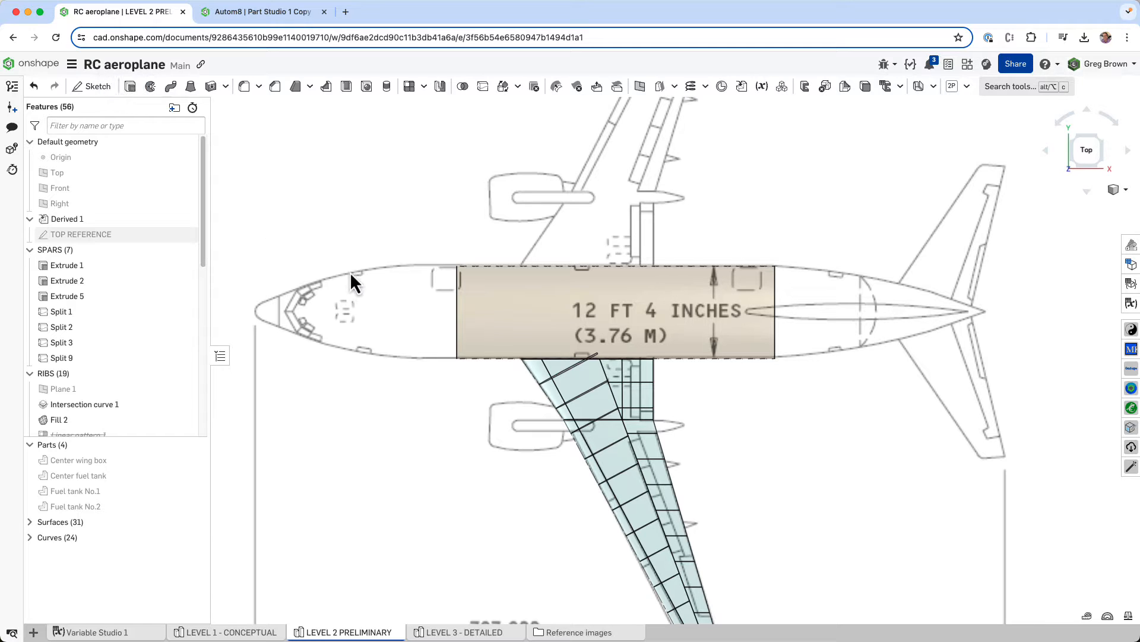
- Hide the Derived 1 reference geometry and inspect the wing's ribs and spars from several angles
{"action": "mouse_move", "coordinate": [424, 221]}
{"action": "middle_mouse_down"}
{"action": "mouse_move", "coordinate": [444, 230]}
{"action": "mouse_move", "coordinate": [408, 280]}
{"action": "mouse_move", "coordinate": [420, 292]}
{"action": "mouse_move", "coordinate": [429, 272]}
{"action": "middle_mouse_up"}
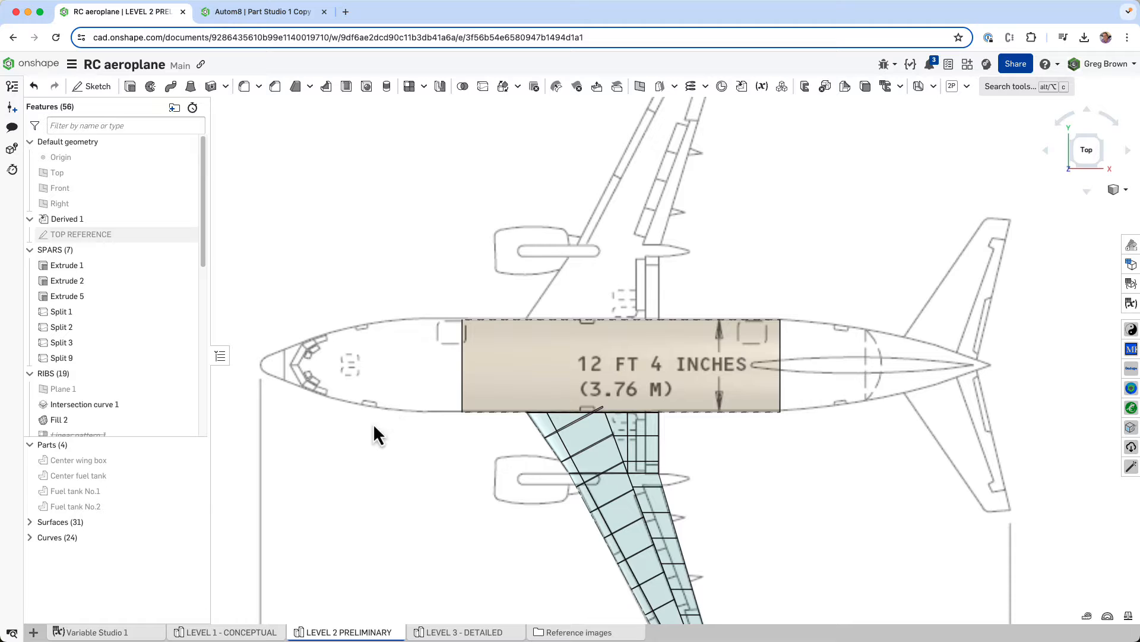
{"action": "left_click", "coordinate": [184, 220]}
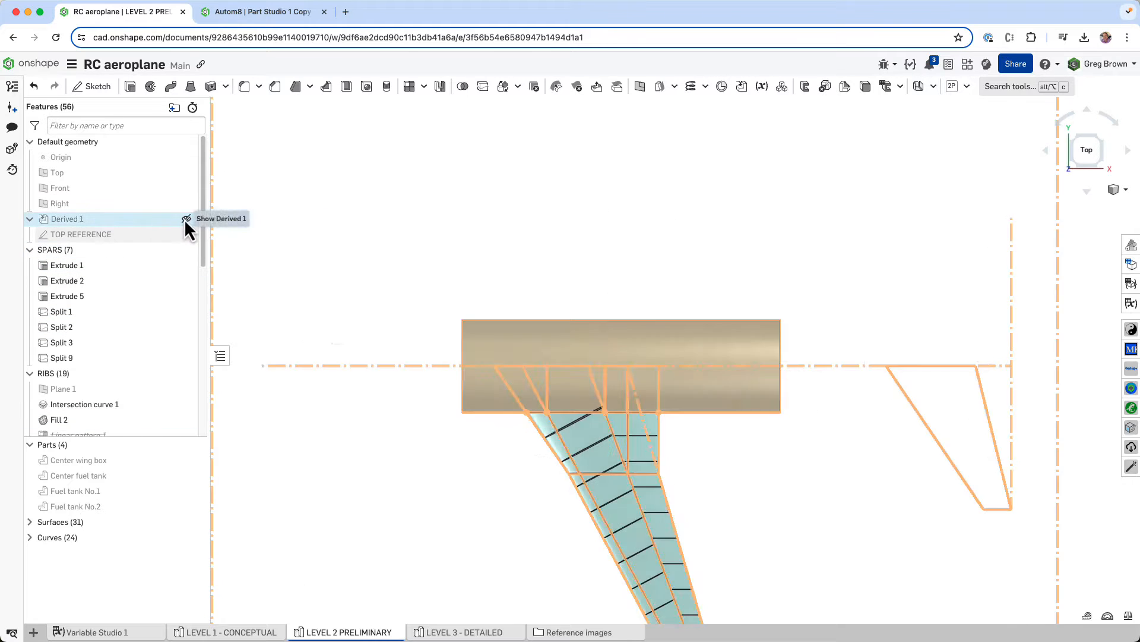
{"action": "right_click_drag", "start_coordinate": [498, 371], "coordinate": [633, 343]}
{"action": "middle_click_drag", "start_coordinate": [702, 417], "coordinate": [600, 391]}
{"action": "scroll", "coordinate": [564, 397], "scroll_direction": "up", "scroll_amount": 6}
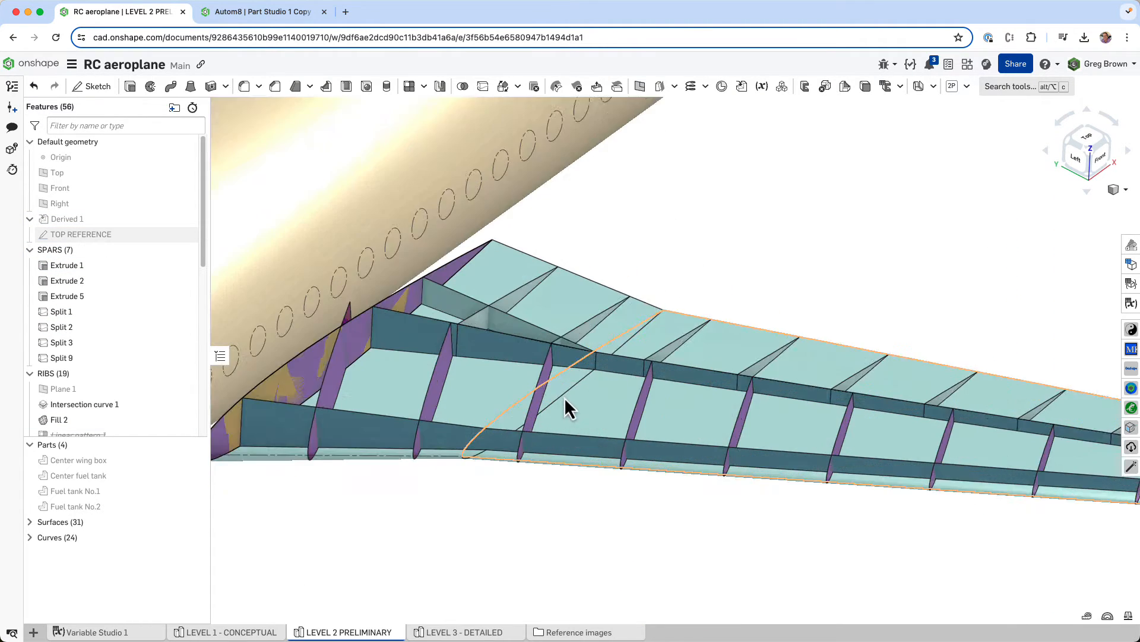
{"action": "right_click_drag", "start_coordinate": [565, 397], "coordinate": [518, 363]}
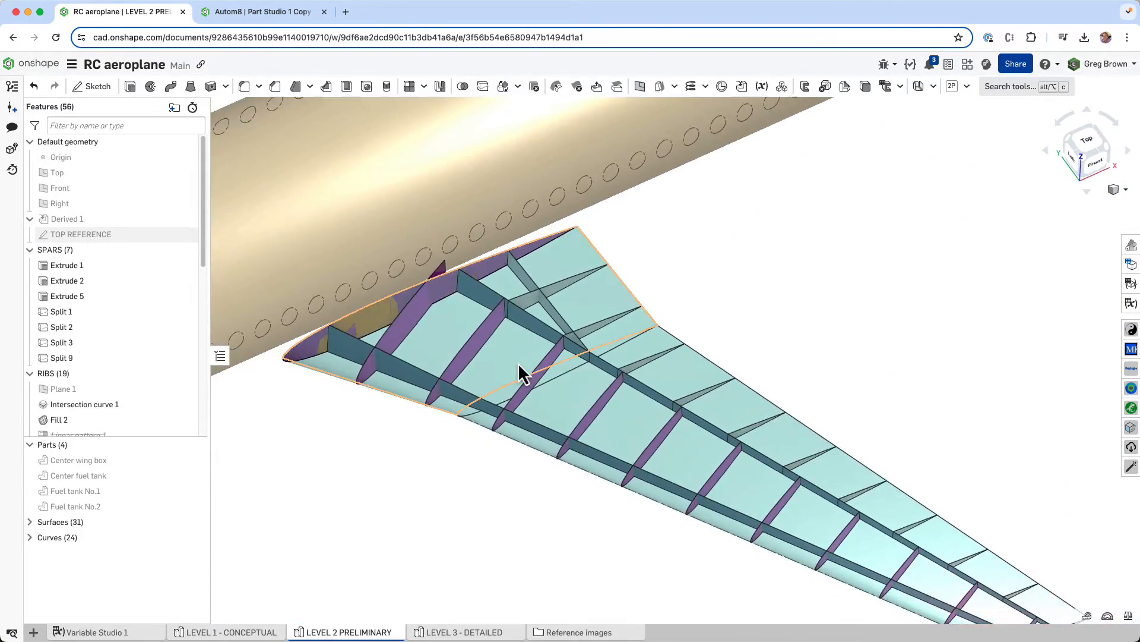
{"action": "scroll", "coordinate": [518, 362], "scroll_direction": "down", "scroll_amount": 5}
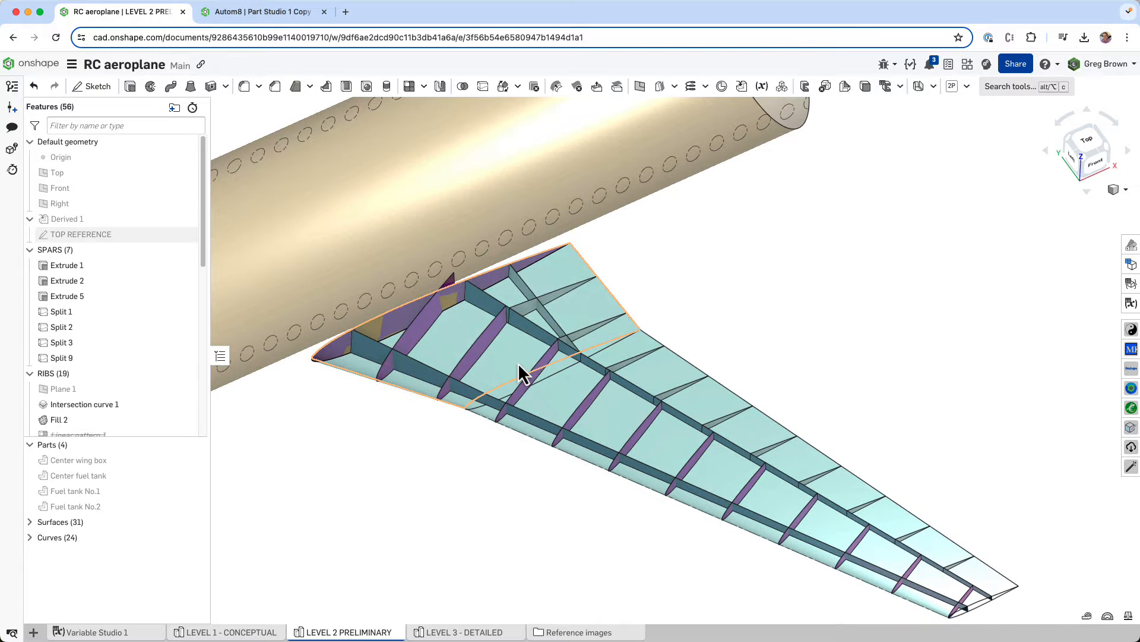
{"action": "right_click_drag", "start_coordinate": [518, 362], "coordinate": [547, 355]}
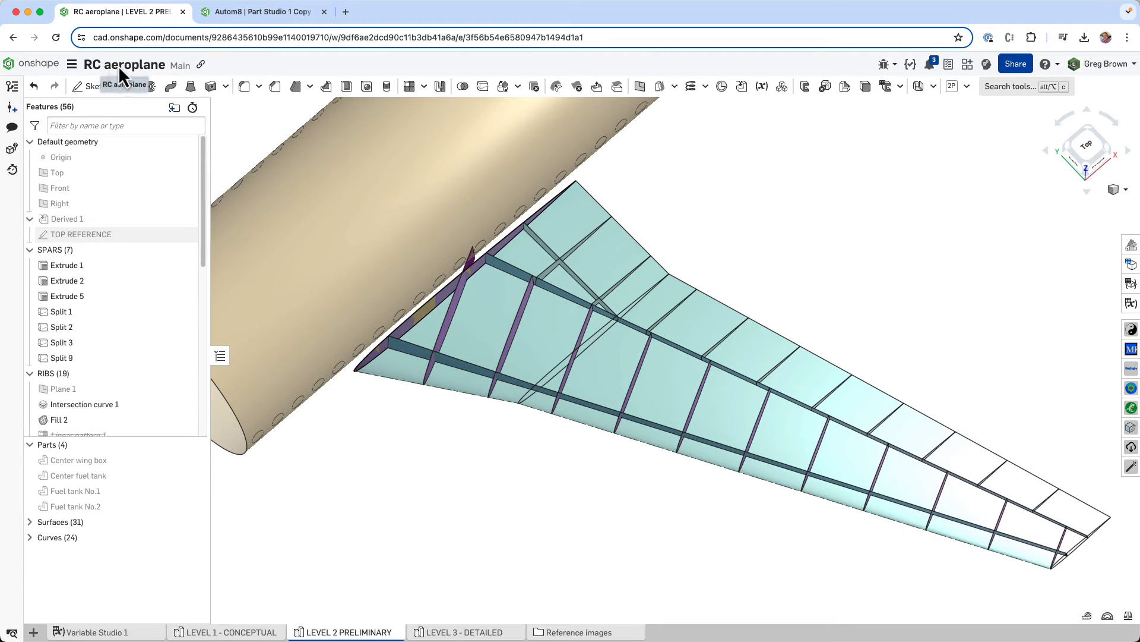
{"action": "middle_click_drag", "start_coordinate": [525, 386], "coordinate": [508, 417]}
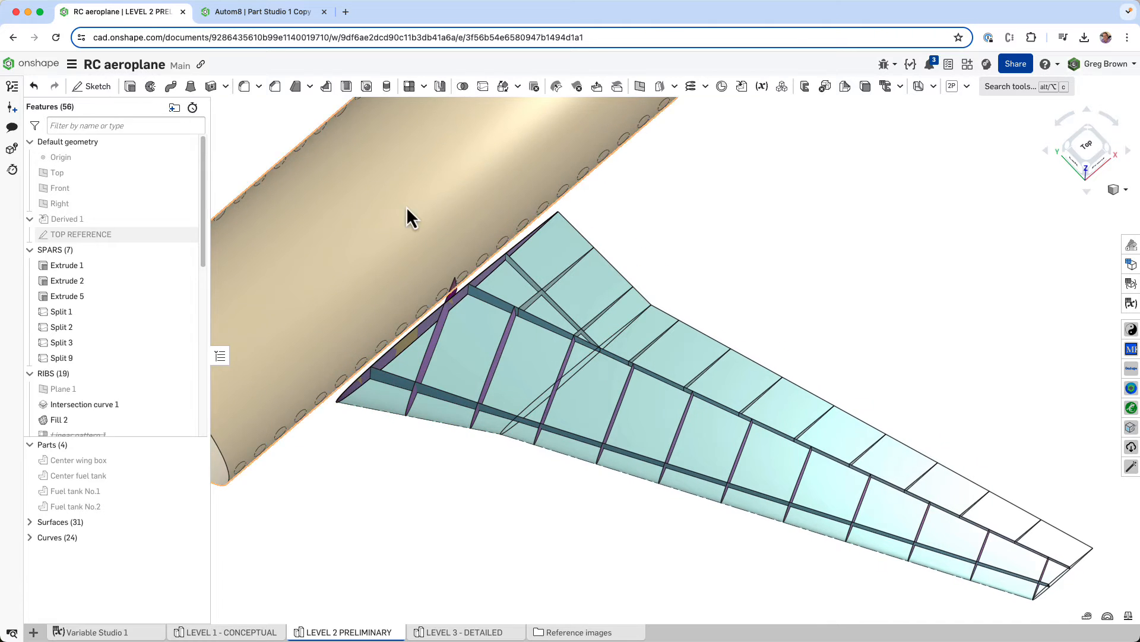
- Switch to the Autom8 document and examine the LAYOUT sketch of the wing
{"action": "left_click", "coordinate": [272, 13]}
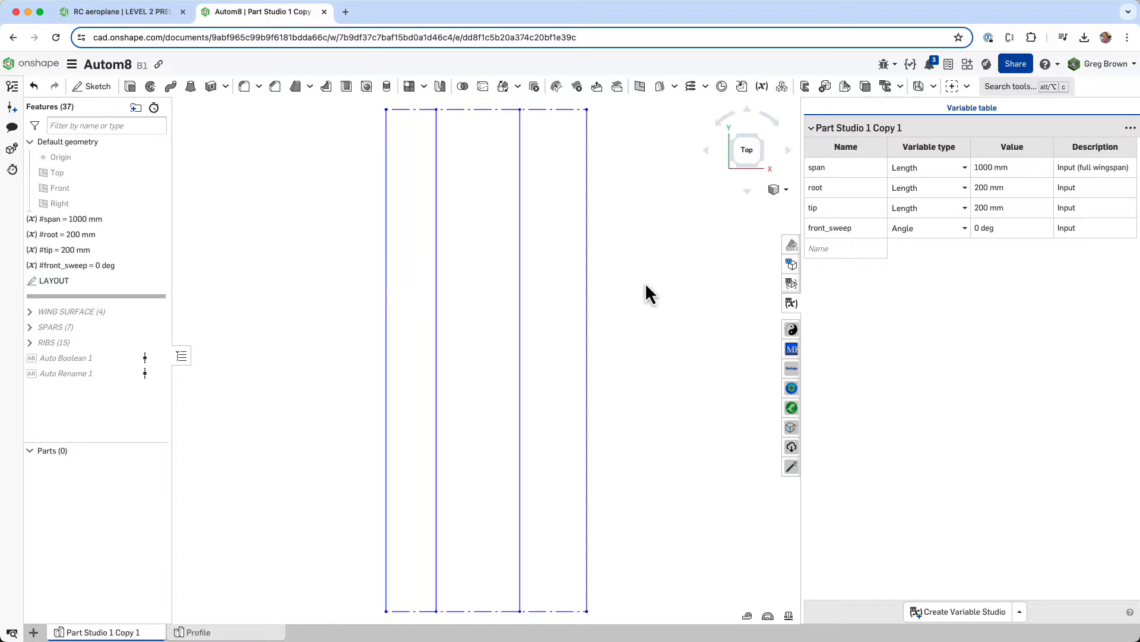
{"action": "left_click", "coordinate": [103, 279]}
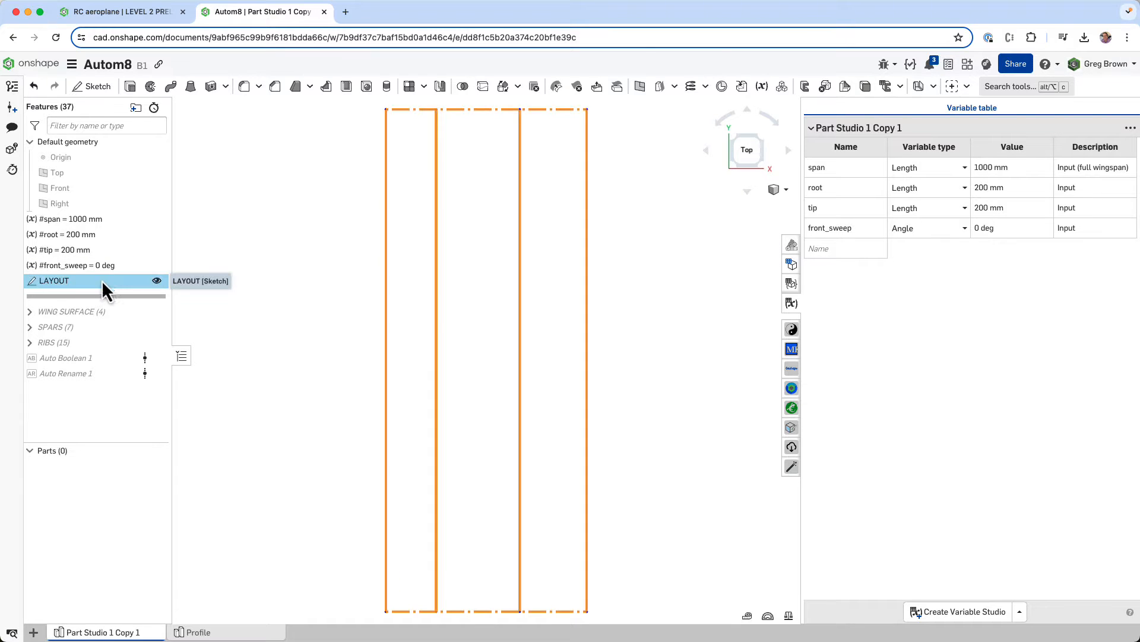
{"action": "left_click", "coordinate": [318, 279]}
{"action": "mouse_move", "coordinate": [287, 327]}
{"action": "right_mouse_down"}
{"action": "mouse_move", "coordinate": [297, 290]}
{"action": "mouse_move", "coordinate": [355, 293]}
{"action": "mouse_move", "coordinate": [326, 280]}
{"action": "mouse_move", "coordinate": [338, 295]}
{"action": "mouse_move", "coordinate": [297, 310]}
{"action": "mouse_move", "coordinate": [330, 345]}
{"action": "mouse_move", "coordinate": [311, 320]}
{"action": "mouse_move", "coordinate": [324, 330]}
{"action": "mouse_move", "coordinate": [312, 337]}
{"action": "right_mouse_up"}
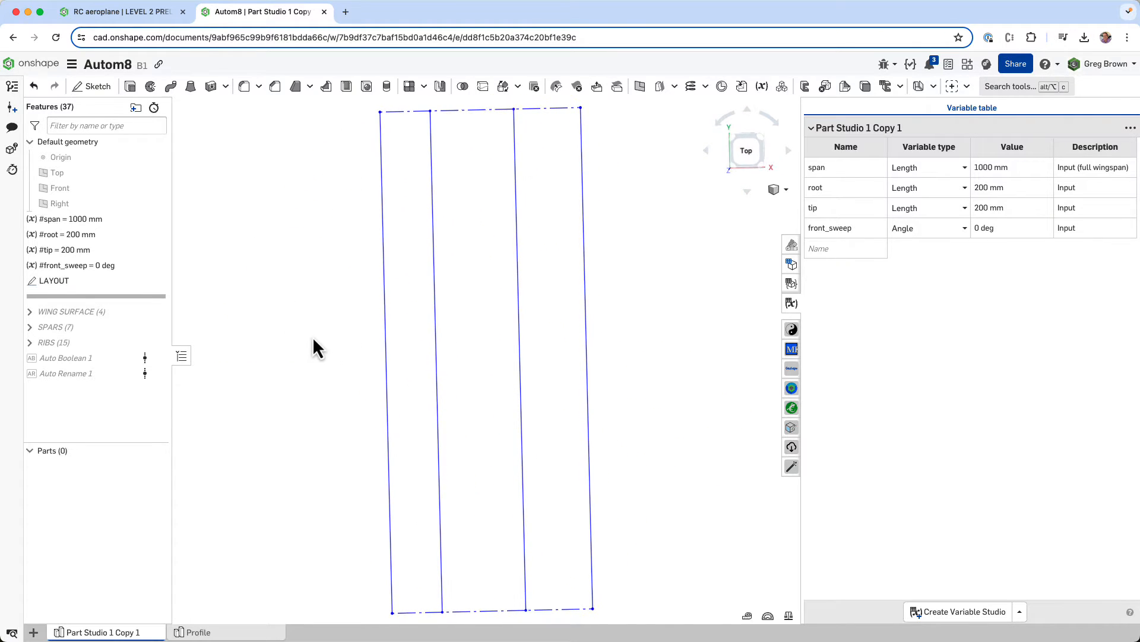
- Check the LAYOUT sketch's color in its appearance settings, then restore the top view
{"action": "right_click", "coordinate": [72, 282]}
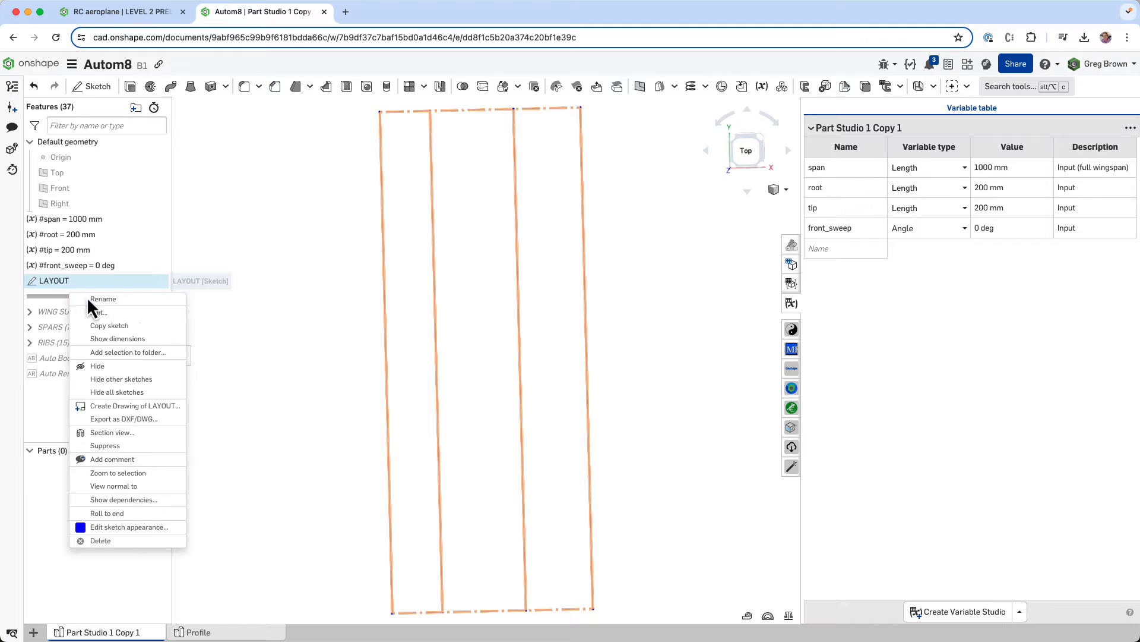
{"action": "left_click", "coordinate": [141, 527]}
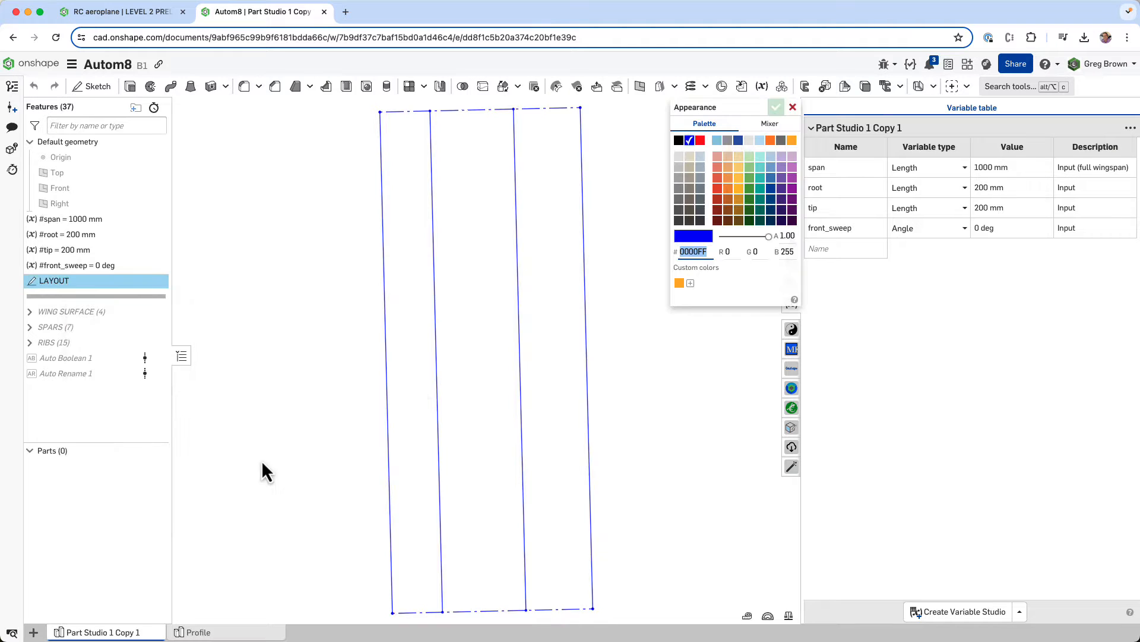
{"action": "left_click", "coordinate": [790, 107]}
{"action": "left_click", "coordinate": [746, 151]}
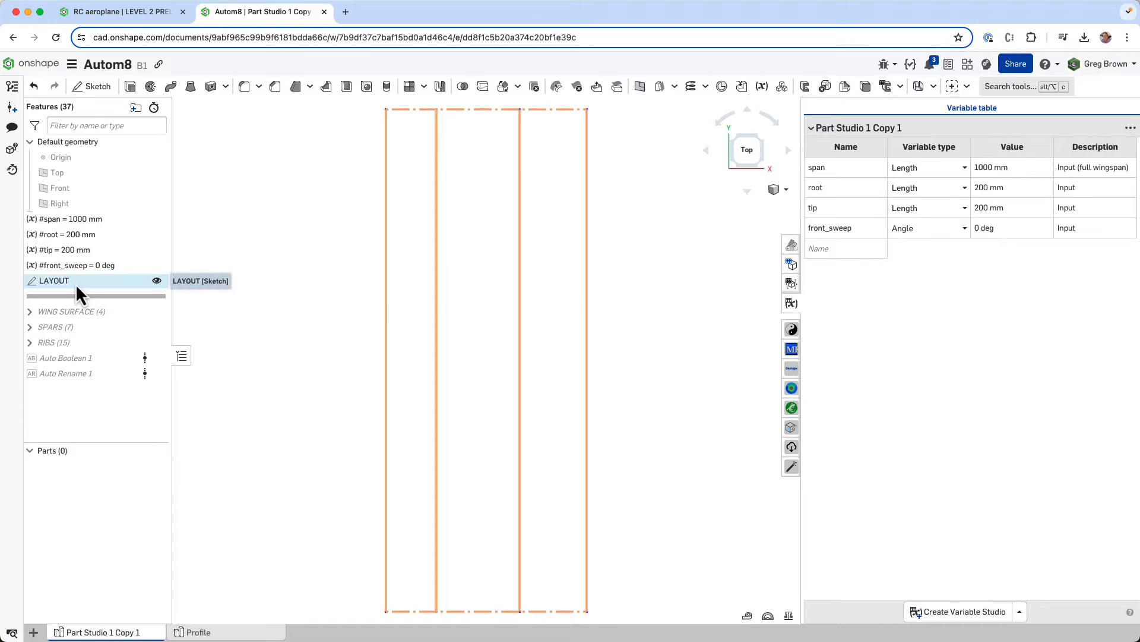
- Set the front_sweep variable to 20 deg and the tip variable to 100 mm to test the wing layout
{"action": "triple_click", "coordinate": [993, 227]}
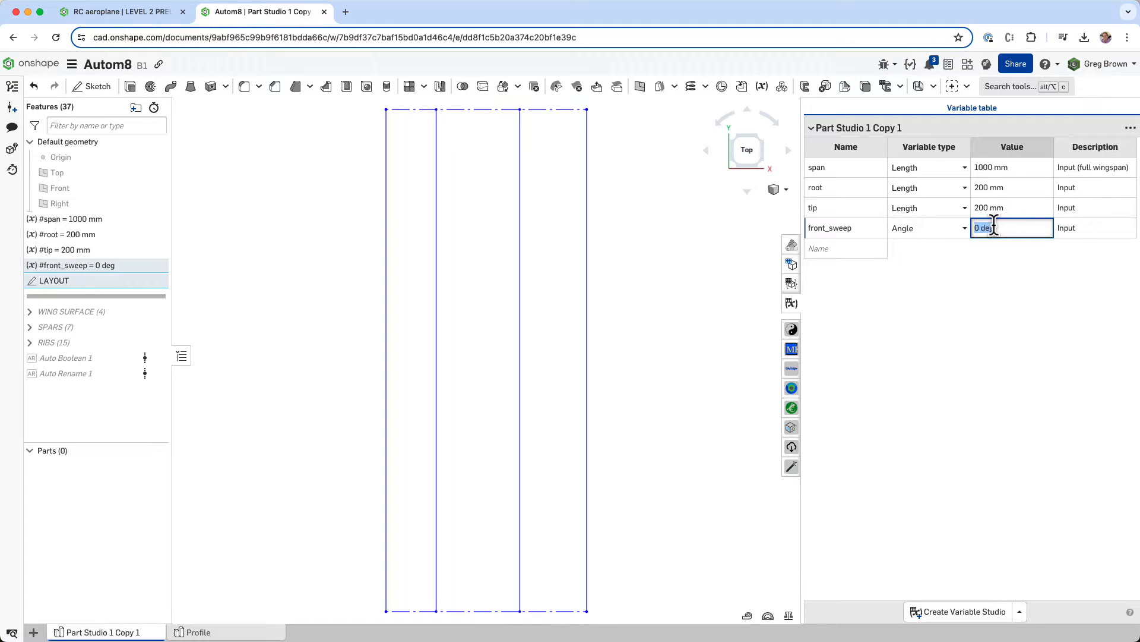
{"action": "type", "text": "20"}
{"action": "key", "text": "Return"}
{"action": "scroll", "coordinate": [497, 351], "scroll_direction": "down", "scroll_amount": 3}
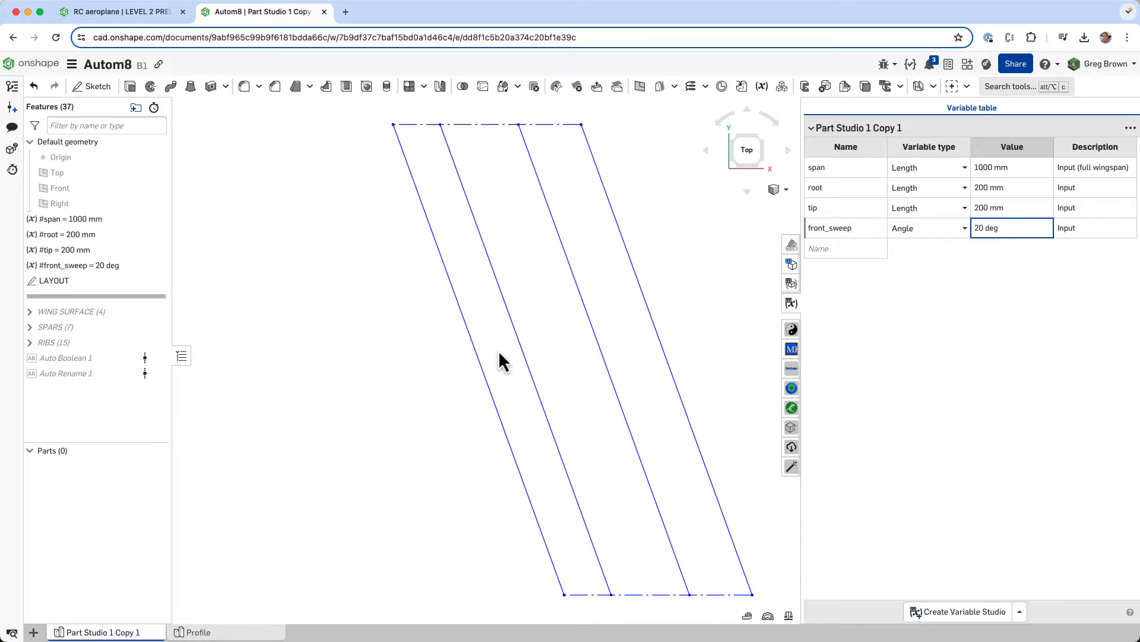
{"action": "middle_click_drag", "start_coordinate": [546, 355], "coordinate": [469, 352]}
{"action": "triple_click", "coordinate": [1006, 208]}
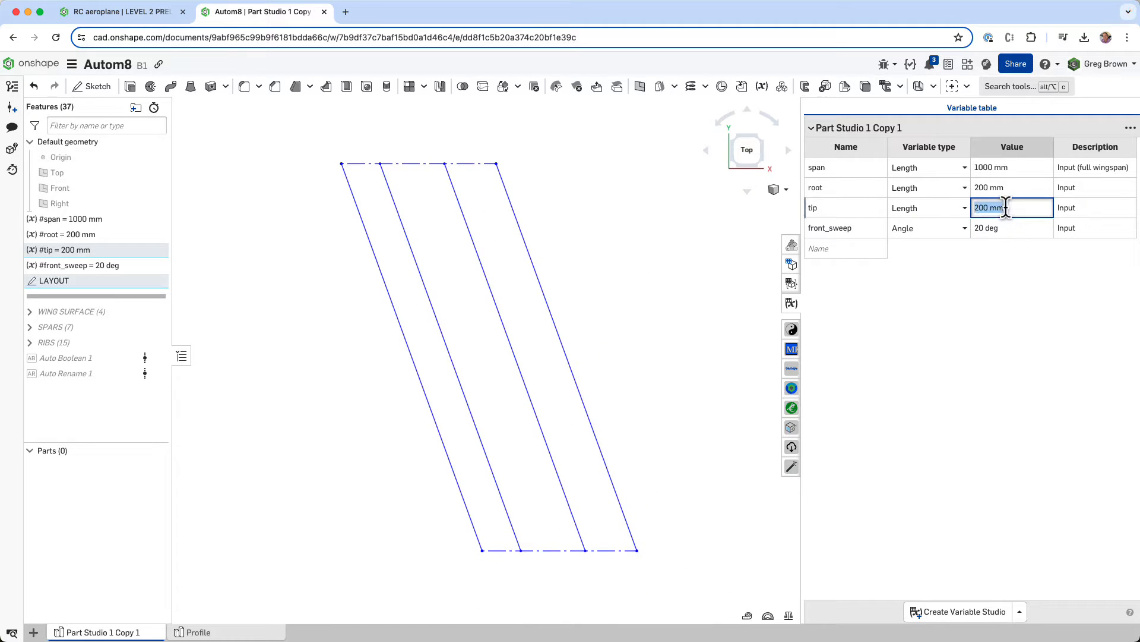
{"action": "type", "text": "100"}
{"action": "key", "text": "Return"}
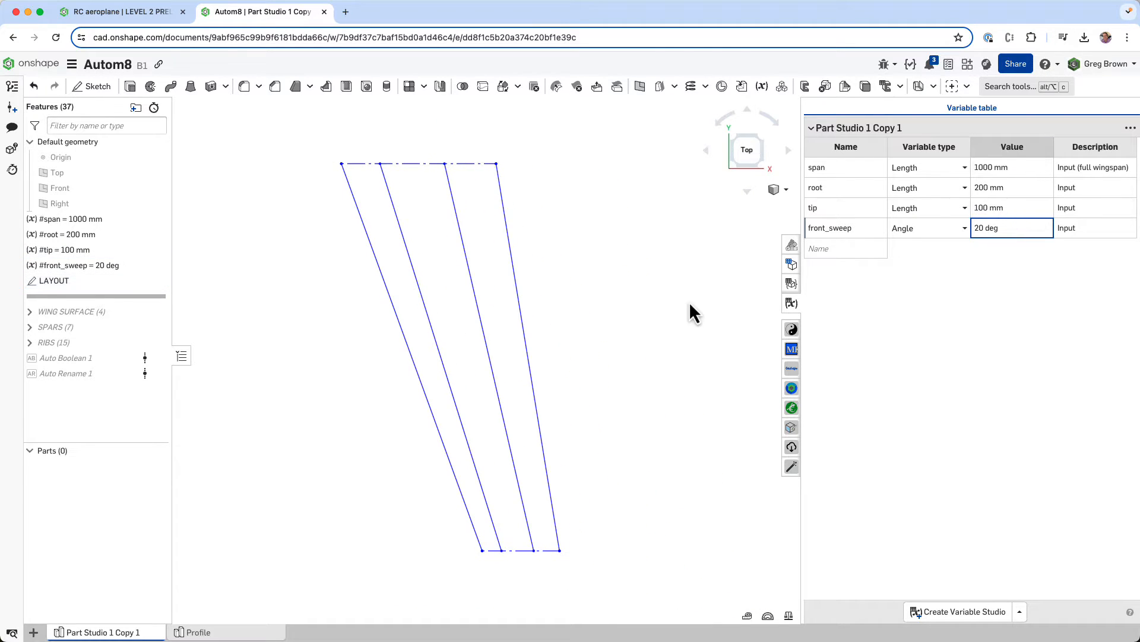
- Reset the front_sweep variable to 0 deg and the tip variable to 200 mm
{"action": "double_click", "coordinate": [982, 227]}
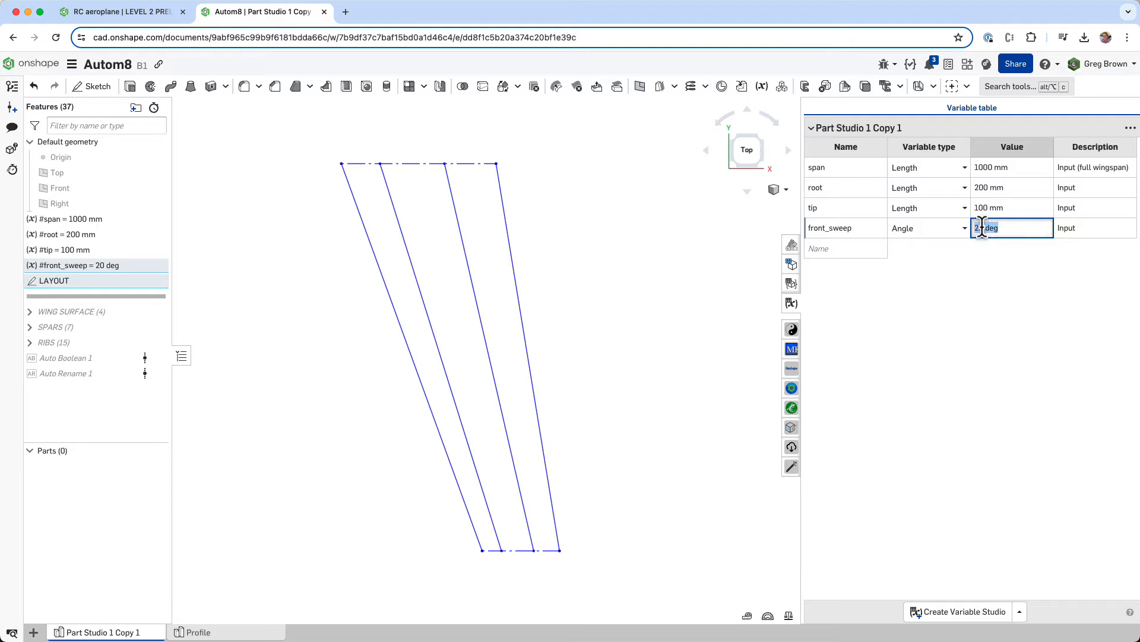
{"action": "type", "text": "0"}
{"action": "left_click", "coordinate": [1006, 207]}
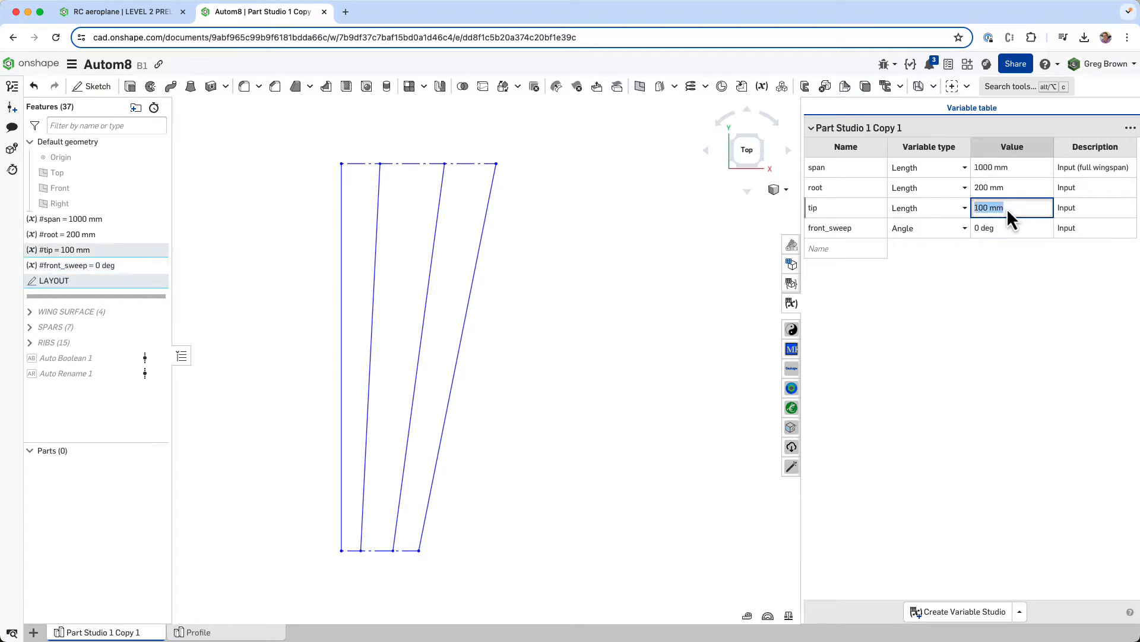
{"action": "type", "text": "200"}
{"action": "key", "text": "Return"}
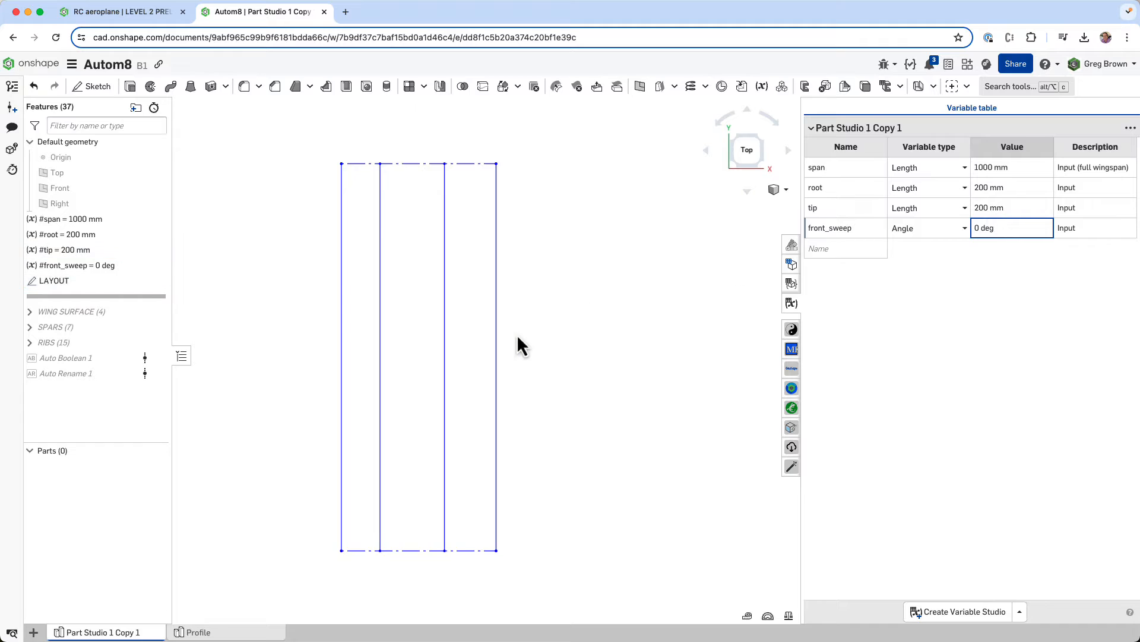
{"action": "left_click", "coordinate": [299, 299]}
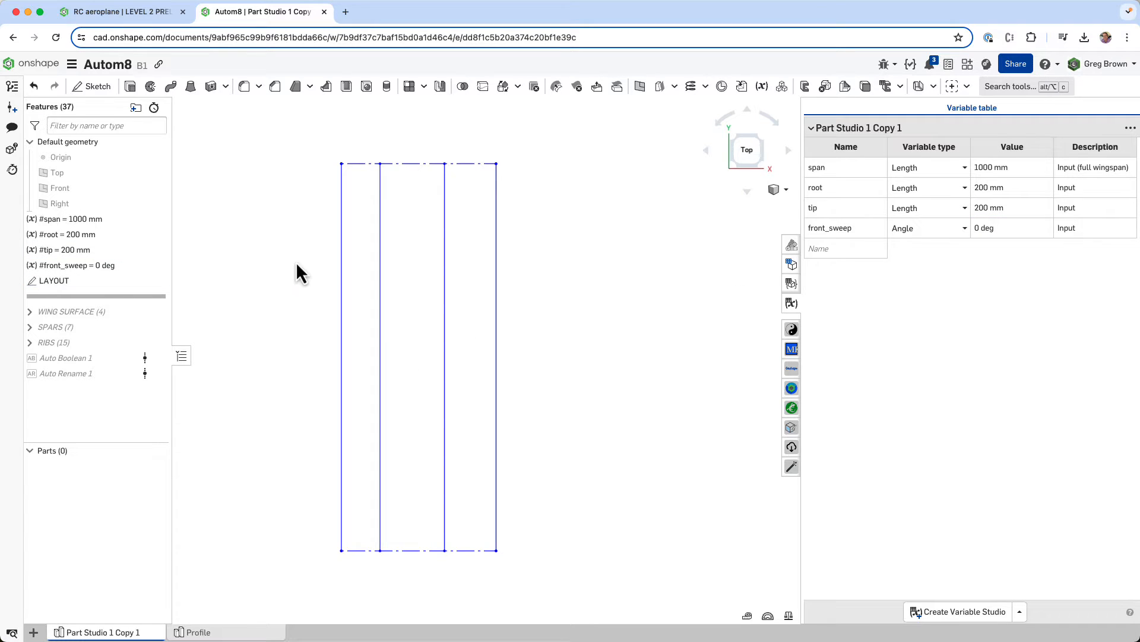
- Expand the WING SURFACE folder and roll the feature history forward to just after Profile Generator 1
{"action": "left_click", "coordinate": [30, 312]}
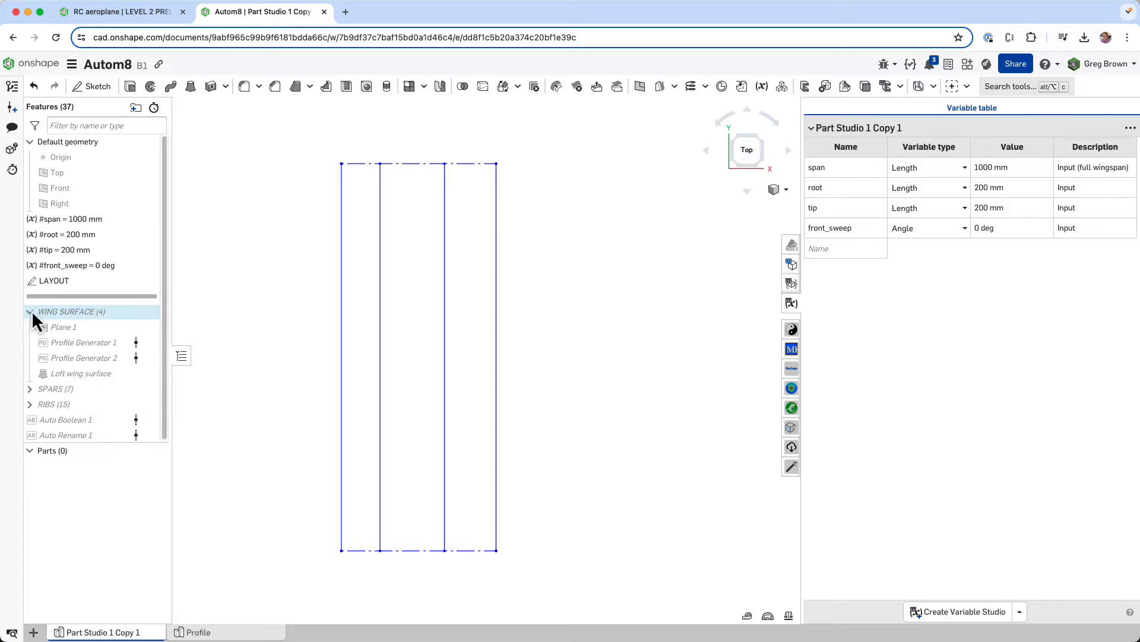
{"action": "mouse_move", "coordinate": [478, 310]}
{"action": "right_mouse_down"}
{"action": "mouse_move", "coordinate": [489, 337]}
{"action": "mouse_move", "coordinate": [543, 297]}
{"action": "mouse_move", "coordinate": [319, 255]}
{"action": "right_mouse_up"}
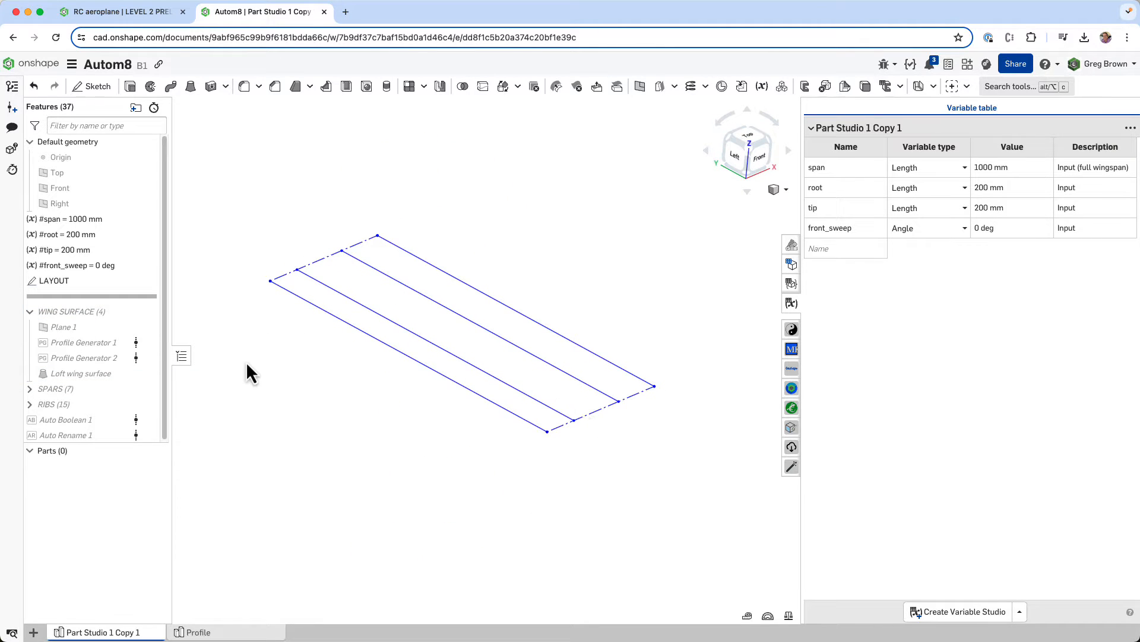
{"action": "left_click_drag", "start_coordinate": [117, 297], "coordinate": [119, 344]}
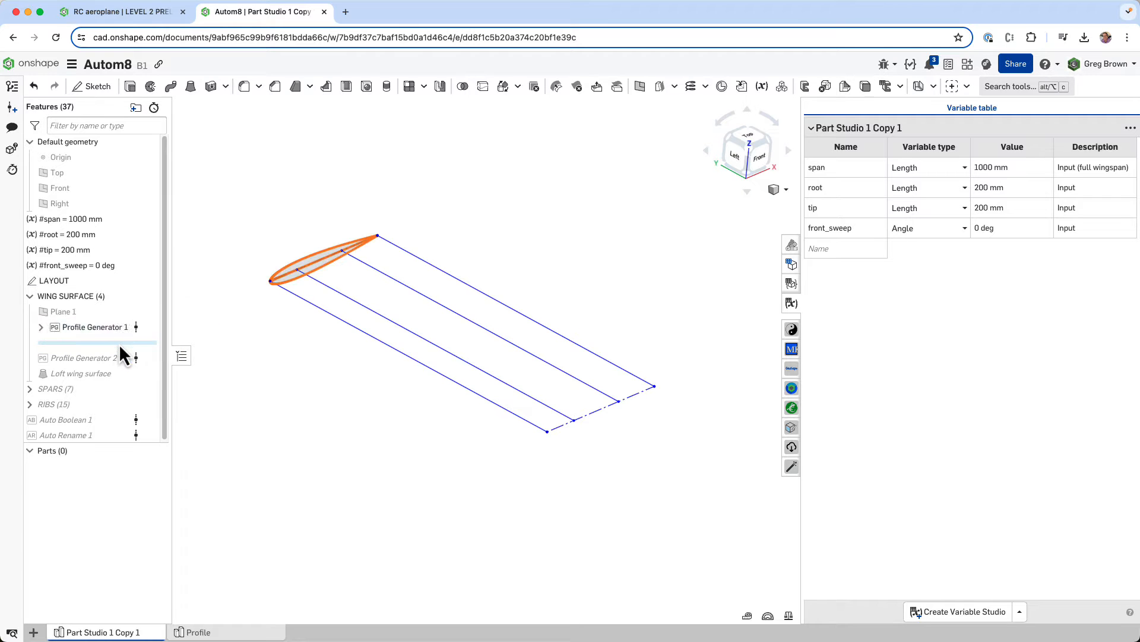
- Show Plane 1, shrink its display to fit closely around the wing's root profile, and hide the plane again
{"action": "scroll", "coordinate": [363, 394], "scroll_direction": "down", "scroll_amount": 8}
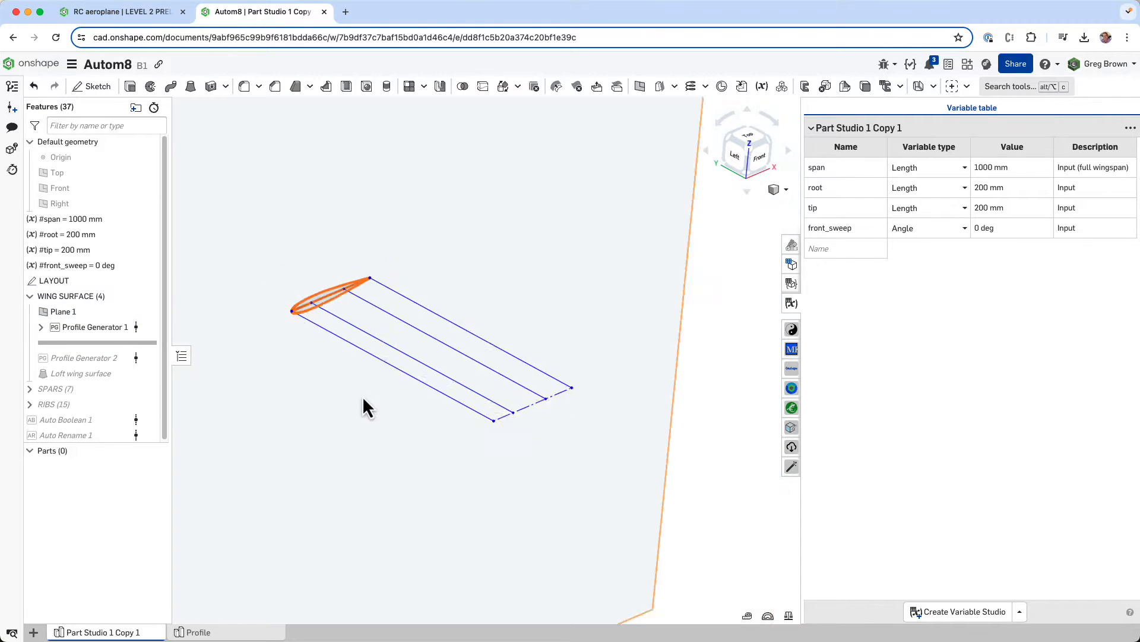
{"action": "left_click", "coordinate": [465, 296]}
{"action": "left_click_drag", "start_coordinate": [474, 233], "coordinate": [387, 340]}
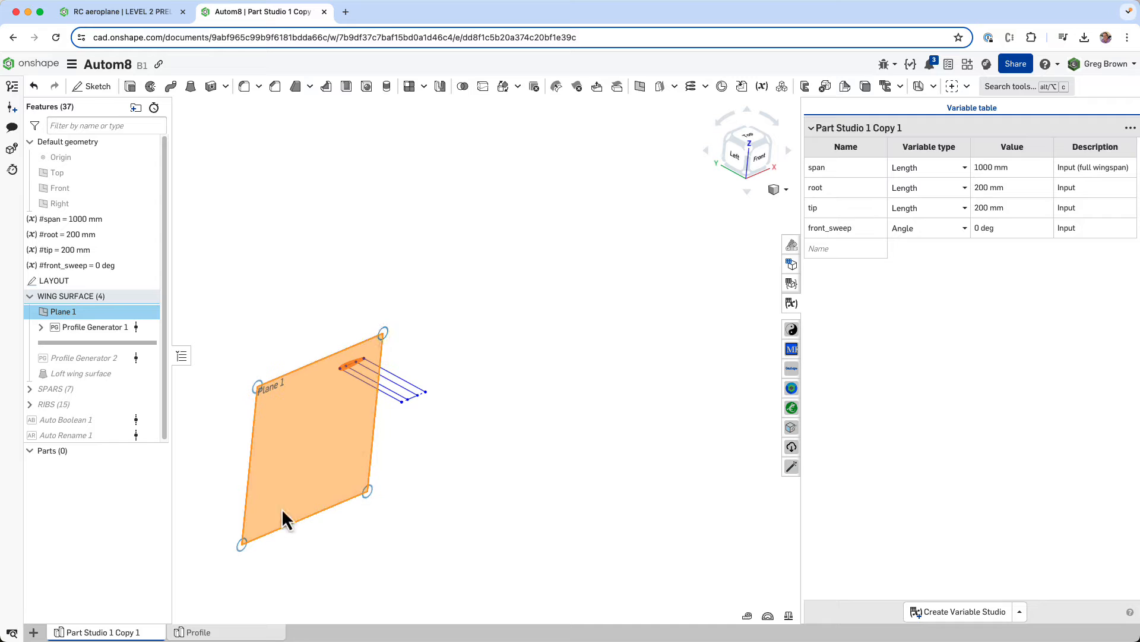
{"action": "left_click_drag", "start_coordinate": [243, 545], "coordinate": [336, 391]}
{"action": "left_click", "coordinate": [441, 355]}
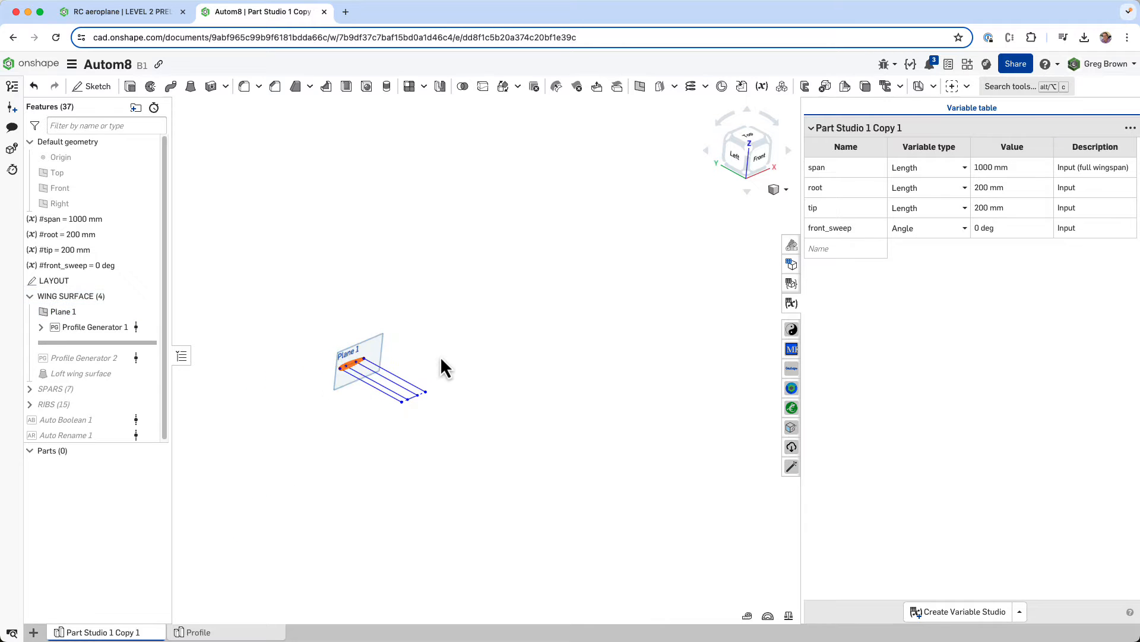
{"action": "mouse_move", "coordinate": [440, 356]}
{"action": "right_mouse_down"}
{"action": "mouse_move", "coordinate": [432, 340]}
{"action": "mouse_move", "coordinate": [436, 355]}
{"action": "right_mouse_up"}
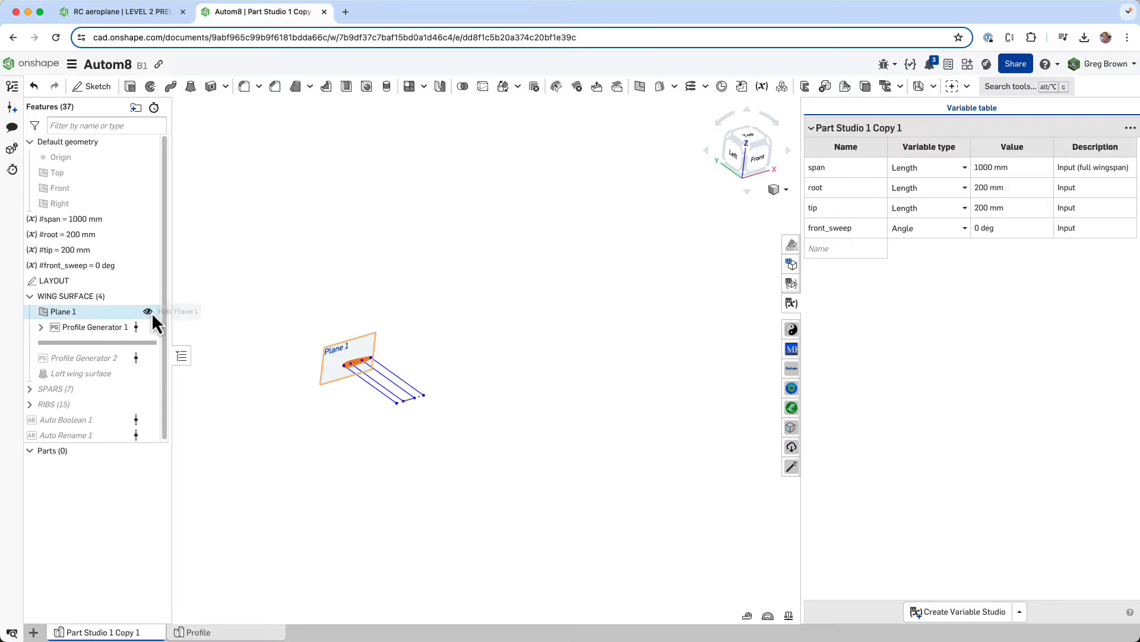
{"action": "left_click", "coordinate": [152, 311]}
- Compare the Data Base and NACA XXXX options of Profile Generator 1 and keep the NACA XXXX profile
{"action": "scroll", "coordinate": [355, 360], "scroll_direction": "up", "scroll_amount": 8}
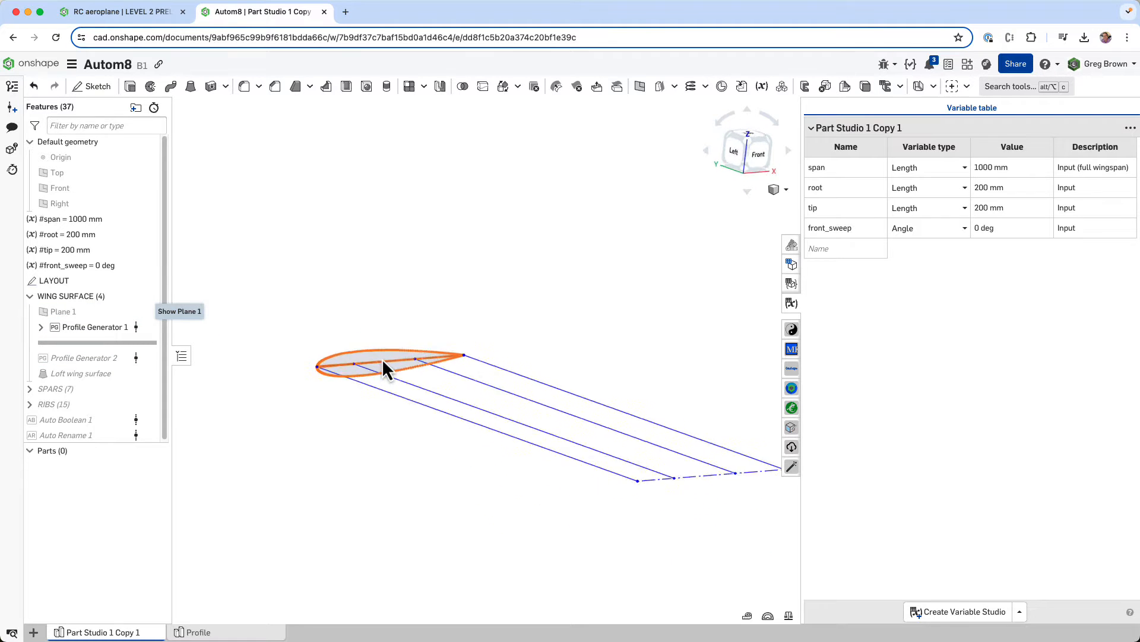
{"action": "right_click_drag", "start_coordinate": [386, 368], "coordinate": [371, 354]}
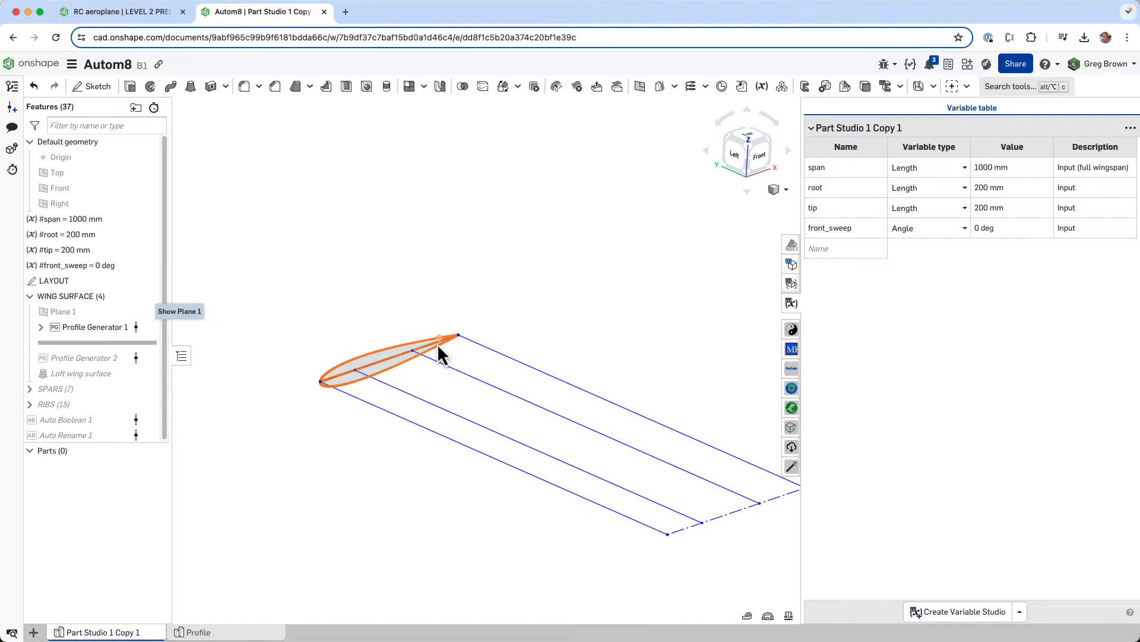
{"action": "right_click", "coordinate": [96, 328]}
{"action": "left_click", "coordinate": [132, 354]}
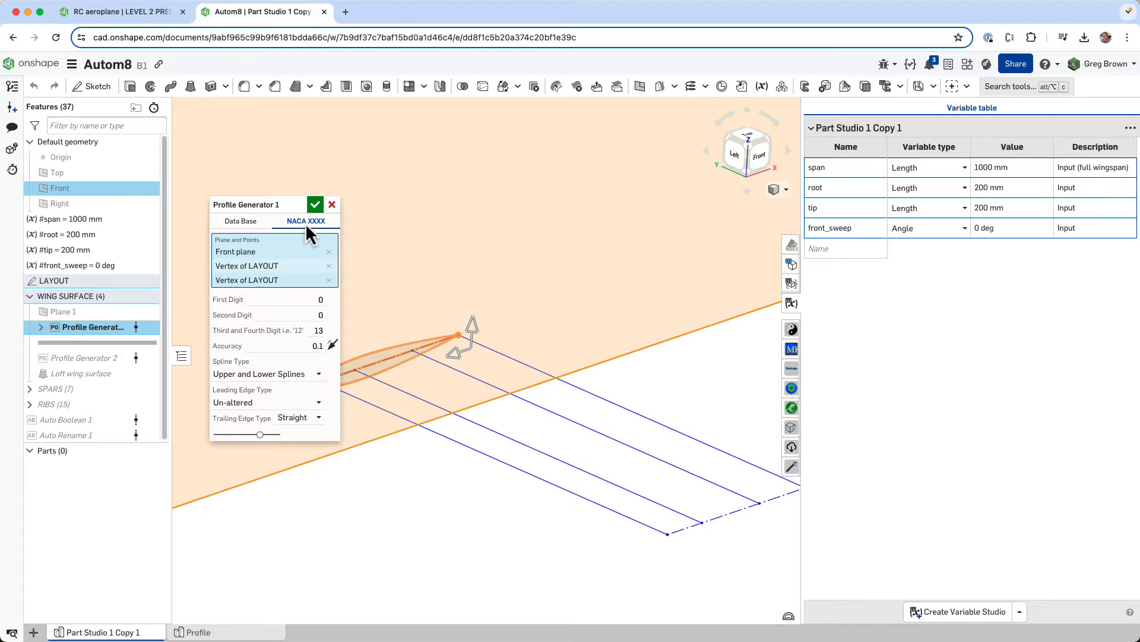
{"action": "left_click", "coordinate": [230, 222]}
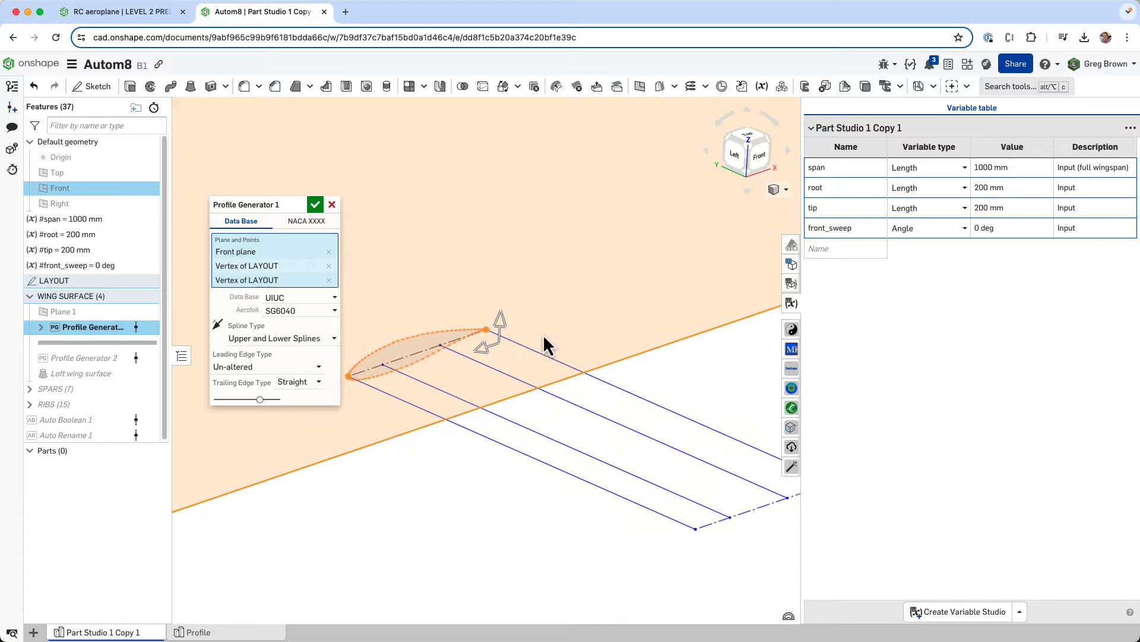
{"action": "scroll", "coordinate": [395, 344], "scroll_direction": "up", "scroll_amount": 5}
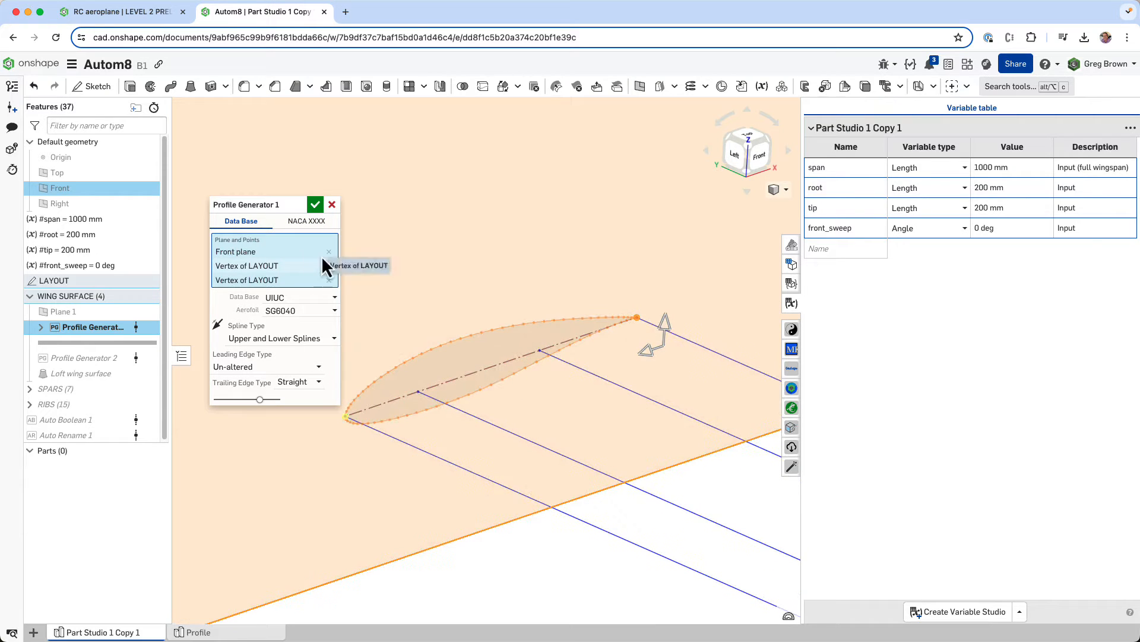
{"action": "left_click", "coordinate": [307, 221]}
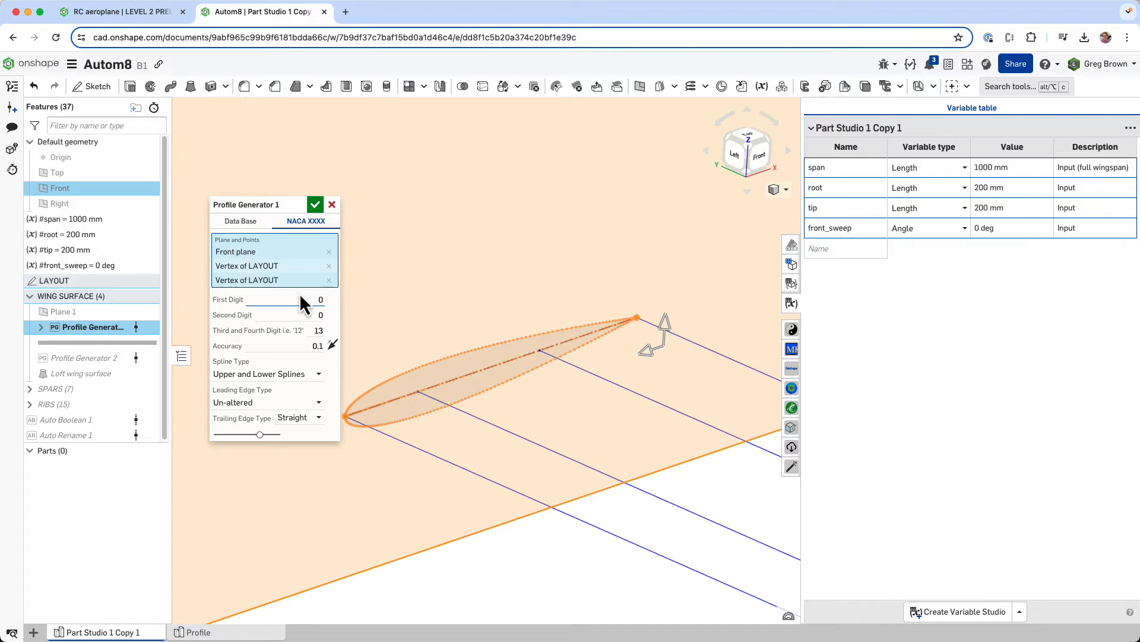
{"action": "scroll", "coordinate": [444, 378], "scroll_direction": "down", "scroll_amount": 5}
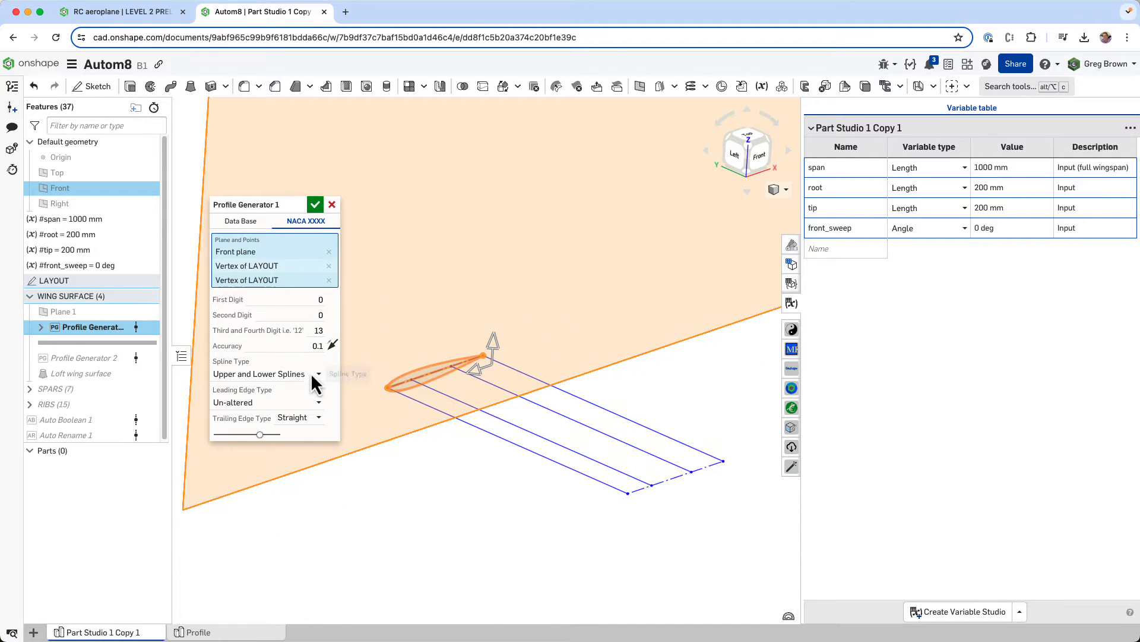
{"action": "left_click", "coordinate": [315, 204]}
- Expand Profile Generator 1 and inspect the appearance settings of its Sketch 1 without changing them
{"action": "scroll", "coordinate": [410, 410], "scroll_direction": "up", "scroll_amount": 5}
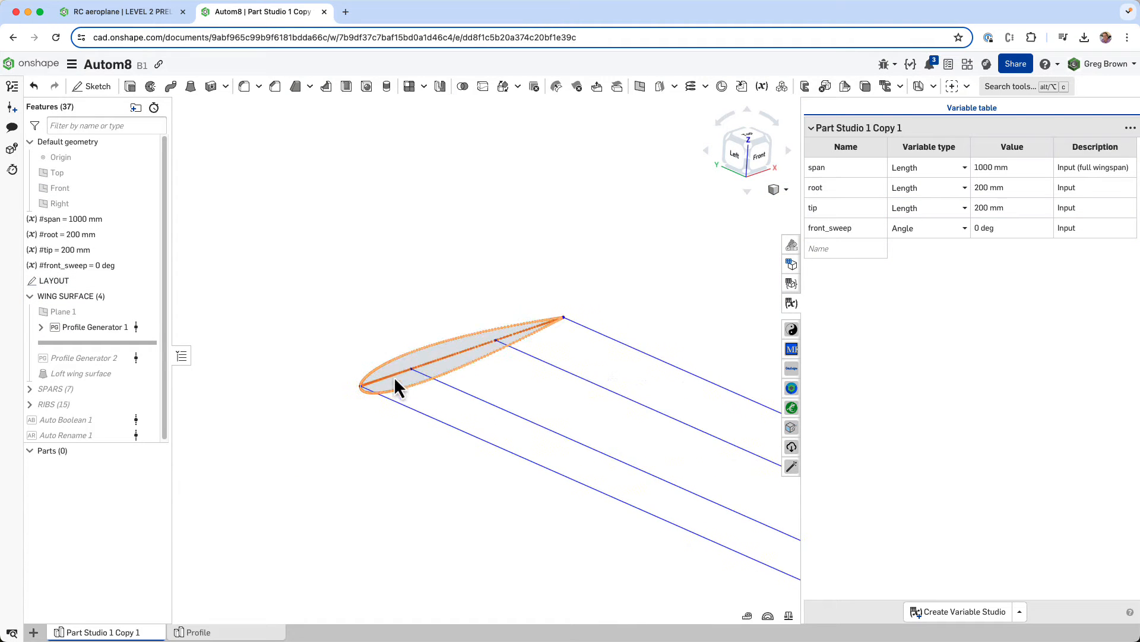
{"action": "scroll", "coordinate": [392, 374], "scroll_direction": "up", "scroll_amount": 6}
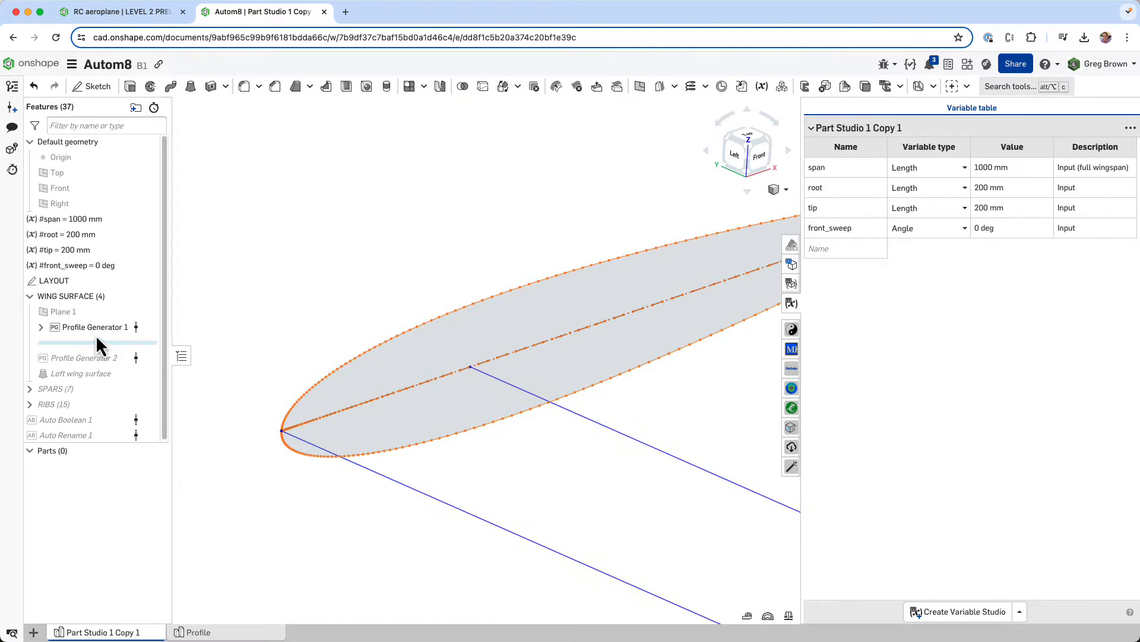
{"action": "left_click", "coordinate": [40, 327]}
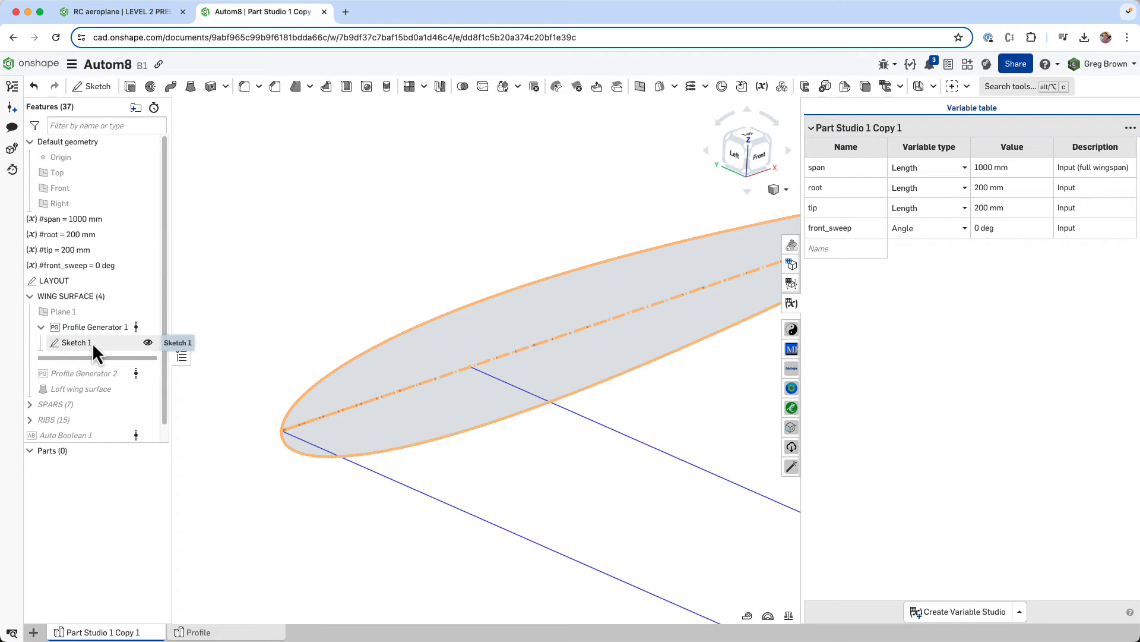
{"action": "right_click", "coordinate": [92, 343]}
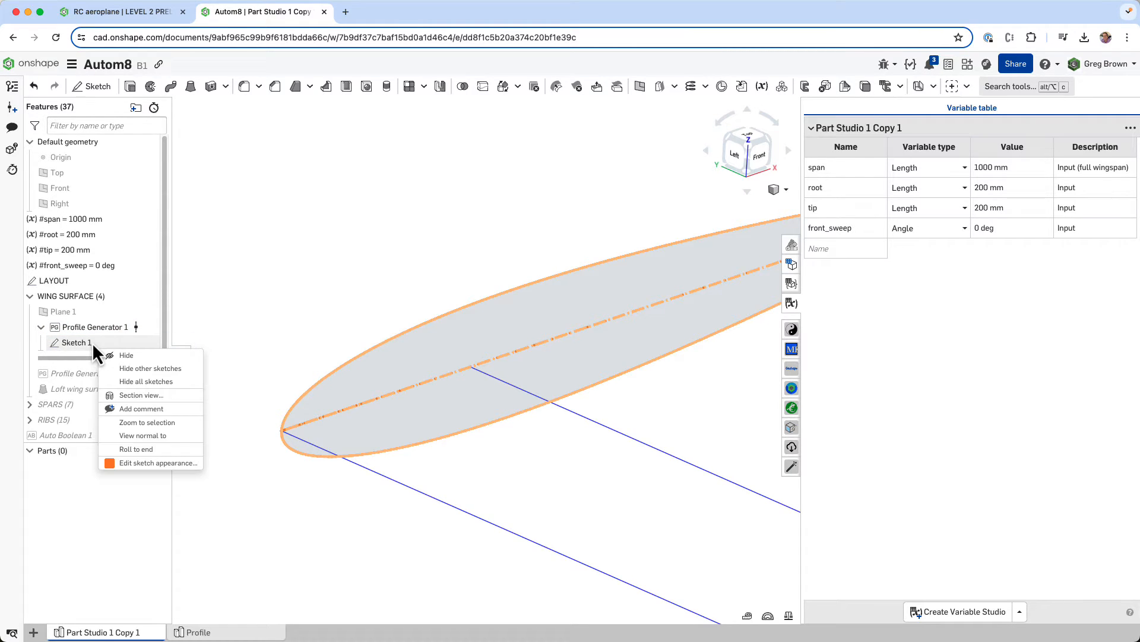
{"action": "left_click", "coordinate": [152, 463]}
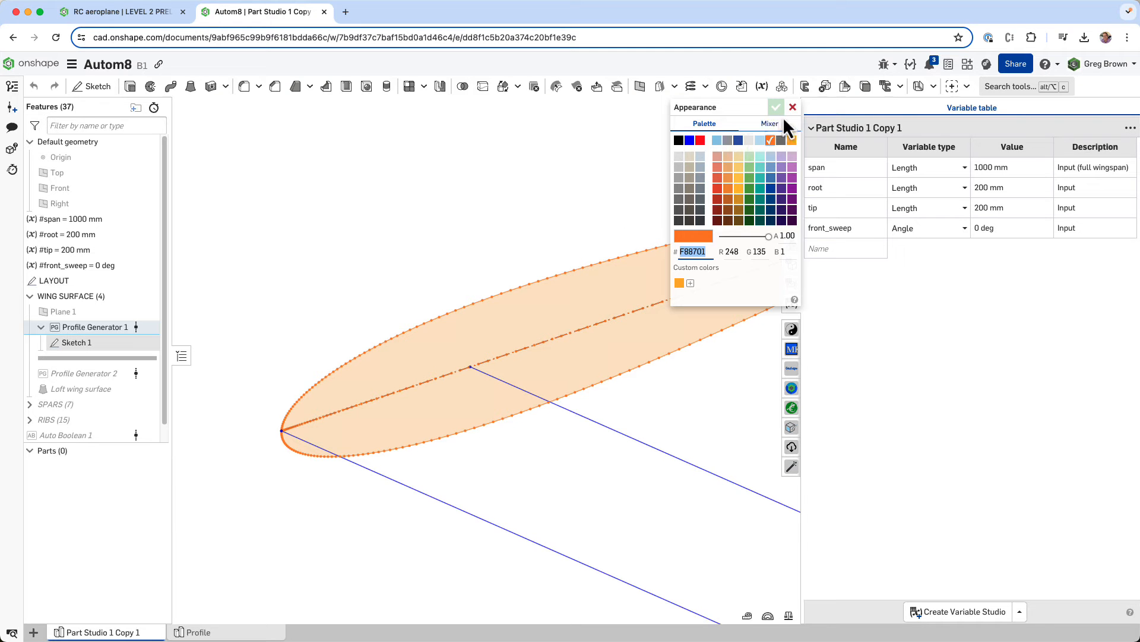
{"action": "left_click", "coordinate": [791, 111]}
- Roll the feature history forward to just after Profile Generator 2 to generate the tip profile
{"action": "scroll", "coordinate": [255, 346], "scroll_direction": "down", "scroll_amount": 10}
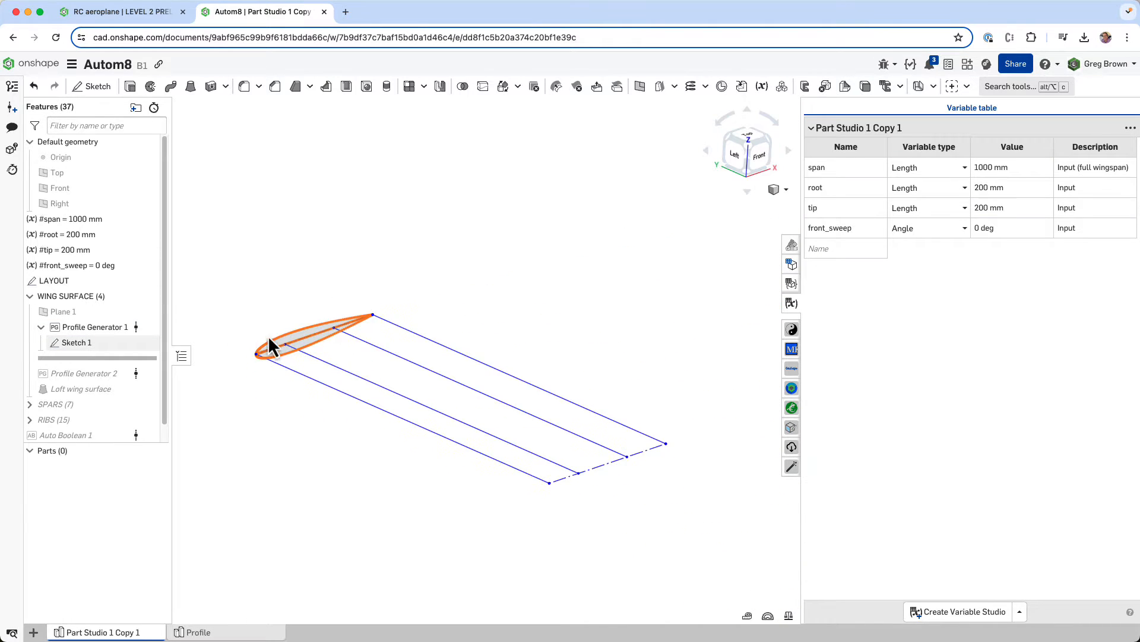
{"action": "right_click_drag", "start_coordinate": [269, 335], "coordinate": [305, 294]}
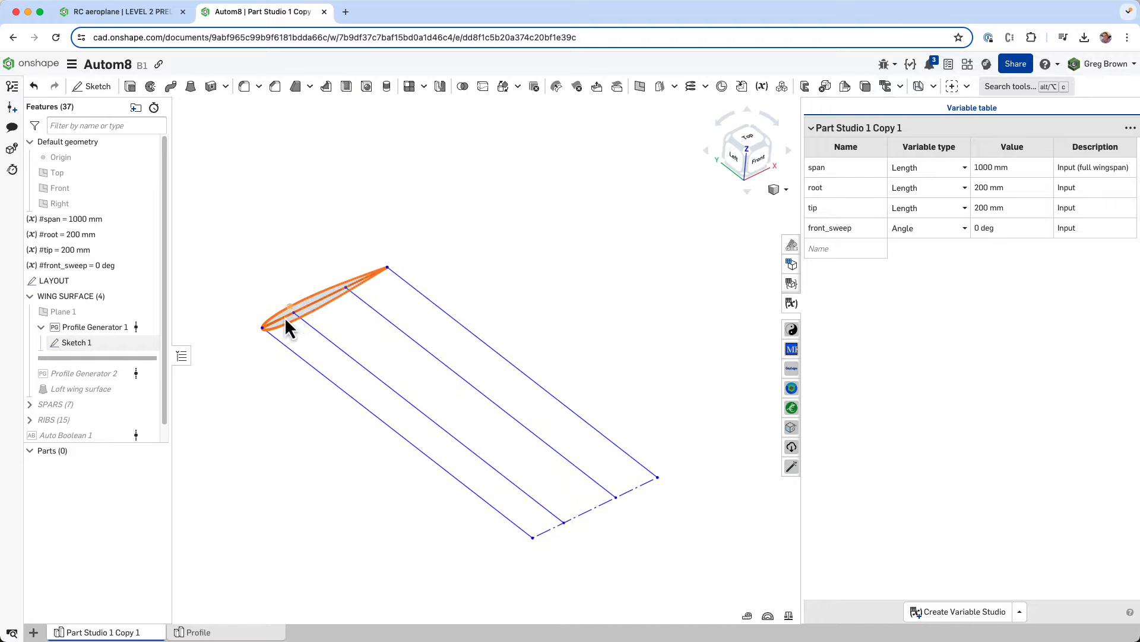
{"action": "left_click_drag", "start_coordinate": [116, 381], "coordinate": [115, 383]}
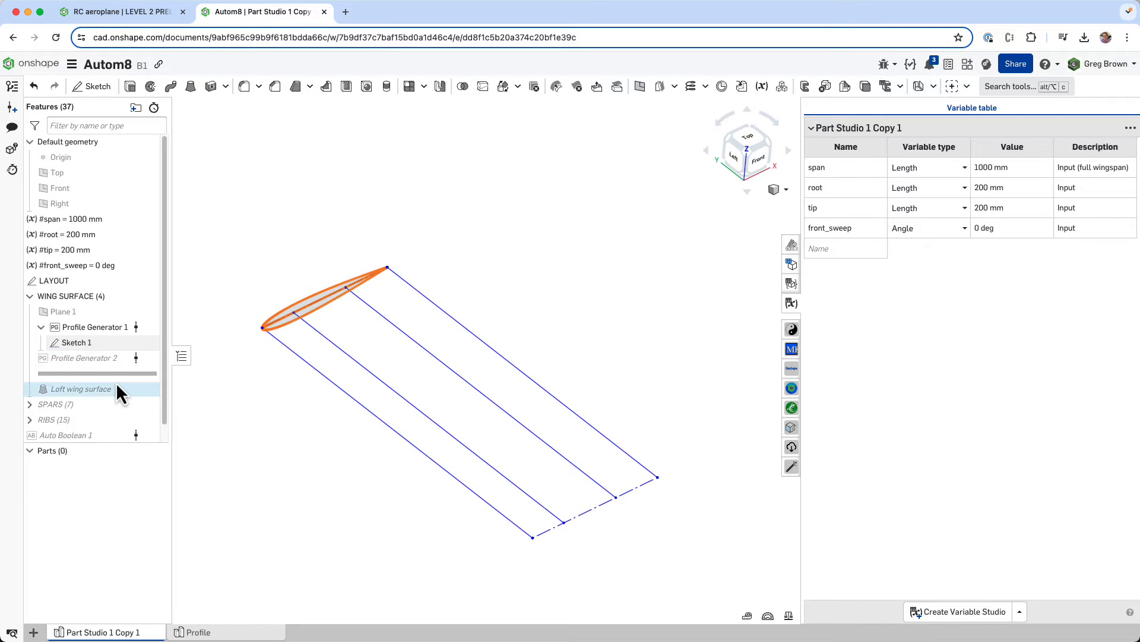
{"action": "mouse_move", "coordinate": [580, 525]}
{"action": "right_mouse_down"}
{"action": "mouse_move", "coordinate": [589, 494]}
{"action": "mouse_move", "coordinate": [578, 515]}
{"action": "right_mouse_up"}
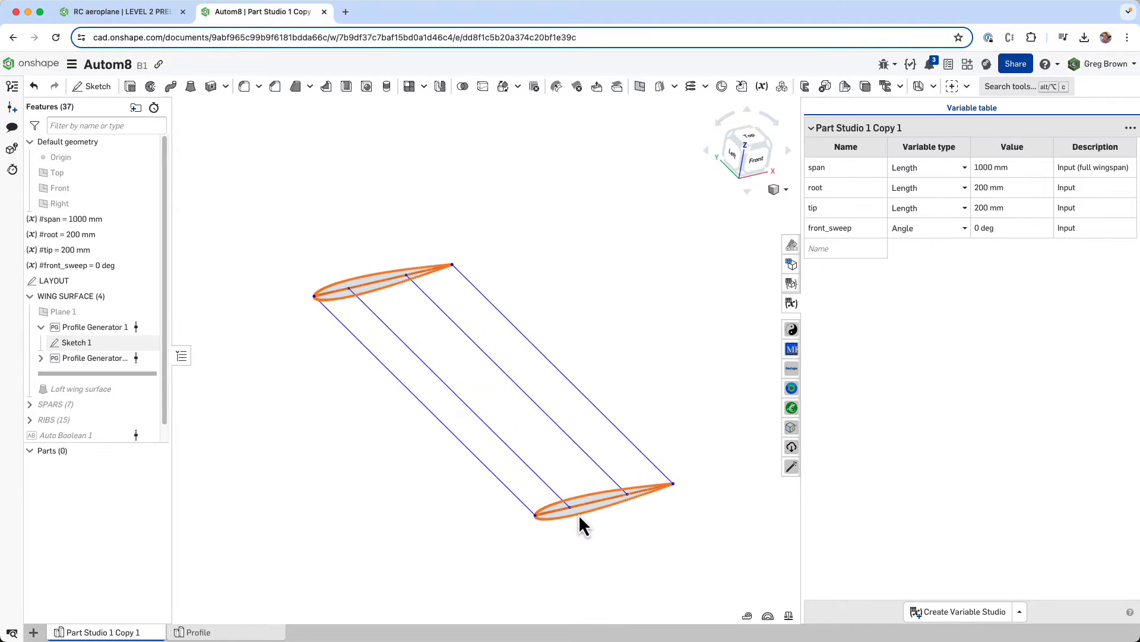
- Set the tip variable to 100 mm and the front_sweep variable to 25 deg to test both airfoil profiles
{"action": "left_click", "coordinate": [995, 207]}
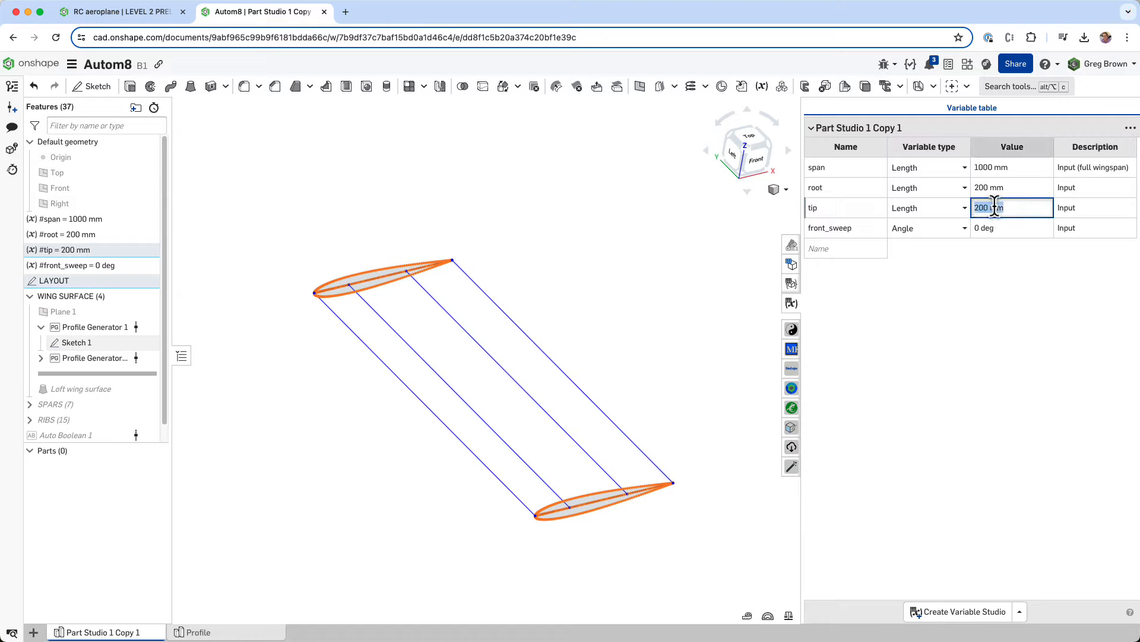
{"action": "type", "text": "100"}
{"action": "key", "text": "Return"}
{"action": "right_click_drag", "start_coordinate": [663, 409], "coordinate": [621, 397]}
{"action": "left_click", "coordinate": [985, 227]}
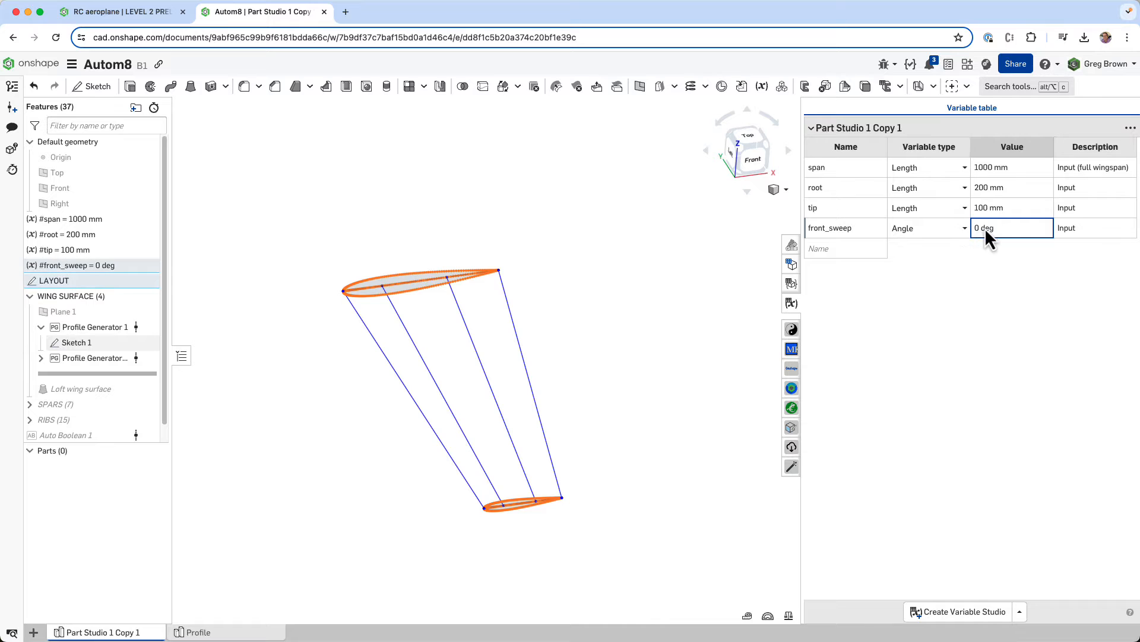
{"action": "type", "text": "25"}
{"action": "right_click_drag", "start_coordinate": [586, 358], "coordinate": [550, 379]}
{"action": "key", "text": "Return"}
{"action": "left_click", "coordinate": [747, 147]}
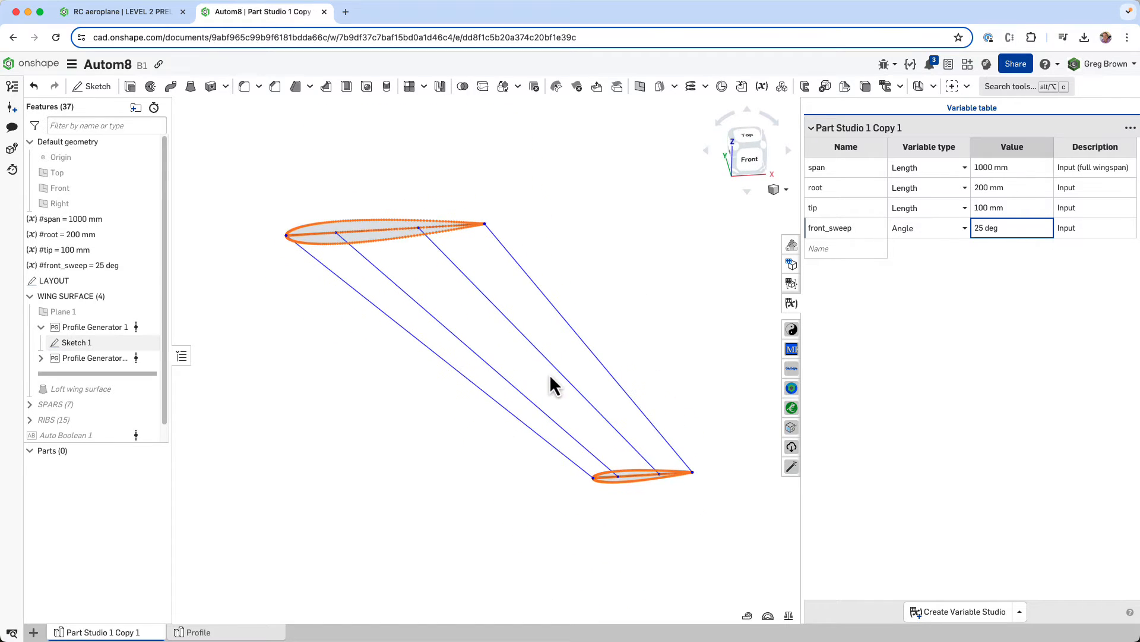
- Return the front_sweep variable to 0 deg and the tip variable to 200 mm
{"action": "double_click", "coordinate": [987, 229]}
{"action": "type", "text": "0"}
{"action": "key", "text": "Return"}
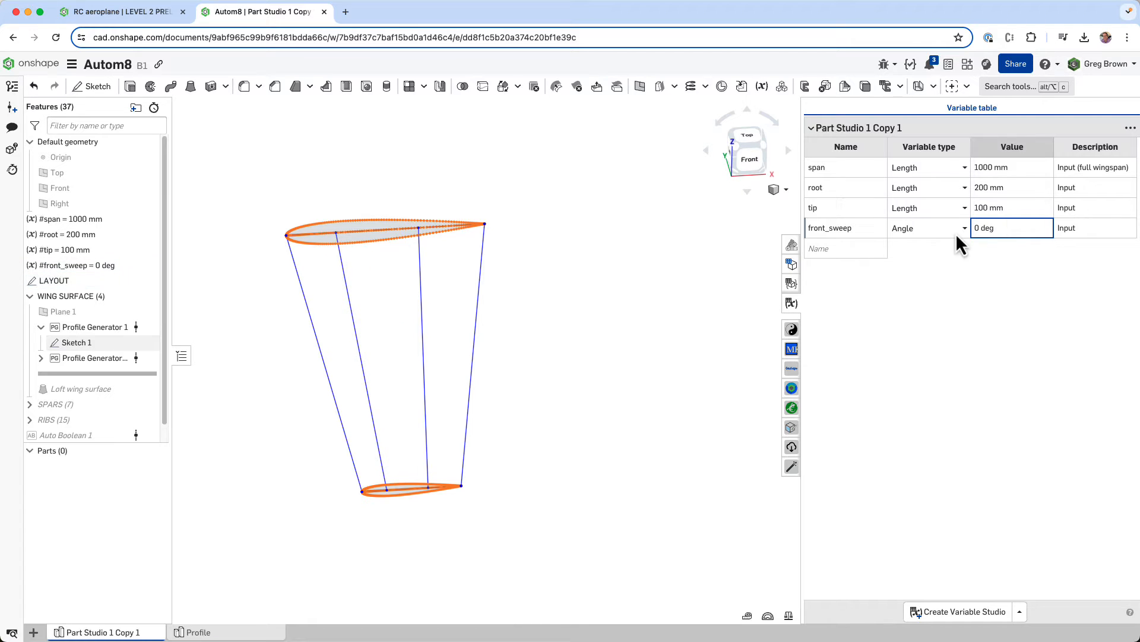
{"action": "double_click", "coordinate": [989, 208]}
{"action": "type", "text": "200"}
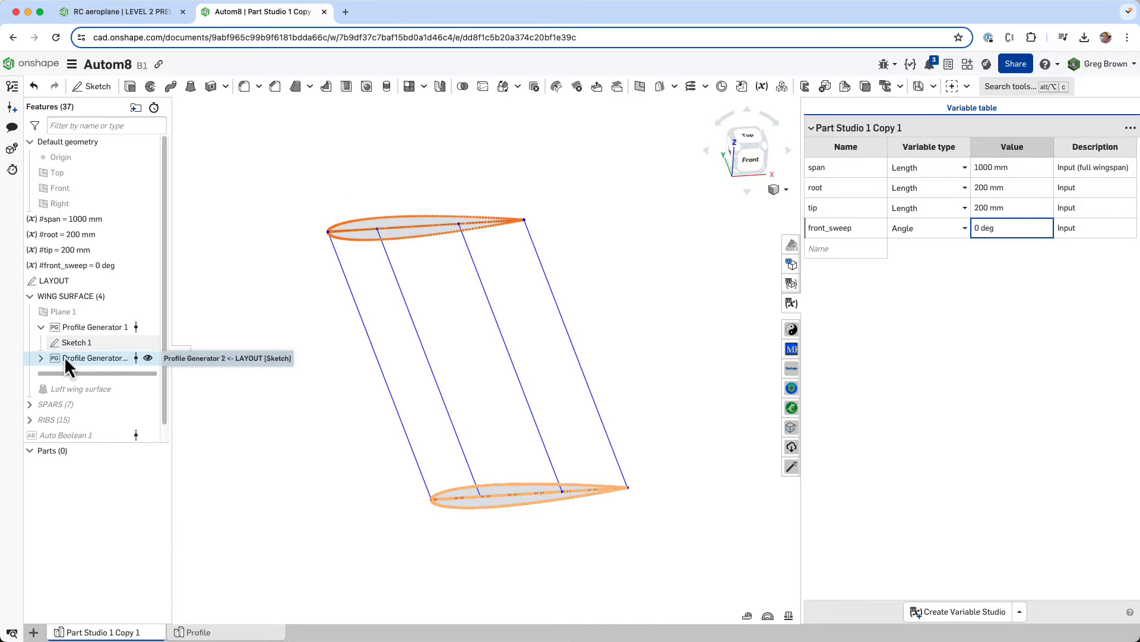
- Collapse Profile Generator 1 and roll the feature history forward to just after Loft wing surface
{"action": "left_click", "coordinate": [40, 327]}
{"action": "left_click_drag", "start_coordinate": [124, 365], "coordinate": [121, 380]}
{"action": "right_click_drag", "start_coordinate": [319, 390], "coordinate": [151, 375]}
{"action": "right_click", "coordinate": [113, 359]}
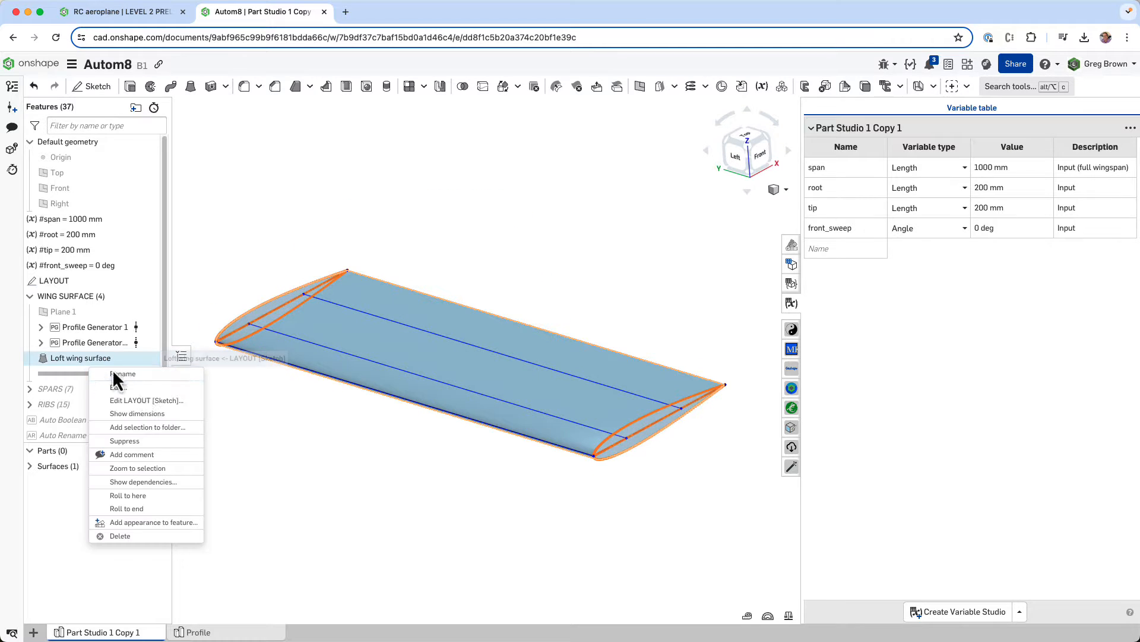
{"action": "left_click", "coordinate": [158, 530]}
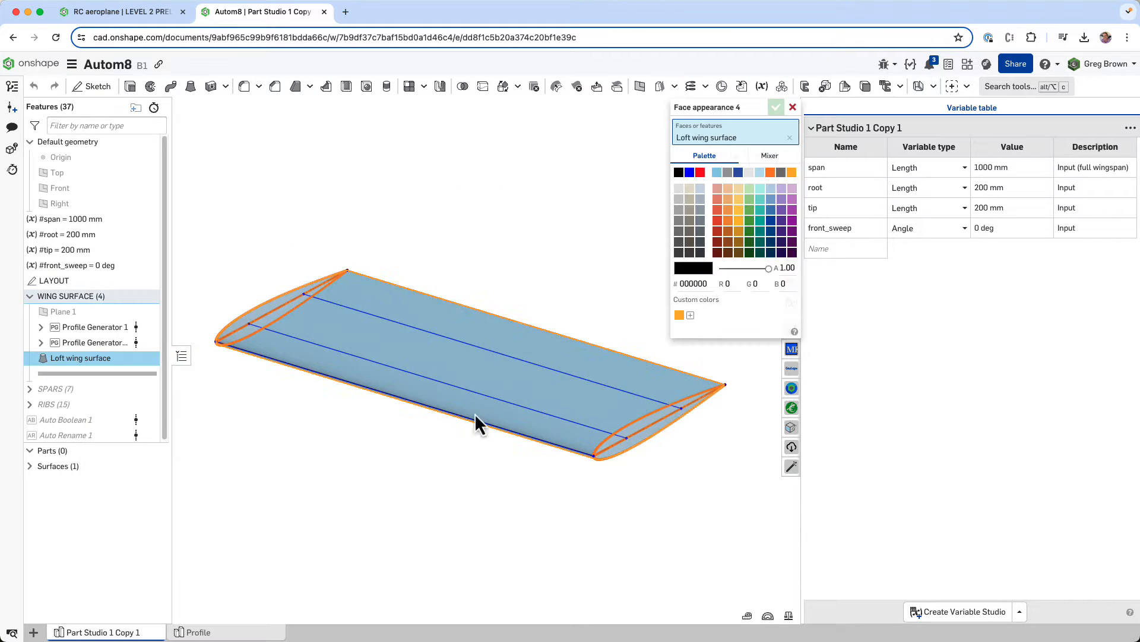
{"action": "left_click", "coordinate": [793, 107]}
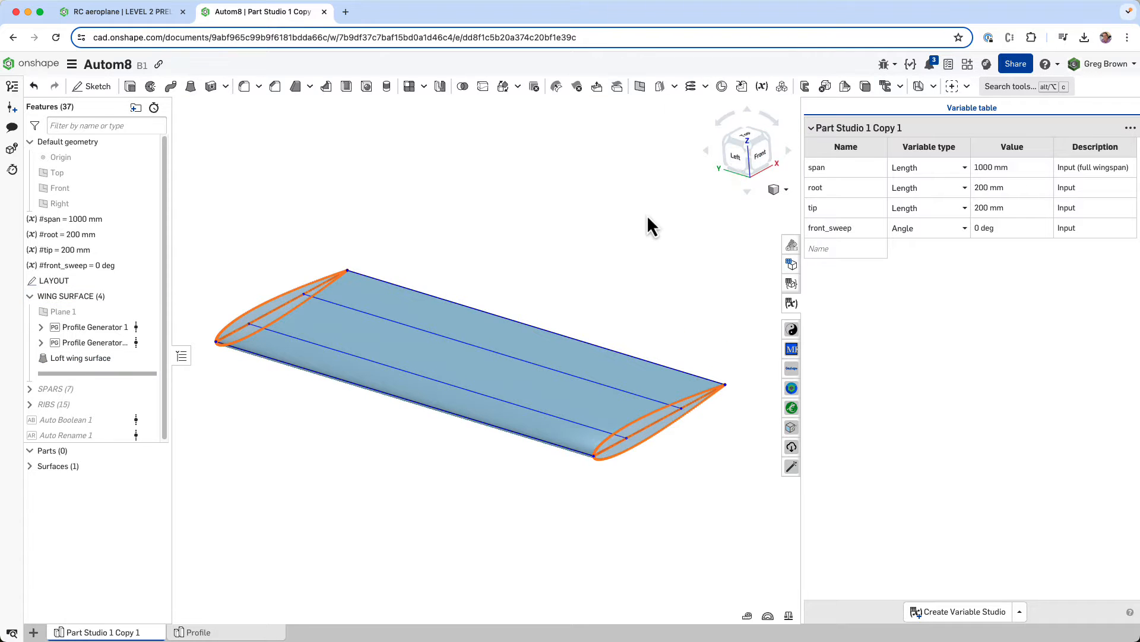
- Expand the Surfaces list and set the skin surface's appearance opacity to 0.50
{"action": "right_click_drag", "start_coordinate": [647, 215], "coordinate": [636, 238]}
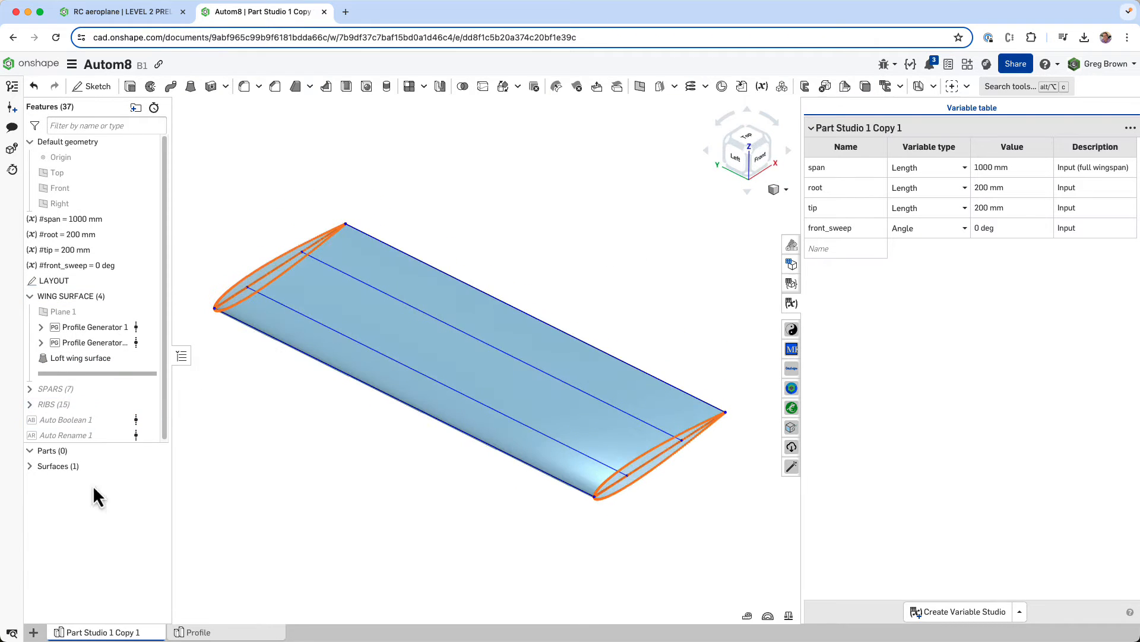
{"action": "left_click", "coordinate": [29, 466]}
{"action": "left_click", "coordinate": [58, 484]}
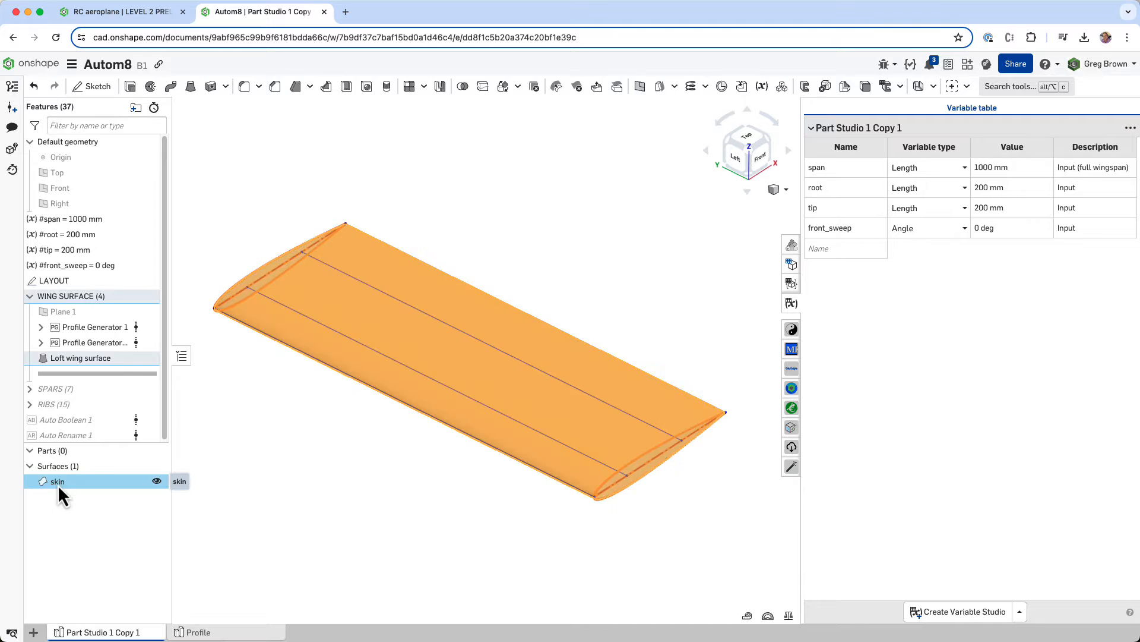
{"action": "right_click", "coordinate": [58, 483]}
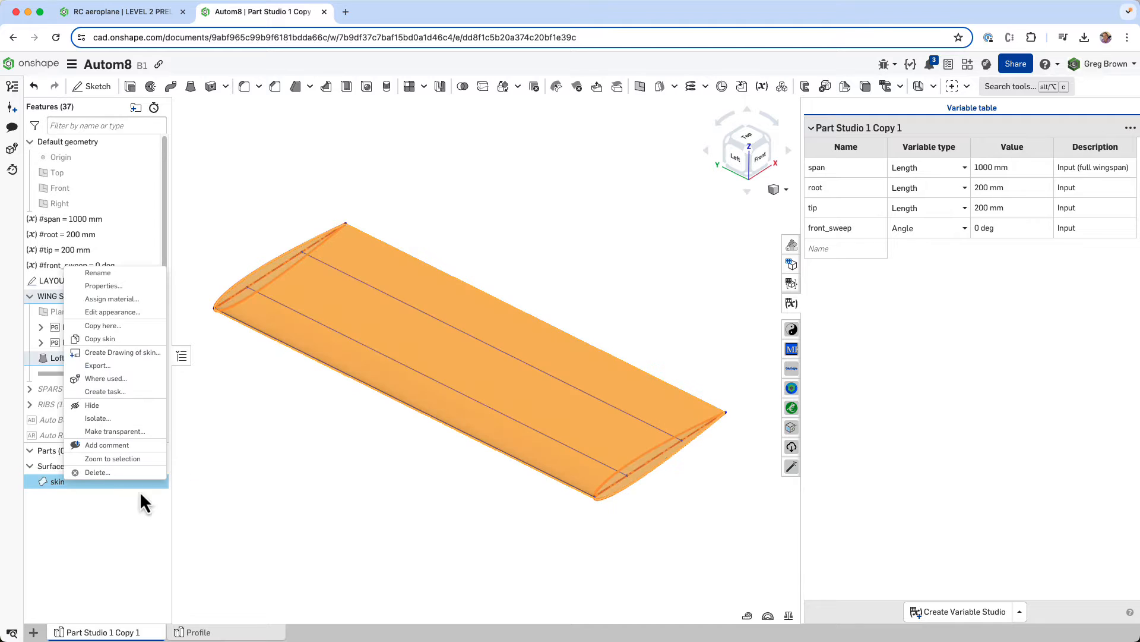
{"action": "left_click", "coordinate": [145, 312]}
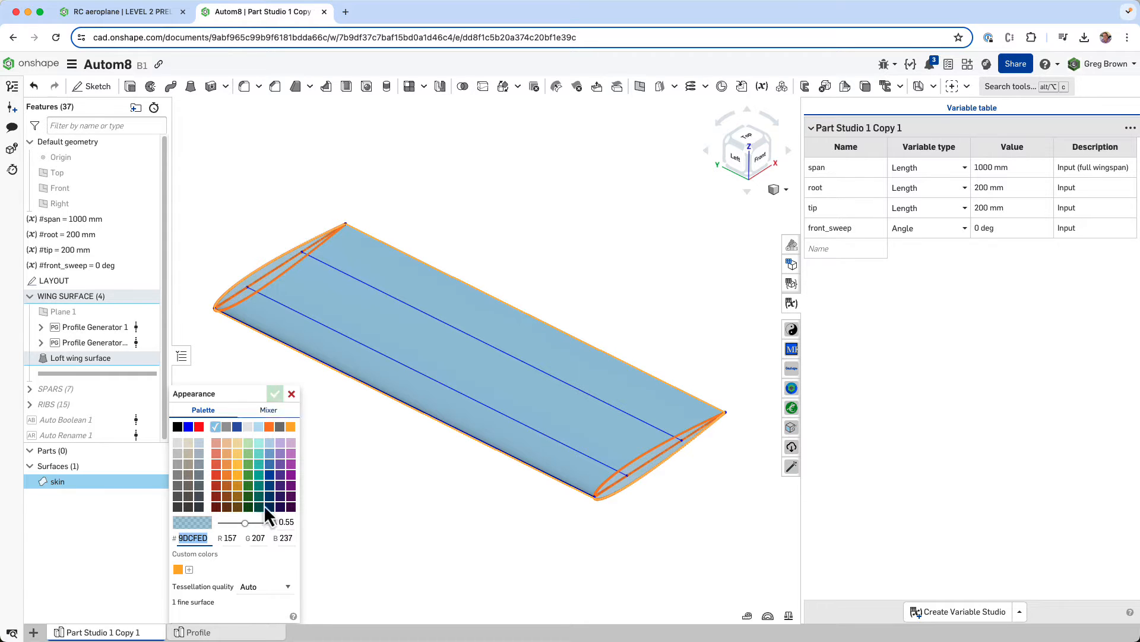
{"action": "left_click", "coordinate": [245, 524]}
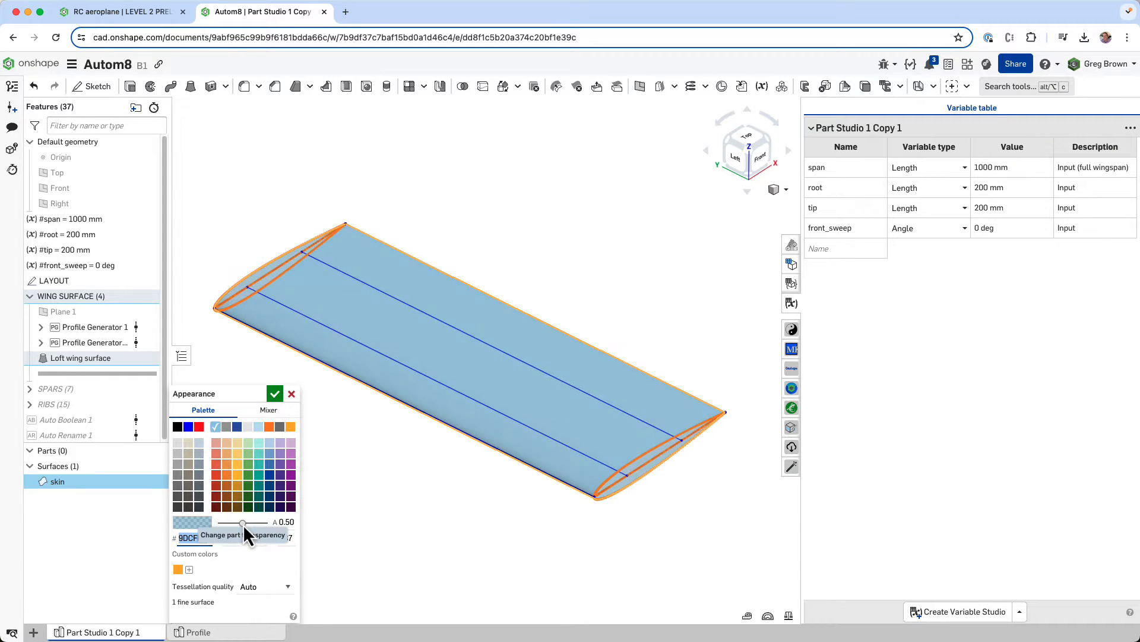
{"action": "left_click", "coordinate": [274, 395]}
{"action": "right_click_drag", "start_coordinate": [370, 462], "coordinate": [490, 471]}
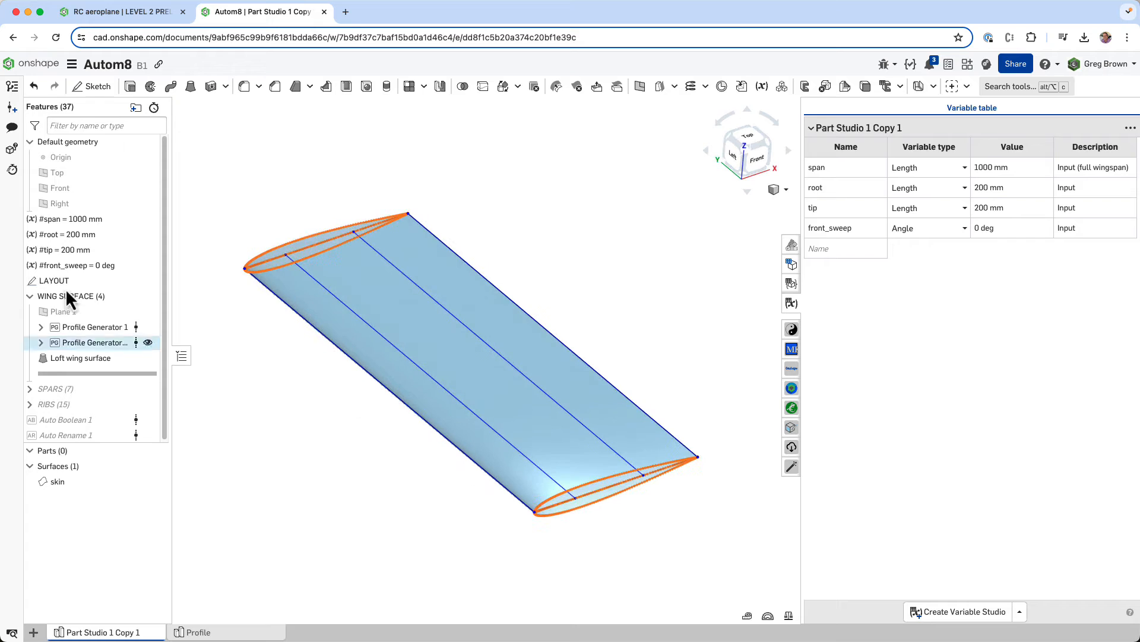
- Collapse the WING SURFACE folder and expand the SPARS folder in the feature list
{"action": "left_click", "coordinate": [62, 483]}
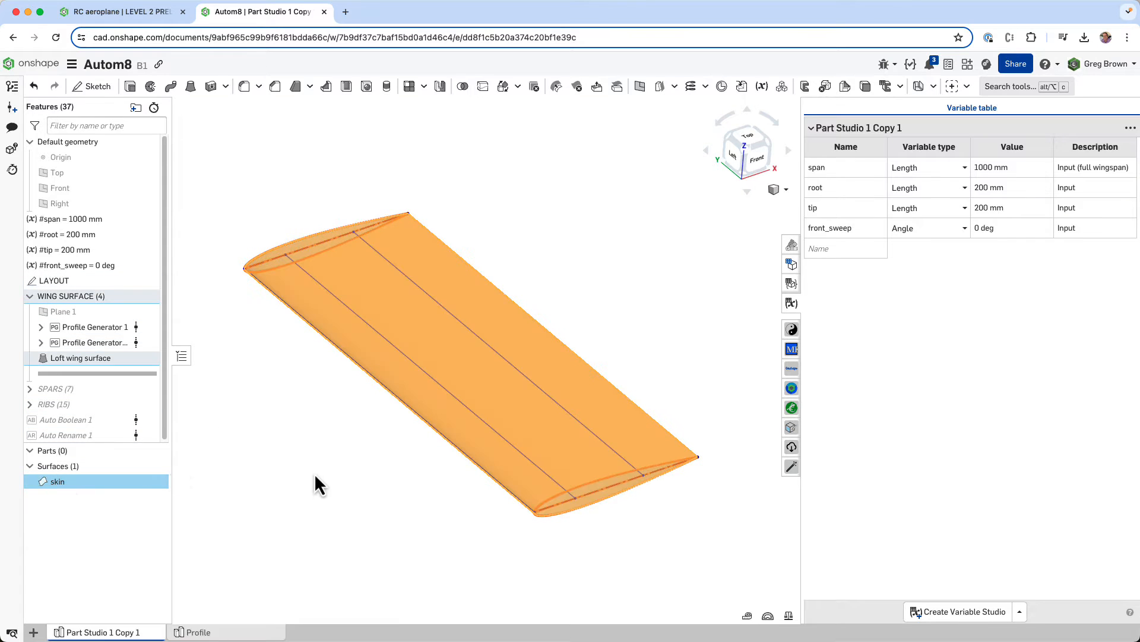
{"action": "left_click", "coordinate": [72, 480]}
{"action": "left_click", "coordinate": [29, 296]}
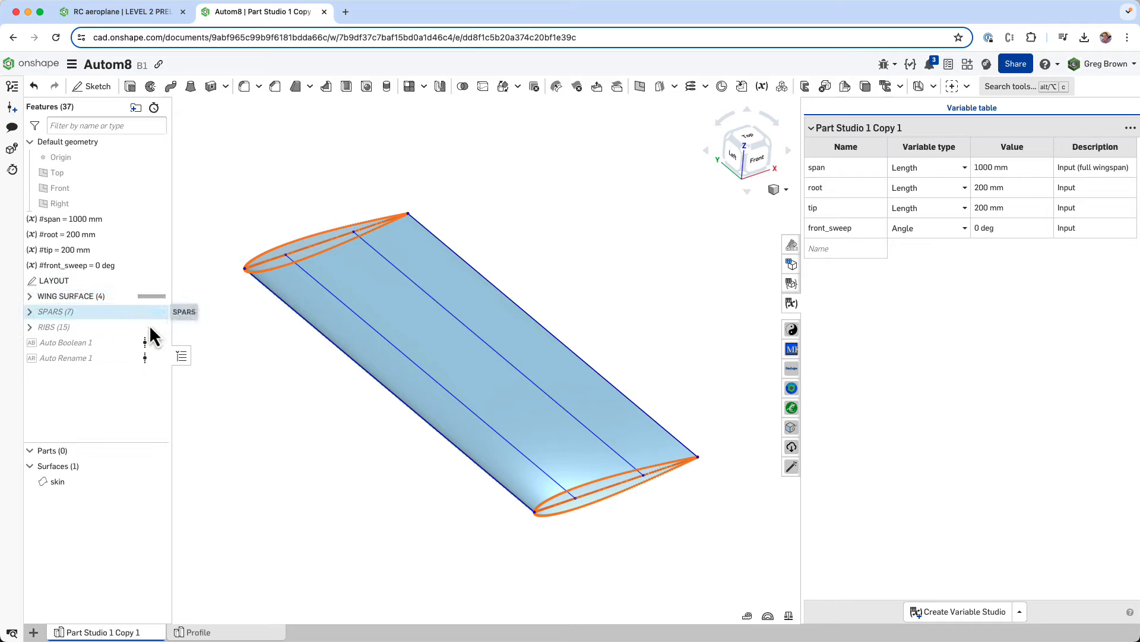
{"action": "left_click", "coordinate": [30, 312]}
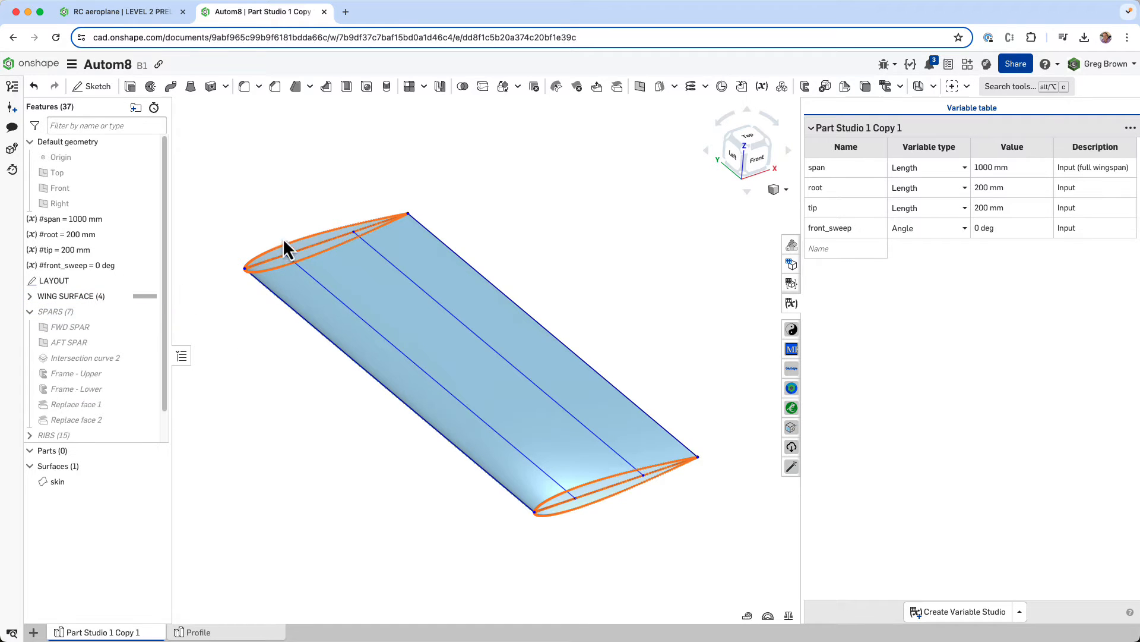
{"action": "right_click_drag", "start_coordinate": [458, 426], "coordinate": [435, 396]}
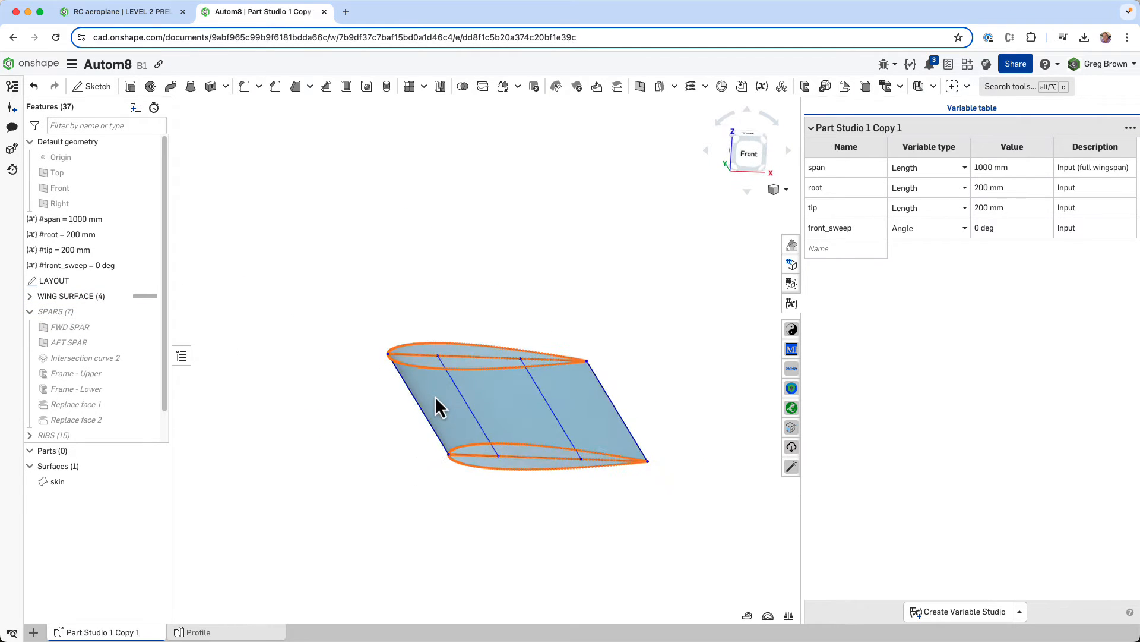
{"action": "scroll", "coordinate": [493, 391], "scroll_direction": "up", "scroll_amount": 3}
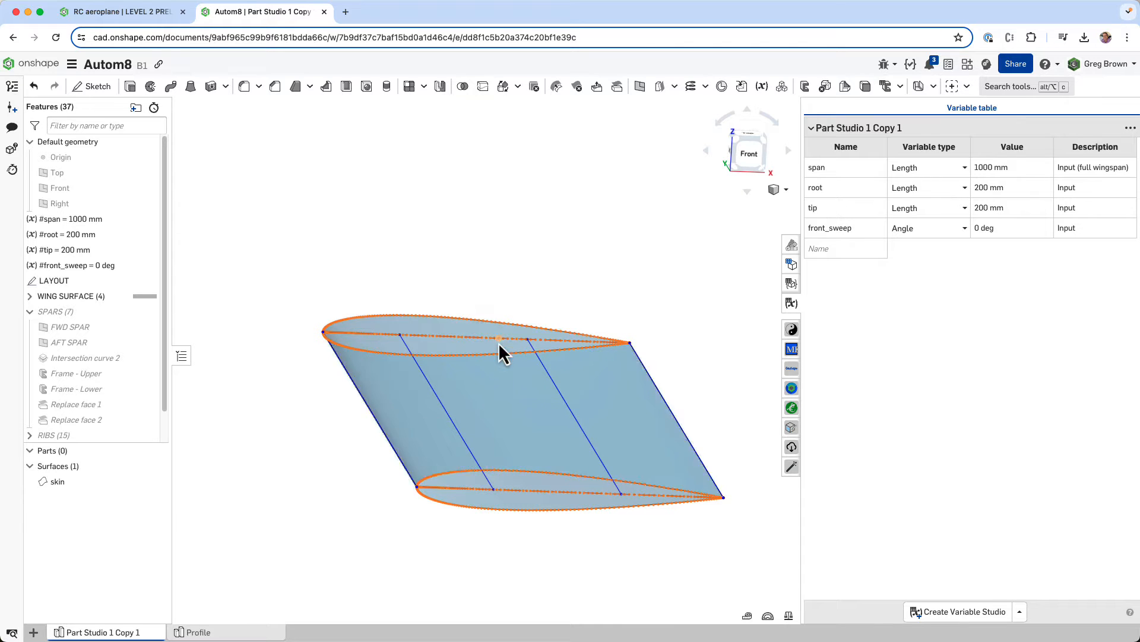
- Roll the feature history forward to just after the AFT SPAR plane
{"action": "right_click_drag", "start_coordinate": [498, 342], "coordinate": [492, 344]}
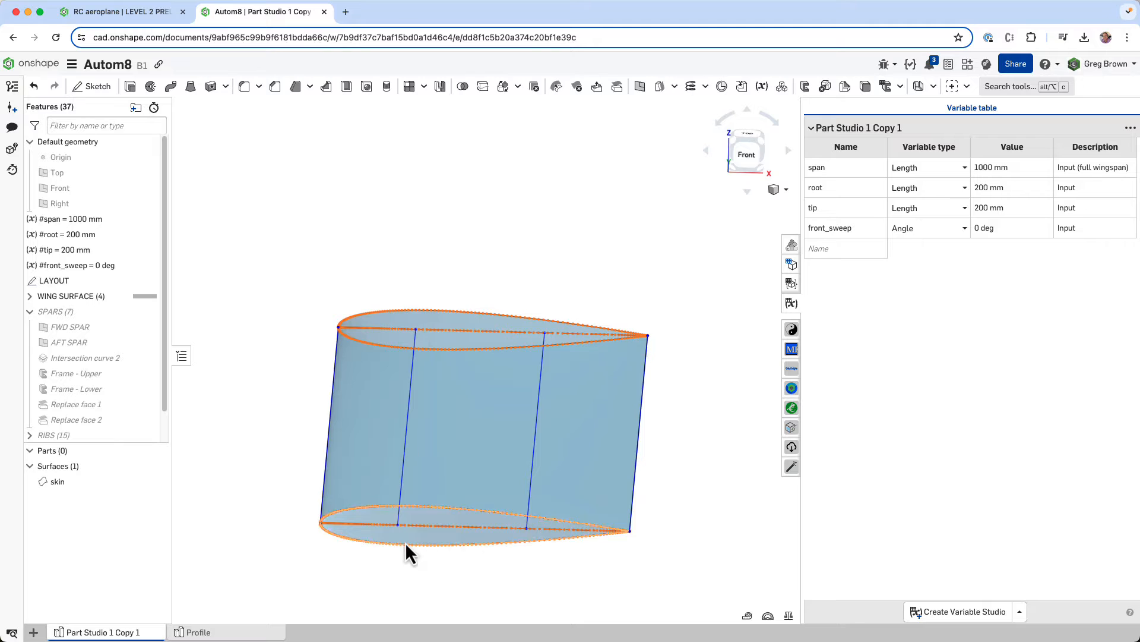
{"action": "right_click_drag", "start_coordinate": [364, 411], "coordinate": [393, 409]}
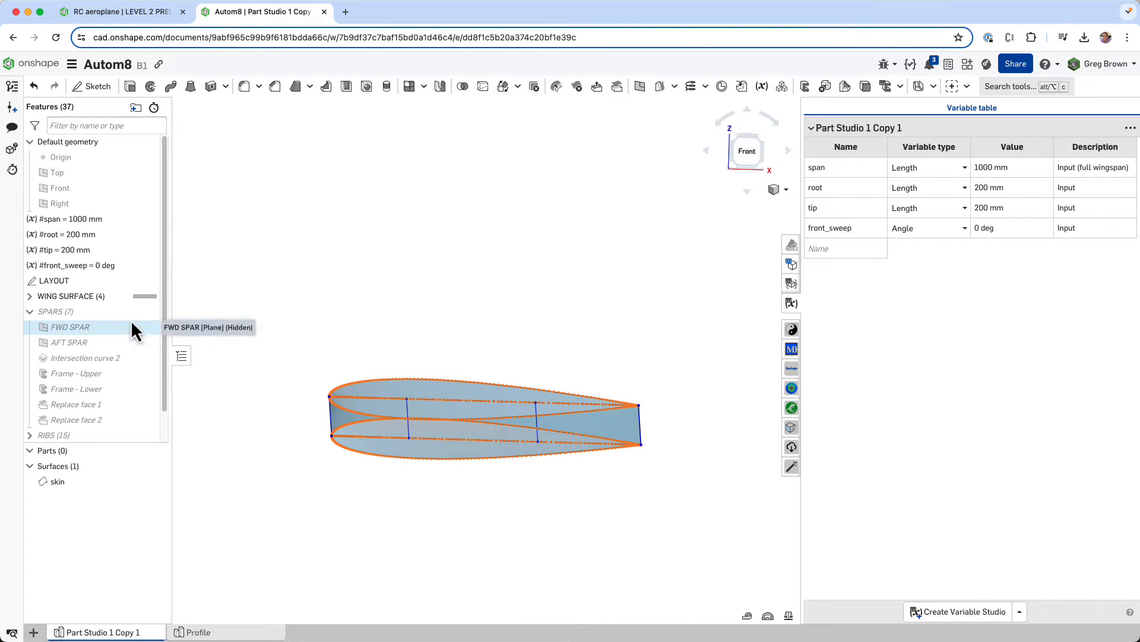
{"action": "right_click", "coordinate": [106, 352]}
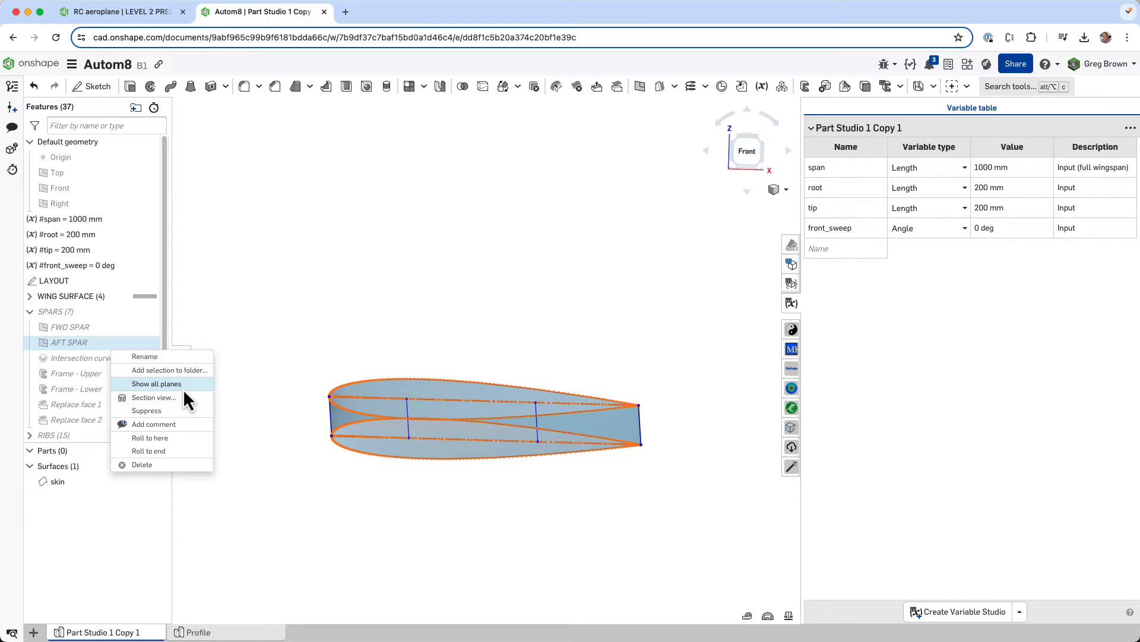
{"action": "left_click", "coordinate": [177, 437]}
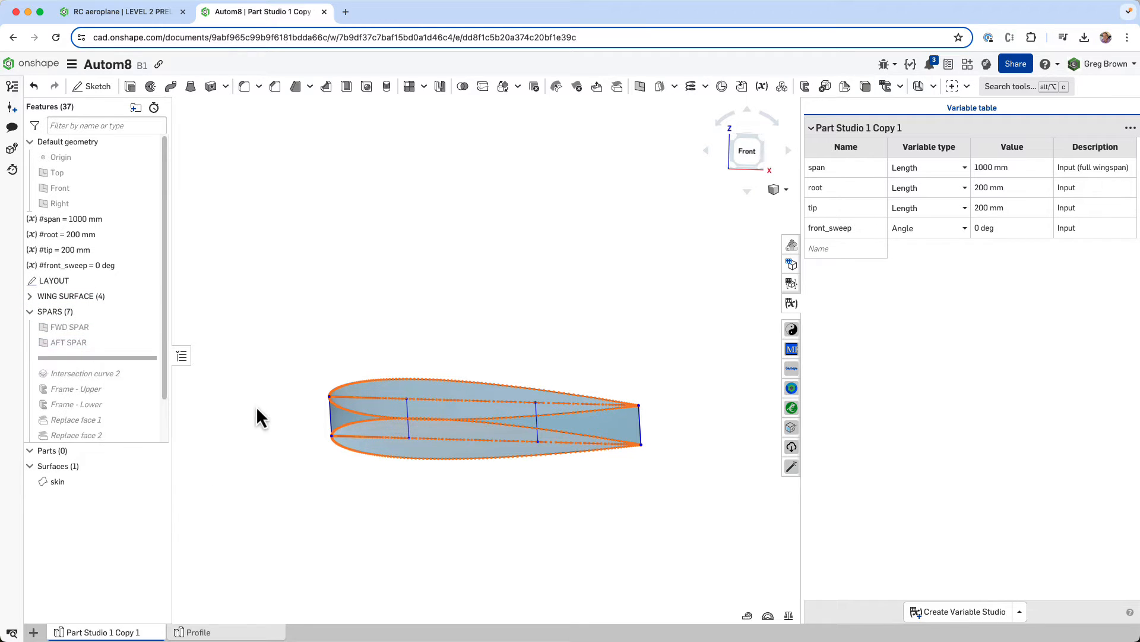
- Show the FWD SPAR plane and highlight the AFT SPAR plane to examine how both cut through the wing skin
{"action": "left_click", "coordinate": [147, 327]}
{"action": "left_click", "coordinate": [148, 342]}
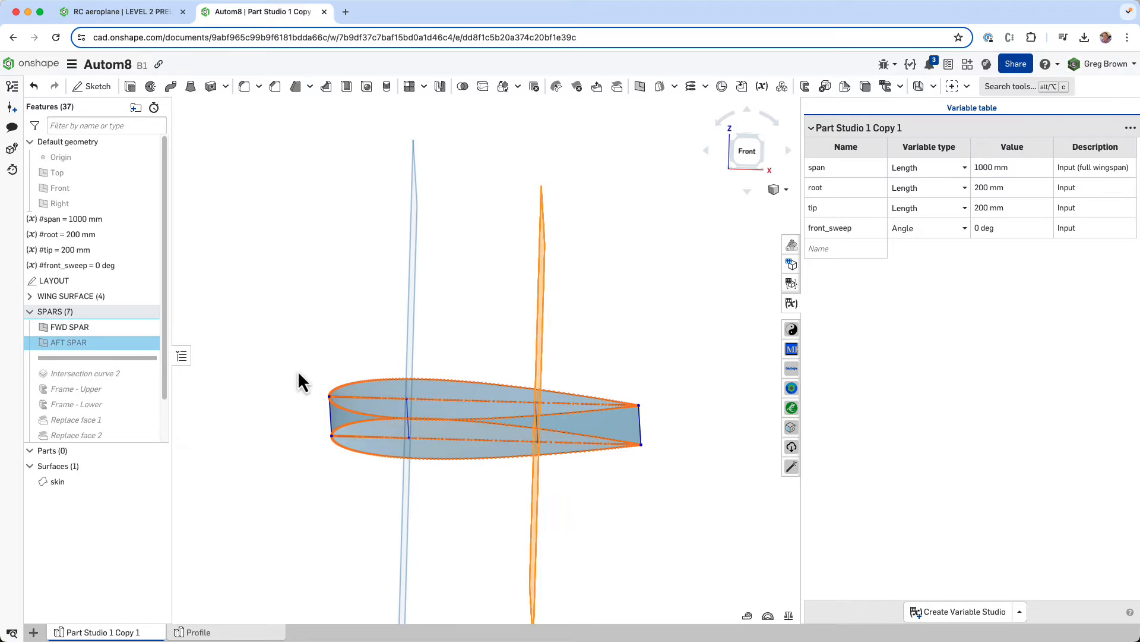
{"action": "right_click_drag", "start_coordinate": [298, 370], "coordinate": [568, 343]}
{"action": "scroll", "coordinate": [372, 378], "scroll_direction": "down", "scroll_amount": 5}
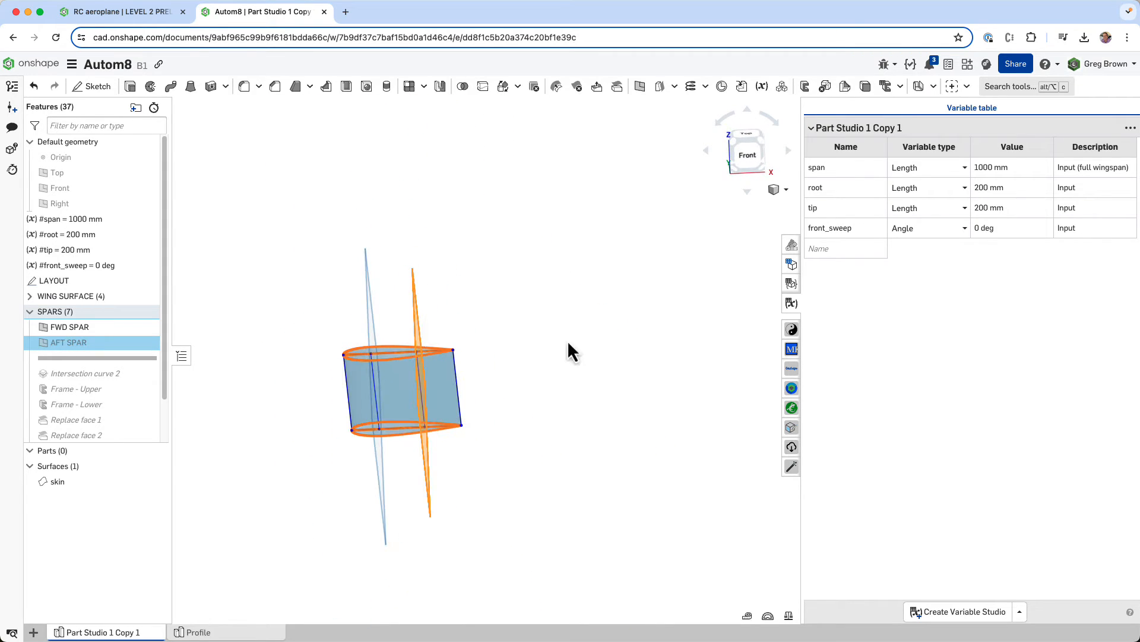
- Set the front_sweep variable to 25 deg and examine how the spar planes follow the swept wing
{"action": "left_click", "coordinate": [976, 229]}
{"action": "type", "text": "25"}
{"action": "key", "text": "Return"}
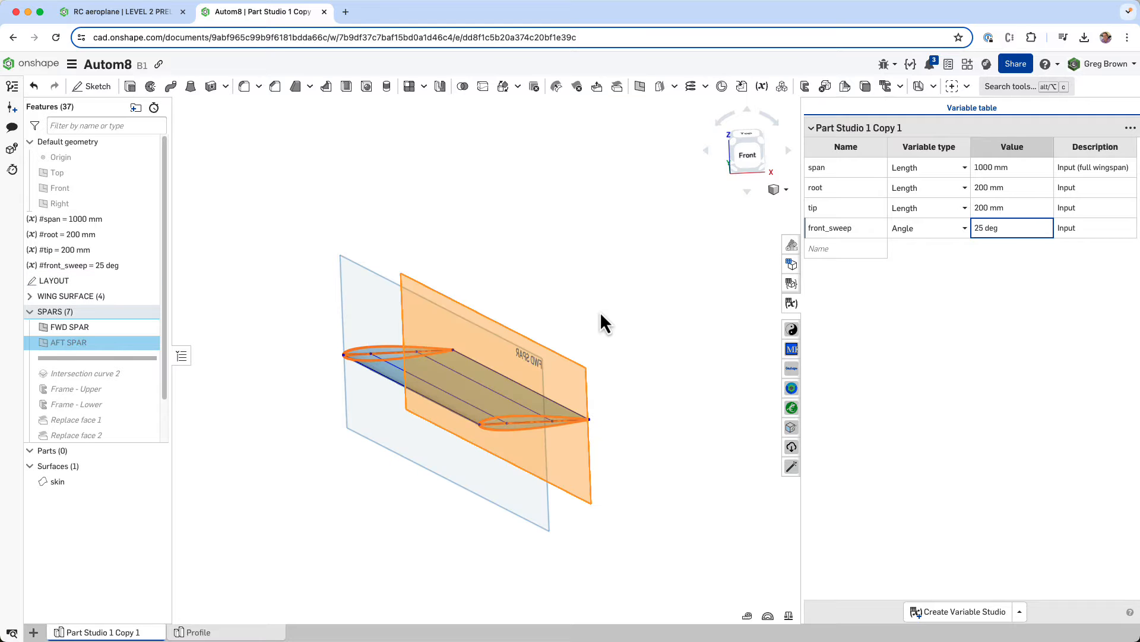
{"action": "right_click_drag", "start_coordinate": [586, 347], "coordinate": [621, 306]}
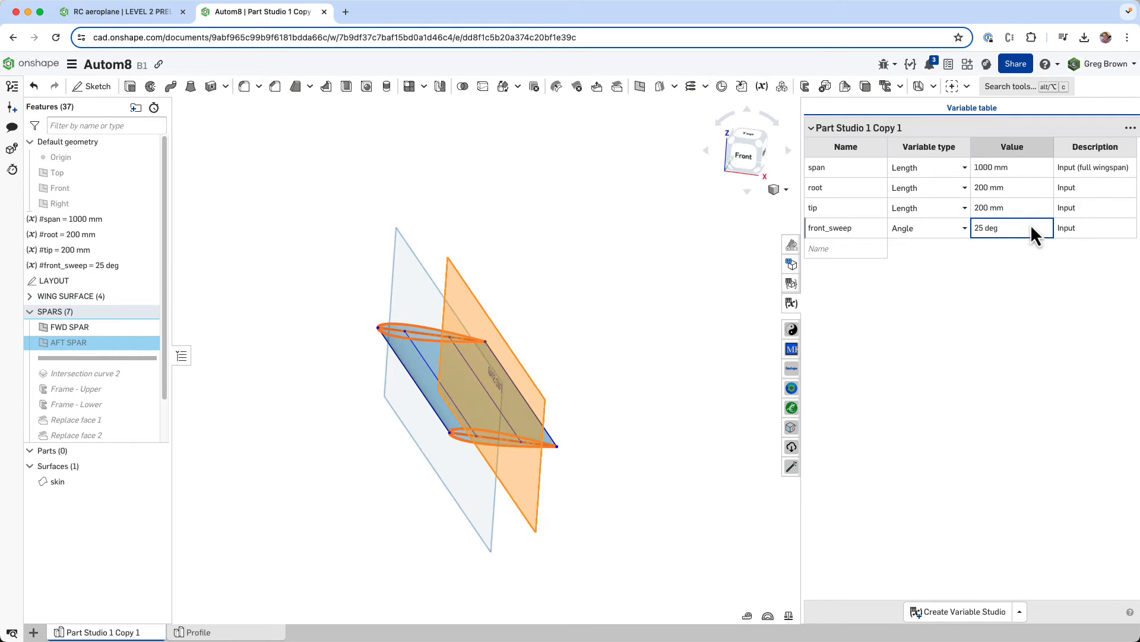
- Set the front_sweep variable back to 0 deg and clear the AFT SPAR plane selection
{"action": "left_click", "coordinate": [1024, 226]}
{"action": "type", "text": "0"}
{"action": "key", "text": "Return"}
{"action": "right_click_drag", "start_coordinate": [632, 357], "coordinate": [374, 372]}
{"action": "left_click", "coordinate": [286, 366]}
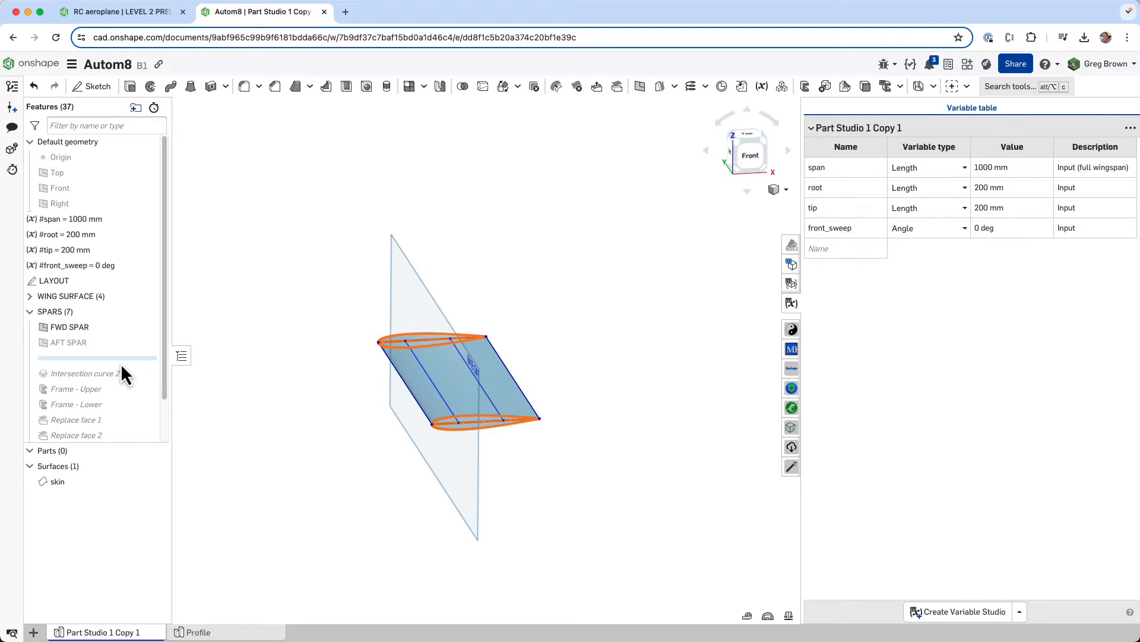
- Roll the feature history forward to just after Intersection curve 2
{"action": "left_click_drag", "start_coordinate": [120, 361], "coordinate": [123, 376]}
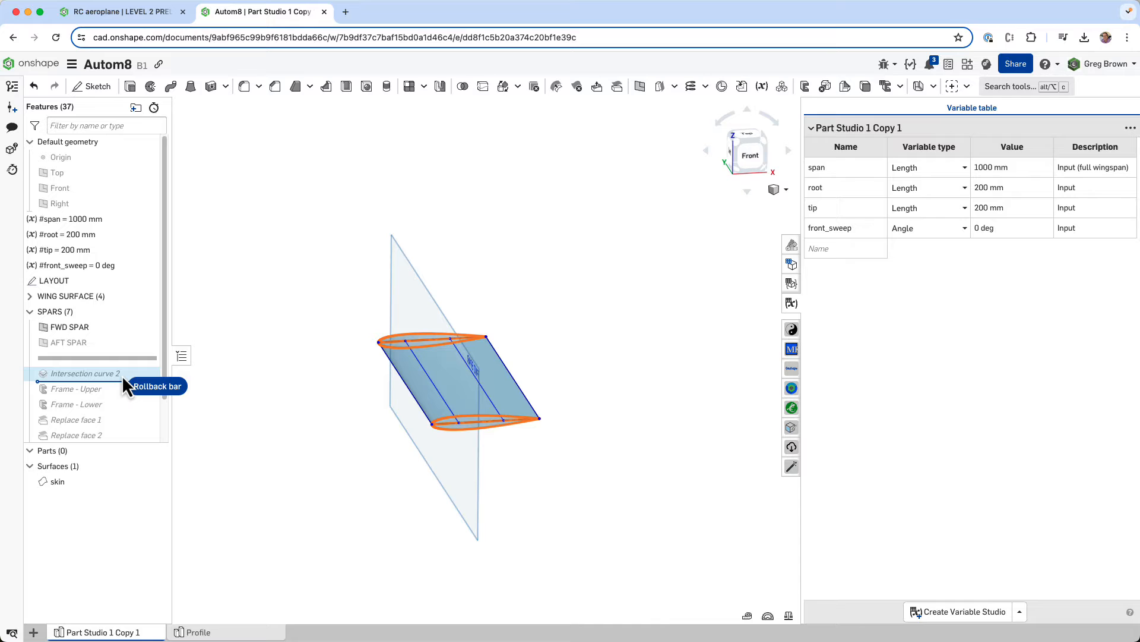
{"action": "left_click_drag", "start_coordinate": [122, 375], "coordinate": [122, 375]}
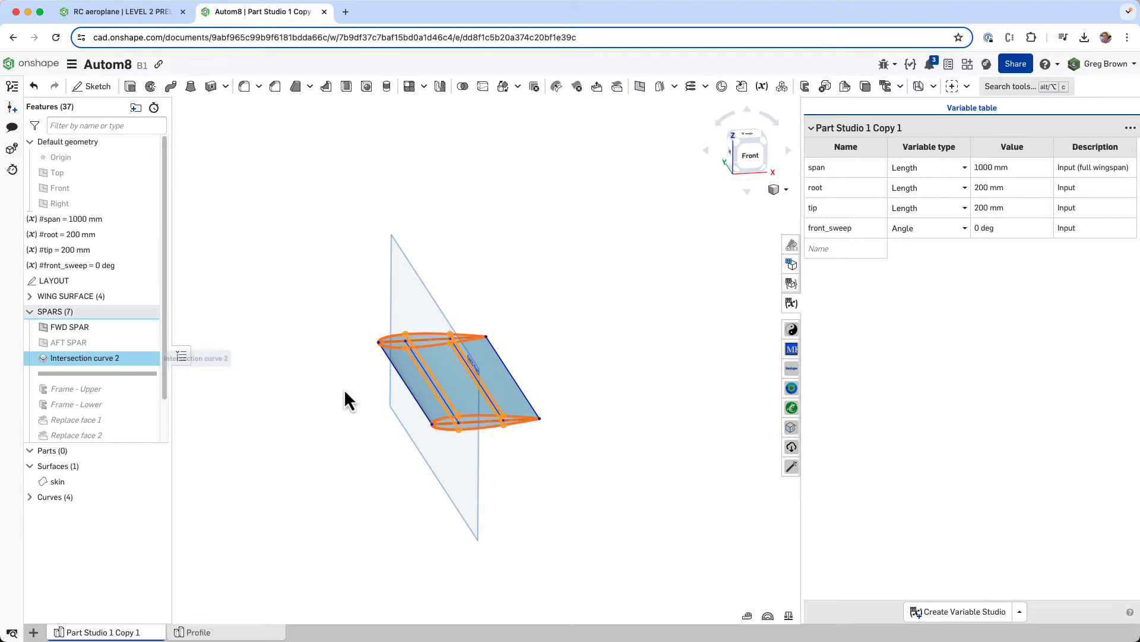
{"action": "scroll", "coordinate": [475, 413], "scroll_direction": "up", "scroll_amount": 5}
{"action": "scroll", "coordinate": [460, 434], "scroll_direction": "up", "scroll_amount": 3}
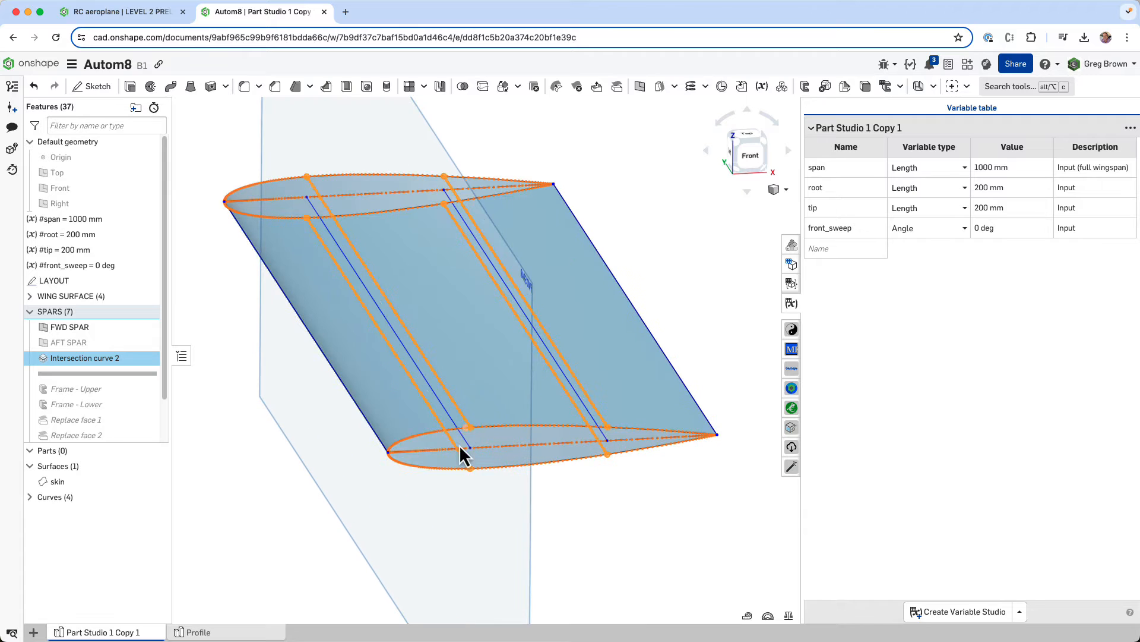
- Open the Intersection curve 2 definition, examine its two selection groups, and close it without changes
{"action": "right_click", "coordinate": [110, 358]}
{"action": "left_click", "coordinate": [151, 384]}
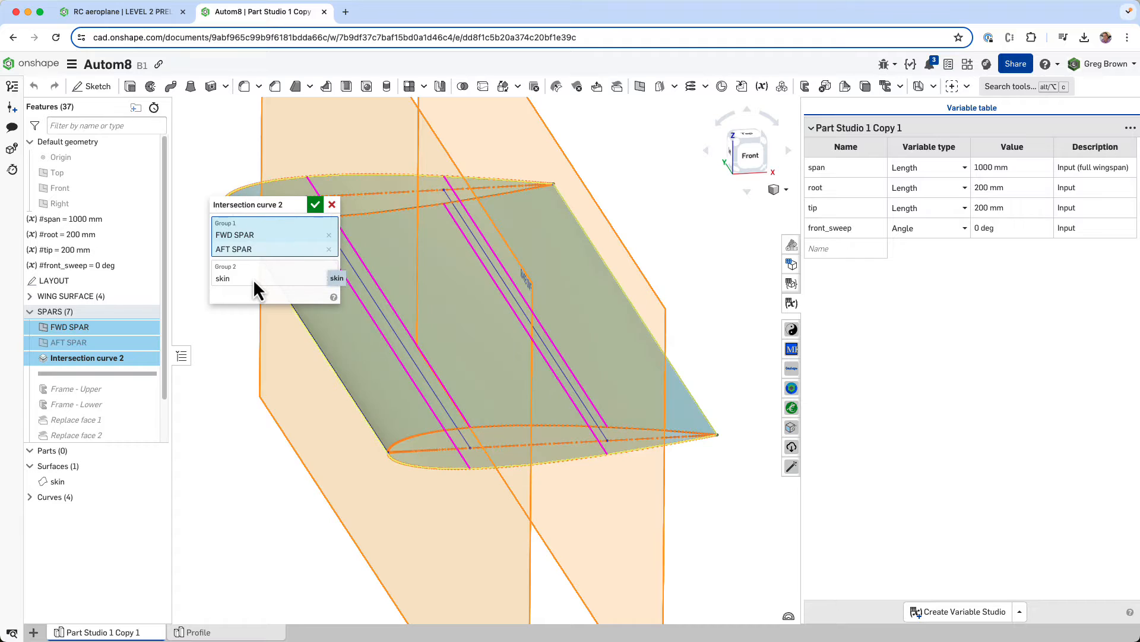
{"action": "left_click", "coordinate": [333, 206]}
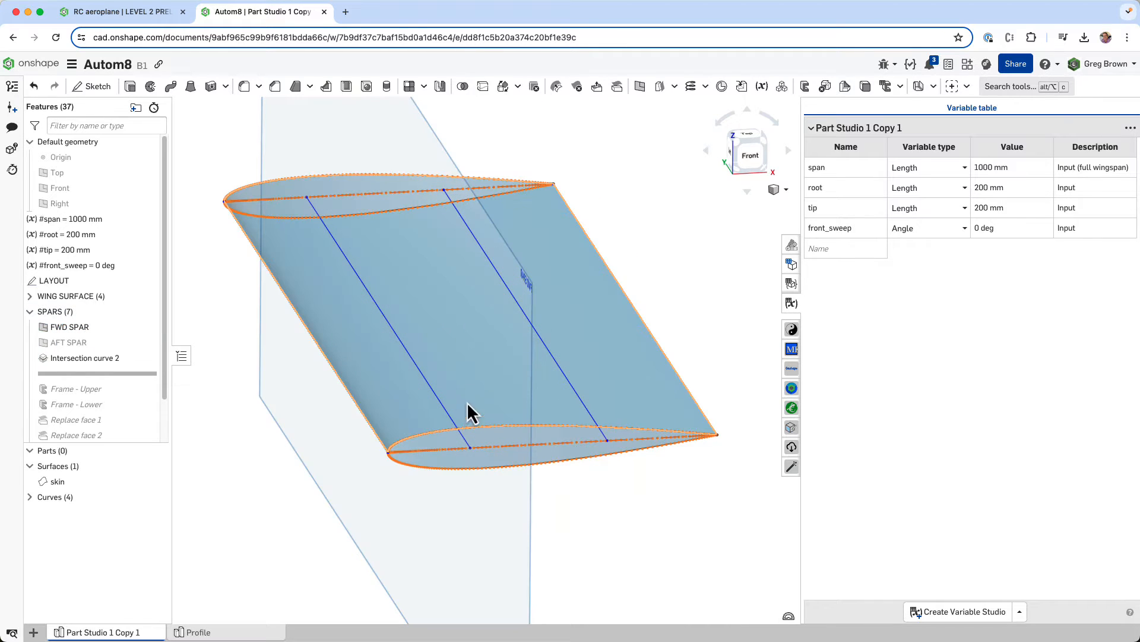
- Expand the Curves list, show all the spar intersection curves, and hide the FWD SPAR plane
{"action": "left_click", "coordinate": [29, 497]}
{"action": "left_click", "coordinate": [157, 498]}
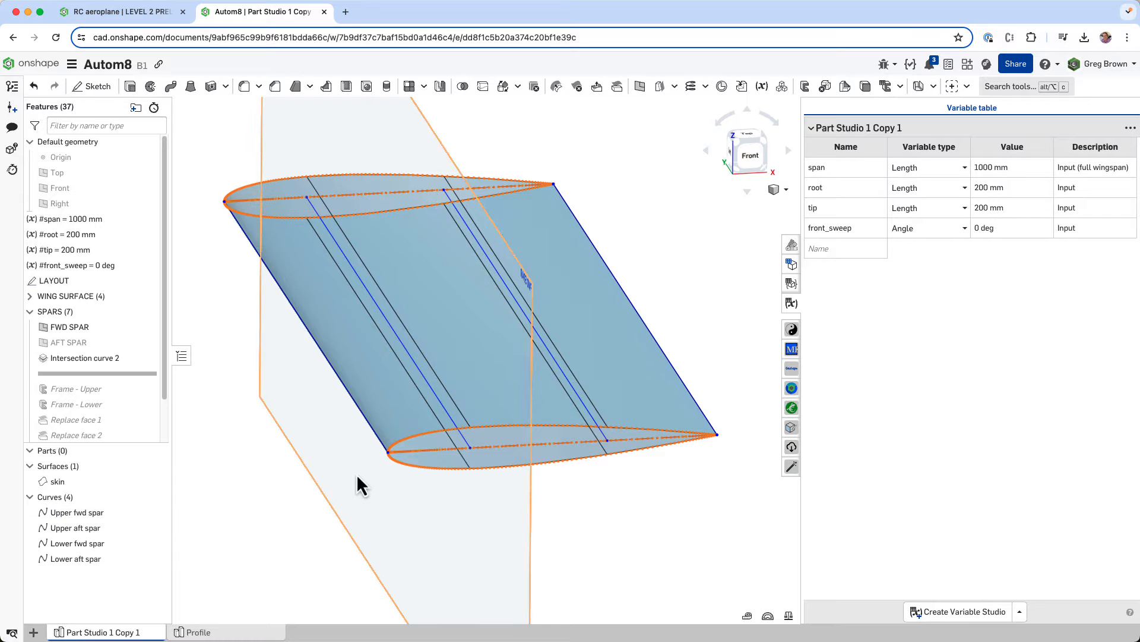
{"action": "mouse_move", "coordinate": [442, 461]}
{"action": "right_mouse_down"}
{"action": "mouse_move", "coordinate": [444, 451]}
{"action": "mouse_move", "coordinate": [450, 462]}
{"action": "right_mouse_up"}
{"action": "middle_click_drag", "start_coordinate": [457, 443], "coordinate": [523, 434]}
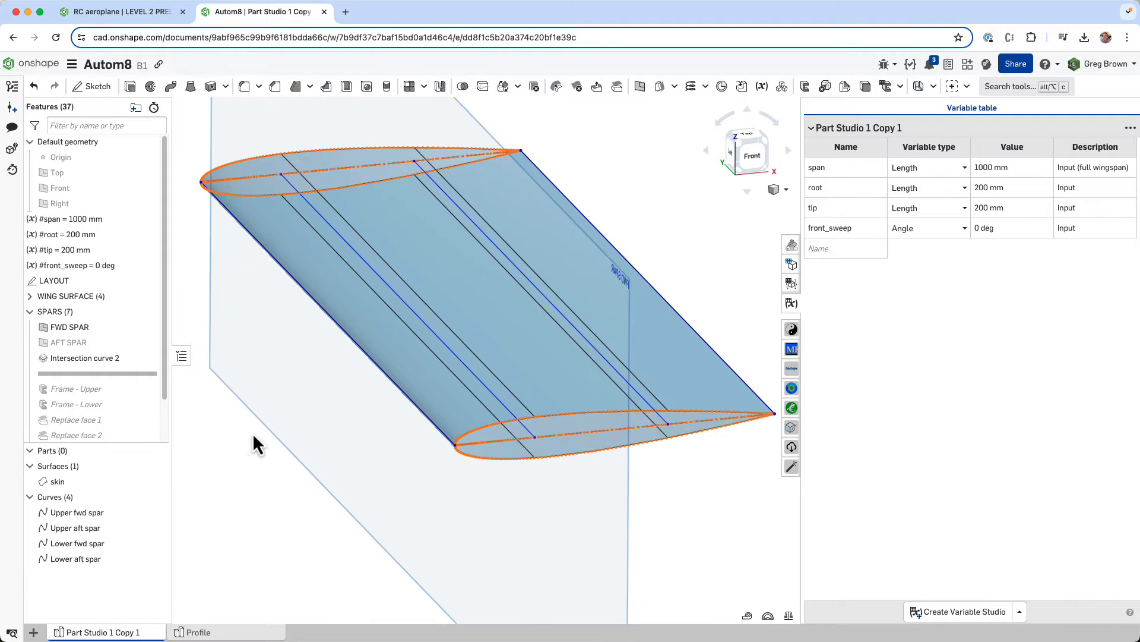
{"action": "left_click", "coordinate": [151, 327]}
{"action": "right_click_drag", "start_coordinate": [354, 422], "coordinate": [357, 412]}
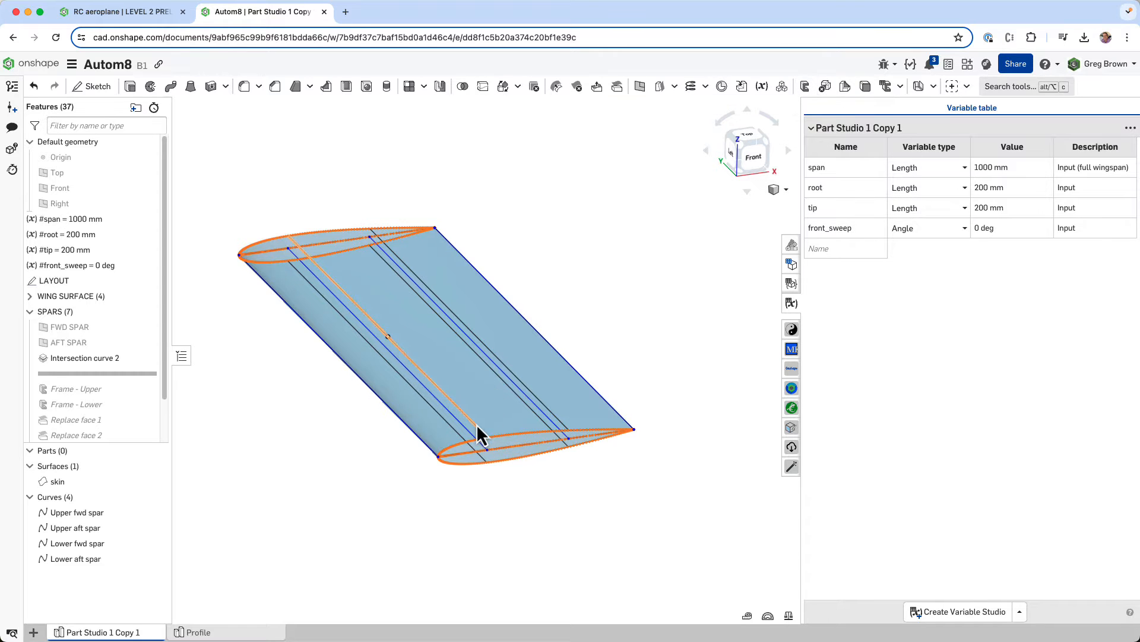
- Roll the feature history forward to just after Frame - Lower
{"action": "left_click_drag", "start_coordinate": [120, 373], "coordinate": [119, 414]}
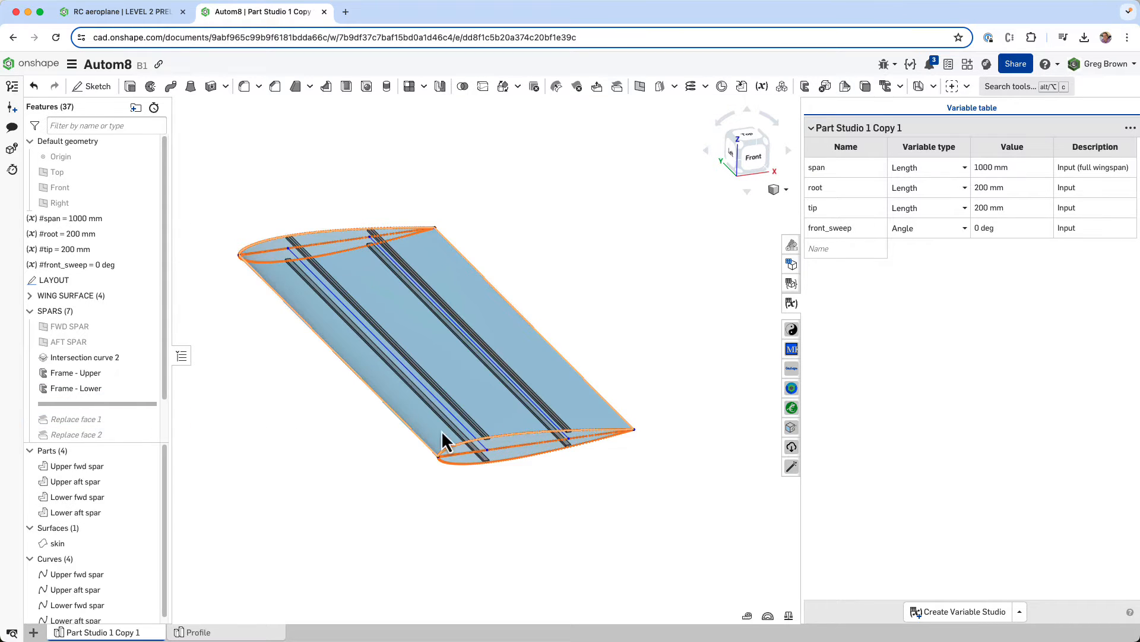
{"action": "scroll", "coordinate": [475, 436], "scroll_direction": "up", "scroll_amount": 3}
{"action": "scroll", "coordinate": [492, 442], "scroll_direction": "up", "scroll_amount": 3}
- Open the Frame - Upper definition and inspect which sketch is used as its frame profile
{"action": "right_click", "coordinate": [65, 373]}
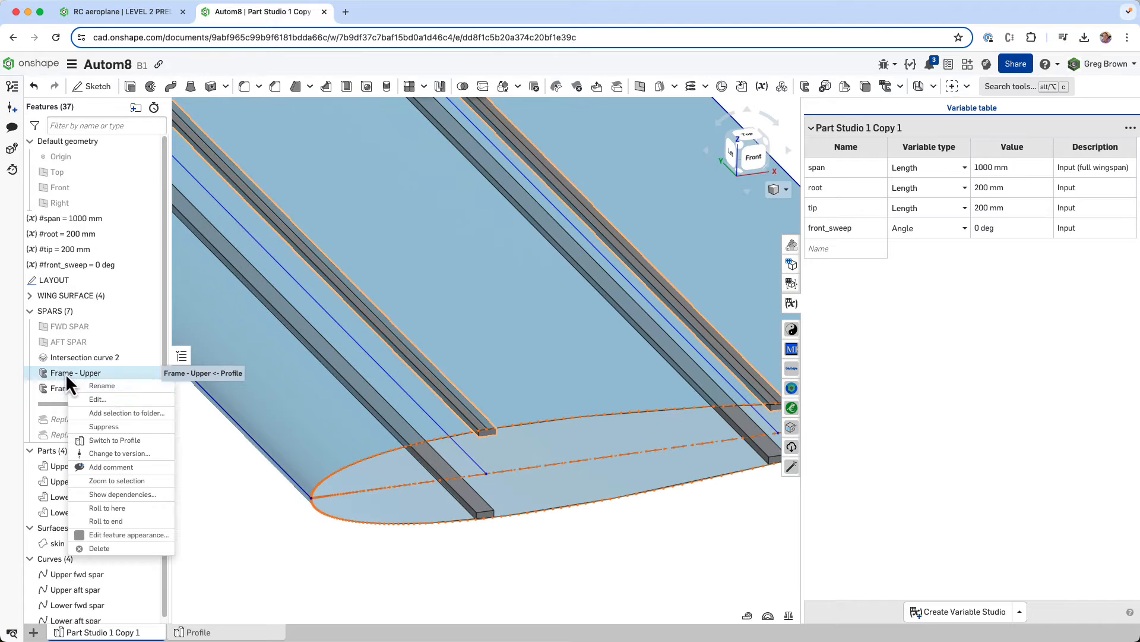
{"action": "left_click", "coordinate": [101, 398]}
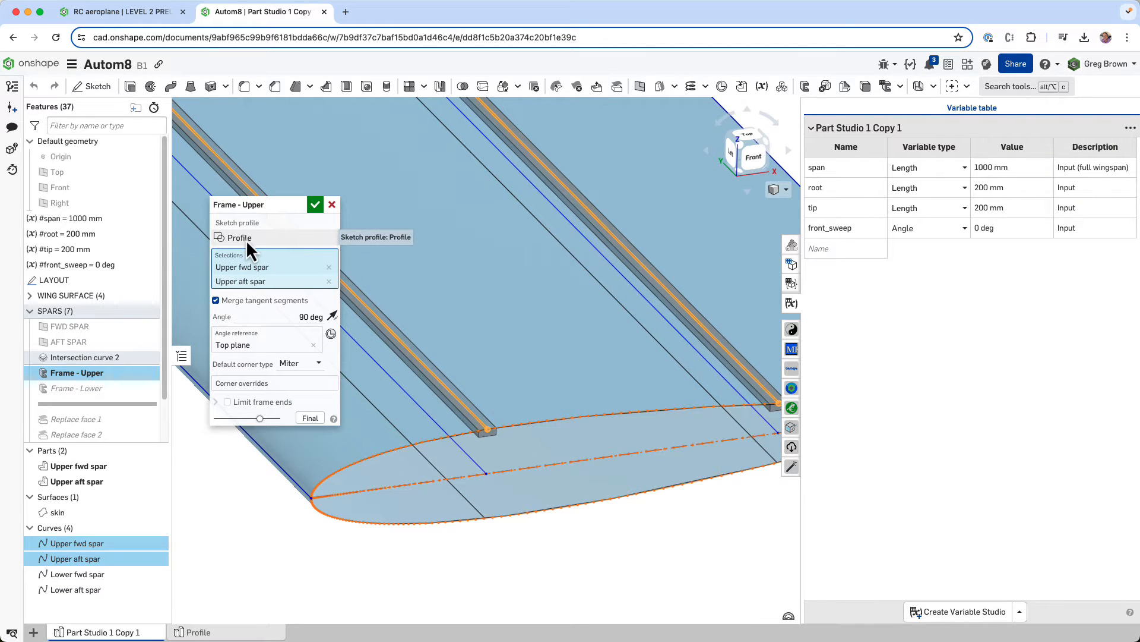
{"action": "left_click", "coordinate": [246, 239]}
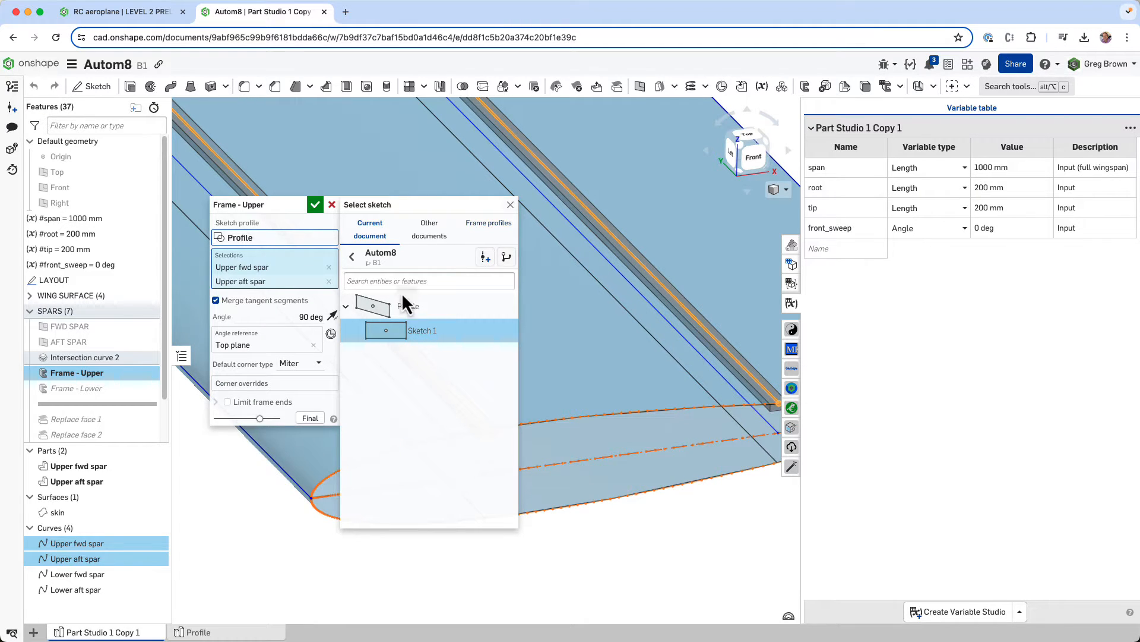
{"action": "mouse_move", "coordinate": [199, 639]}
{"action": "left_click", "coordinate": [510, 204]}
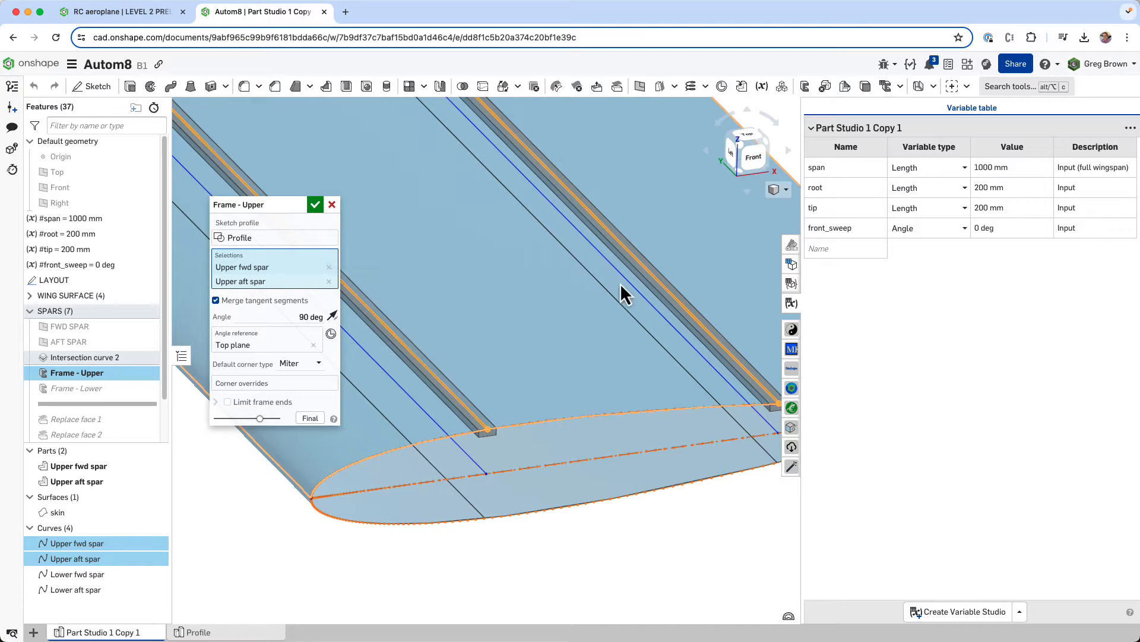
- Examine the angle reference of Frame - Upper against the upper spars, close its definition, and fit the wing in view
{"action": "scroll", "coordinate": [418, 465], "scroll_direction": "down", "scroll_amount": 4}
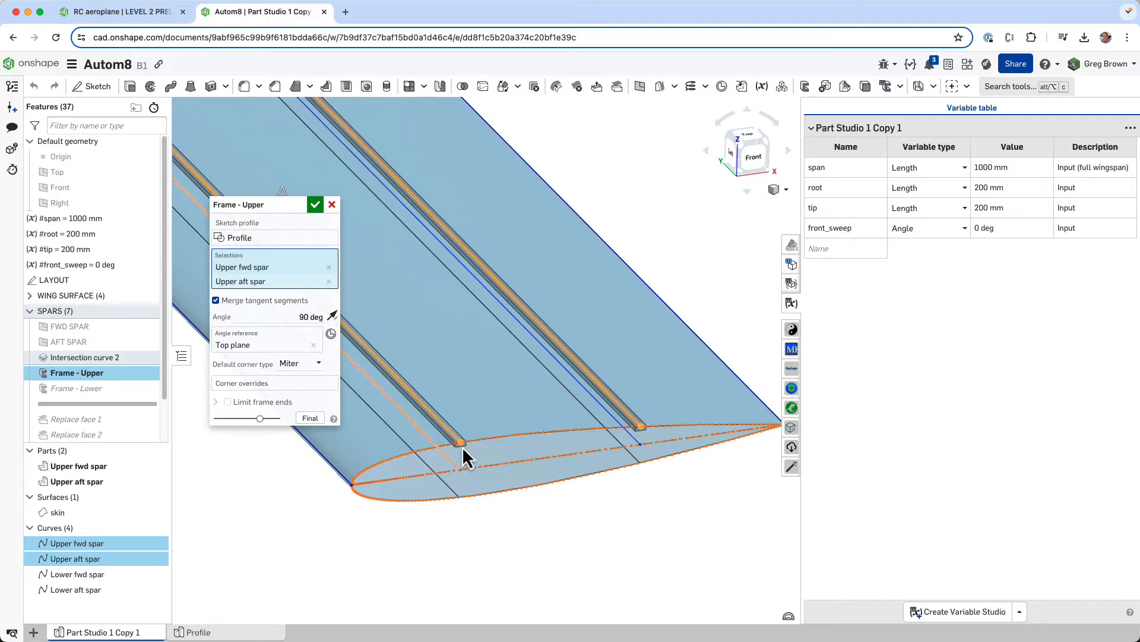
{"action": "middle_click_drag", "start_coordinate": [465, 388], "coordinate": [480, 405]}
{"action": "mouse_move", "coordinate": [480, 405]}
{"action": "right_mouse_down"}
{"action": "mouse_move", "coordinate": [469, 390]}
{"action": "mouse_move", "coordinate": [462, 403]}
{"action": "right_mouse_up"}
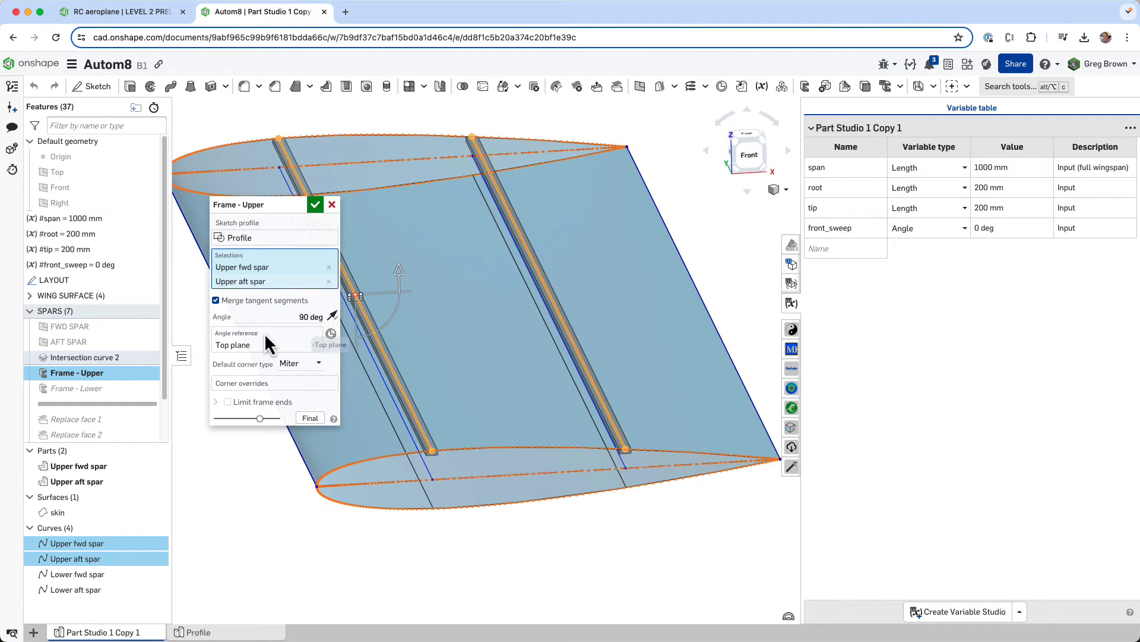
{"action": "scroll", "coordinate": [511, 404], "scroll_direction": "down", "scroll_amount": 5}
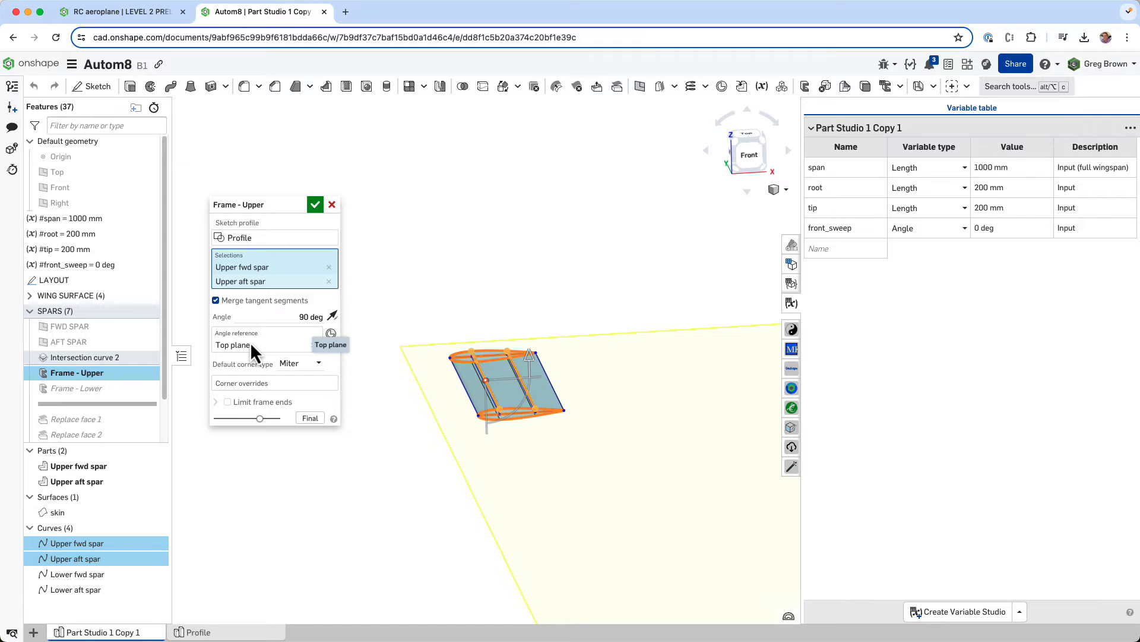
{"action": "scroll", "coordinate": [502, 392], "scroll_direction": "up", "scroll_amount": 5}
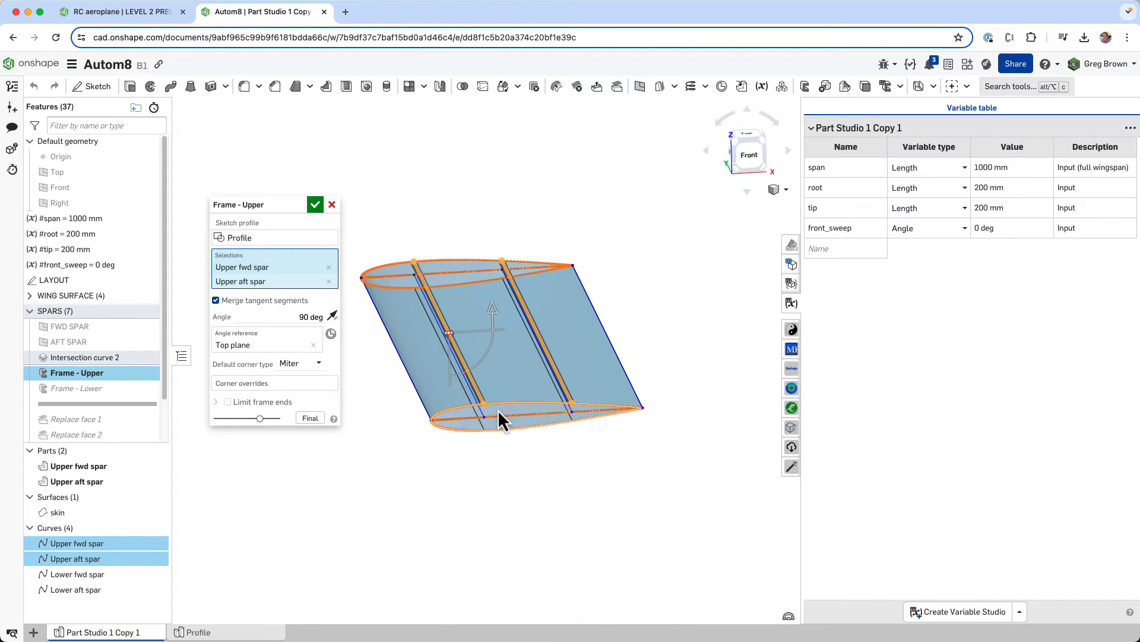
{"action": "scroll", "coordinate": [498, 408], "scroll_direction": "up", "scroll_amount": 5}
{"action": "right_click_drag", "start_coordinate": [487, 398], "coordinate": [483, 390]}
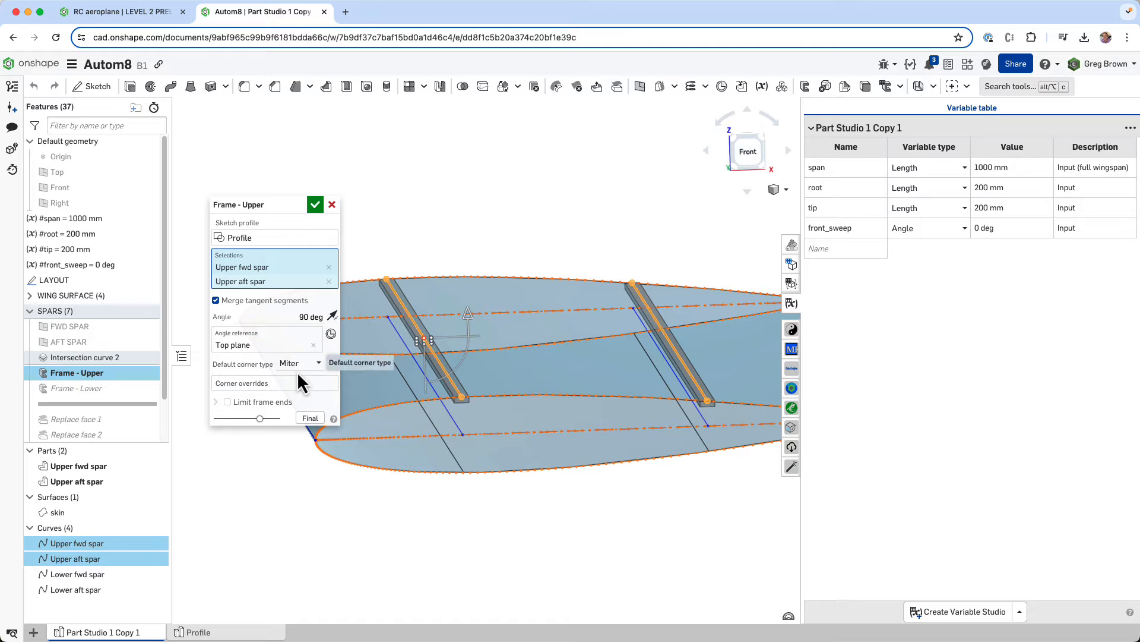
{"action": "left_click", "coordinate": [315, 204]}
{"action": "key", "text": "f"}
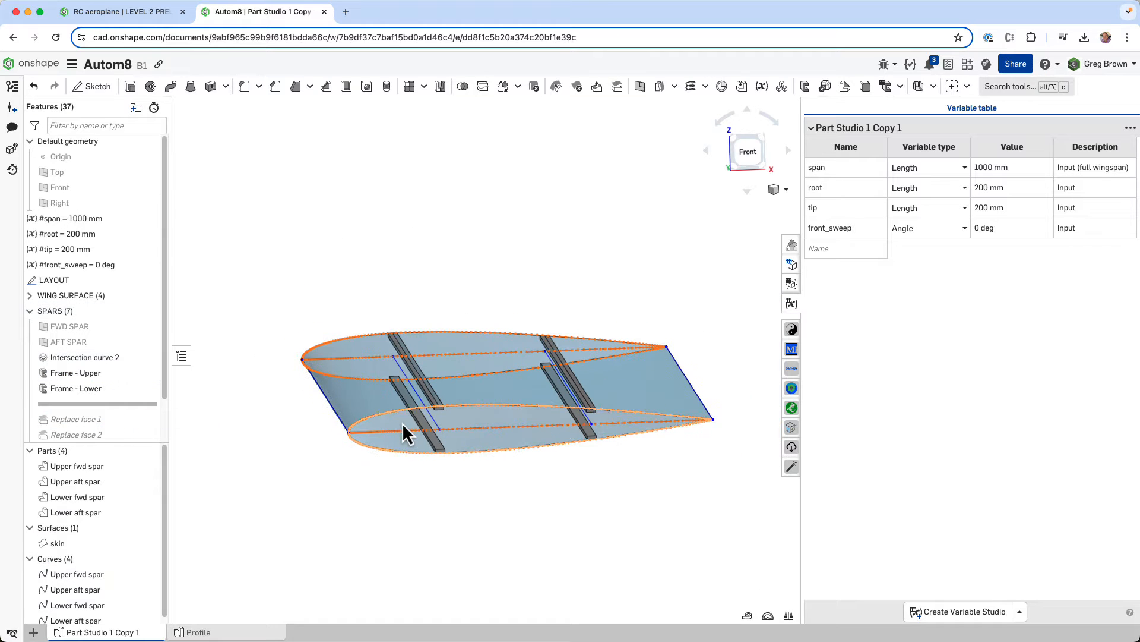
- Set the feature appearance of Frame - Lower to red, #DD5228
{"action": "right_click", "coordinate": [99, 387]}
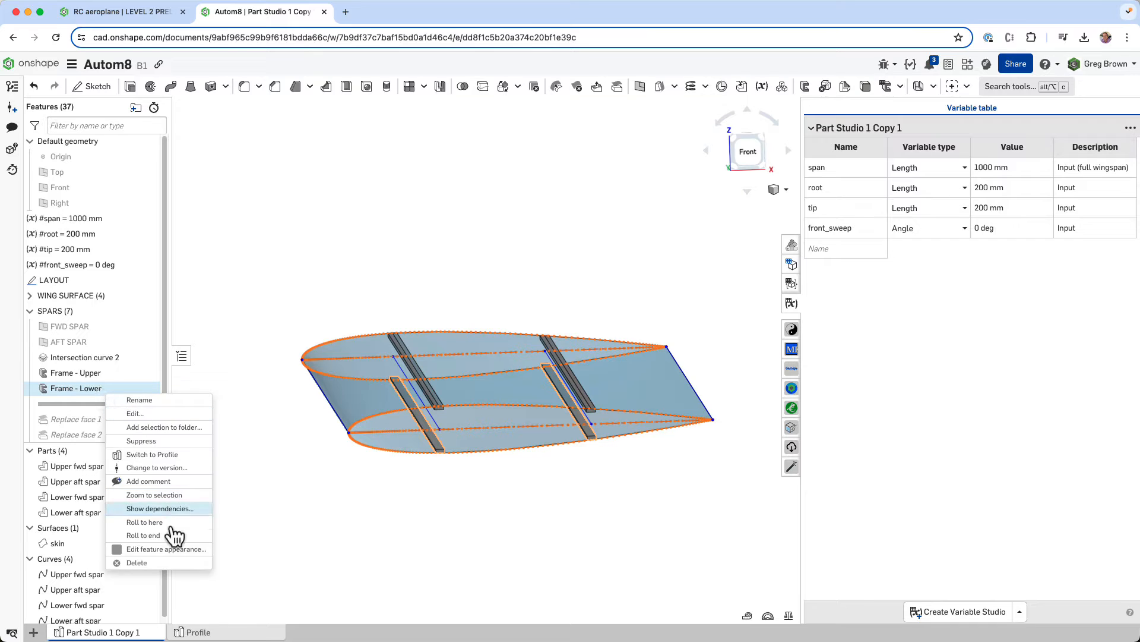
{"action": "left_click", "coordinate": [293, 427]}
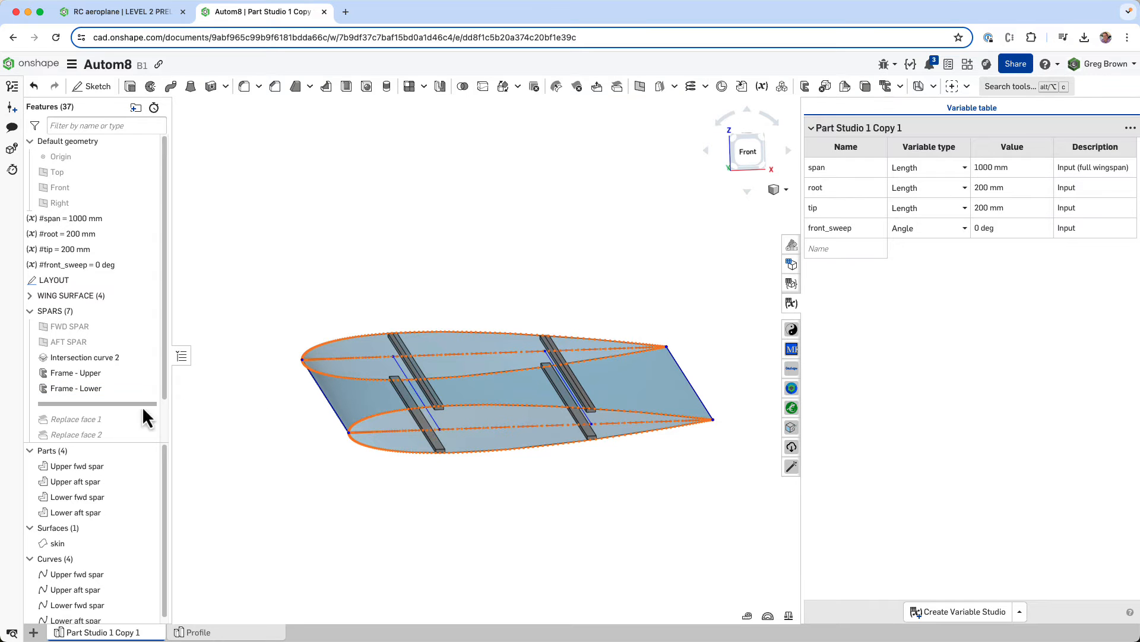
{"action": "right_click", "coordinate": [92, 389]}
{"action": "left_click", "coordinate": [170, 555]}
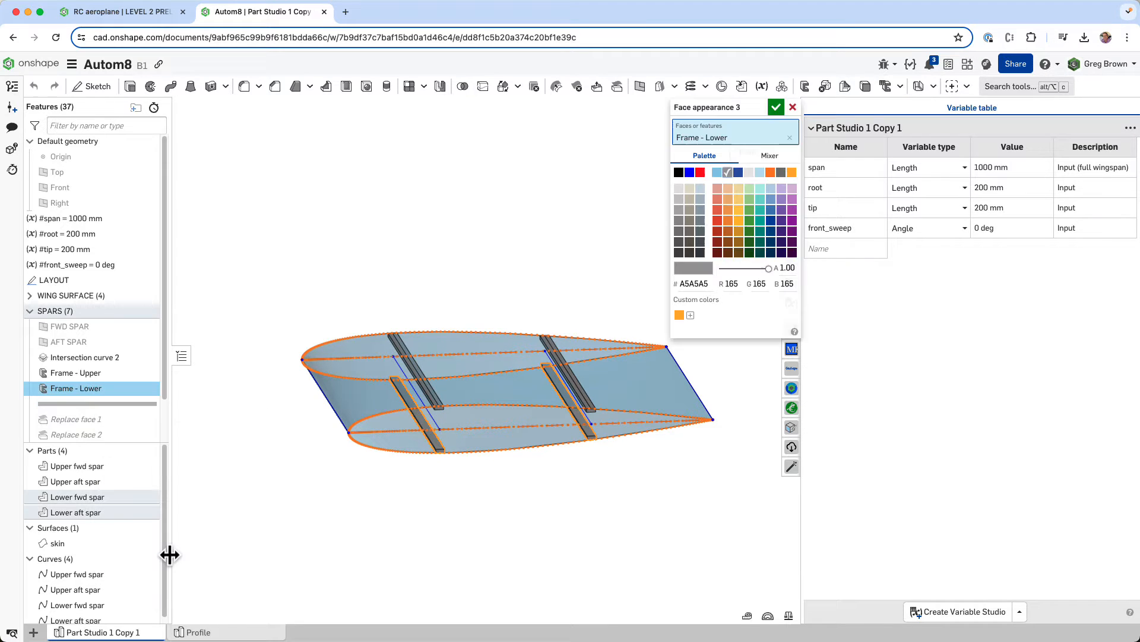
{"action": "left_click_drag", "start_coordinate": [741, 110], "coordinate": [644, 119]}
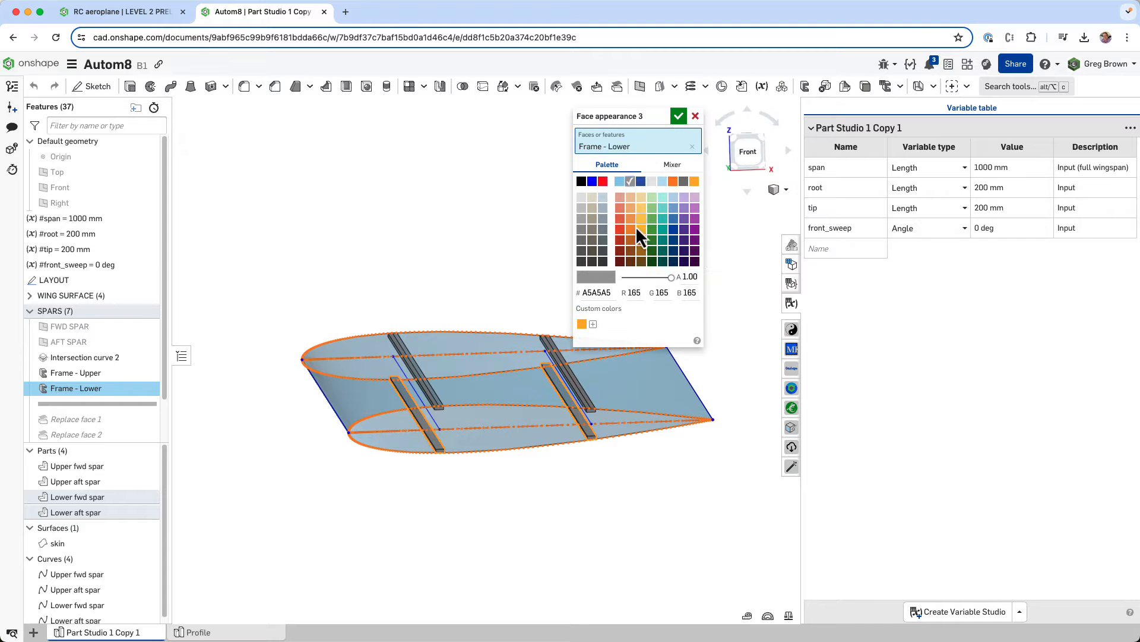
{"action": "left_click", "coordinate": [619, 230]}
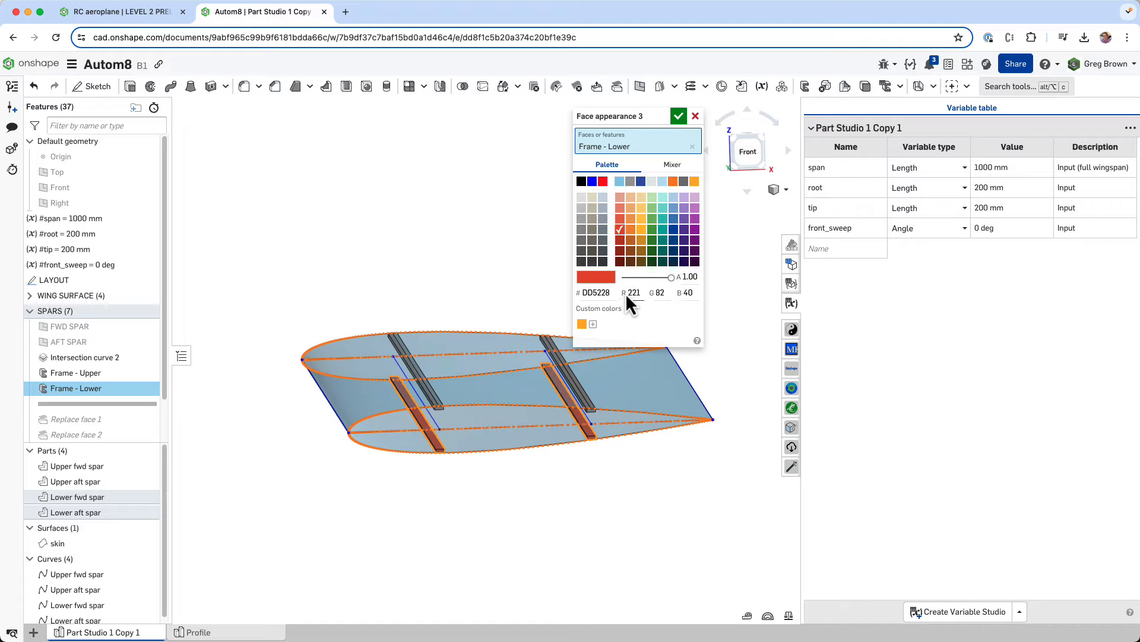
{"action": "left_click", "coordinate": [683, 120]}
- Set the feature appearance of Frame - Lower to the grey palette colour
{"action": "mouse_move", "coordinate": [550, 326]}
{"action": "right_mouse_down"}
{"action": "mouse_move", "coordinate": [557, 302]}
{"action": "mouse_move", "coordinate": [551, 342]}
{"action": "right_mouse_up"}
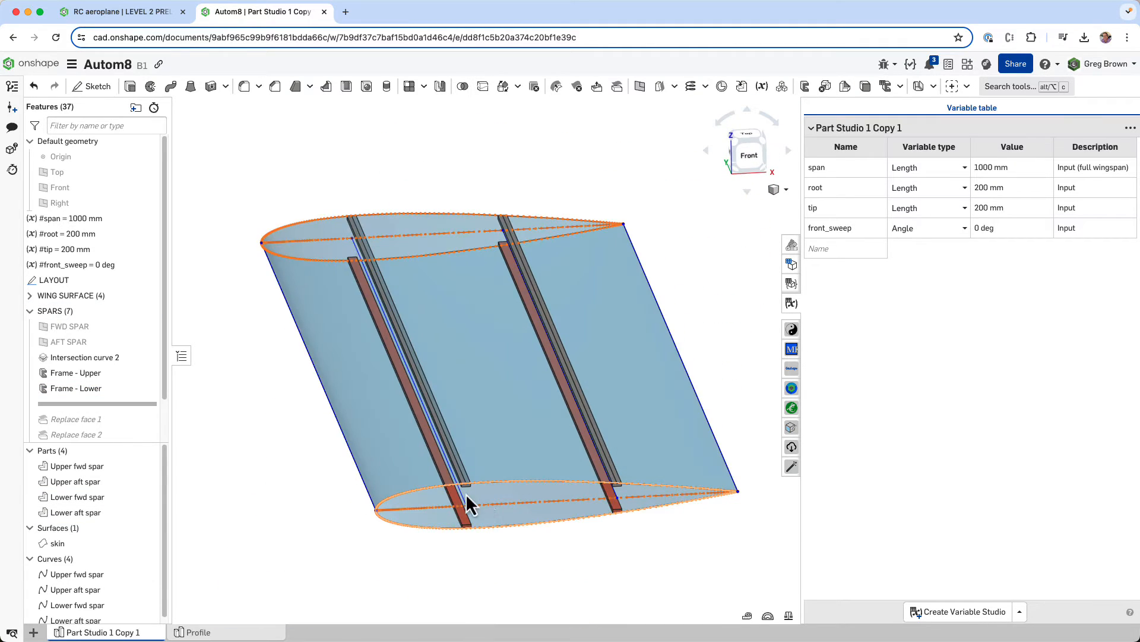
{"action": "scroll", "coordinate": [466, 494], "scroll_direction": "up", "scroll_amount": 3}
{"action": "scroll", "coordinate": [412, 519], "scroll_direction": "down", "scroll_amount": 2}
{"action": "right_click", "coordinate": [94, 389]}
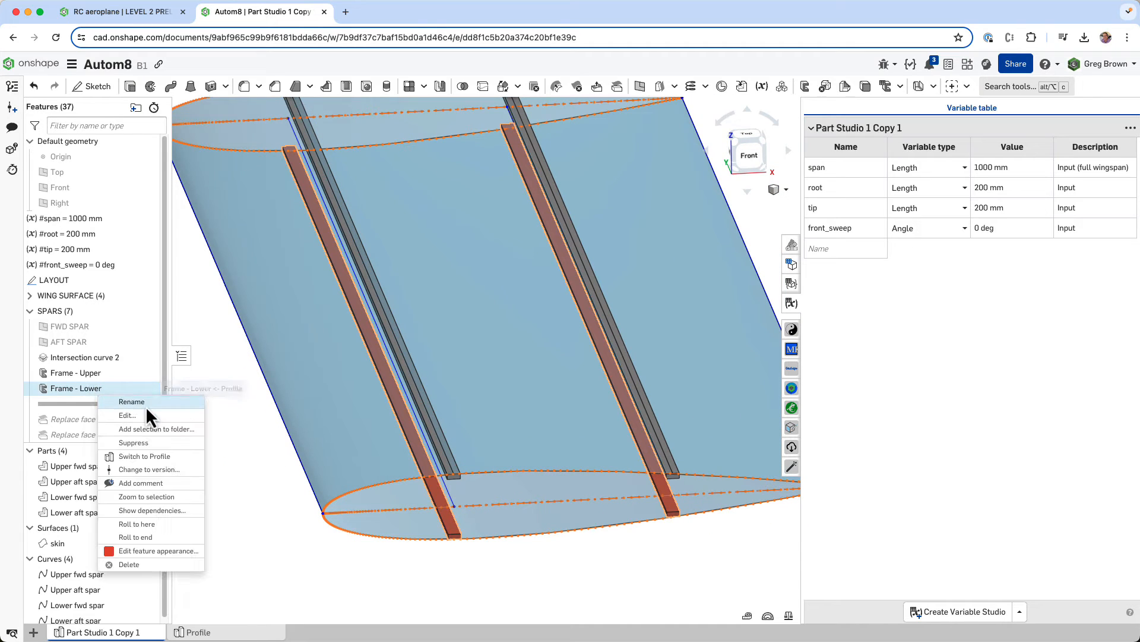
{"action": "left_click", "coordinate": [153, 551]}
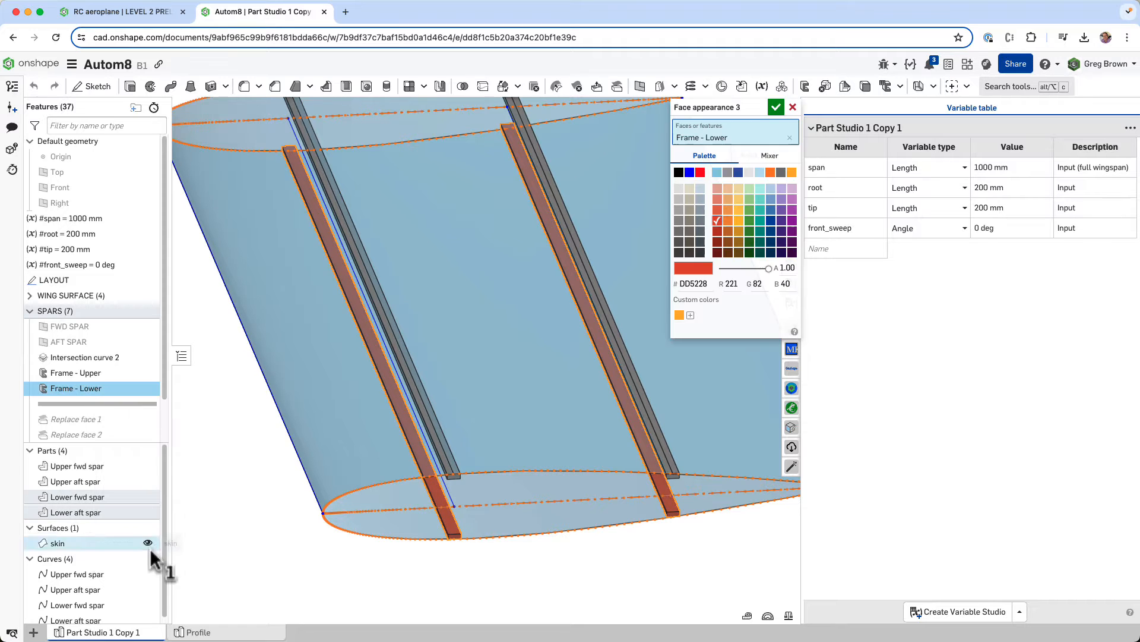
{"action": "left_click", "coordinate": [728, 172]}
{"action": "left_click", "coordinate": [777, 108]}
{"action": "scroll", "coordinate": [474, 544], "scroll_direction": "down", "scroll_amount": 5}
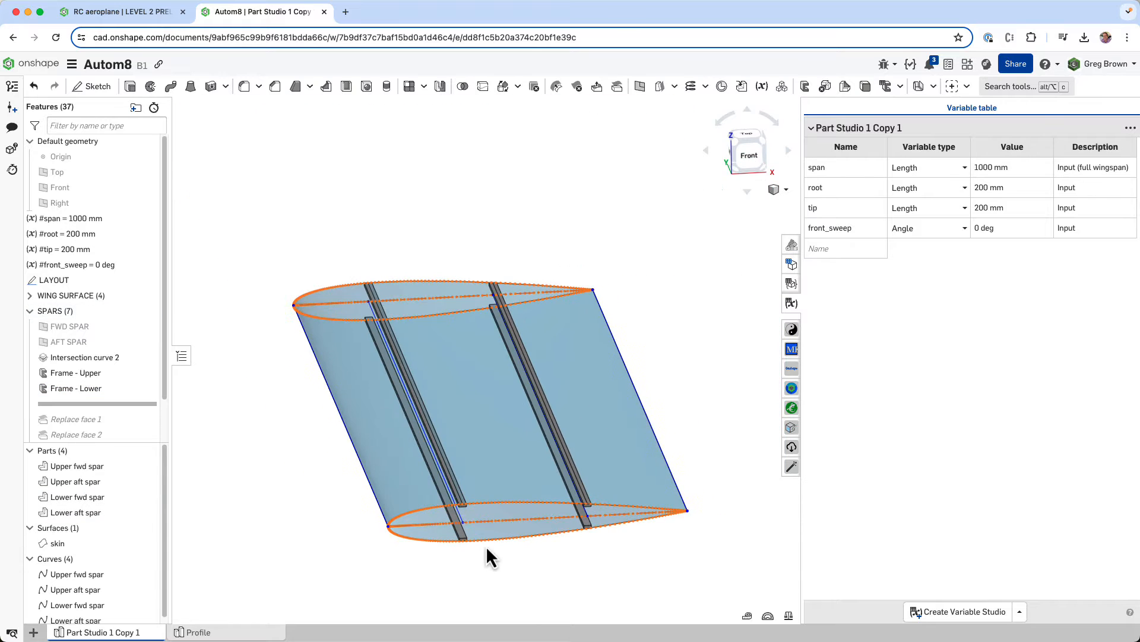
- Examine how the end of the upper forward spar sits against the airfoil curve and wing skin
{"action": "right_click_drag", "start_coordinate": [486, 545], "coordinate": [531, 476]}
{"action": "middle_click_drag", "start_coordinate": [531, 476], "coordinate": [550, 433]}
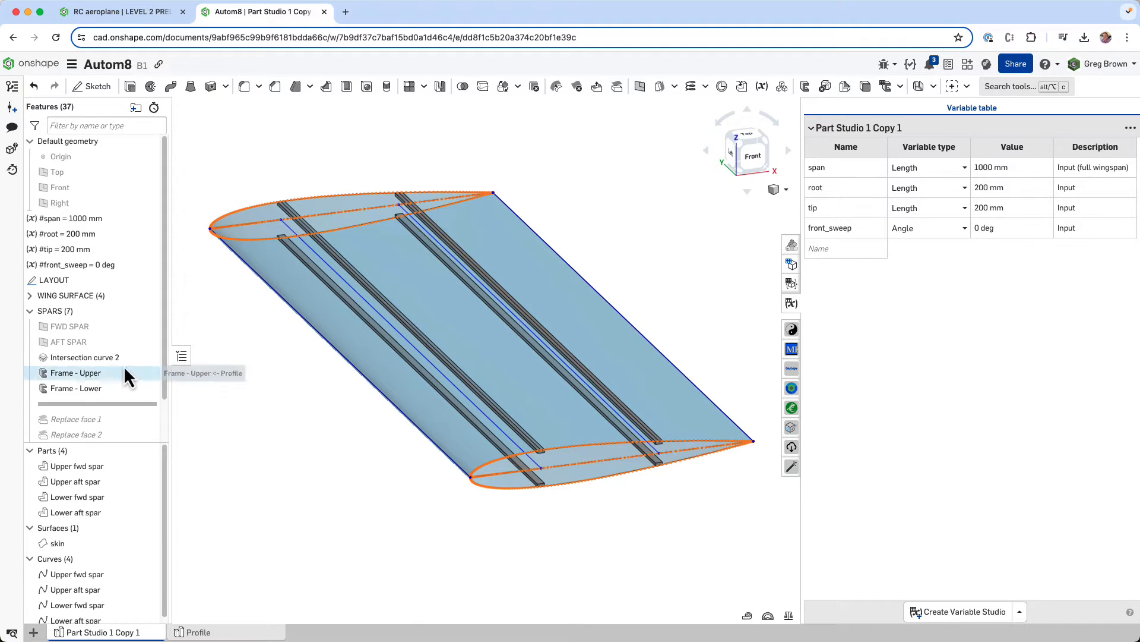
{"action": "scroll", "coordinate": [546, 451], "scroll_direction": "up", "scroll_amount": 5}
{"action": "key", "text": "shift+1"}
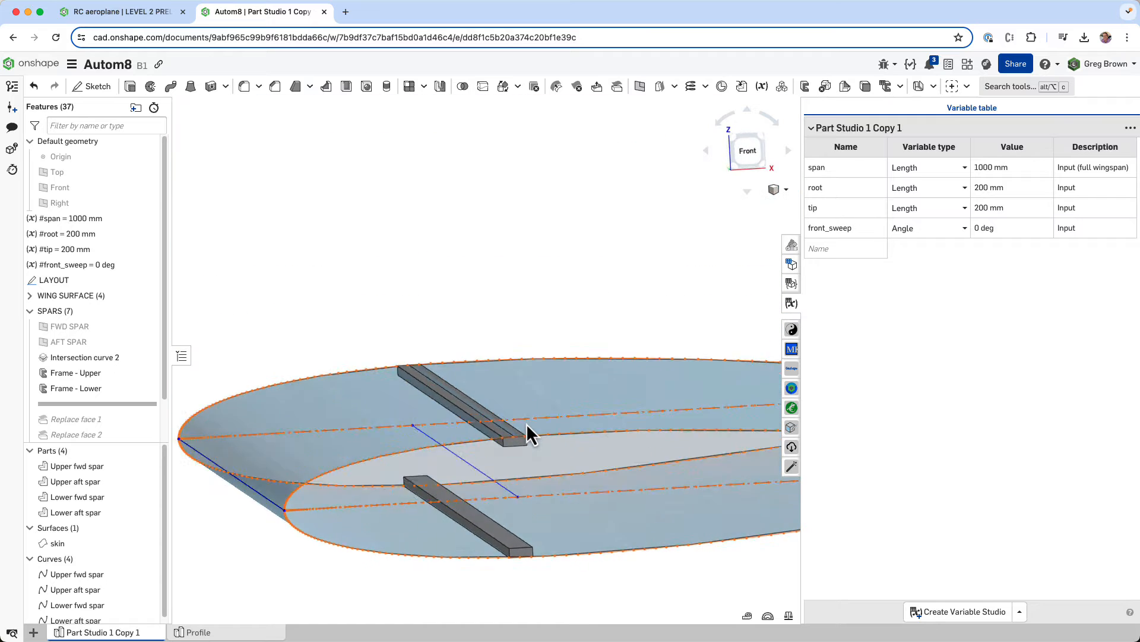
{"action": "scroll", "coordinate": [514, 431], "scroll_direction": "up", "scroll_amount": 8}
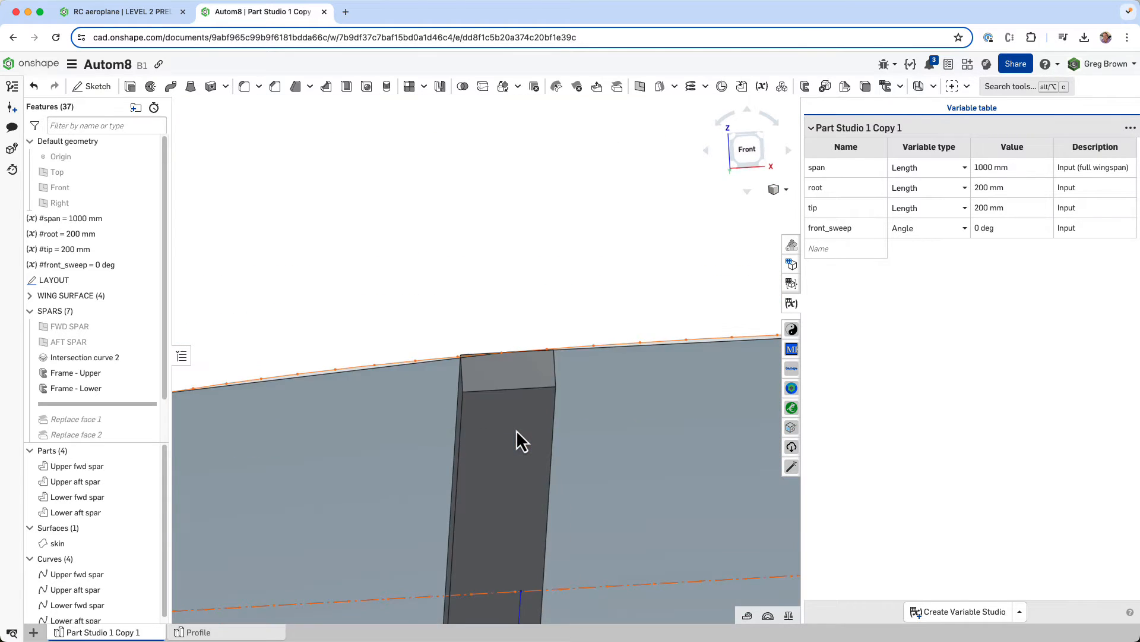
{"action": "scroll", "coordinate": [461, 407], "scroll_direction": "up", "scroll_amount": 2}
{"action": "scroll", "coordinate": [467, 408], "scroll_direction": "up", "scroll_amount": 2}
{"action": "right_click", "coordinate": [472, 408]}
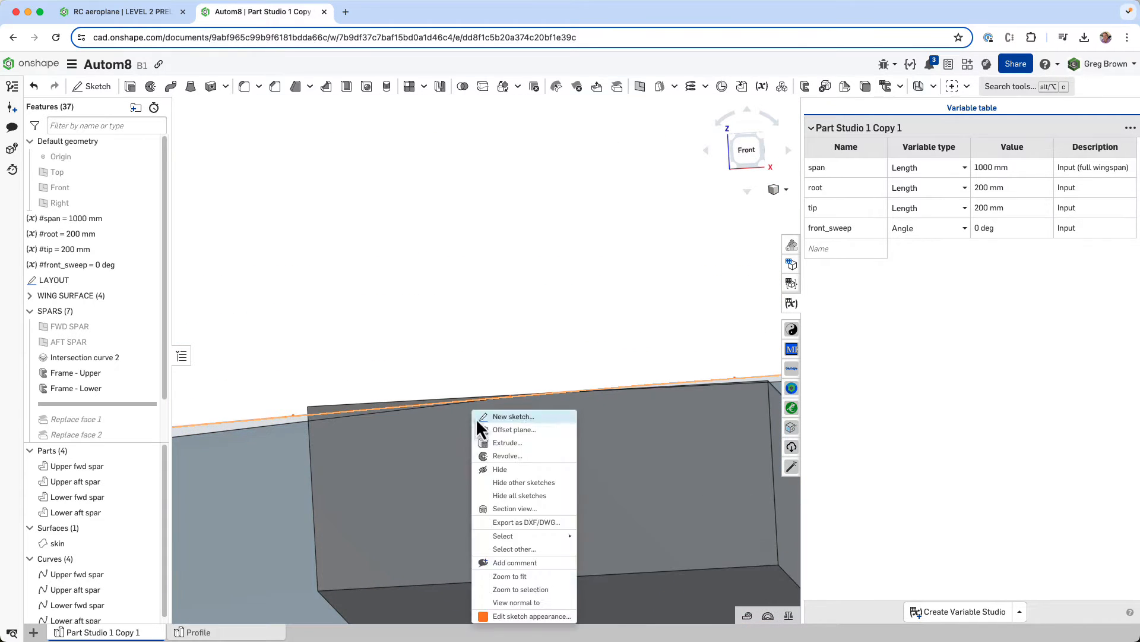
{"action": "left_click", "coordinate": [416, 347]}
{"action": "scroll", "coordinate": [413, 361], "scroll_direction": "down", "scroll_amount": 3}
{"action": "mouse_move", "coordinate": [413, 362]}
{"action": "right_mouse_down"}
{"action": "mouse_move", "coordinate": [423, 364]}
{"action": "mouse_move", "coordinate": [413, 361]}
{"action": "right_mouse_up"}
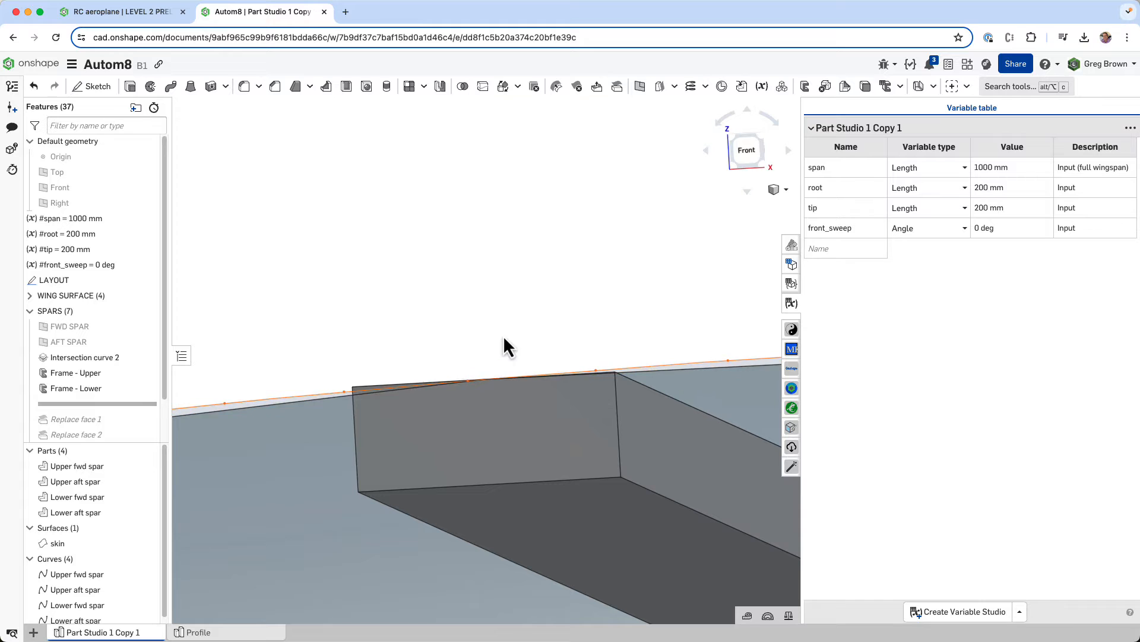
{"action": "scroll", "coordinate": [411, 346], "scroll_direction": "down", "scroll_amount": 1}
{"action": "scroll", "coordinate": [413, 346], "scroll_direction": "down", "scroll_amount": 10}
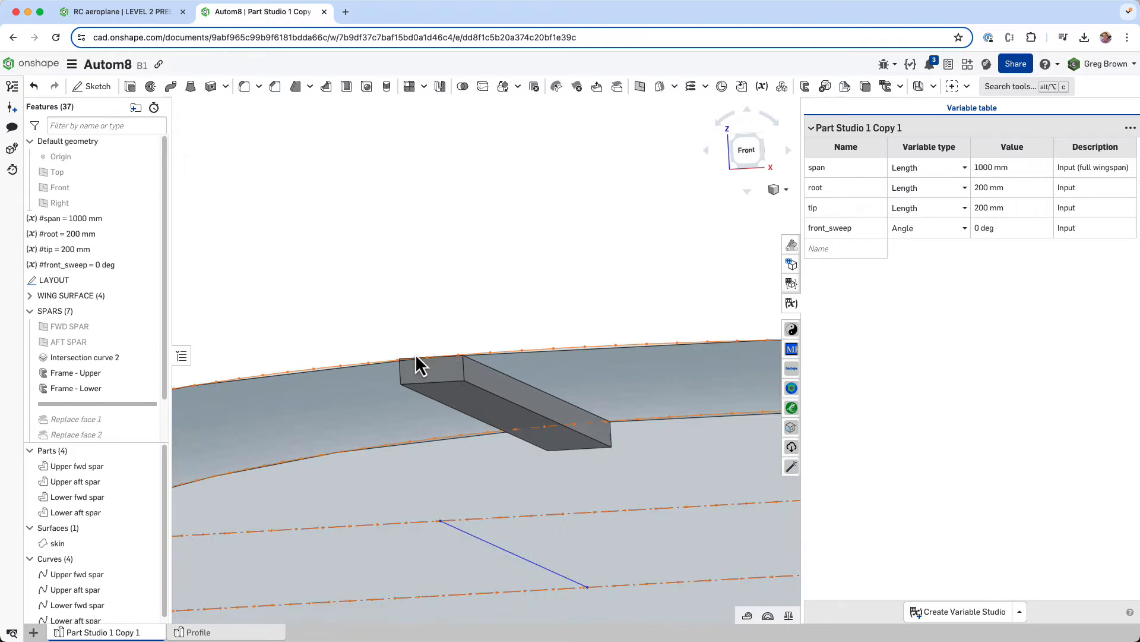
{"action": "right_click_drag", "start_coordinate": [426, 343], "coordinate": [437, 352]}
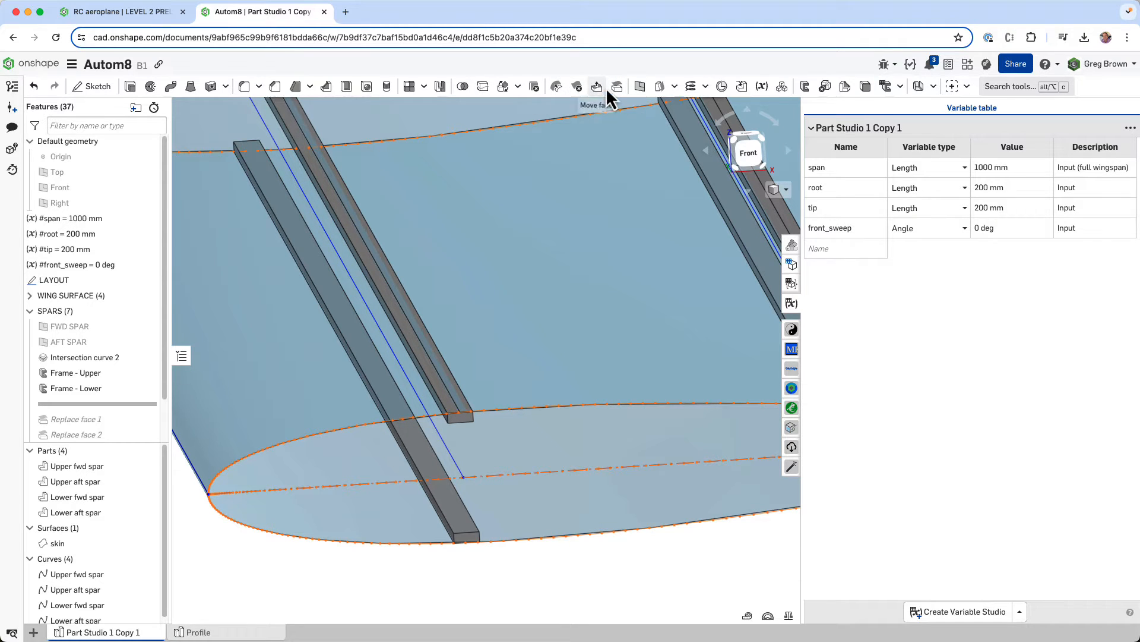
- Roll the feature history forward to just after Replace face 2 and open the Replace face 1 definition
{"action": "scroll", "coordinate": [98, 419], "scroll_direction": "down", "scroll_amount": 2}
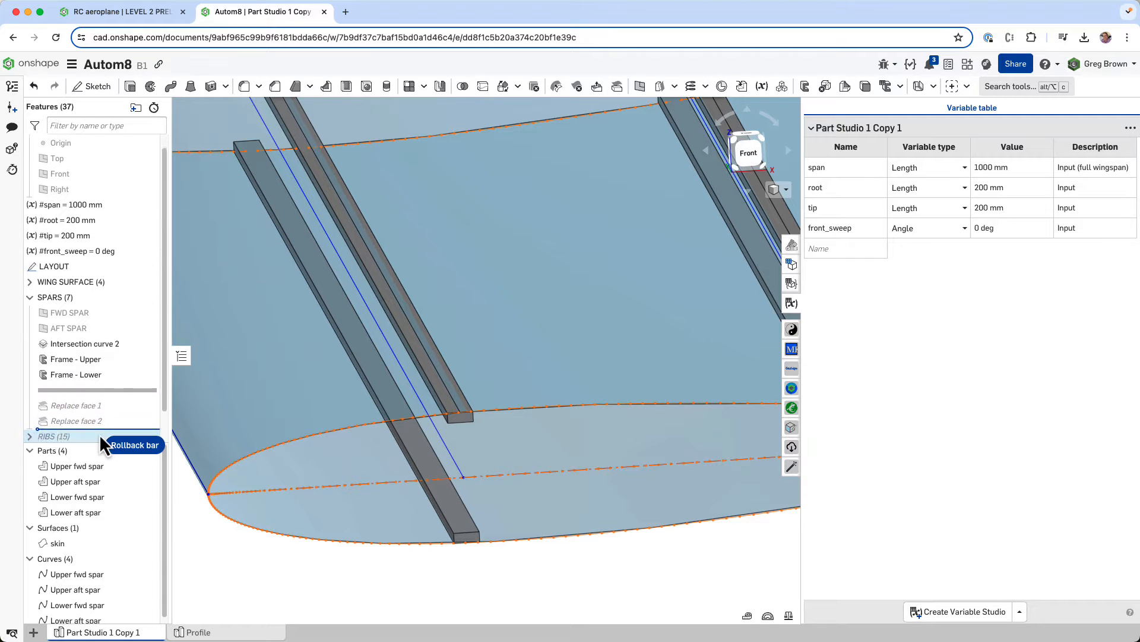
{"action": "right_click", "coordinate": [108, 386]}
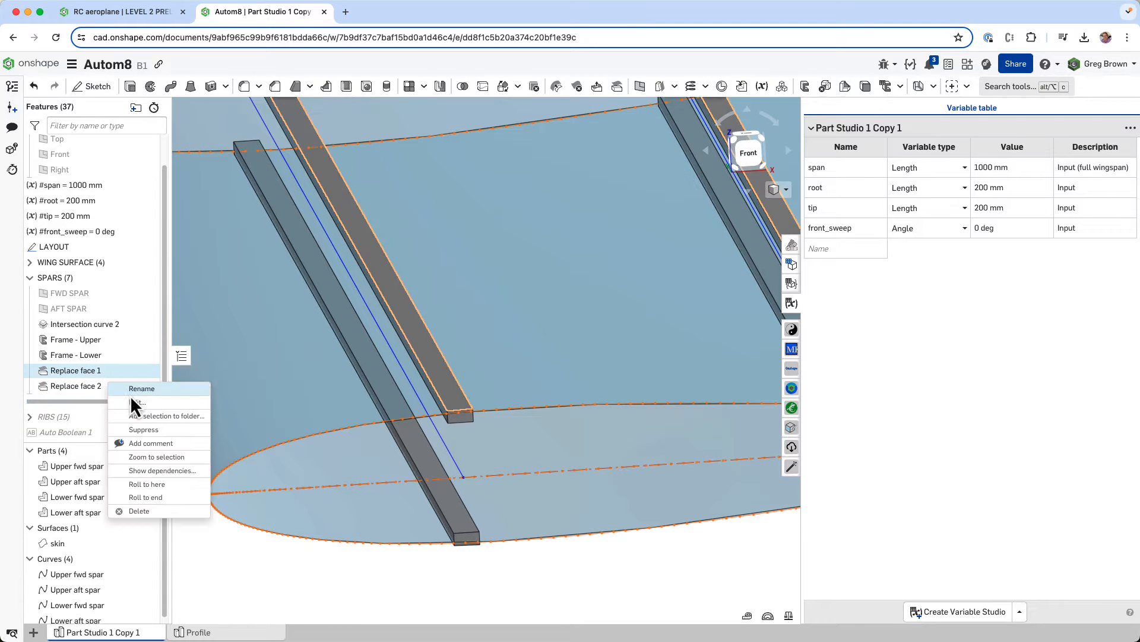
{"action": "left_click", "coordinate": [130, 401]}
- Examine the replaced spar faces, target surface and offset distance of Replace face 1 in the model, and close its definition
{"action": "scroll", "coordinate": [470, 395], "scroll_direction": "up", "scroll_amount": 4}
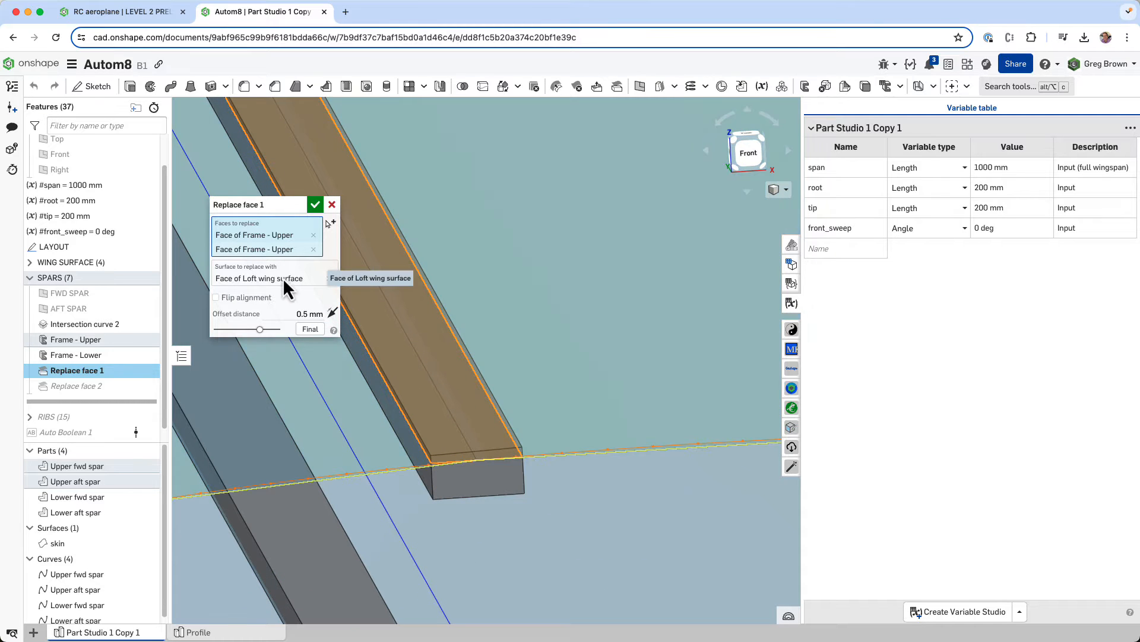
{"action": "scroll", "coordinate": [378, 419], "scroll_direction": "down", "scroll_amount": 5}
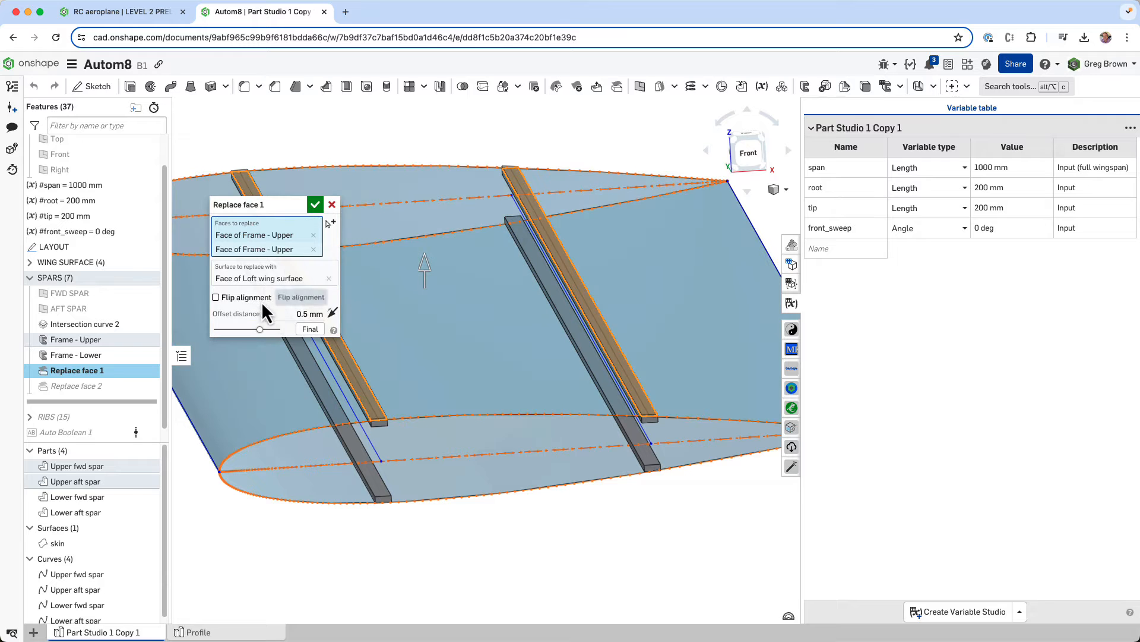
{"action": "scroll", "coordinate": [360, 438], "scroll_direction": "up", "scroll_amount": 10}
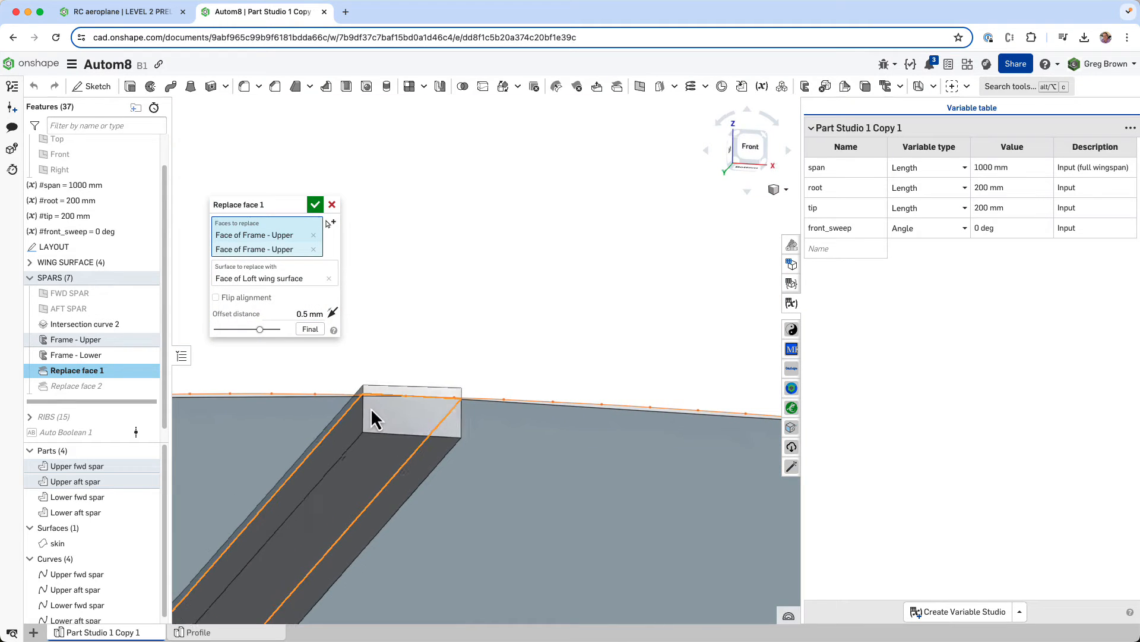
{"action": "right_click_drag", "start_coordinate": [371, 407], "coordinate": [367, 410]}
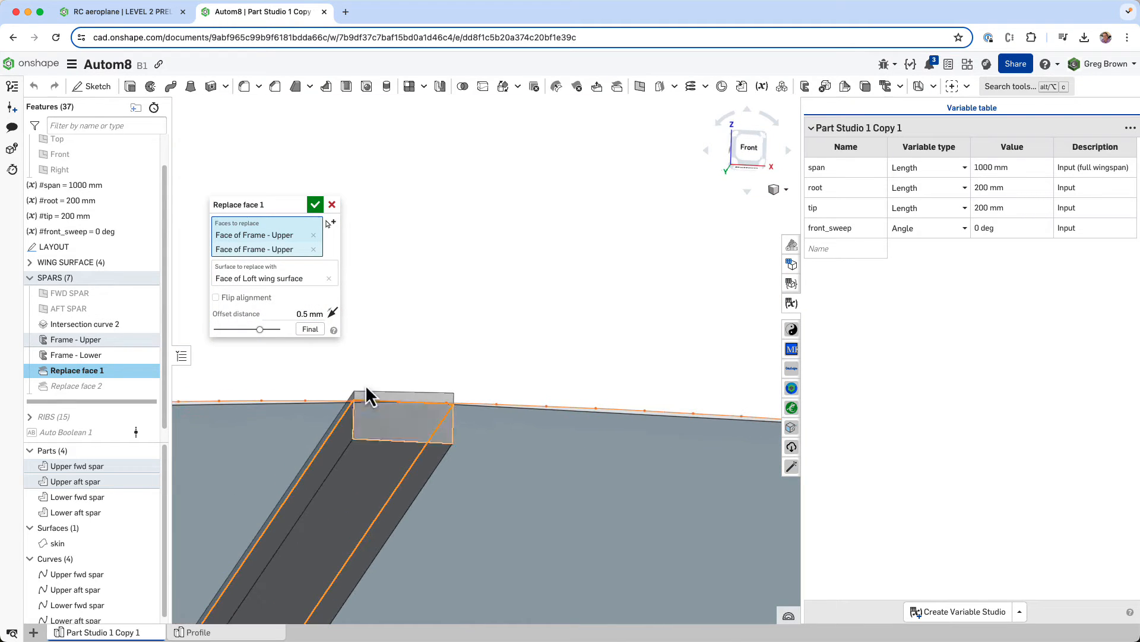
{"action": "scroll", "coordinate": [410, 422], "scroll_direction": "down", "scroll_amount": 10}
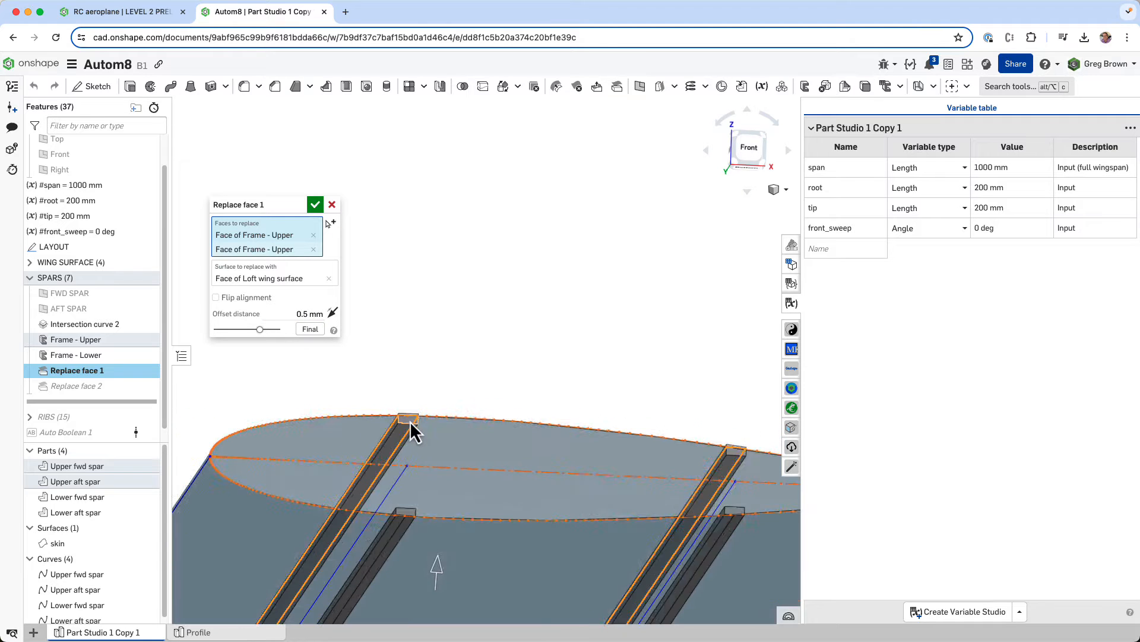
{"action": "right_click_drag", "start_coordinate": [408, 422], "coordinate": [469, 359]}
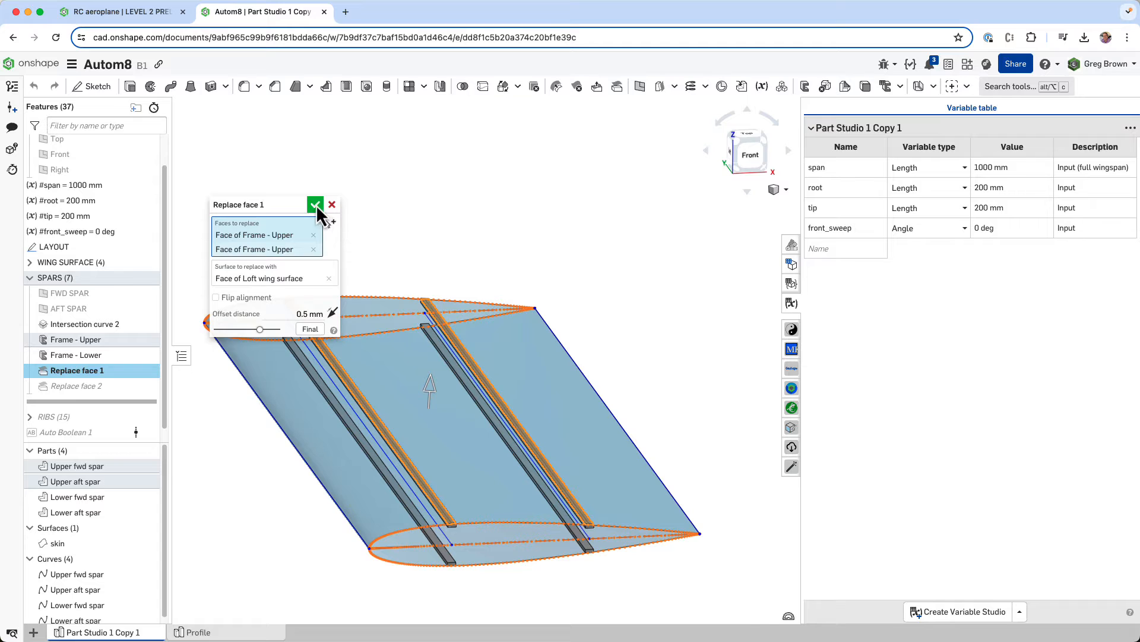
{"action": "left_click", "coordinate": [315, 205]}
- Collapse the SPARS feature folder and bring the whole wing with its four spars into view
{"action": "right_click_drag", "start_coordinate": [470, 483], "coordinate": [440, 407]}
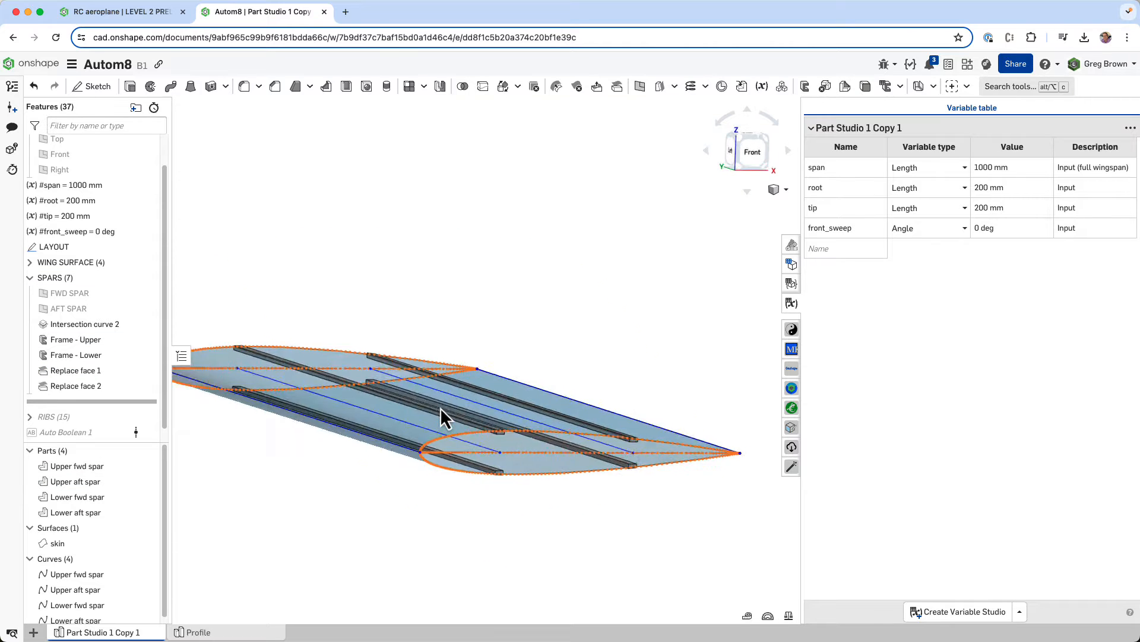
{"action": "left_click", "coordinate": [29, 277]}
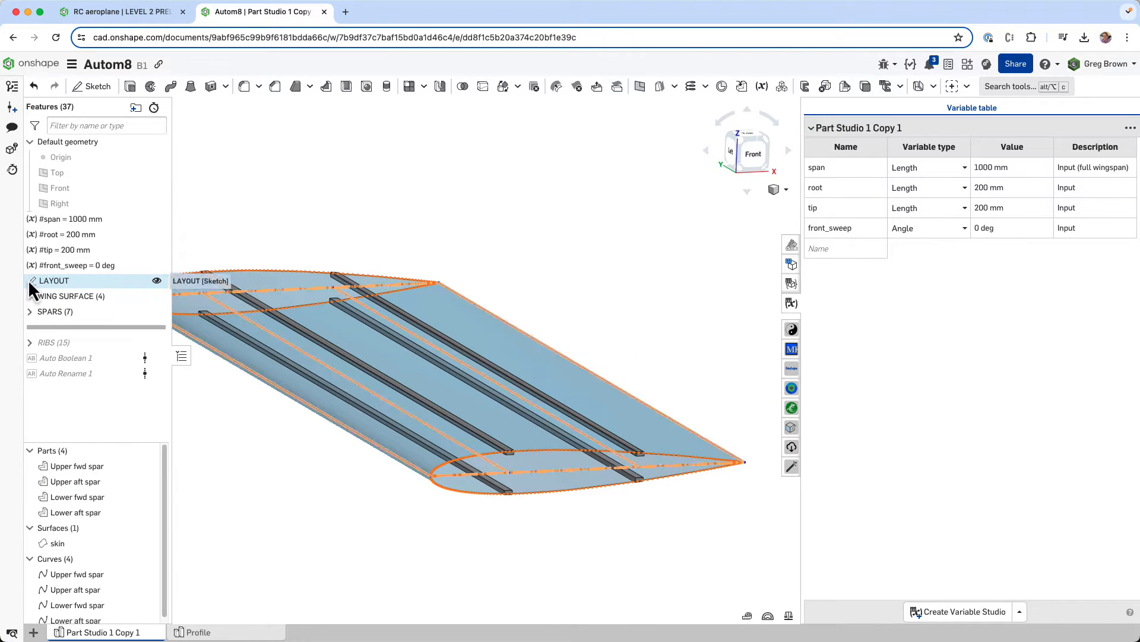
{"action": "middle_click_drag", "start_coordinate": [432, 411], "coordinate": [493, 431]}
{"action": "right_click_drag", "start_coordinate": [436, 387], "coordinate": [447, 423]}
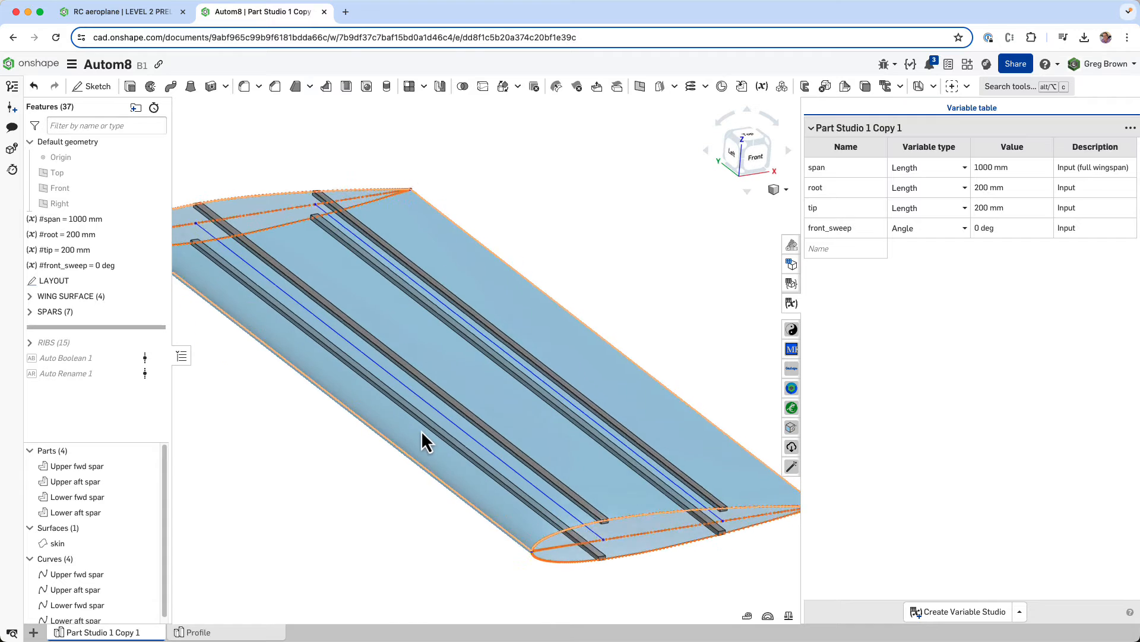
{"action": "scroll", "coordinate": [421, 432], "scroll_direction": "down", "scroll_amount": 3}
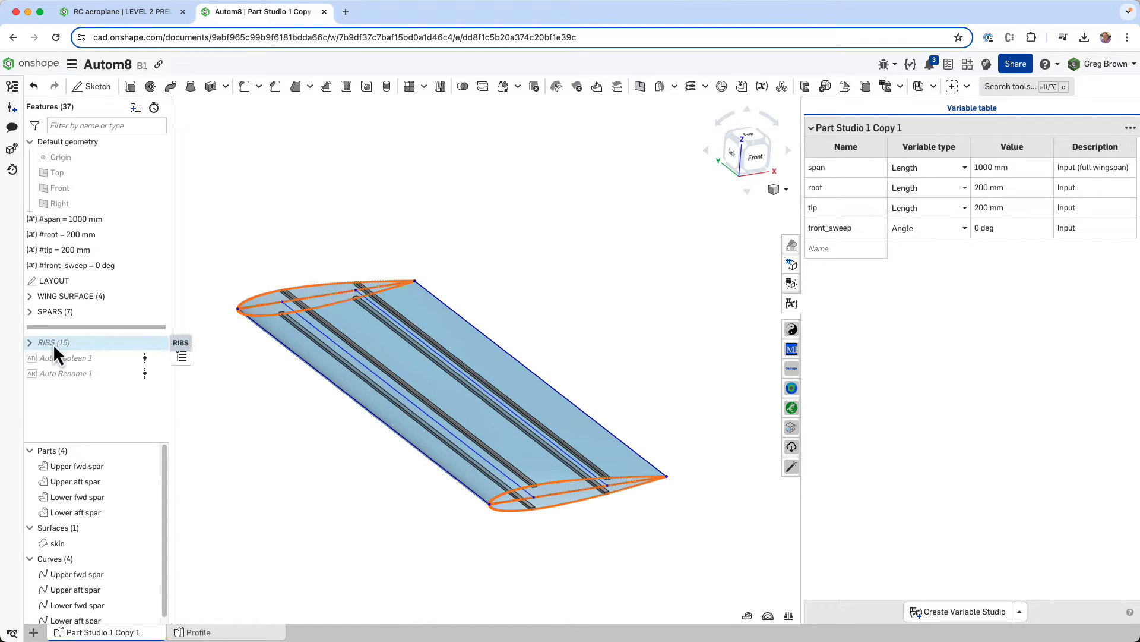
- Test the wing with the front_sweep variable at 25 deg, and set it back to 0 deg
{"action": "left_click", "coordinate": [986, 233]}
{"action": "type", "text": "25"}
{"action": "key", "text": "Return"}
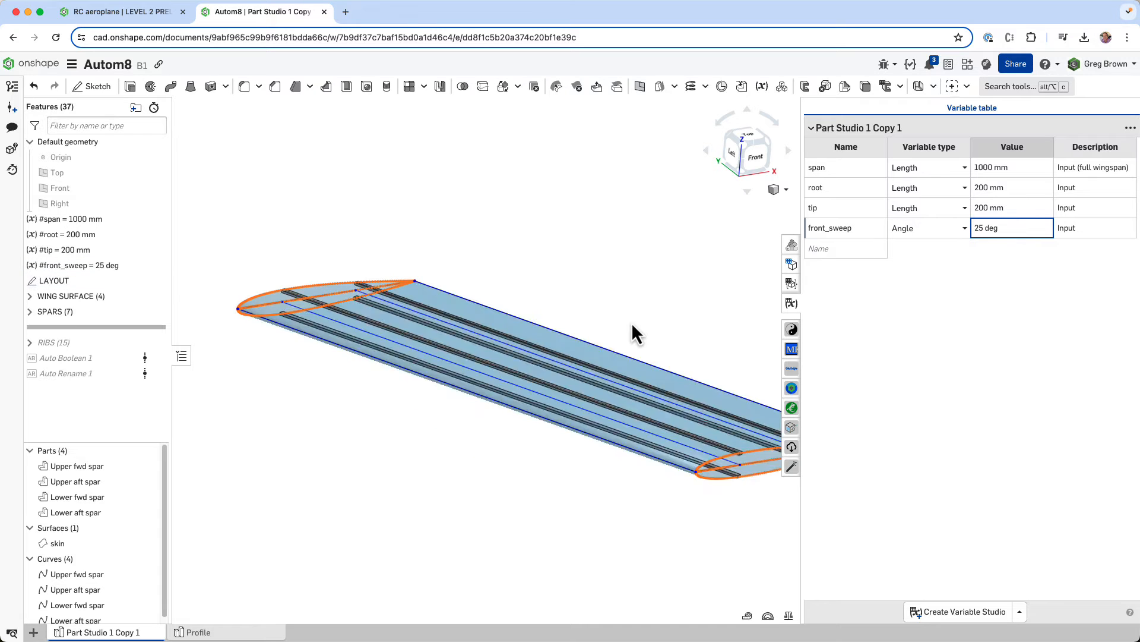
{"action": "right_click_drag", "start_coordinate": [632, 322], "coordinate": [580, 340]}
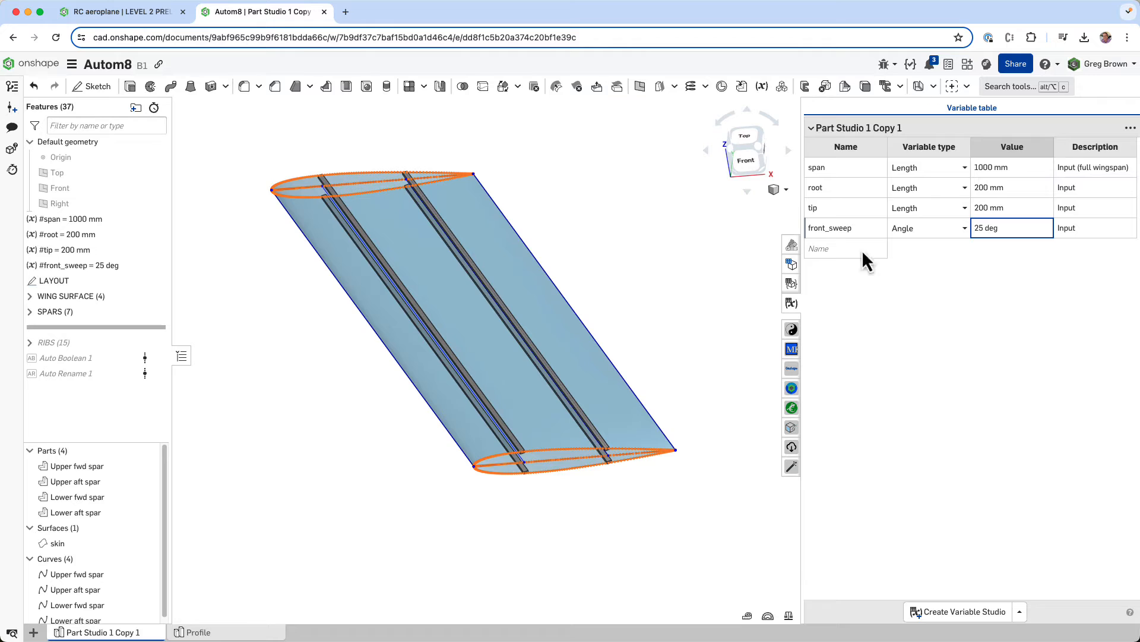
{"action": "left_click", "coordinate": [1001, 227]}
{"action": "type", "text": "0"}
{"action": "key", "text": "Return"}
- Try a value of 10 mm for the tip variable, and replace it with 100 mm to taper the wing
{"action": "left_click", "coordinate": [992, 209]}
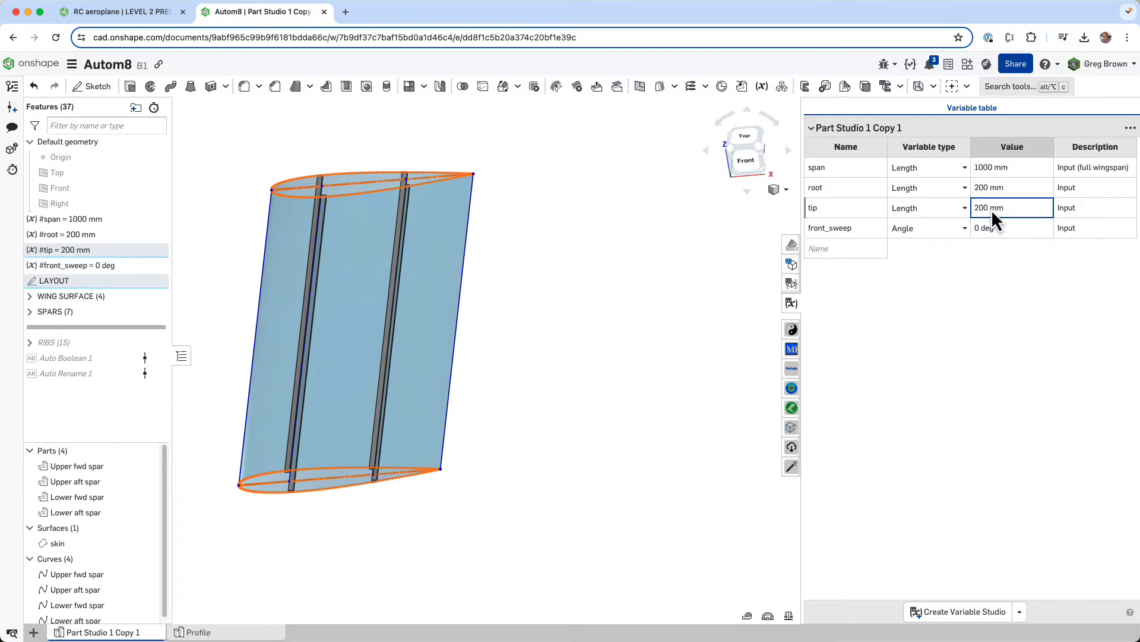
{"action": "type", "text": "10"}
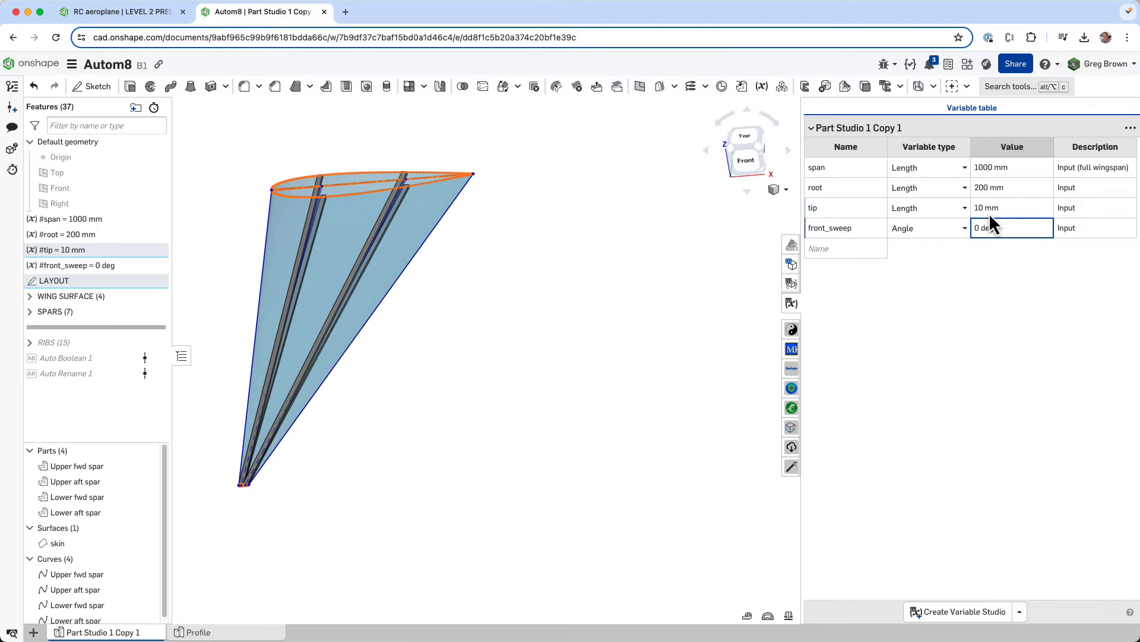
{"action": "left_click", "coordinate": [989, 212]}
{"action": "type", "text": "100"}
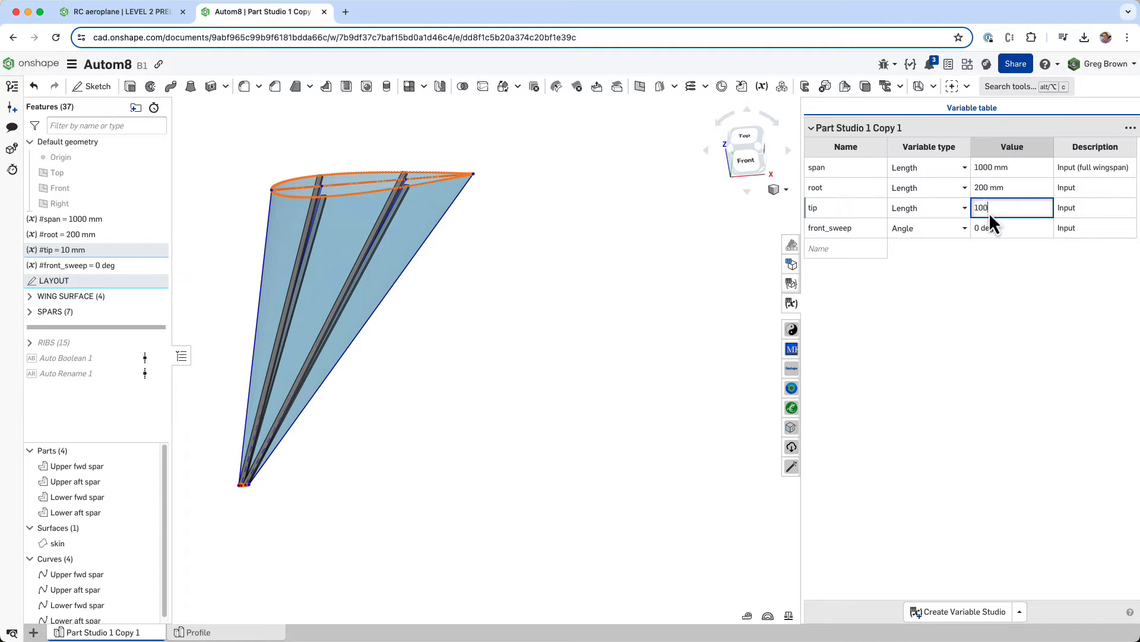
{"action": "key", "text": "Return"}
{"action": "right_click_drag", "start_coordinate": [407, 410], "coordinate": [519, 437]}
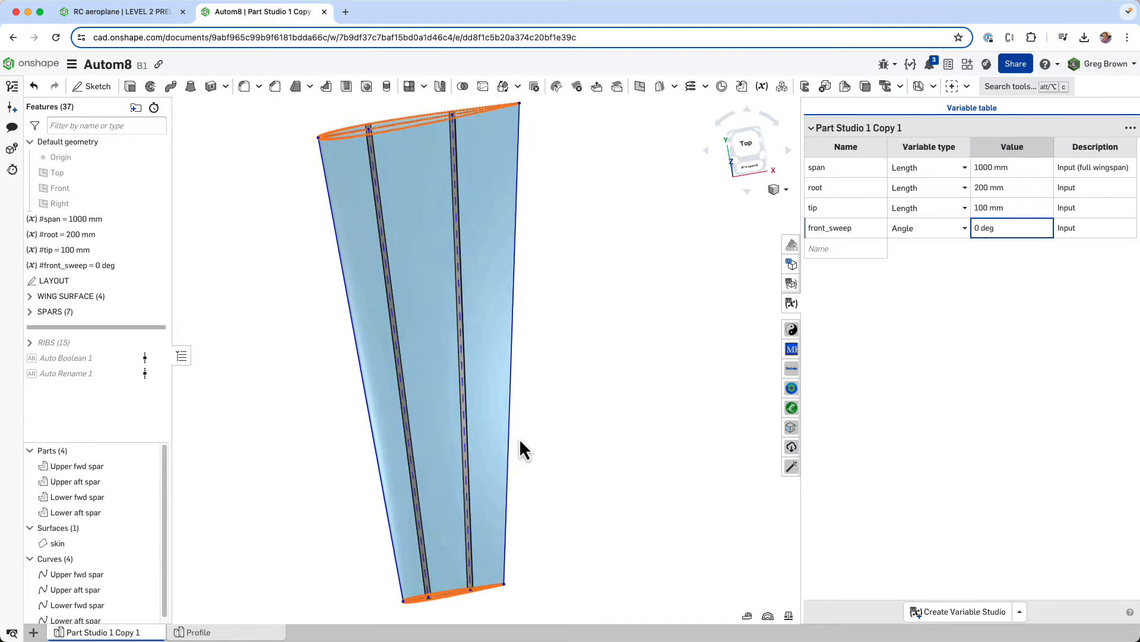
- Test the tapered wing with front_sweep at 25 deg, and return the angle to 0 deg
{"action": "left_click", "coordinate": [993, 230]}
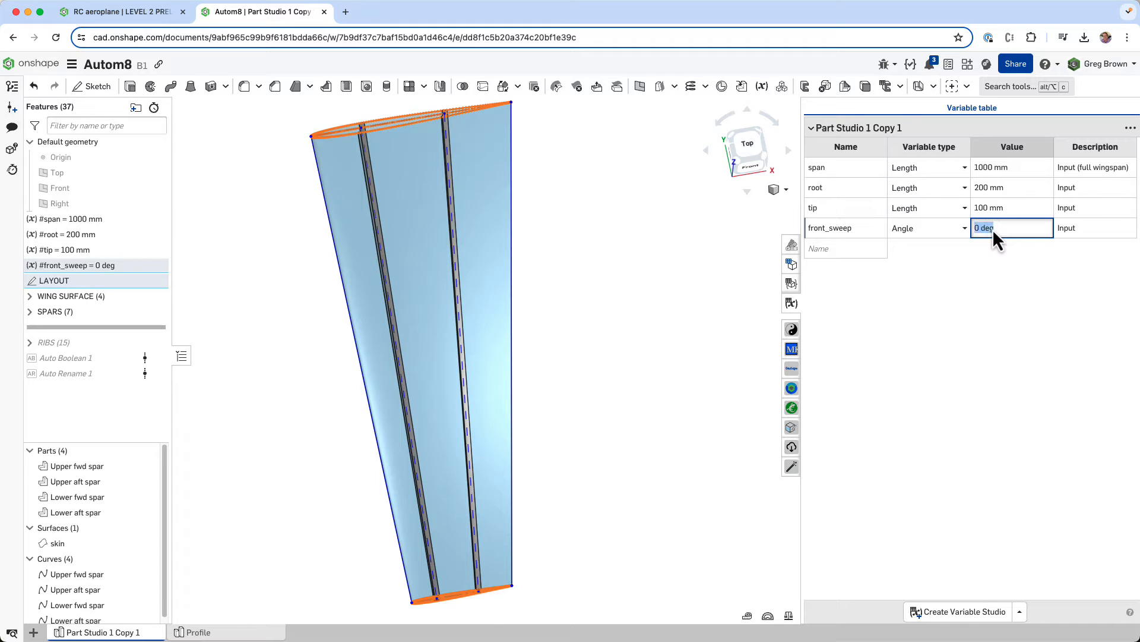
{"action": "type", "text": "25"}
{"action": "key", "text": "Return"}
{"action": "left_click", "coordinate": [989, 229]}
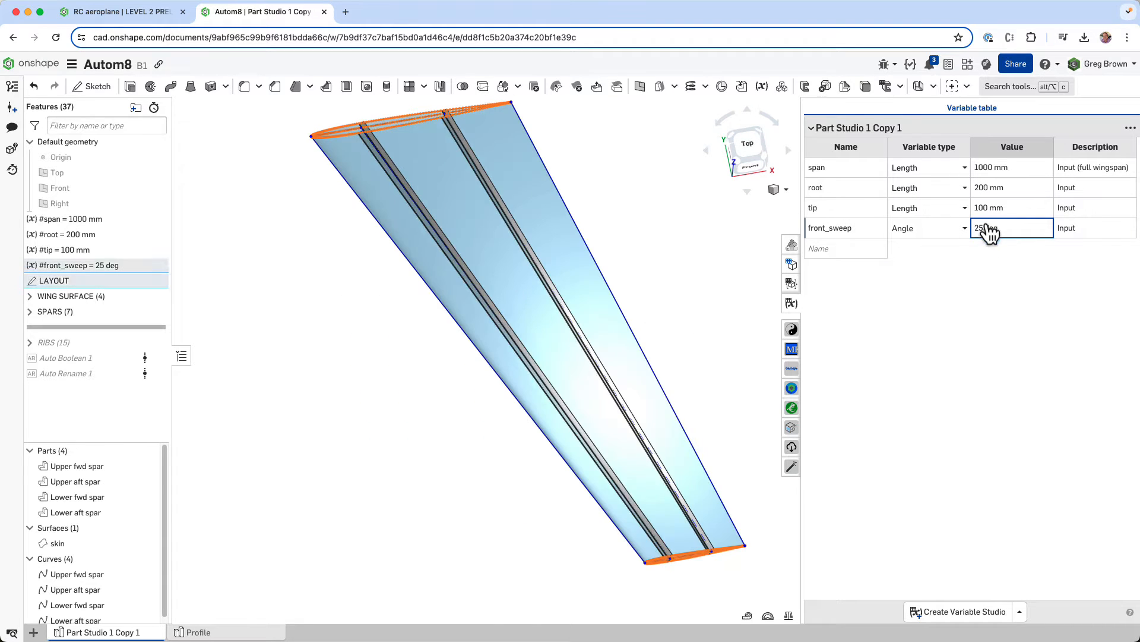
{"action": "type", "text": "0"}
{"action": "left_click", "coordinate": [988, 209]}
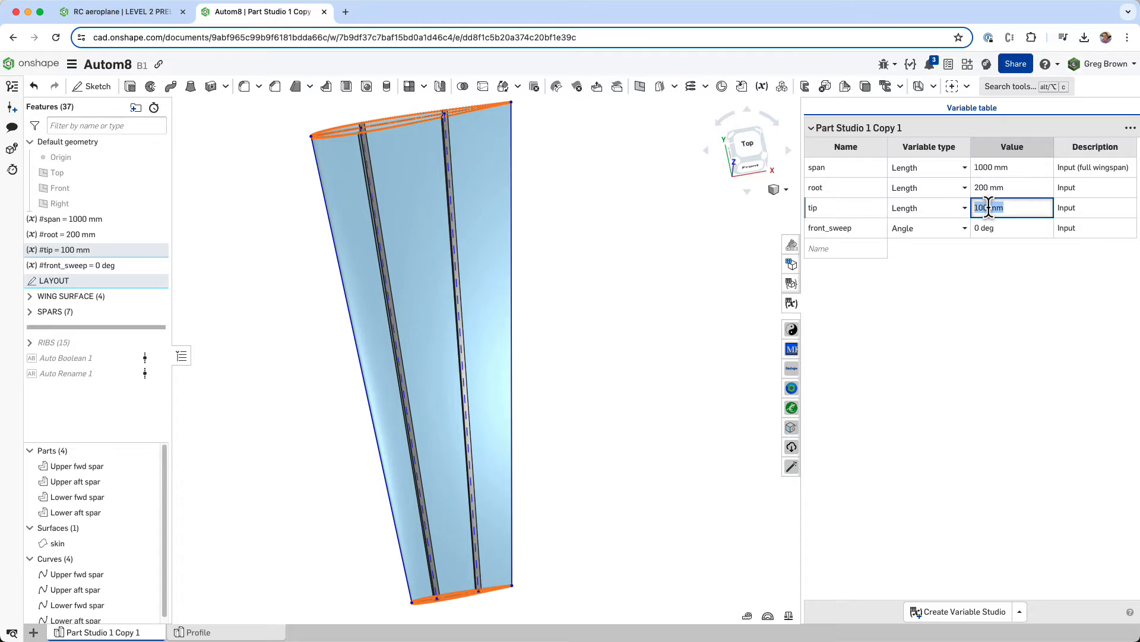
{"action": "left_click", "coordinate": [761, 291]}
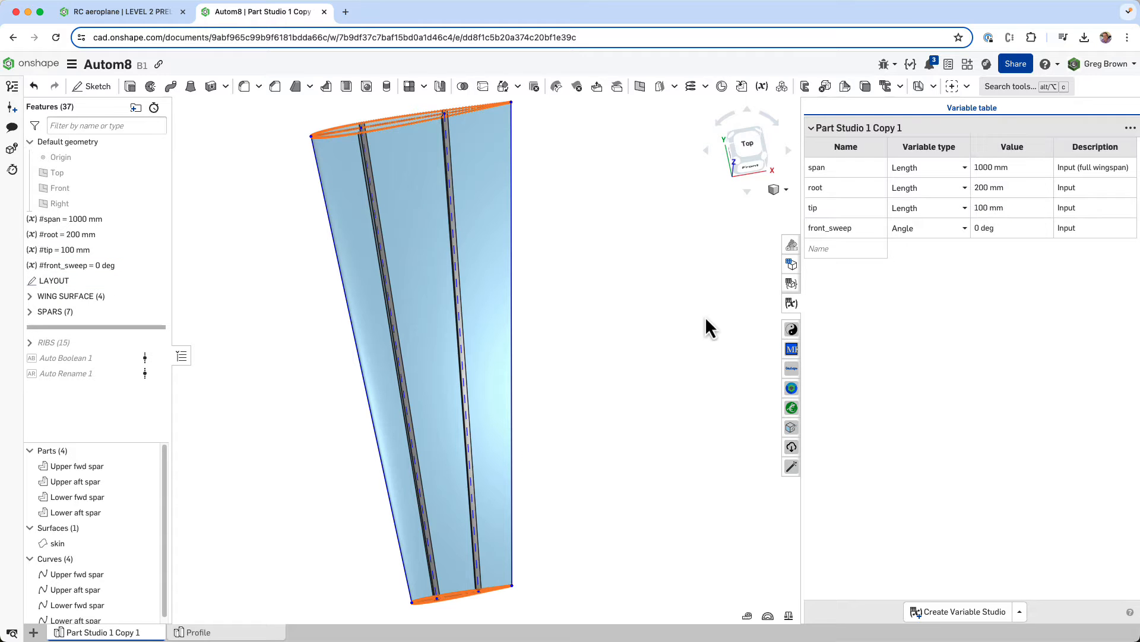
- Expand the RIBS folder and roll the model forward past its four rib variables, ahead of Plane - Rib 01
{"action": "right_click_drag", "start_coordinate": [705, 316], "coordinate": [700, 285]}
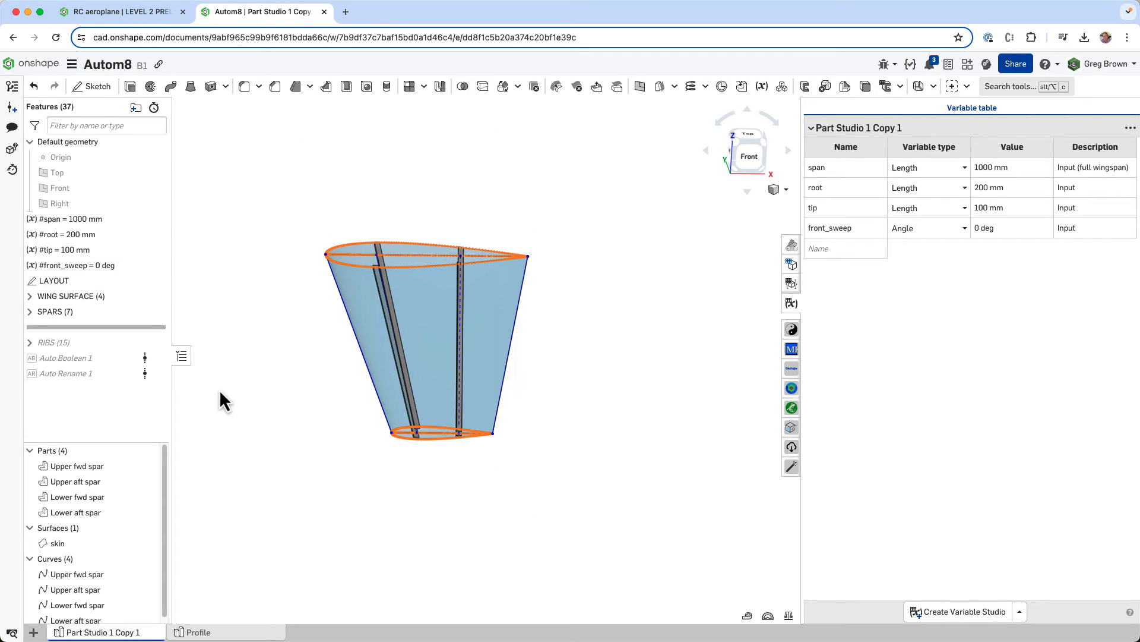
{"action": "left_click", "coordinate": [28, 343]}
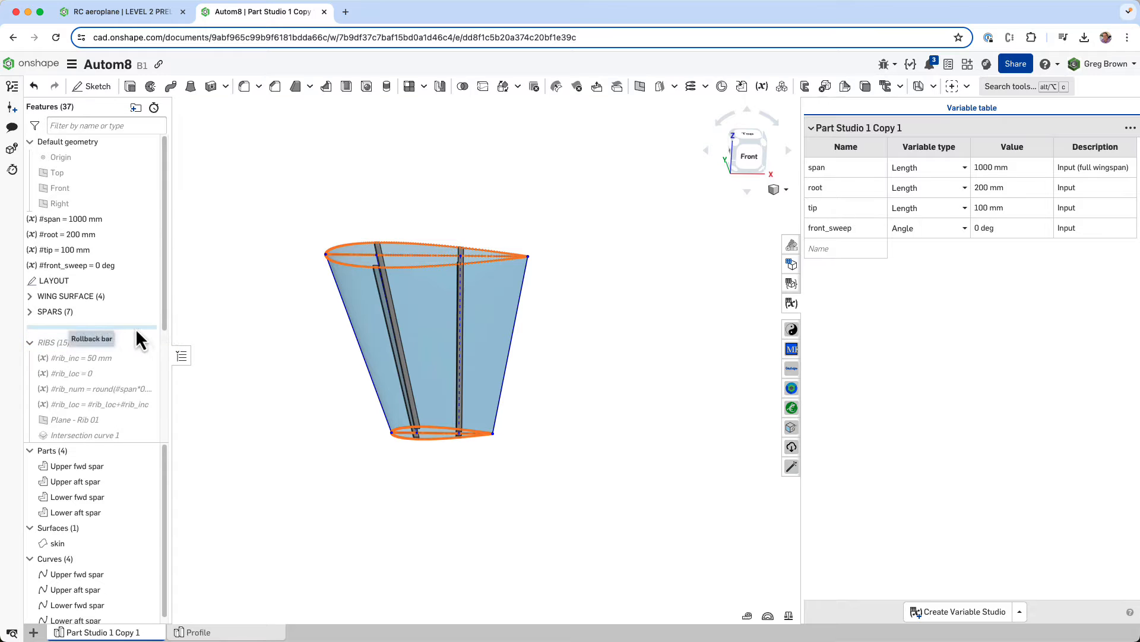
{"action": "left_click_drag", "start_coordinate": [135, 328], "coordinate": [115, 405]}
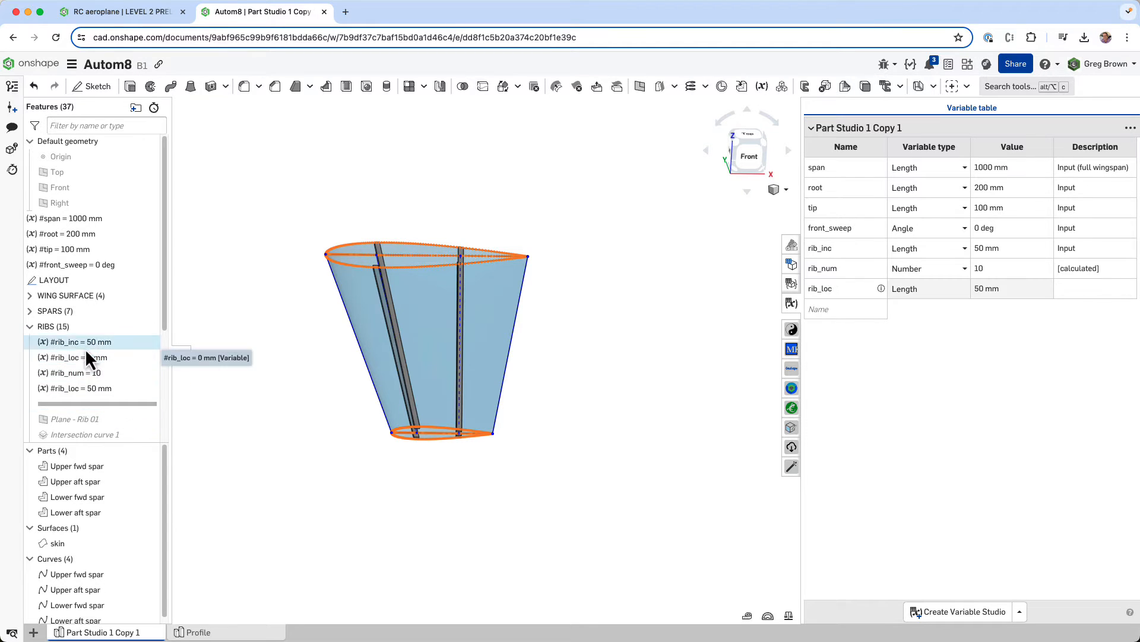
{"action": "right_click_drag", "start_coordinate": [444, 285], "coordinate": [499, 253]}
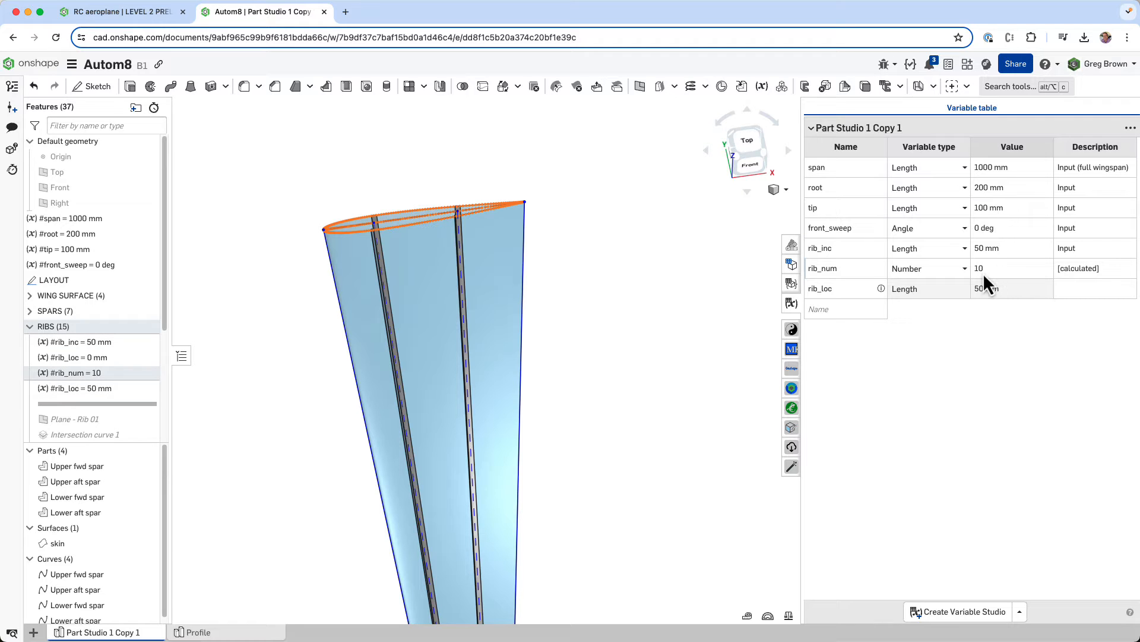
{"action": "key", "text": "f"}
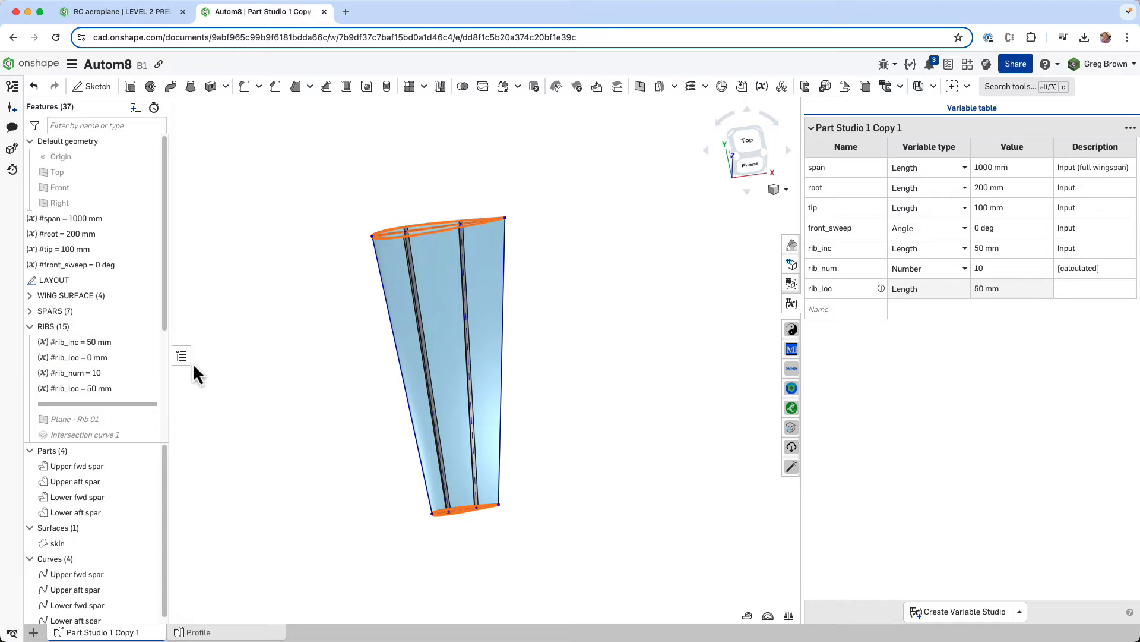
- Examine the formula behind the rib_num variable and close its definition without changes
{"action": "right_click", "coordinate": [151, 388]}
{"action": "key", "text": "Escape"}
{"action": "left_click_drag", "start_coordinate": [349, 259], "coordinate": [486, 262]}
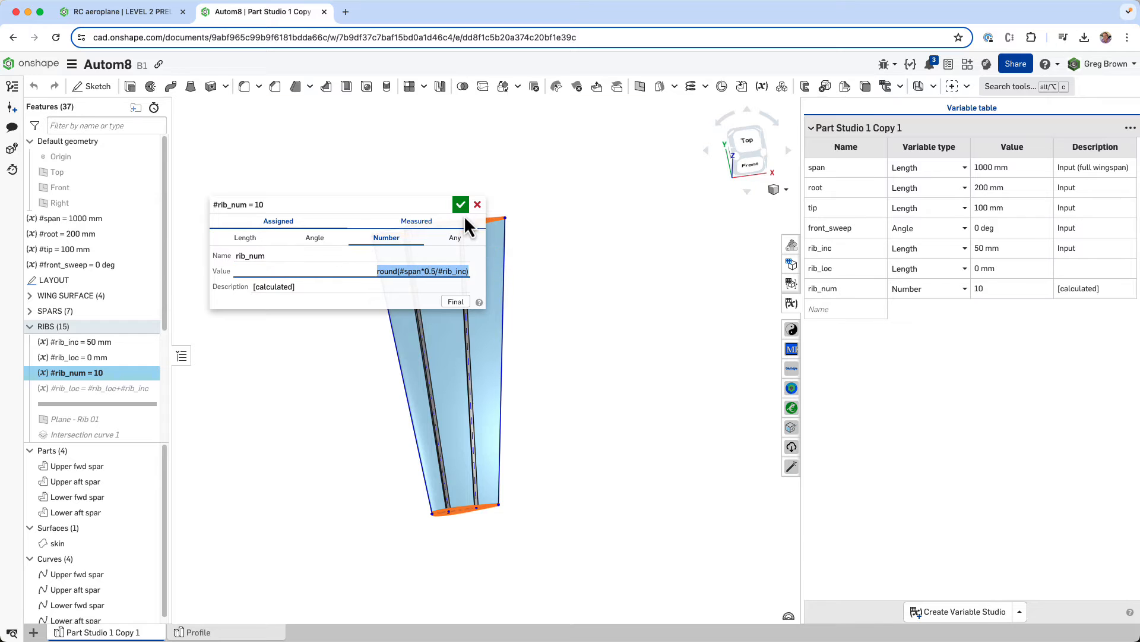
{"action": "left_click", "coordinate": [477, 205]}
{"action": "right_click_drag", "start_coordinate": [332, 275], "coordinate": [323, 277]}
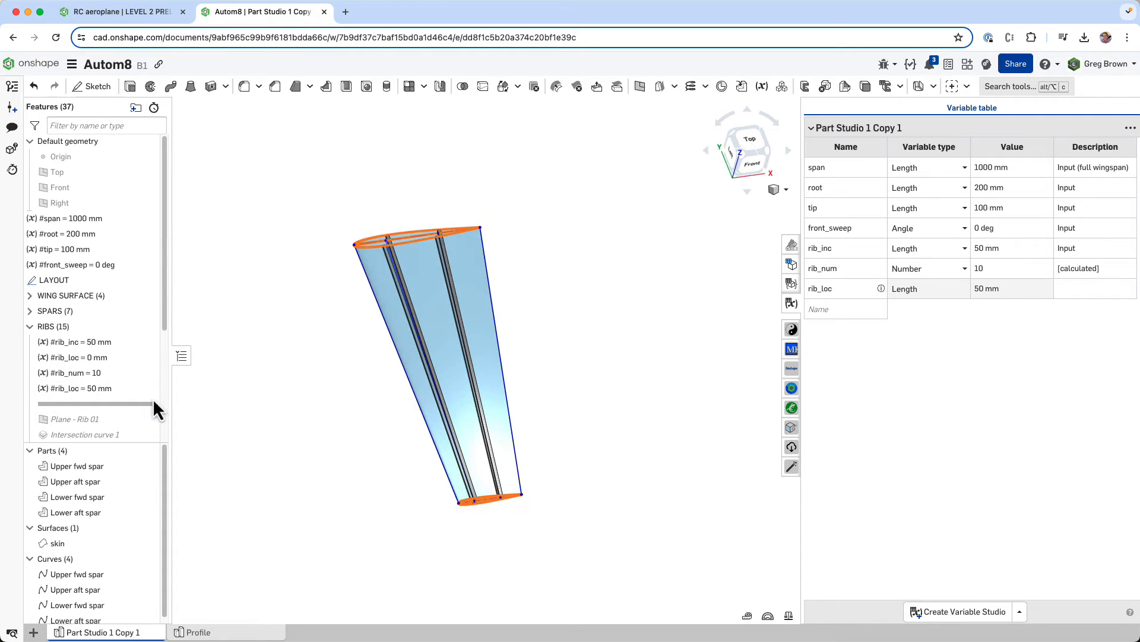
- Roll the feature history forward to include Plane - Rib 01 and turn the wing to a side-on view
{"action": "scroll", "coordinate": [126, 381], "scroll_direction": "down", "scroll_amount": 1}
{"action": "left_click_drag", "start_coordinate": [120, 371], "coordinate": [120, 387]}
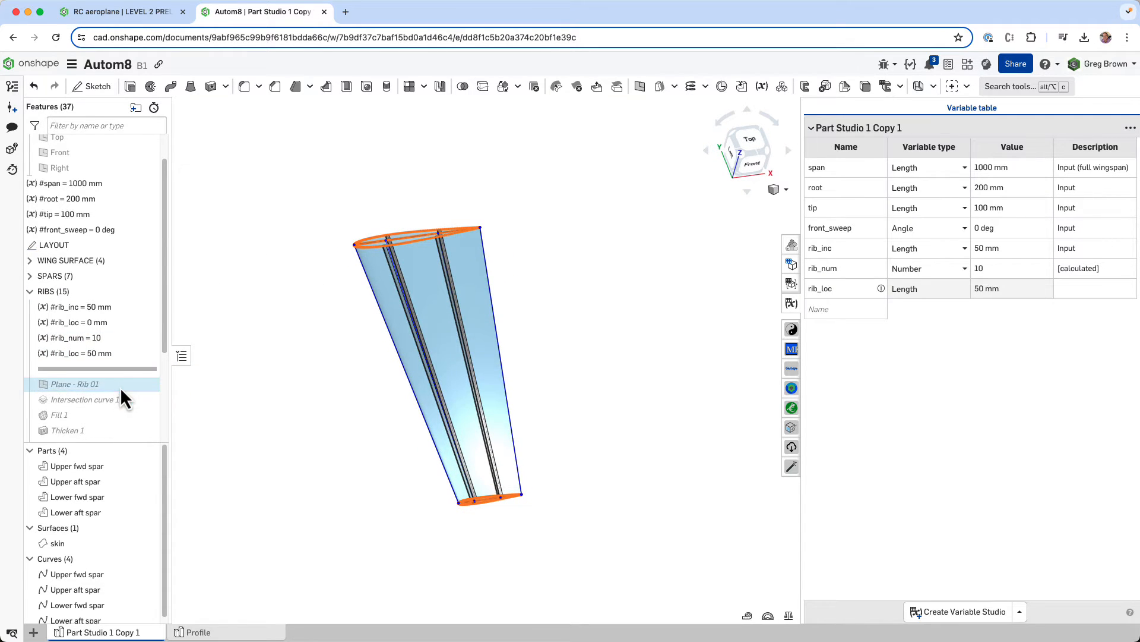
{"action": "left_click", "coordinate": [97, 371]}
{"action": "right_click_drag", "start_coordinate": [283, 341], "coordinate": [298, 317]}
{"action": "left_click", "coordinate": [263, 283]}
- Open the definition of Plane - Rib 01 to examine its reference plane and offset distance, and close it unchanged
{"action": "right_click", "coordinate": [105, 373]}
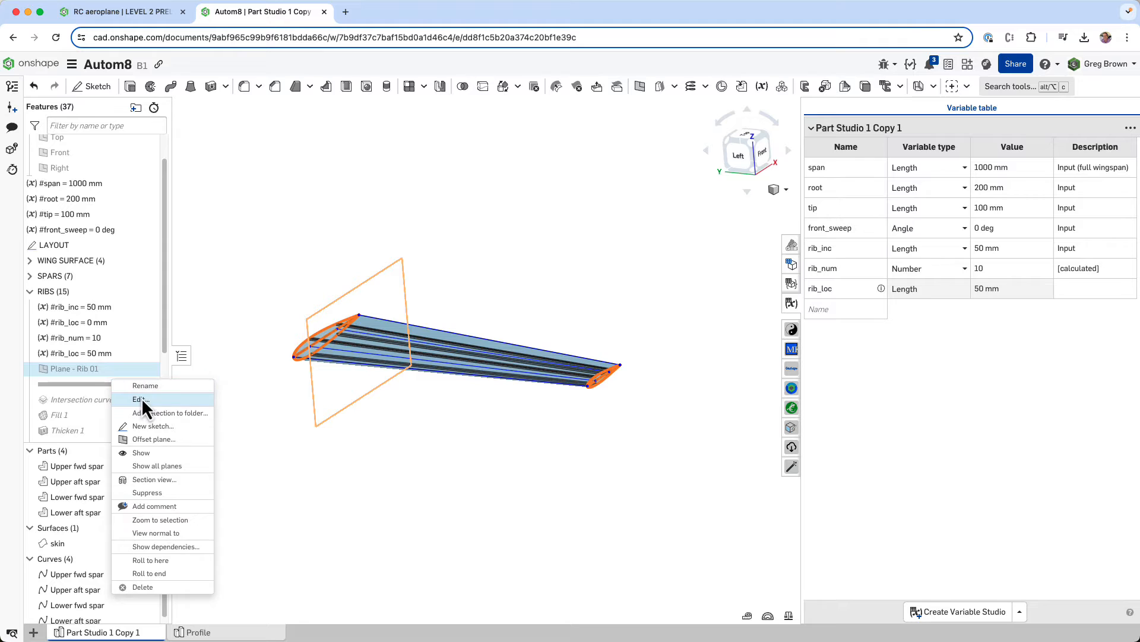
{"action": "left_click", "coordinate": [142, 398]}
{"action": "left_click", "coordinate": [297, 271]}
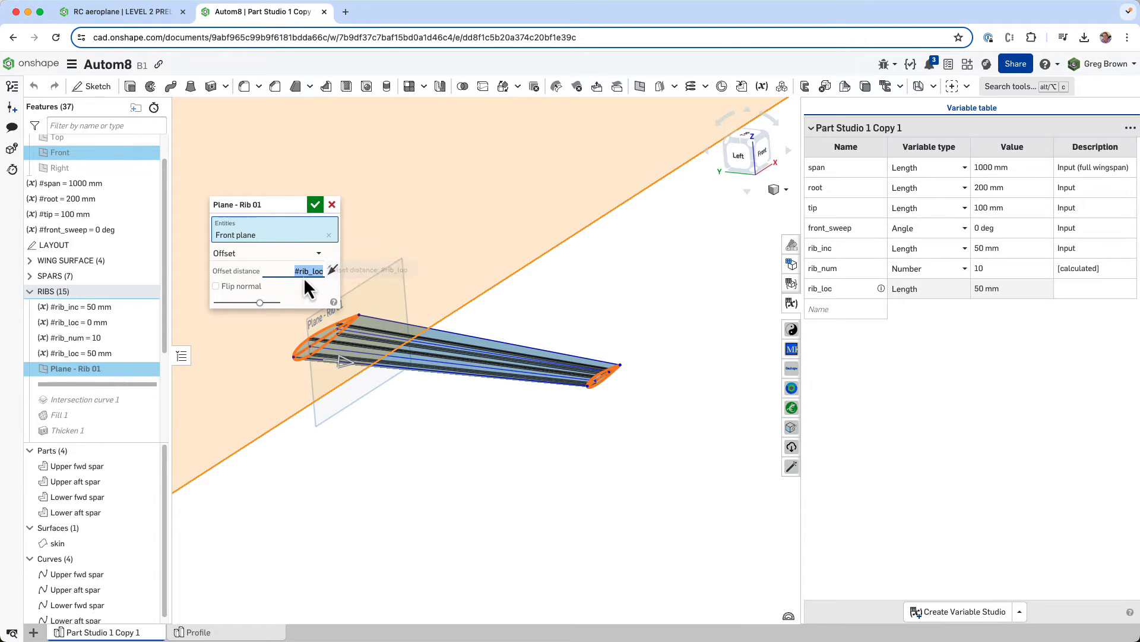
{"action": "scroll", "coordinate": [401, 461], "scroll_direction": "down", "scroll_amount": 4}
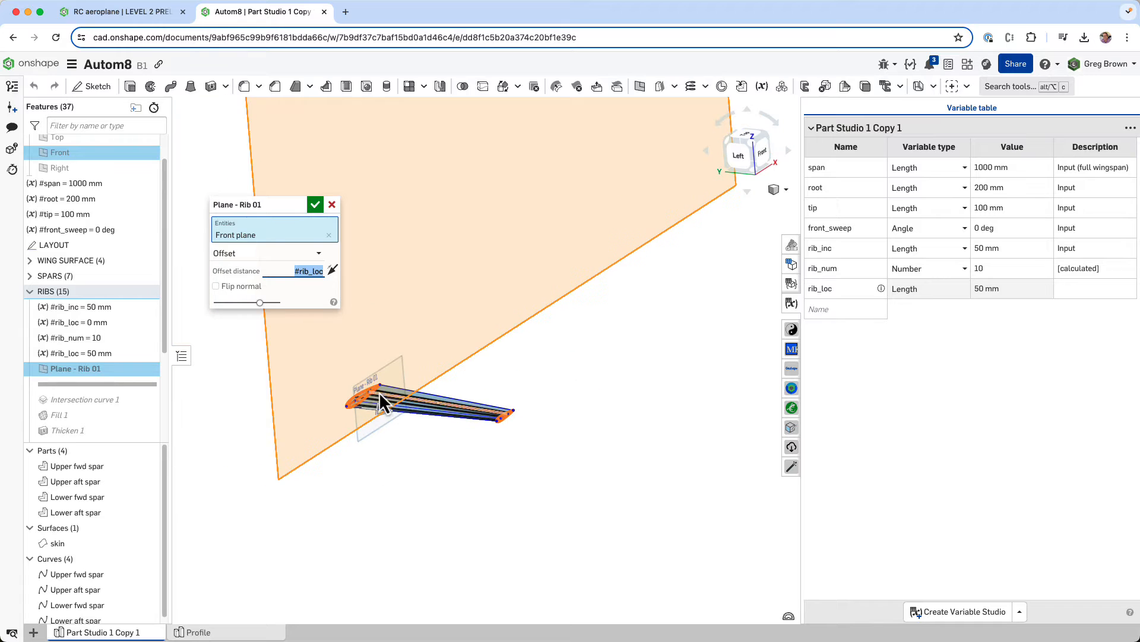
{"action": "scroll", "coordinate": [354, 395], "scroll_direction": "up", "scroll_amount": 5}
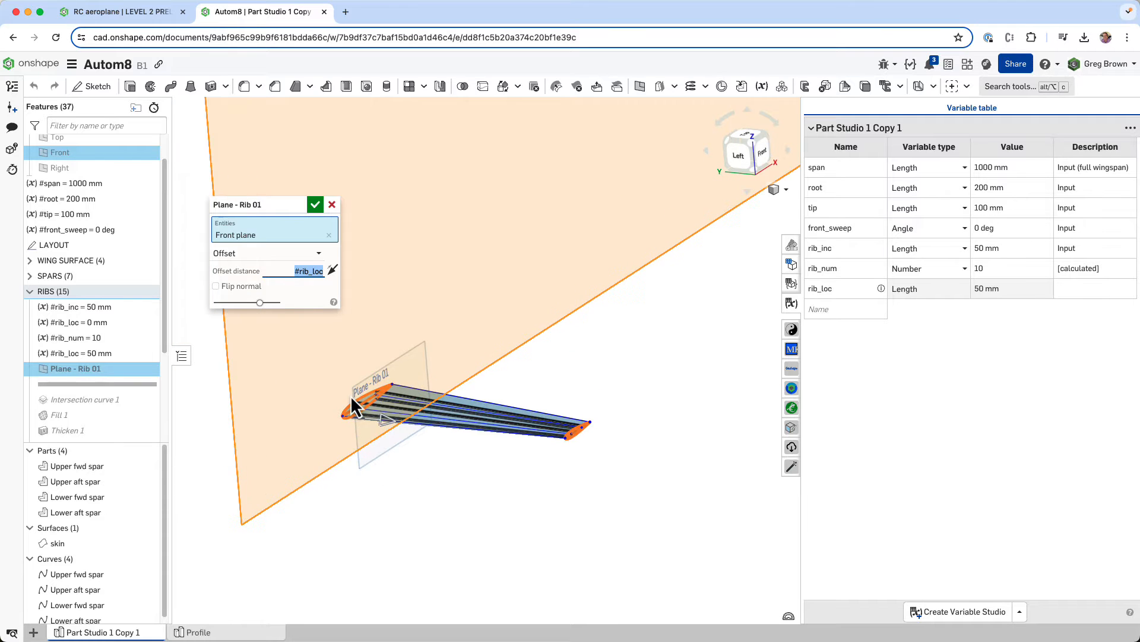
{"action": "left_click", "coordinate": [314, 204]}
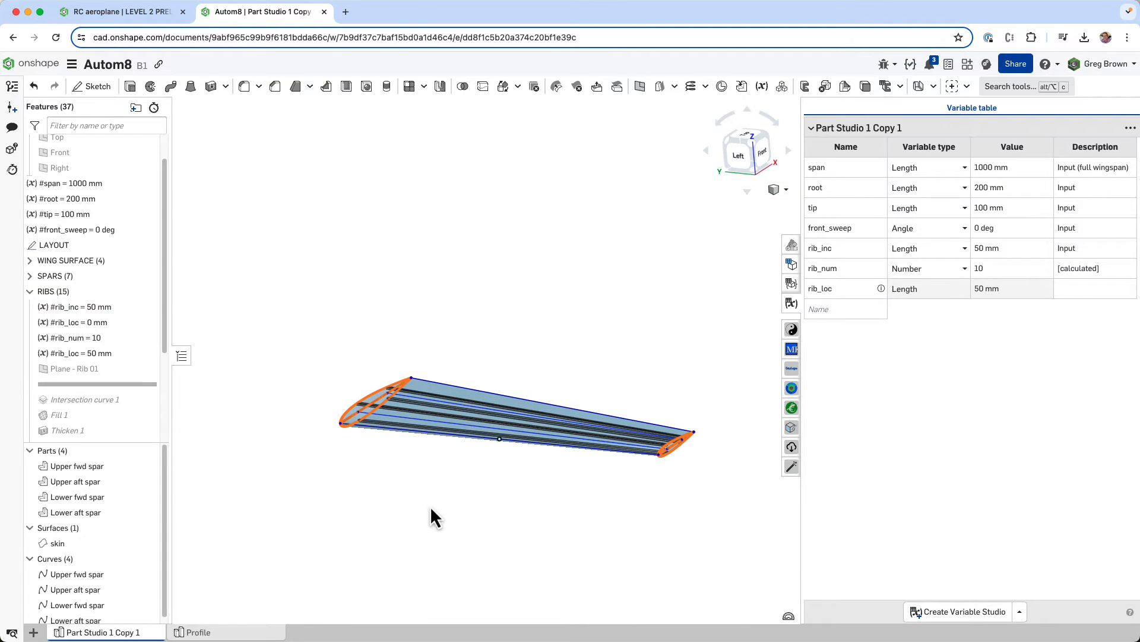
- Show Plane - Rib 01 to inspect its position across the wing, and hide it again
{"action": "right_click", "coordinate": [345, 443]}
{"action": "left_click", "coordinate": [148, 371]}
{"action": "left_click", "coordinate": [146, 370]}
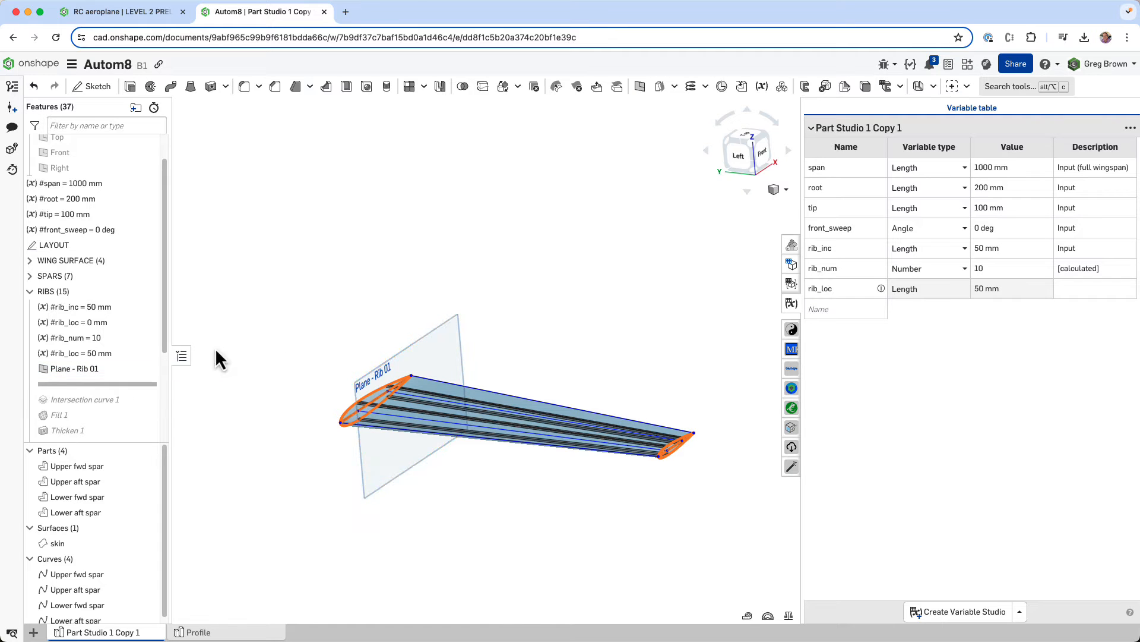
{"action": "right_click_drag", "start_coordinate": [215, 360], "coordinate": [313, 333]}
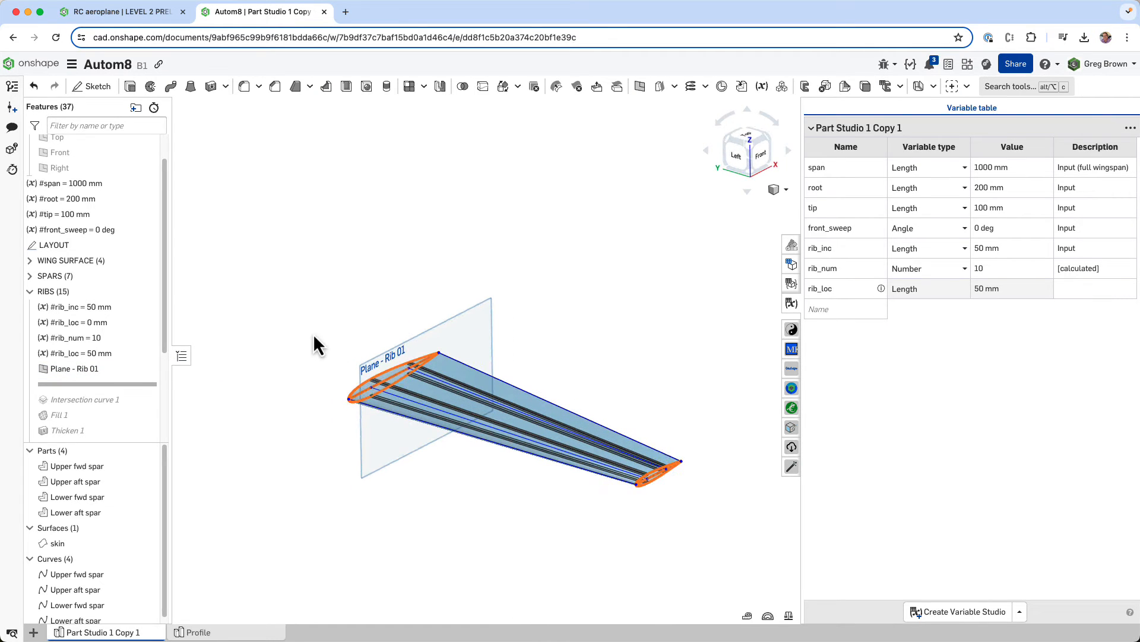
{"action": "left_click", "coordinate": [145, 370]}
- Roll forward past Intersection curve 1 and show the upper and lower rib profile curves
{"action": "left_click_drag", "start_coordinate": [131, 386], "coordinate": [145, 408]}
{"action": "scroll", "coordinate": [348, 398], "scroll_direction": "up", "scroll_amount": 5}
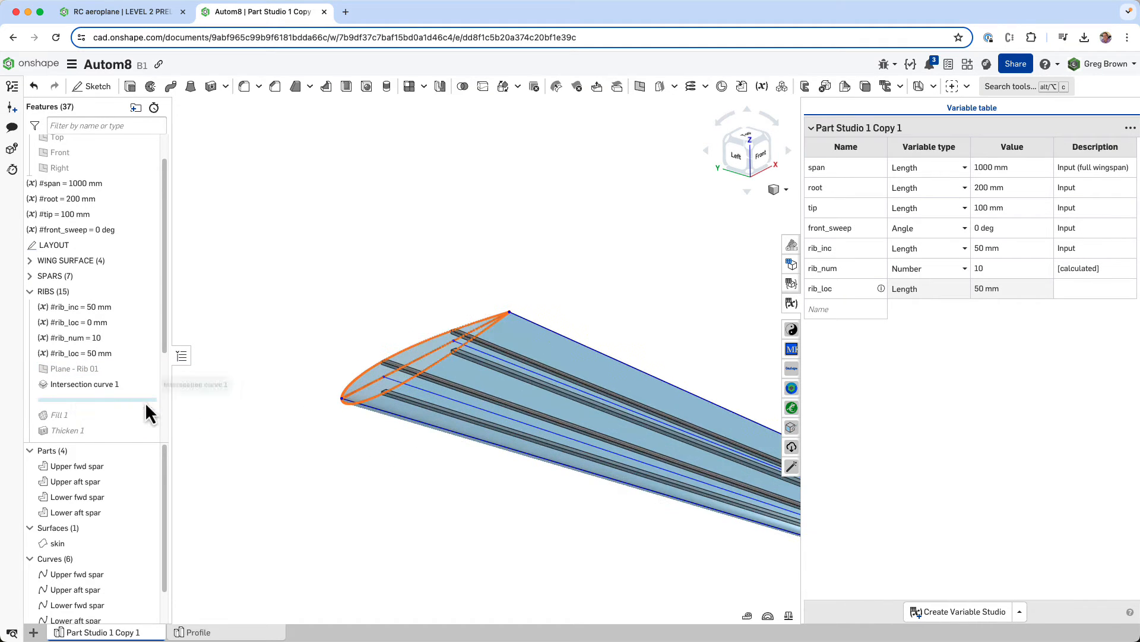
{"action": "scroll", "coordinate": [120, 597], "scroll_direction": "down", "scroll_amount": 1}
{"action": "left_click", "coordinate": [148, 602]}
{"action": "left_click", "coordinate": [148, 616]}
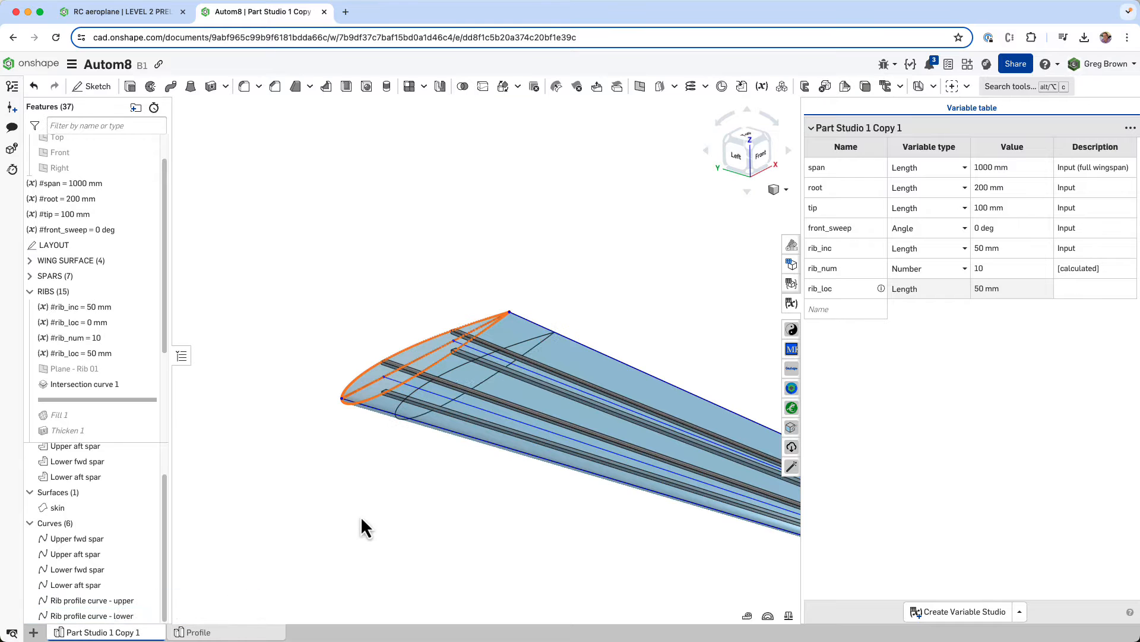
{"action": "scroll", "coordinate": [450, 419], "scroll_direction": "up", "scroll_amount": 5}
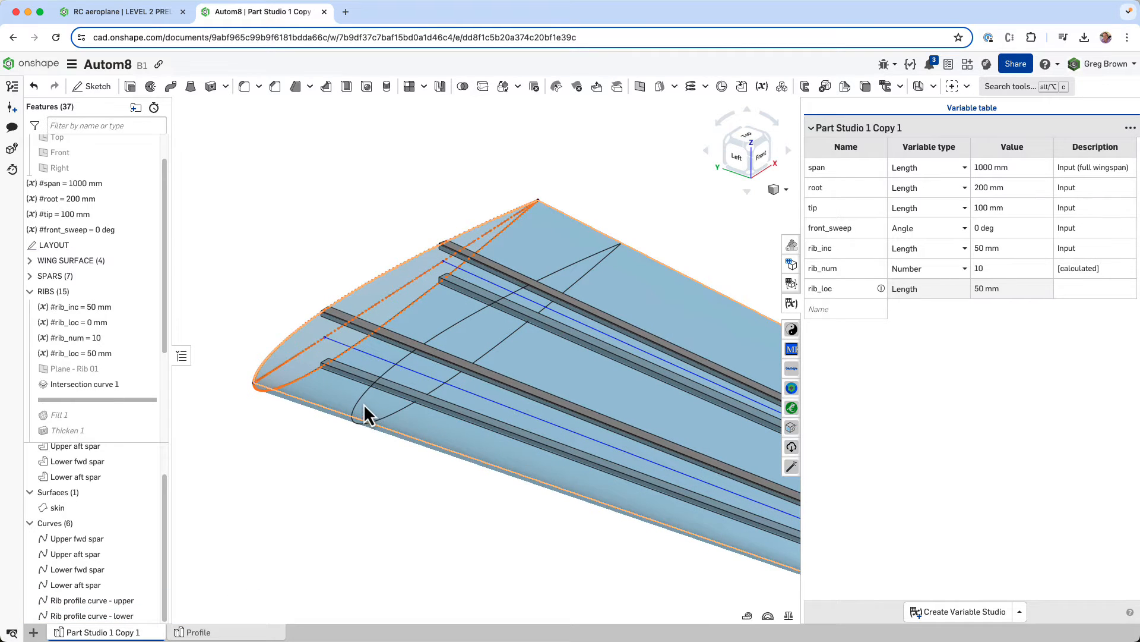
- Examine the upper and lower rib profile curves against the temporarily shown Plane - Rib 01
{"action": "left_click", "coordinate": [148, 369]}
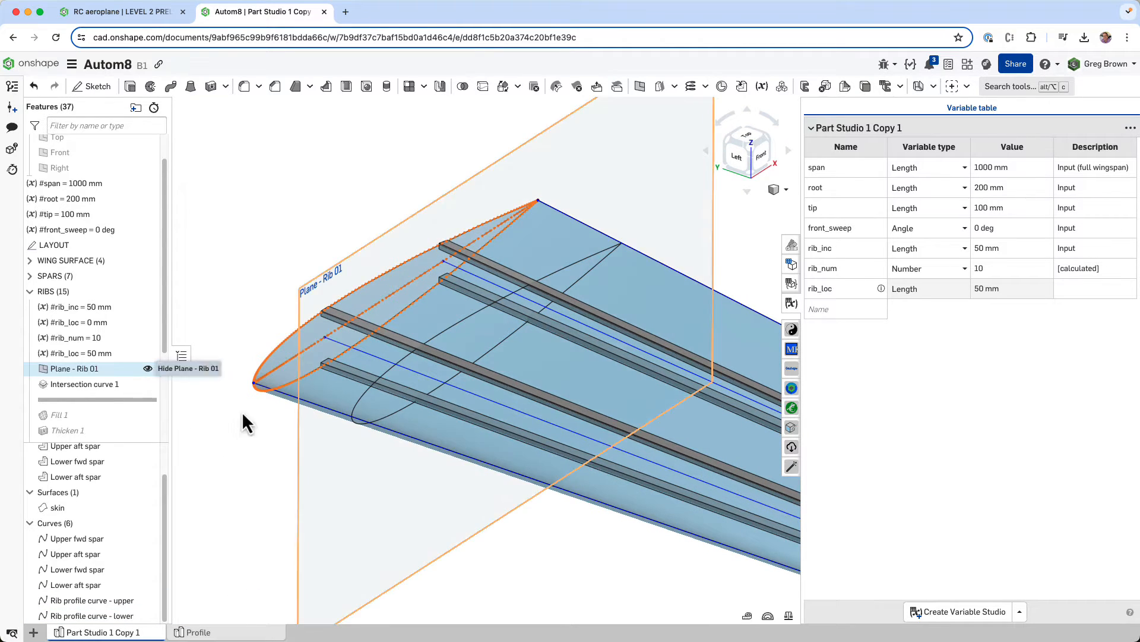
{"action": "right_click_drag", "start_coordinate": [241, 411], "coordinate": [535, 381]}
{"action": "left_click", "coordinate": [422, 369]}
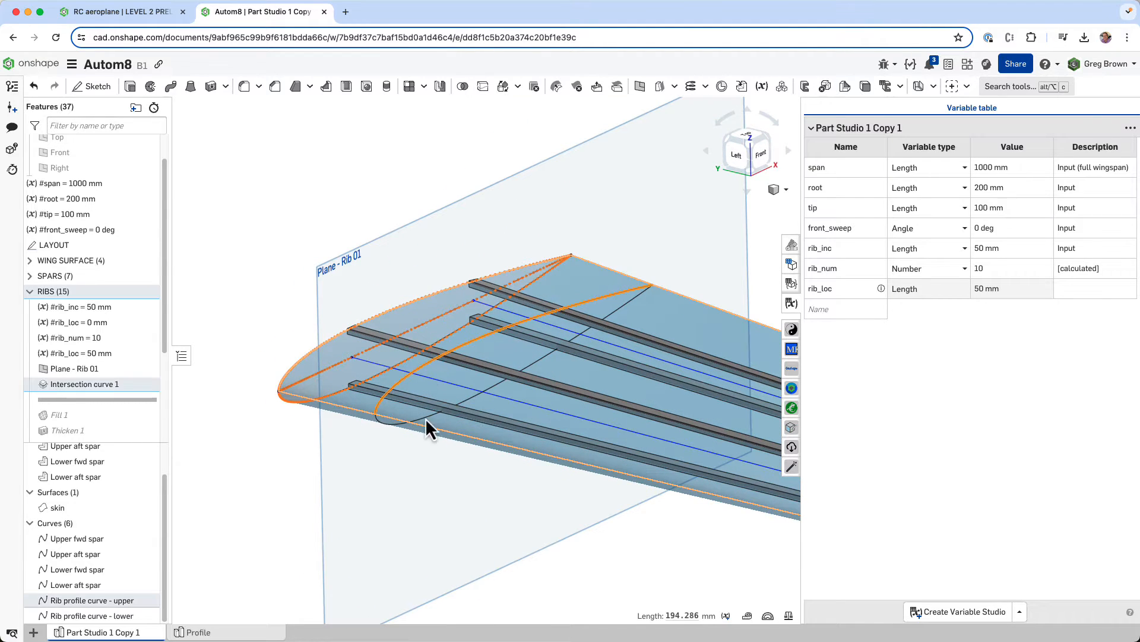
{"action": "left_click", "coordinate": [380, 421]}
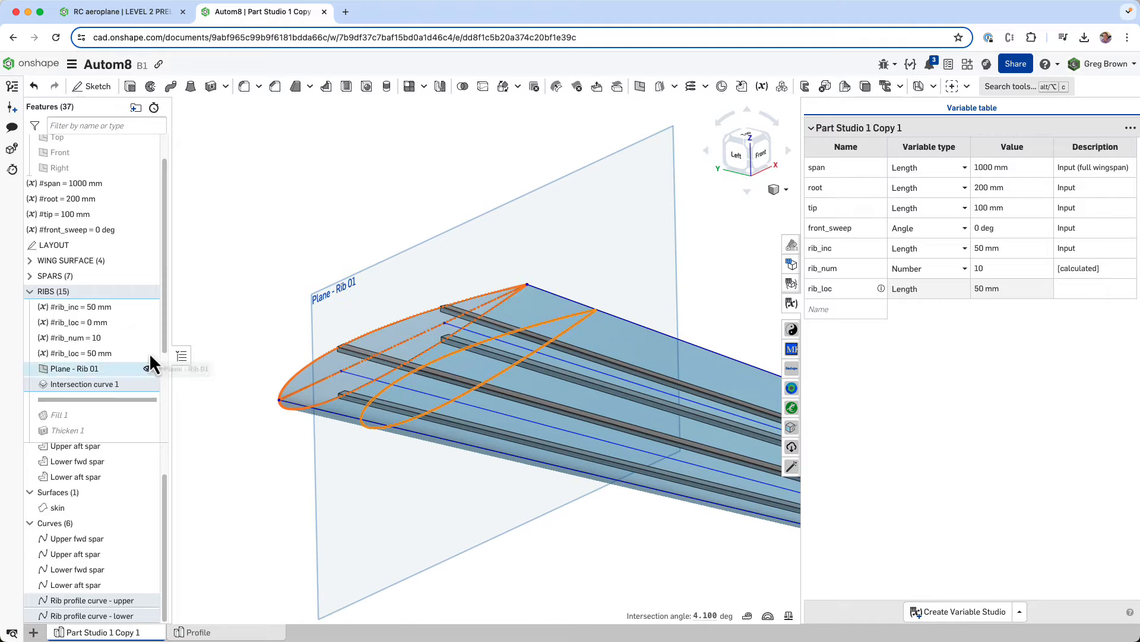
{"action": "left_click", "coordinate": [151, 368]}
{"action": "left_click", "coordinate": [305, 478]}
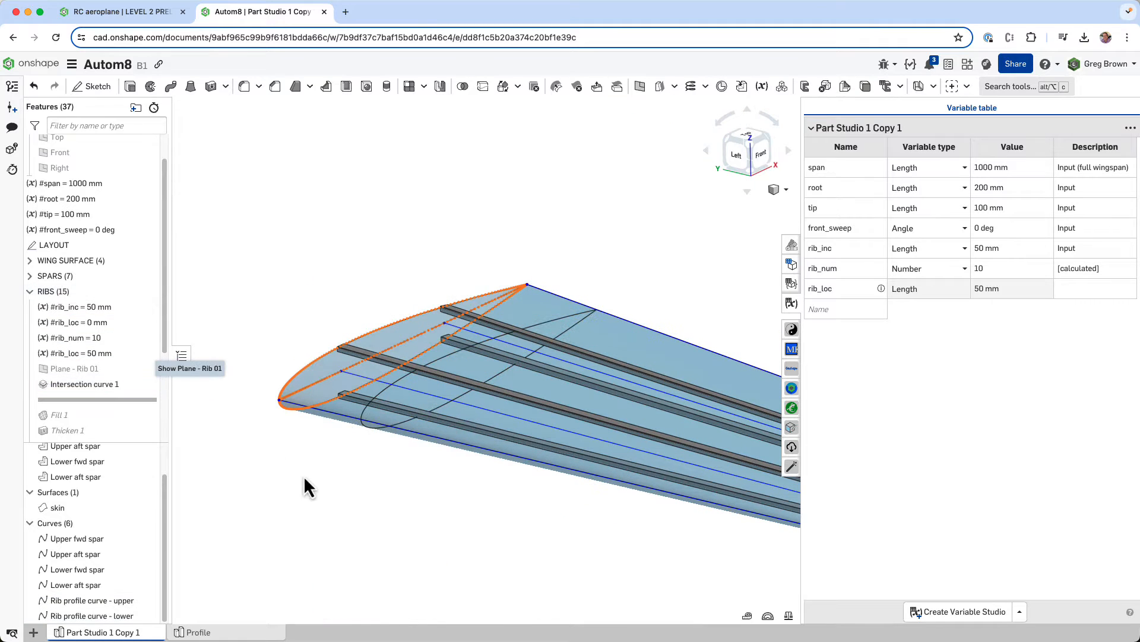
- Roll the feature history forward past Fill 1 and Thicken 1 to build the first solid rib
{"action": "scroll", "coordinate": [358, 298], "scroll_direction": "down", "scroll_amount": 2}
{"action": "scroll", "coordinate": [84, 365], "scroll_direction": "down", "scroll_amount": 2}
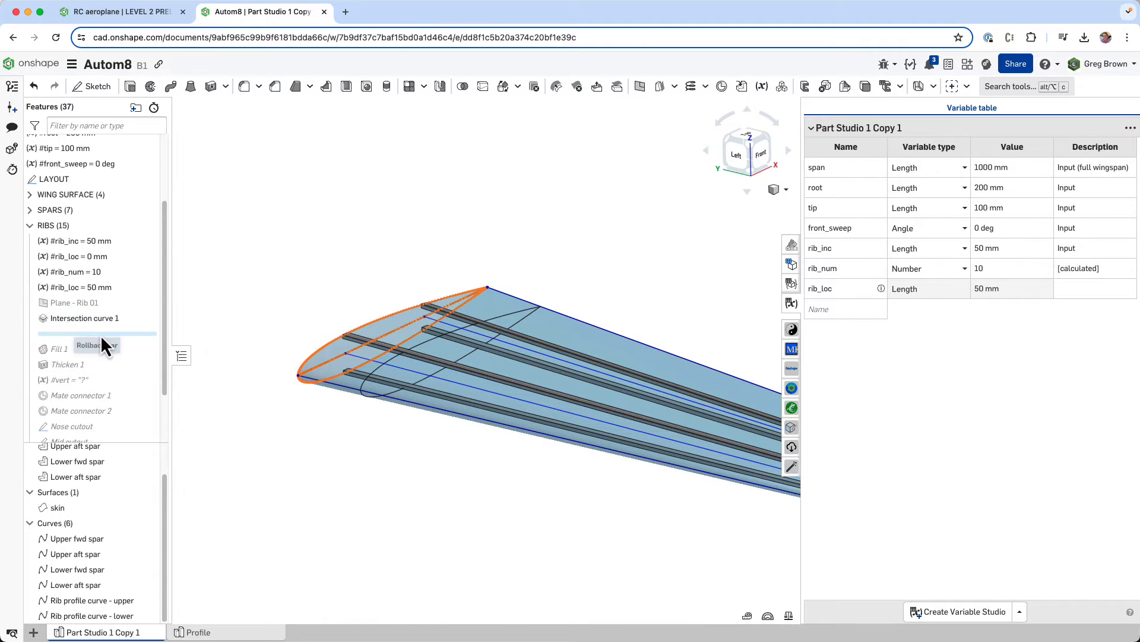
{"action": "left_click_drag", "start_coordinate": [95, 352], "coordinate": [95, 350]}
{"action": "mouse_move", "coordinate": [366, 398]}
{"action": "right_mouse_down"}
{"action": "mouse_move", "coordinate": [408, 384]}
{"action": "mouse_move", "coordinate": [379, 391]}
{"action": "right_mouse_up"}
{"action": "scroll", "coordinate": [376, 382], "scroll_direction": "up", "scroll_amount": 3}
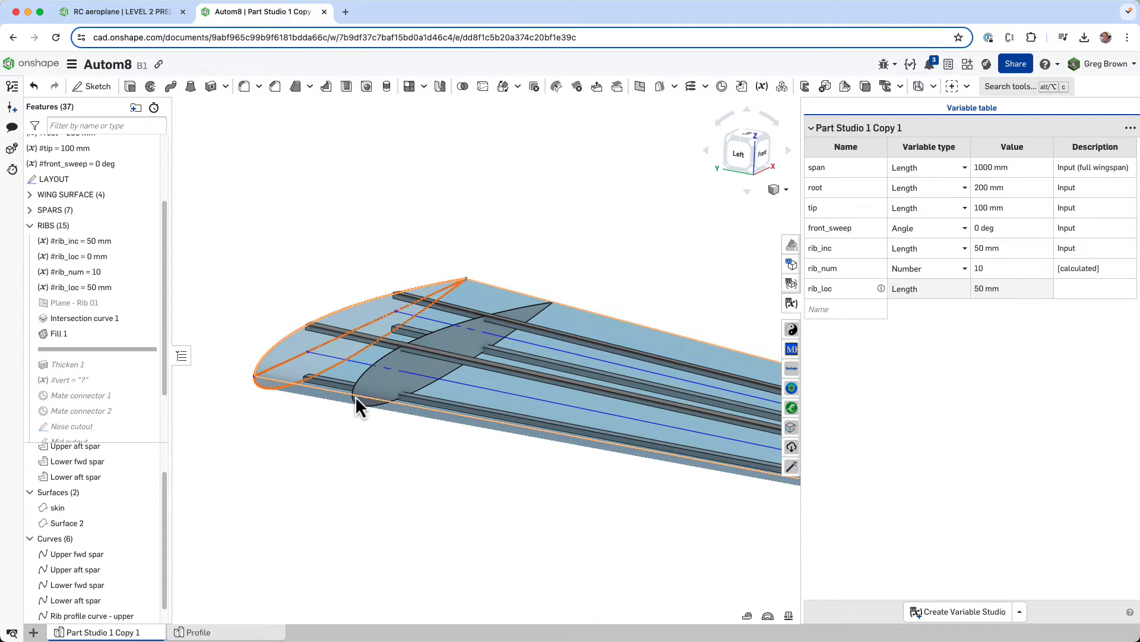
{"action": "left_click_drag", "start_coordinate": [99, 352], "coordinate": [100, 370]}
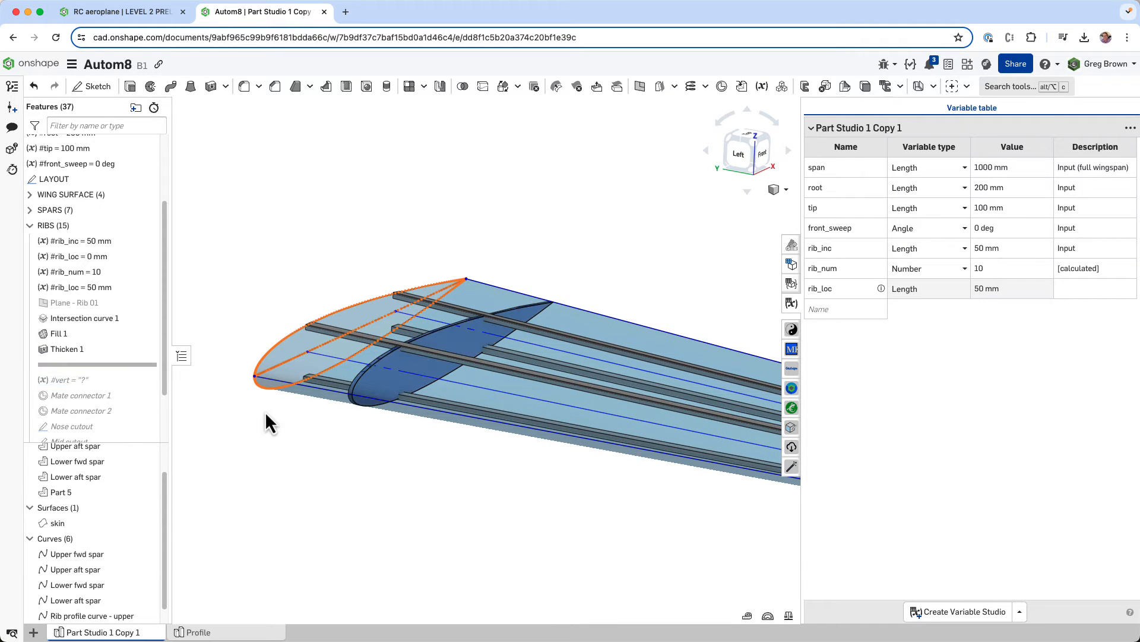
- Drive Thickness 1 of Thicken 1 with a new length variable rib_thk of 2 mm
{"action": "right_click", "coordinate": [123, 344]}
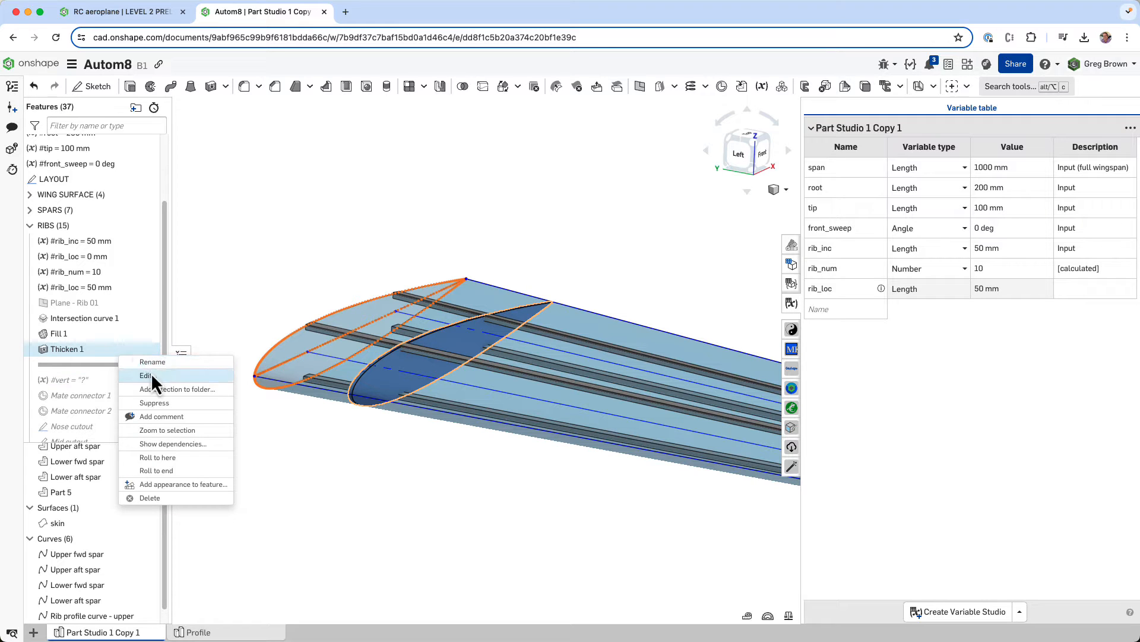
{"action": "left_click", "coordinate": [151, 373]}
{"action": "left_click", "coordinate": [298, 286]}
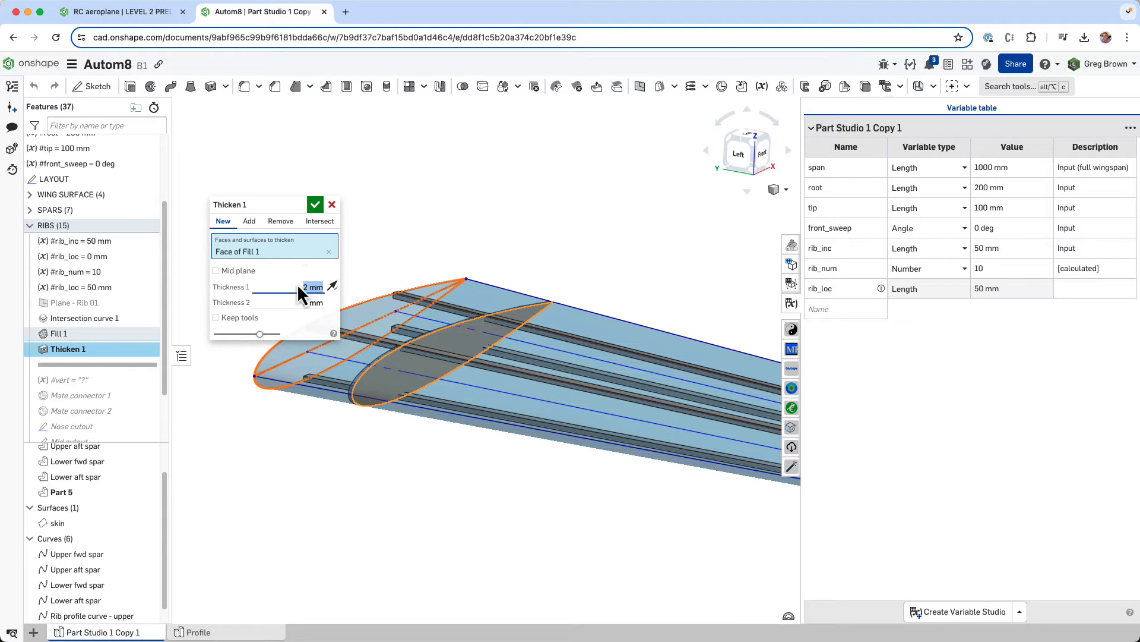
{"action": "type", "text": "#rib"}
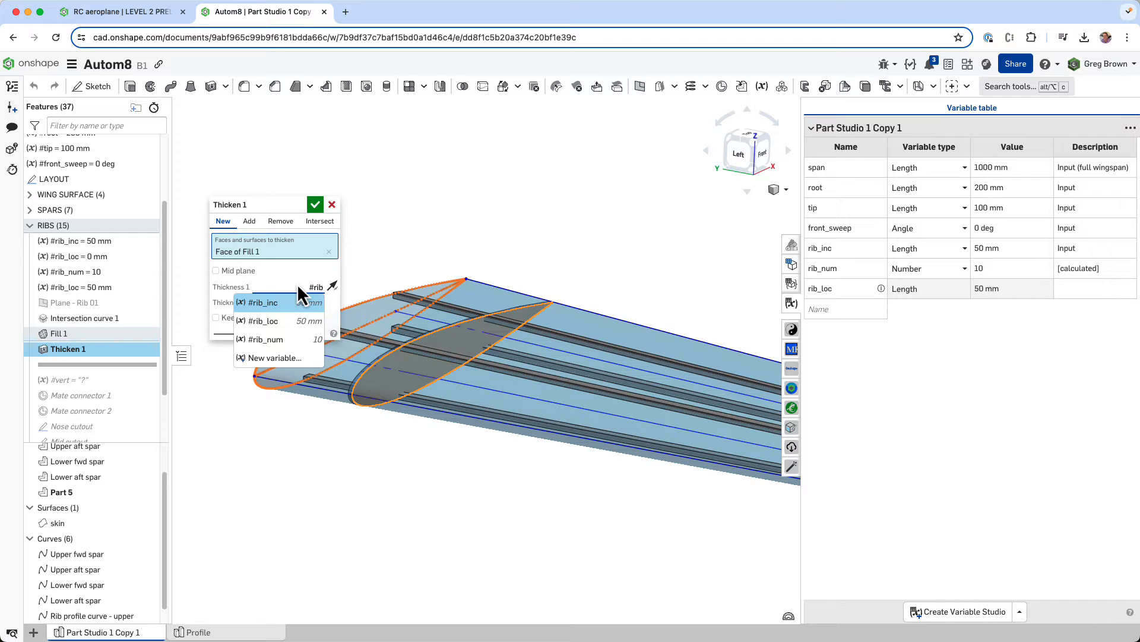
{"action": "type", "text": "_thk"}
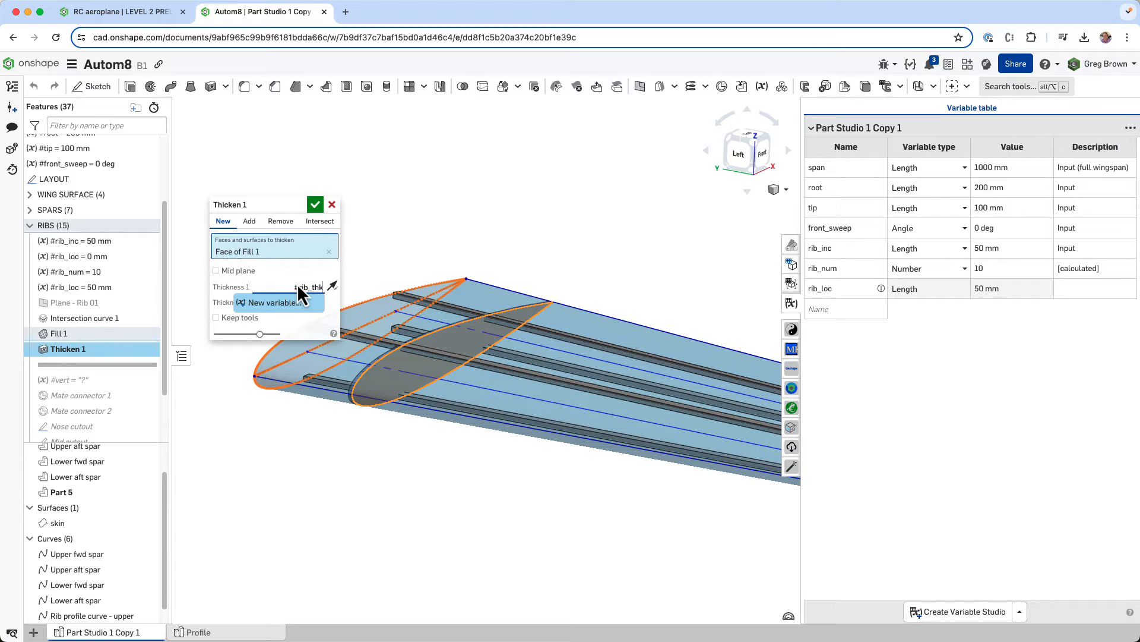
{"action": "key", "text": "Return"}
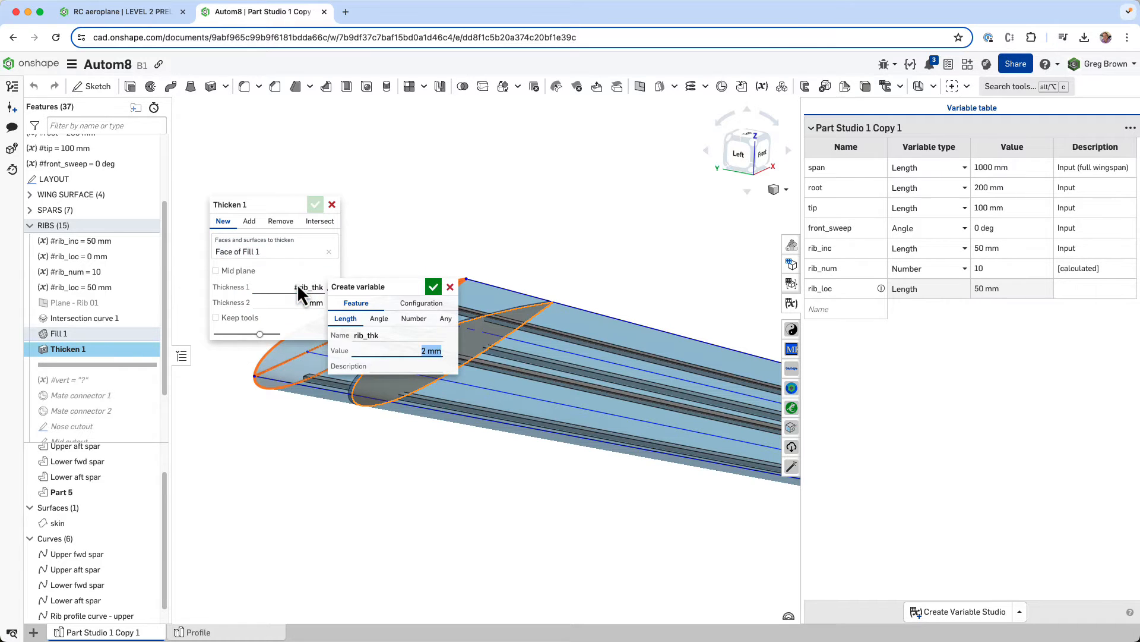
{"action": "key", "text": "Return"}
{"action": "key", "text": "Return"}
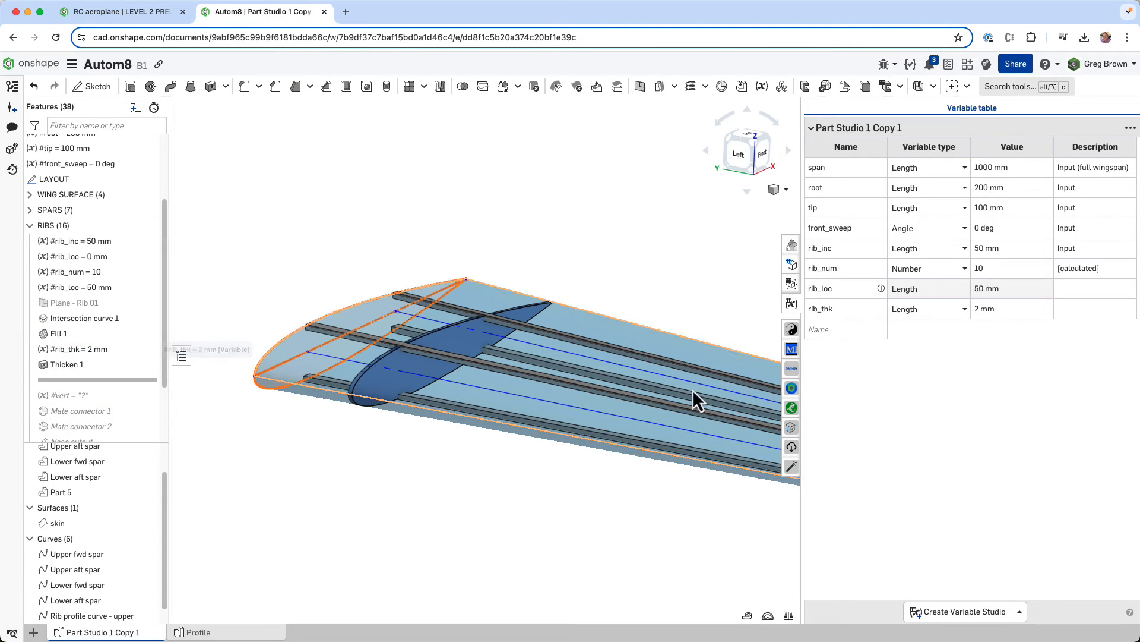
- Test the rib thickness with rib_thk at 3 mm, and return the variable to 2 mm
{"action": "left_click", "coordinate": [1024, 308]}
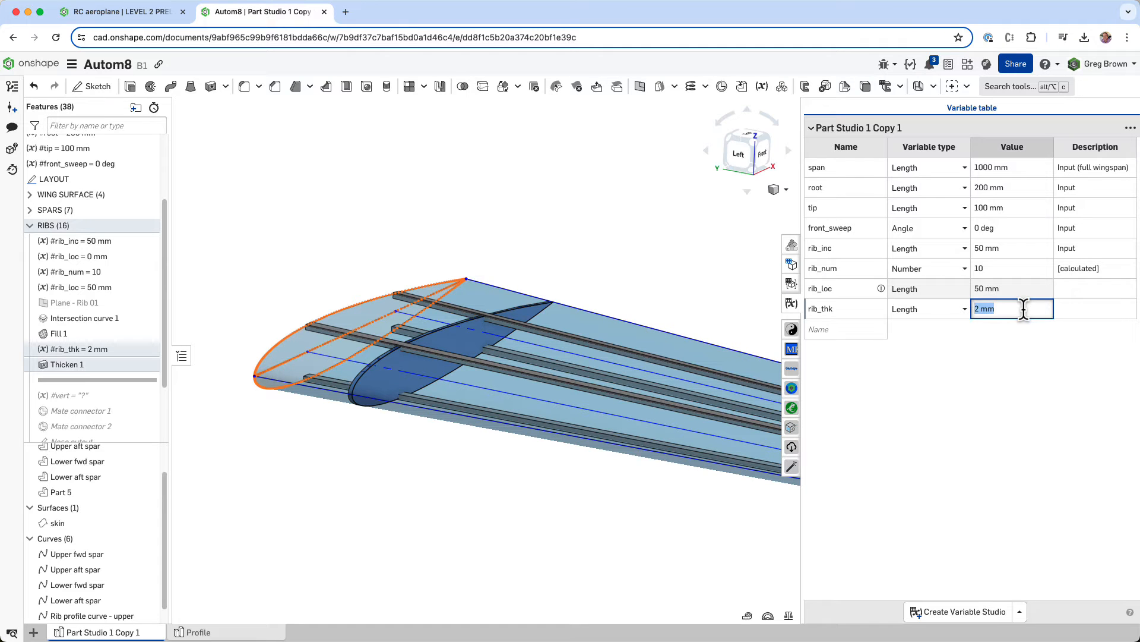
{"action": "type", "text": "3"}
{"action": "key", "text": "Return"}
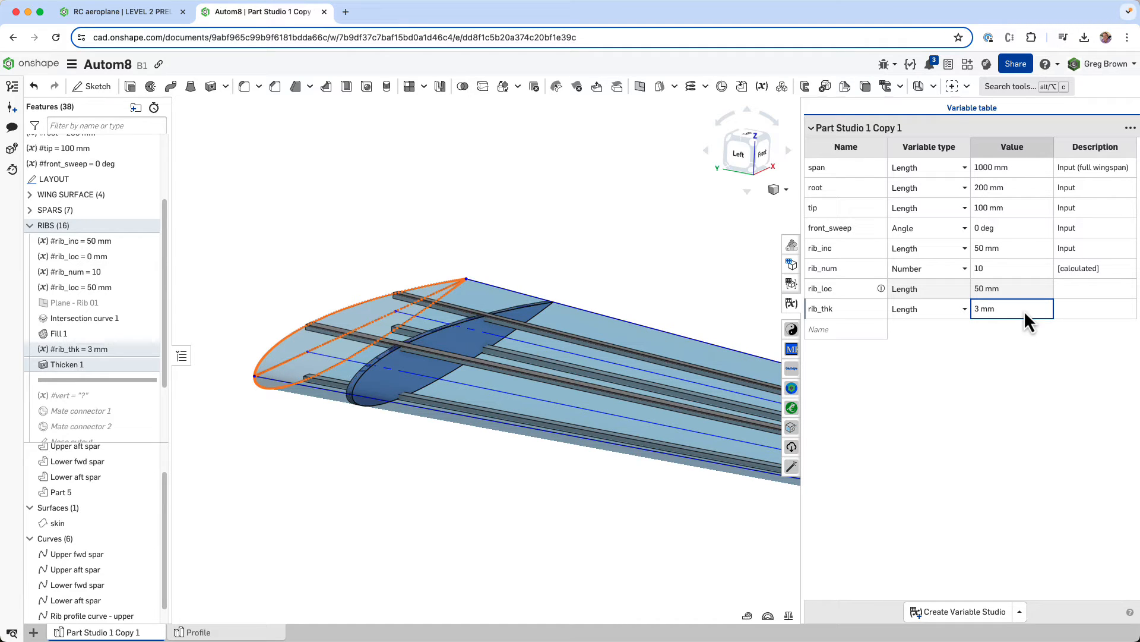
{"action": "type", "text": "2"}
{"action": "key", "text": "Return"}
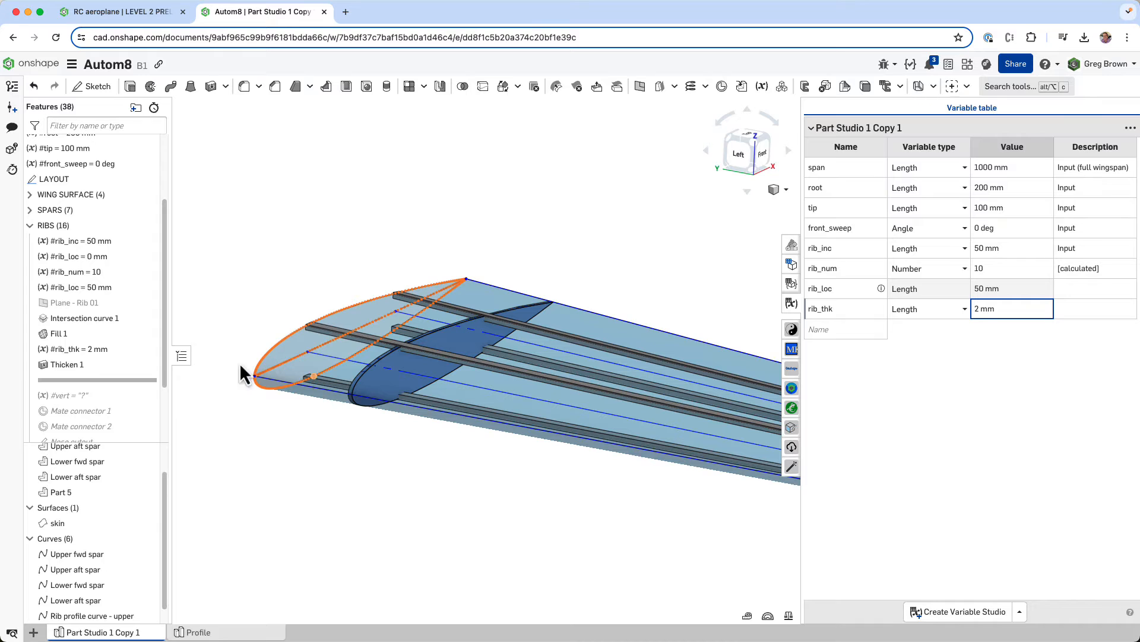
{"action": "scroll", "coordinate": [116, 344], "scroll_direction": "down", "scroll_amount": 3}
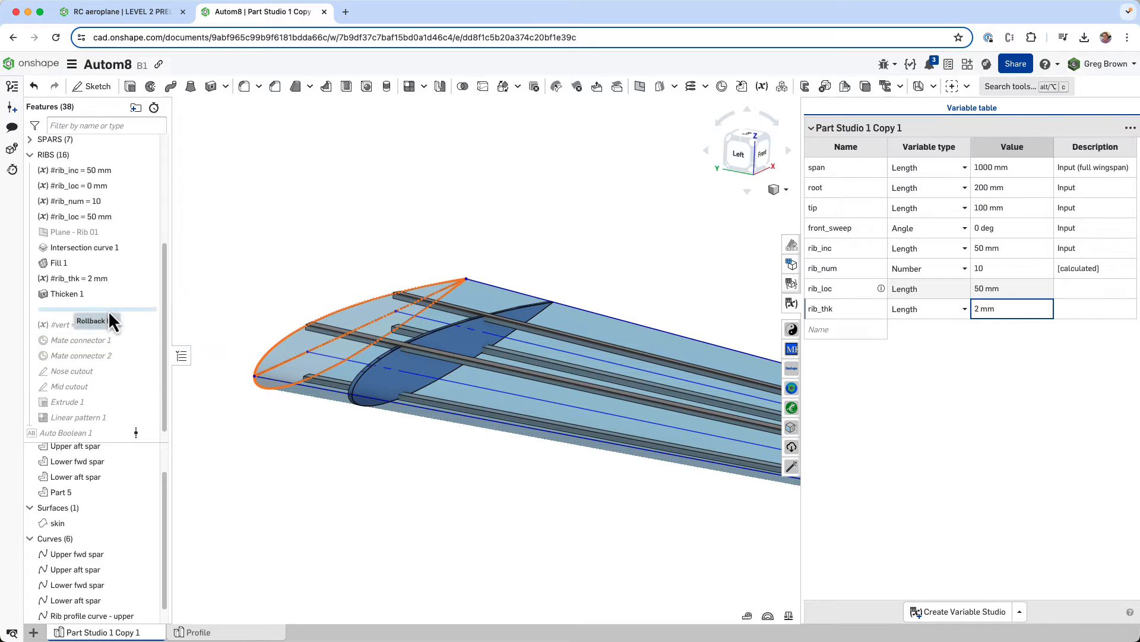
- Roll the feature history forward past the measured variable #vert and highlight its two reference points on the rib
{"action": "left_click_drag", "start_coordinate": [108, 310], "coordinate": [110, 330]}
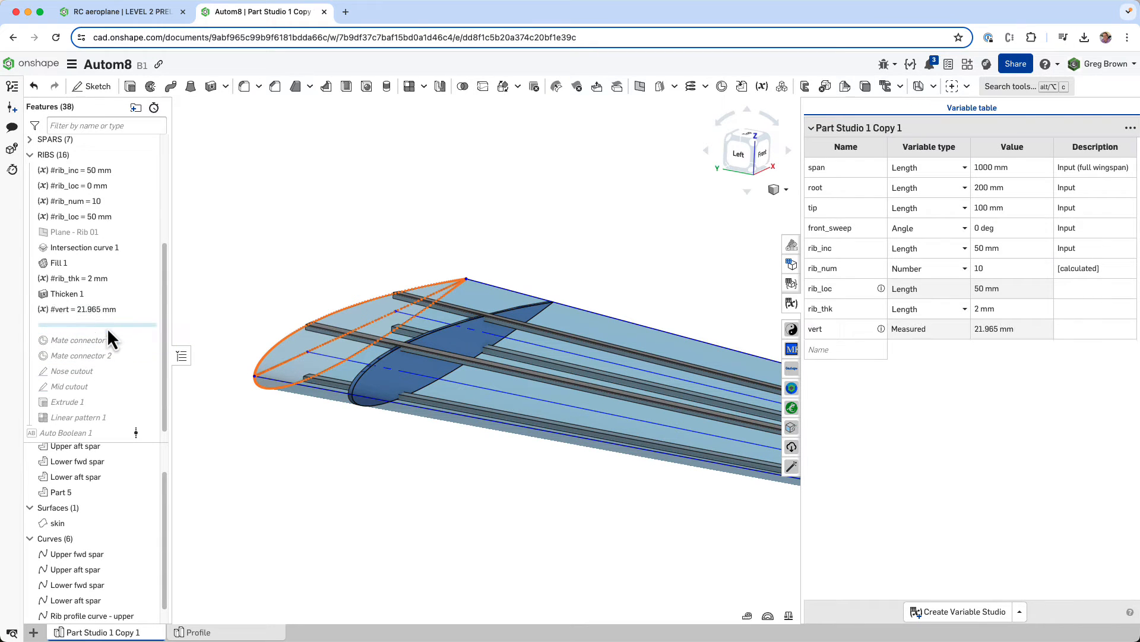
{"action": "left_click", "coordinate": [105, 310]}
{"action": "right_click_drag", "start_coordinate": [439, 373], "coordinate": [419, 372]}
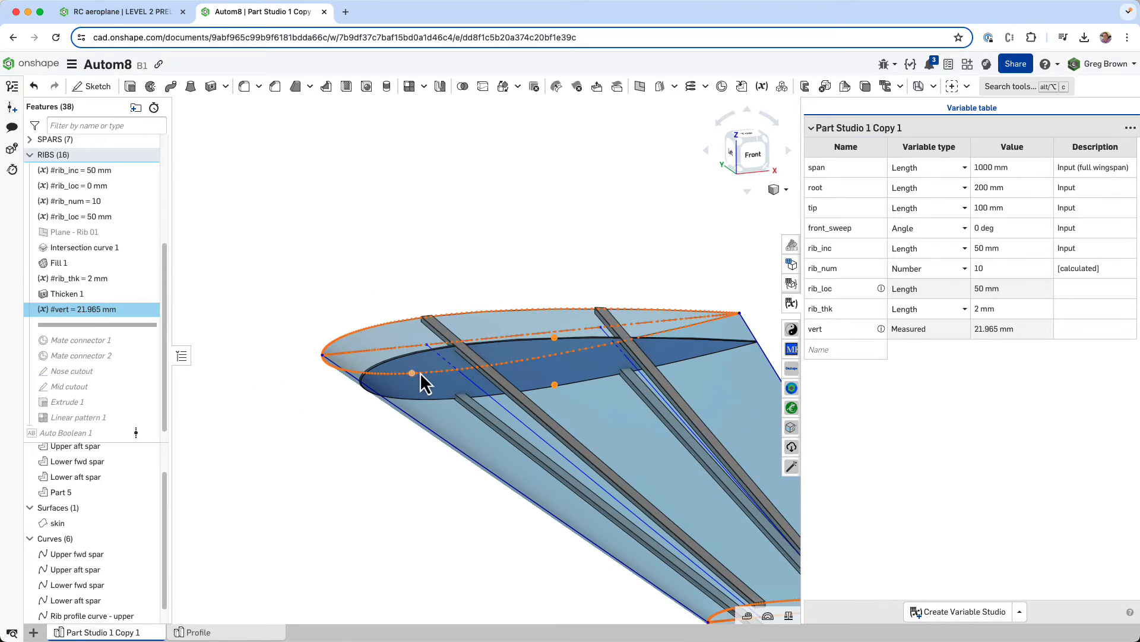
{"action": "middle_click_drag", "start_coordinate": [559, 359], "coordinate": [485, 372]}
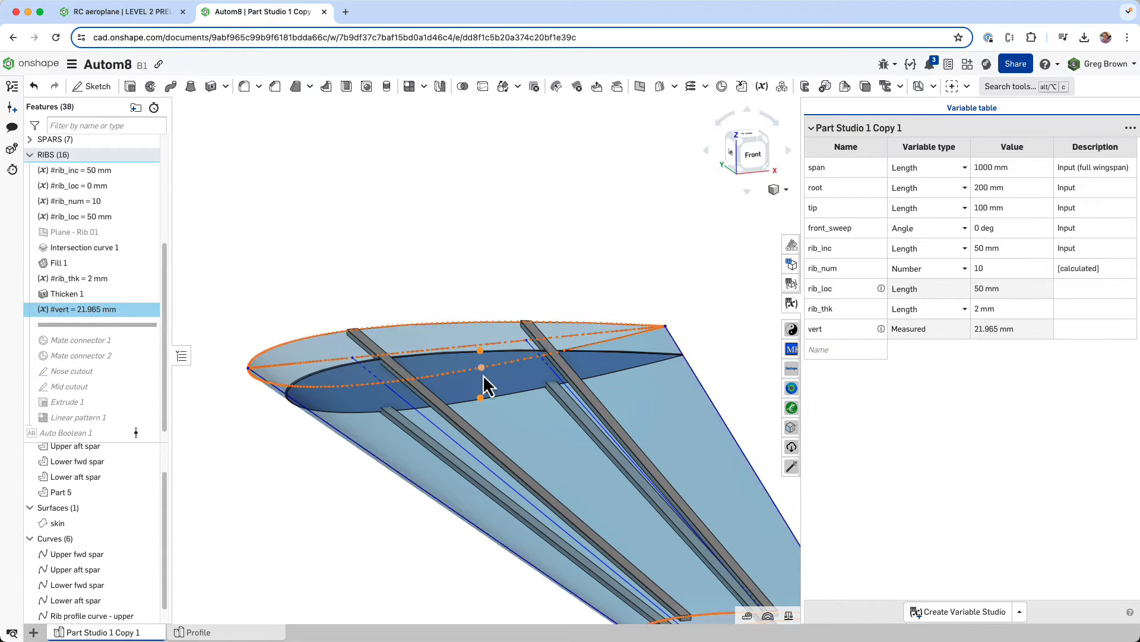
{"action": "right_click_drag", "start_coordinate": [482, 366], "coordinate": [491, 390]}
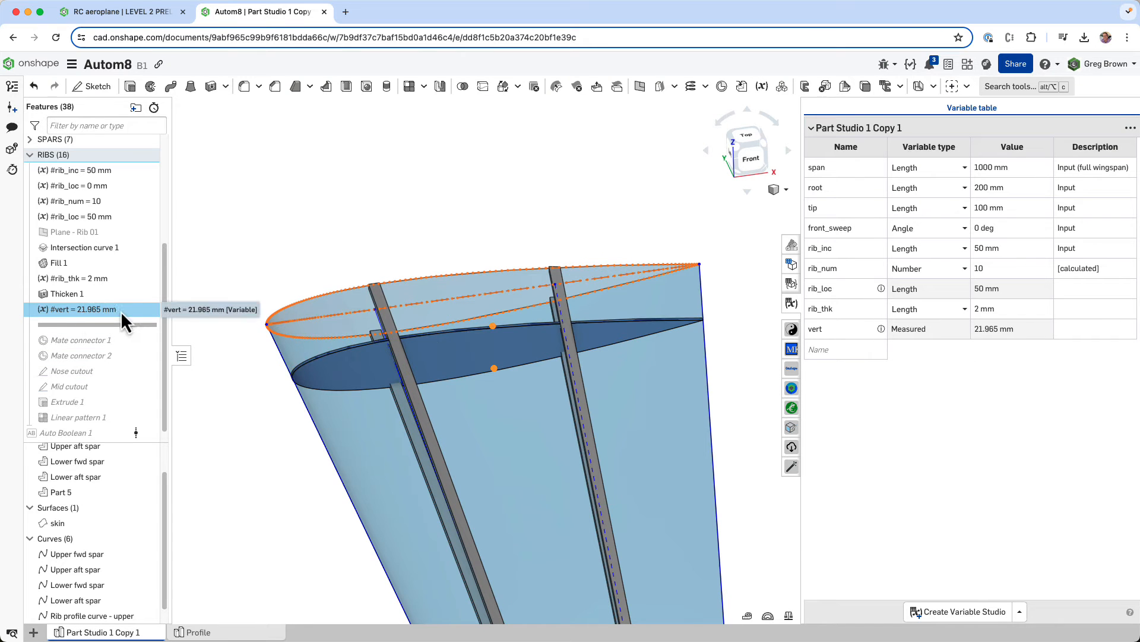
{"action": "left_click", "coordinate": [746, 515]}
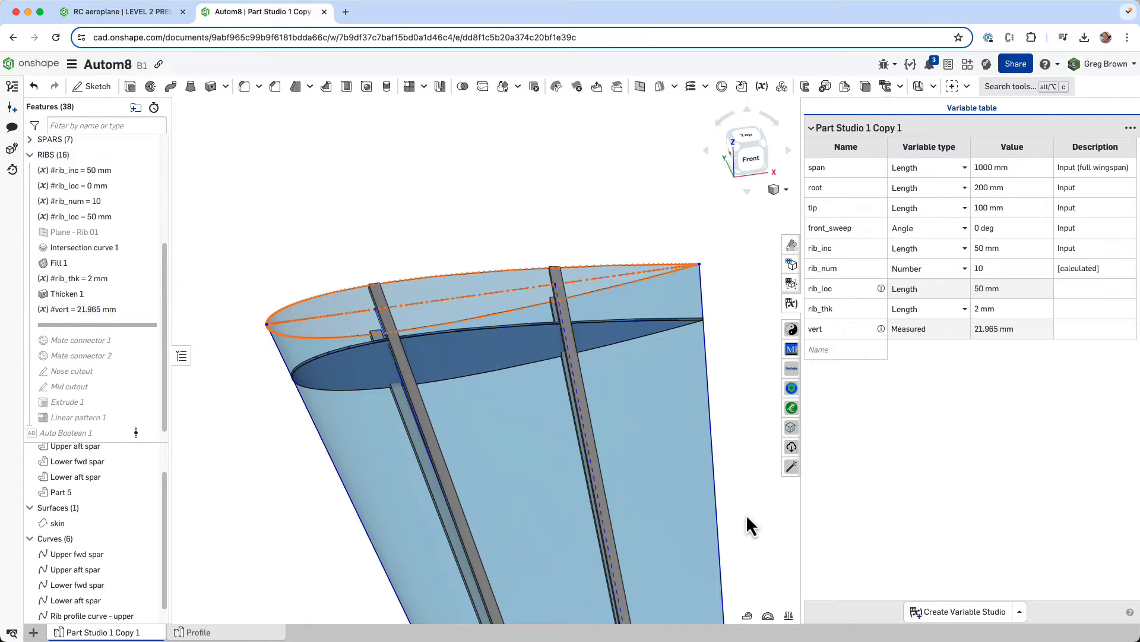
- Measure the minimum distance between the midpoints of the rib's upper and lower profile curves
{"action": "left_click", "coordinate": [493, 333]}
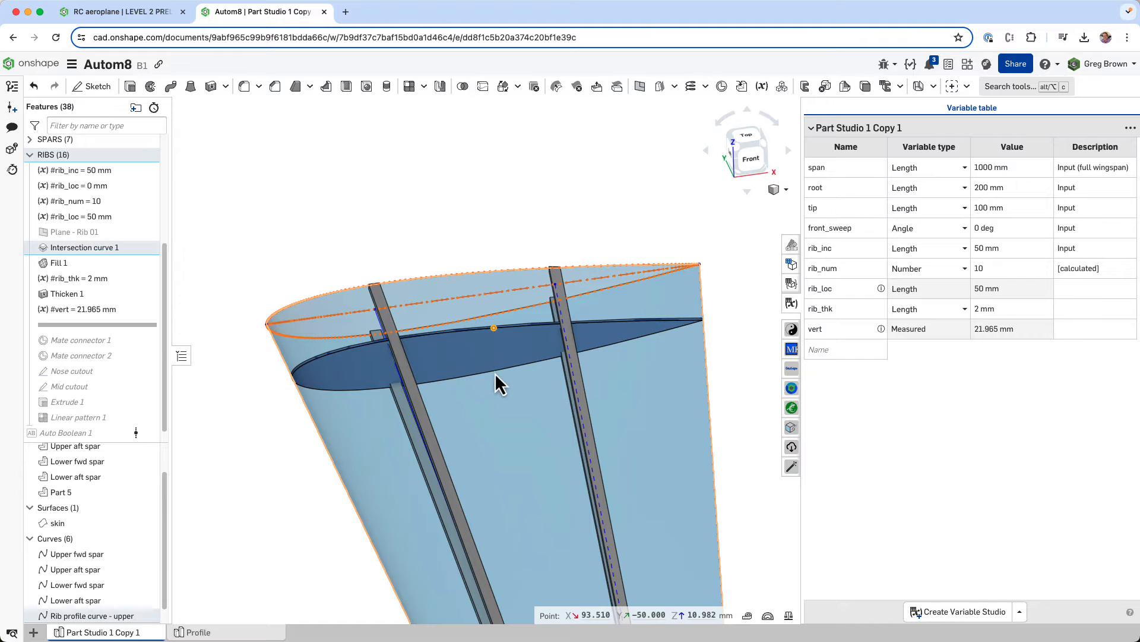
{"action": "right_click_drag", "start_coordinate": [489, 372], "coordinate": [499, 348]}
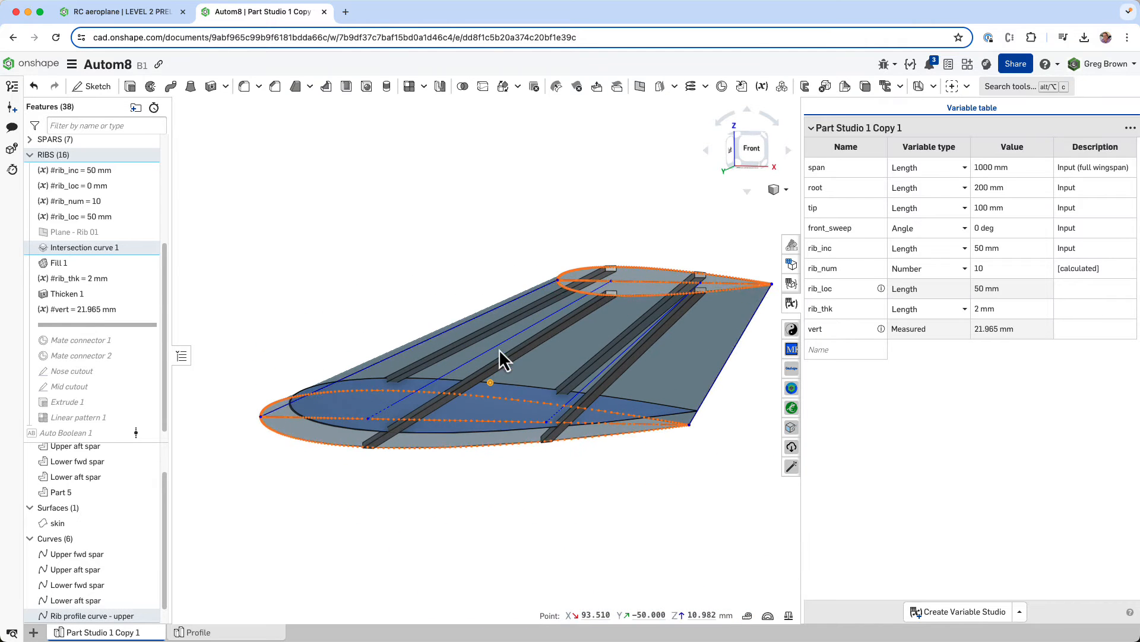
{"action": "left_click", "coordinate": [493, 435]}
{"action": "right_click_drag", "start_coordinate": [494, 437], "coordinate": [547, 502]}
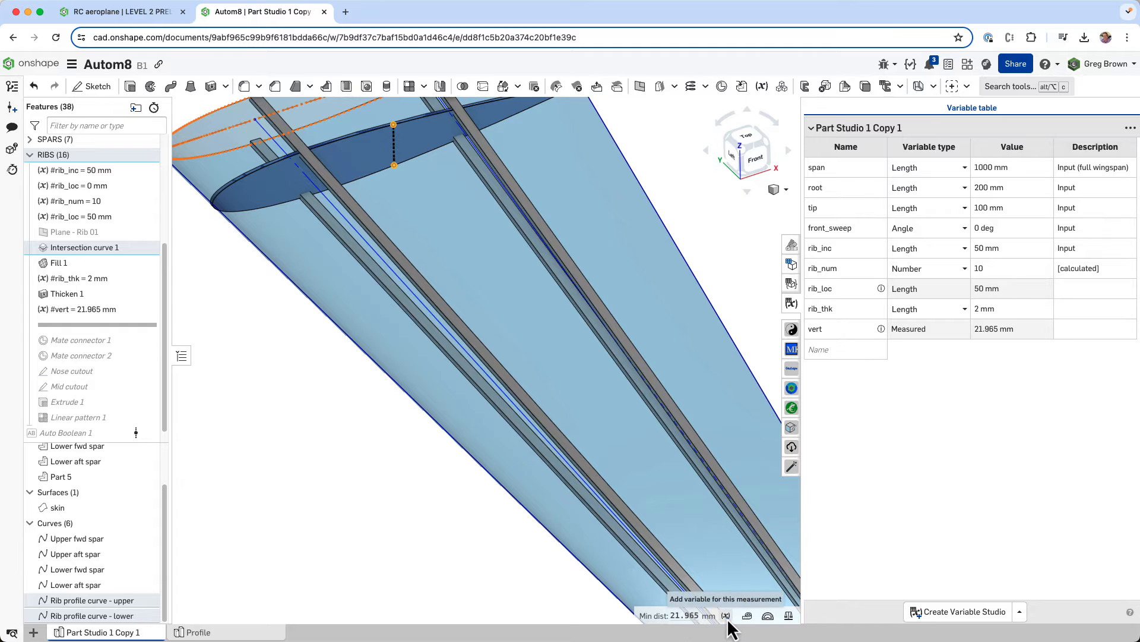
{"action": "scroll", "coordinate": [538, 554], "scroll_direction": "down", "scroll_amount": 2}
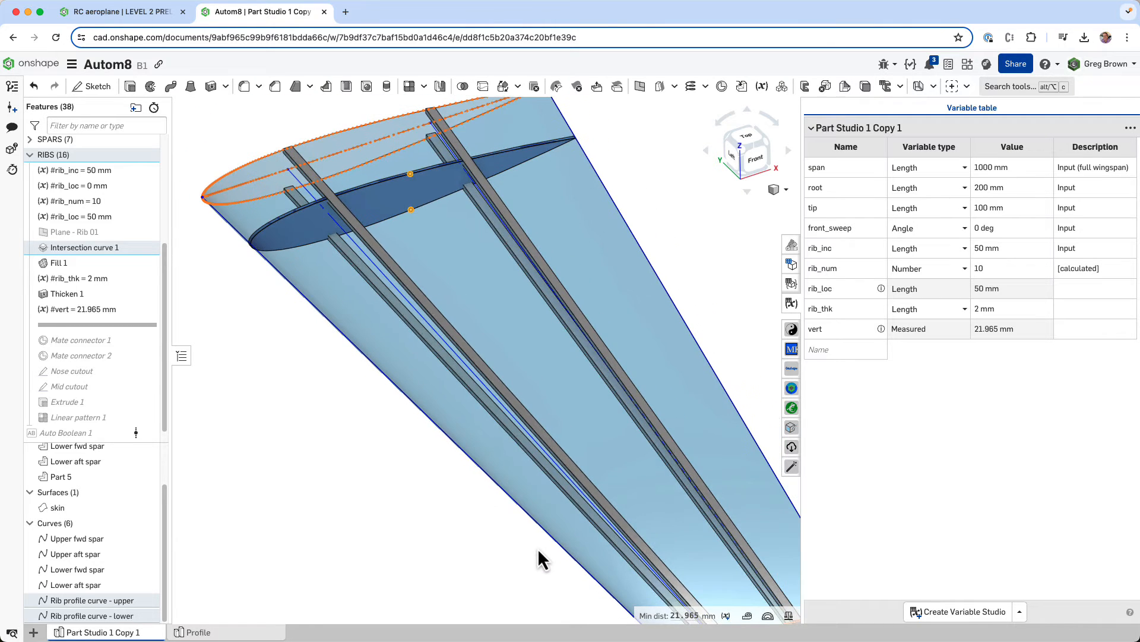
- Create a measured distance variable named demo_var from the measurement between the two rib edge points
{"action": "left_click", "coordinate": [726, 615]}
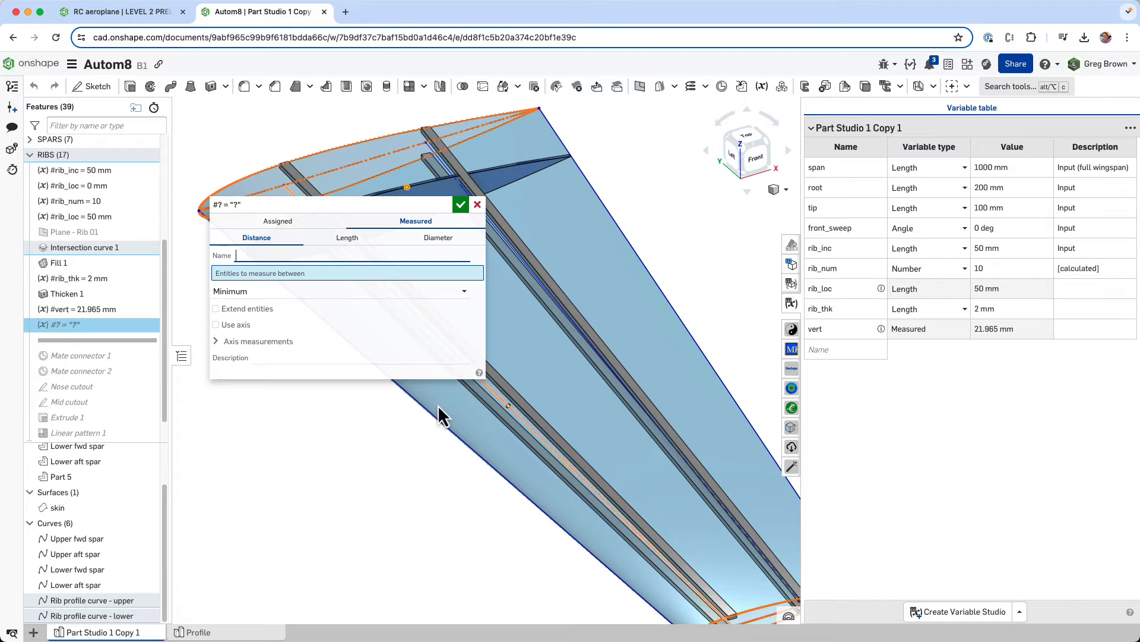
{"action": "type", "text": "demo_v"}
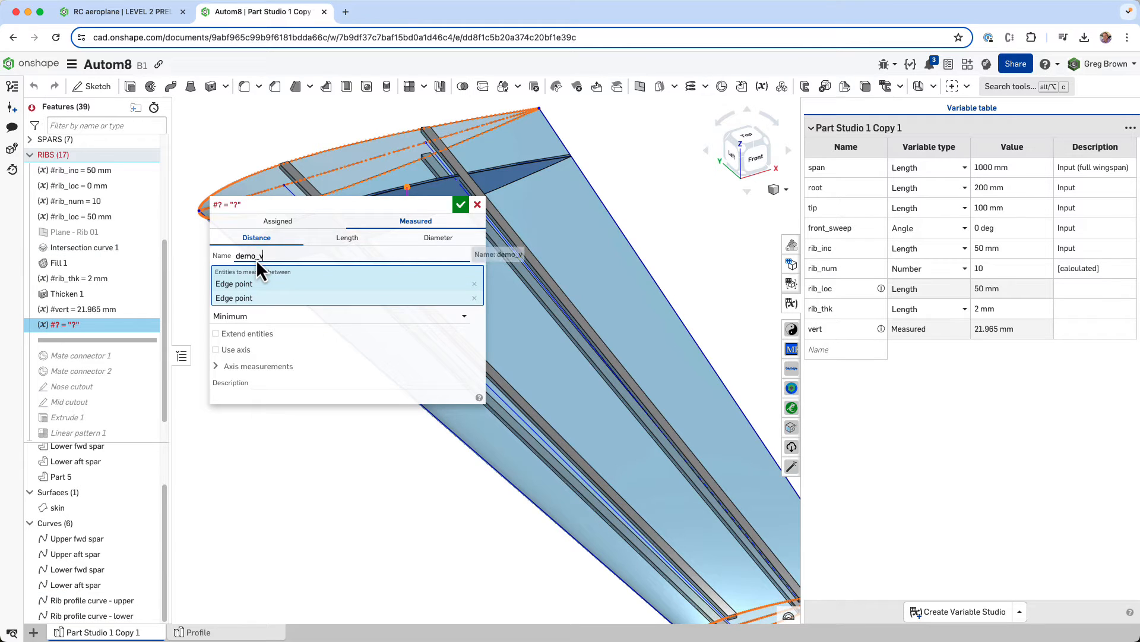
{"action": "type", "text": "ar"}
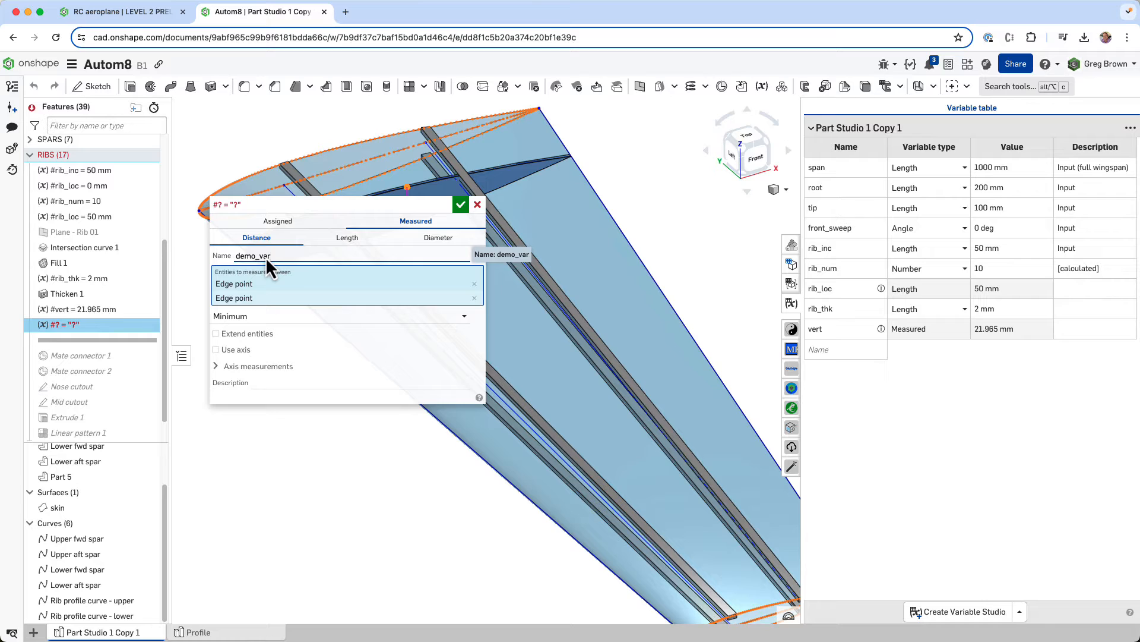
{"action": "key", "text": "Return"}
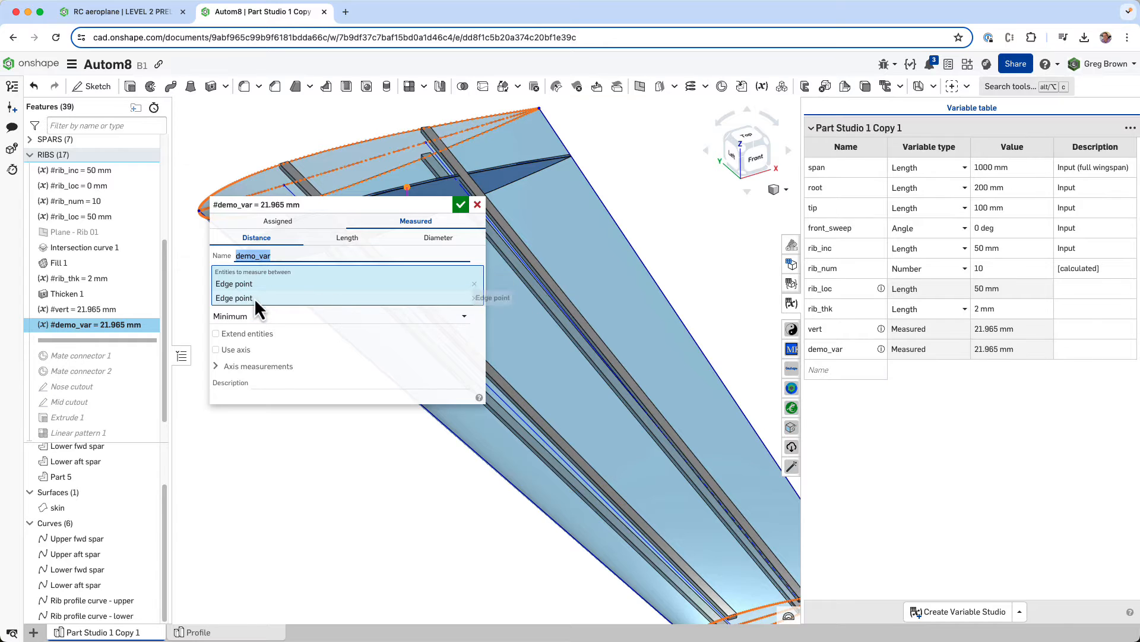
- Review the axis measurement, value-to-record and minimum/maximum options of demo_var, and discard the variable
{"action": "left_click", "coordinate": [216, 366]}
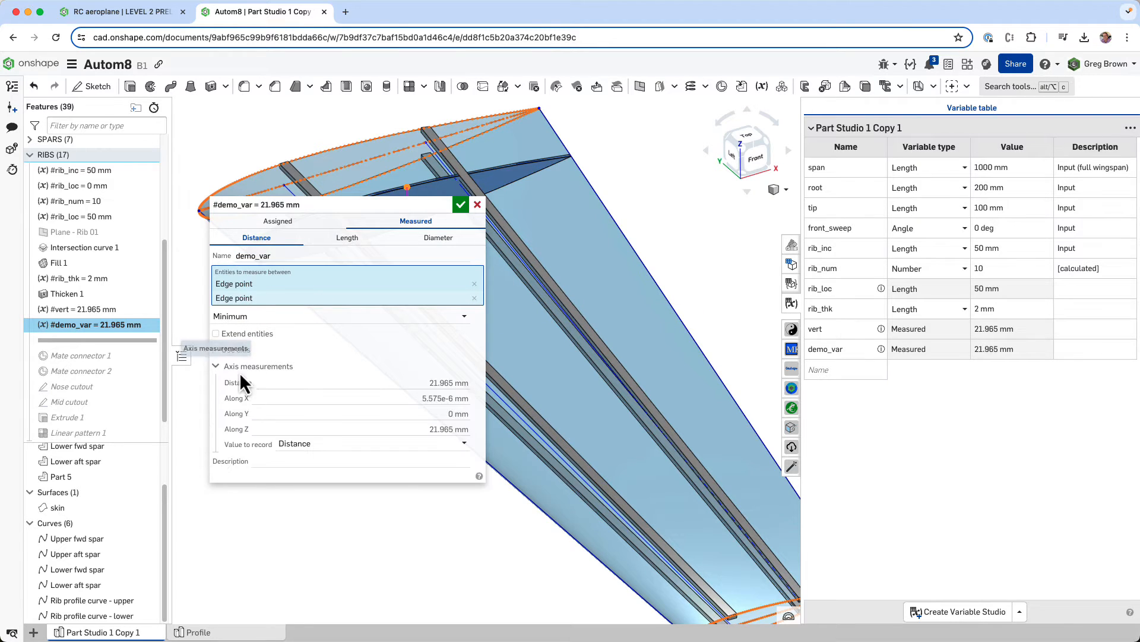
{"action": "left_click", "coordinate": [318, 440]}
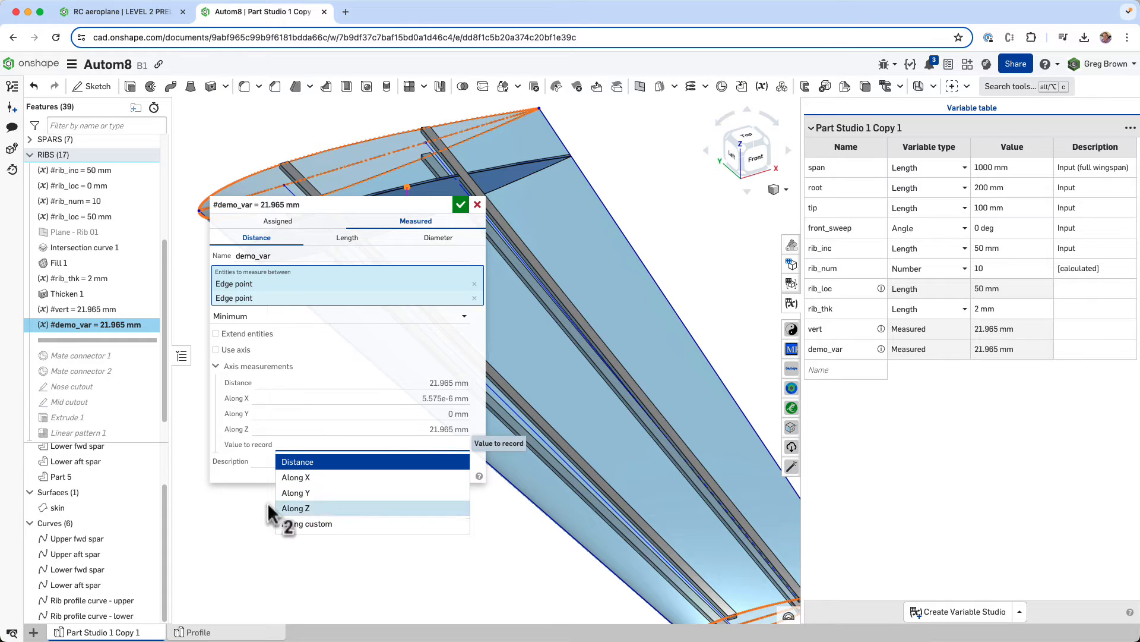
{"action": "left_click", "coordinate": [259, 475]}
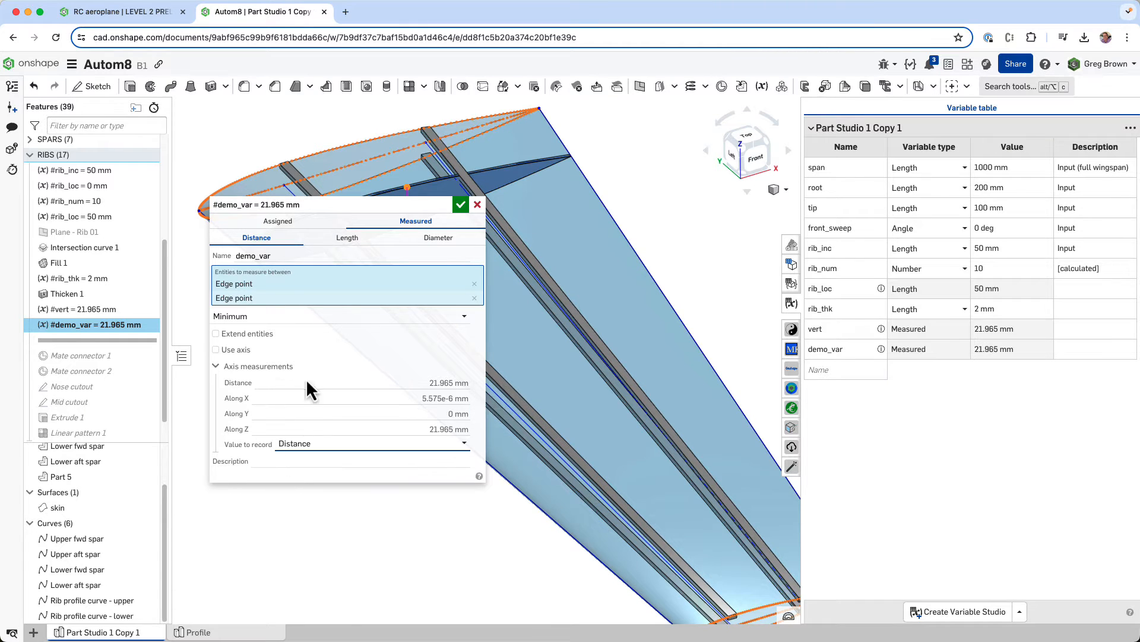
{"action": "left_click", "coordinate": [239, 321]}
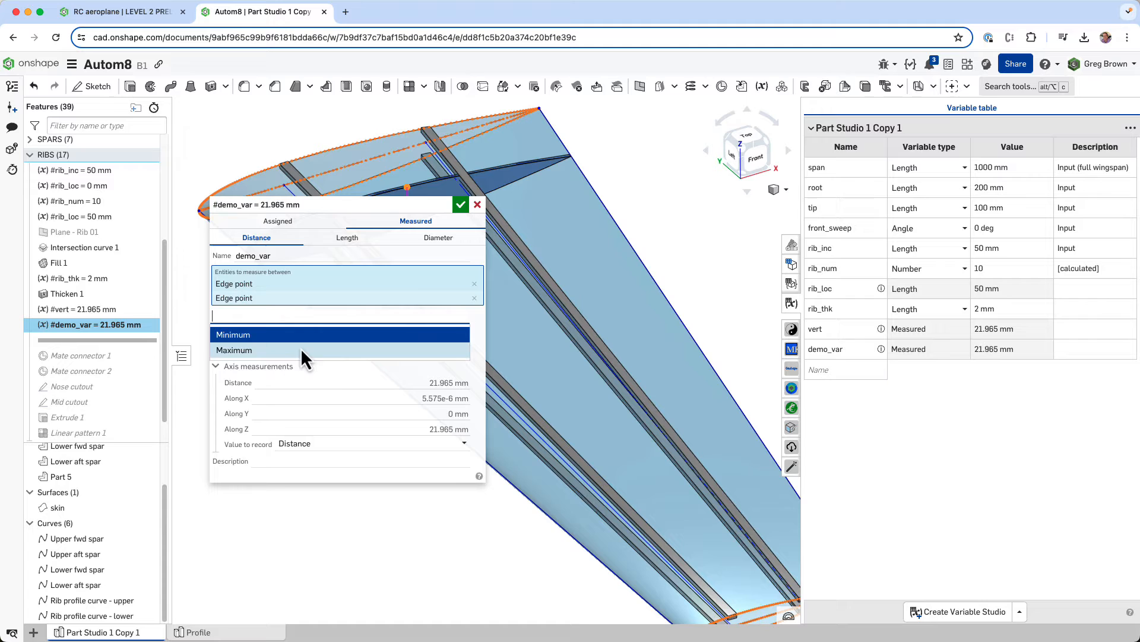
{"action": "left_click", "coordinate": [332, 367]}
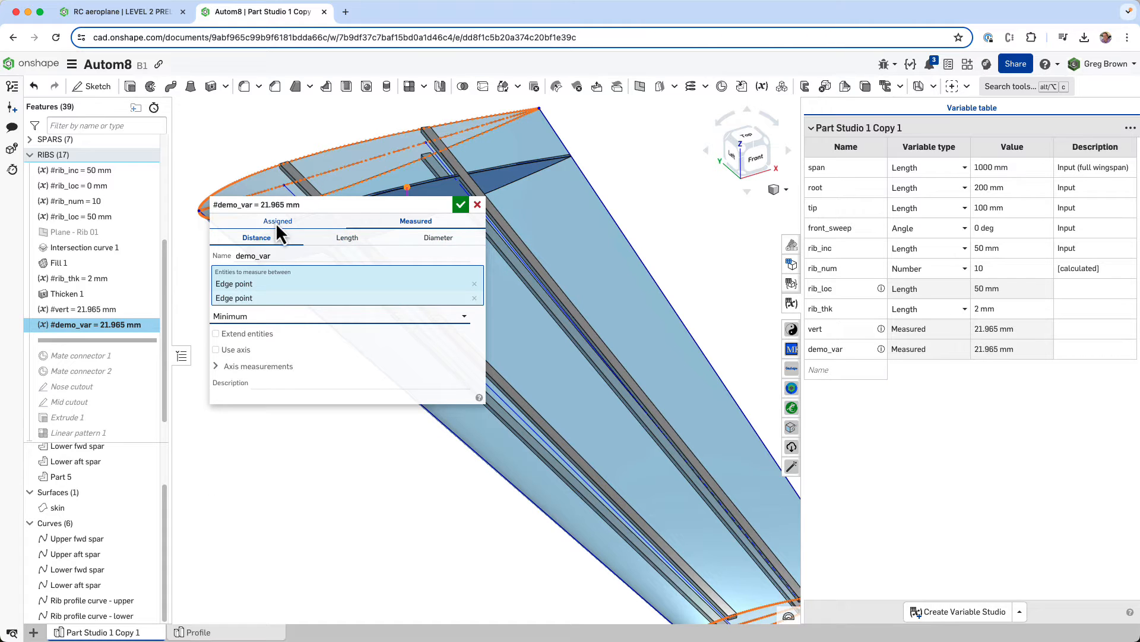
{"action": "left_click", "coordinate": [478, 204]}
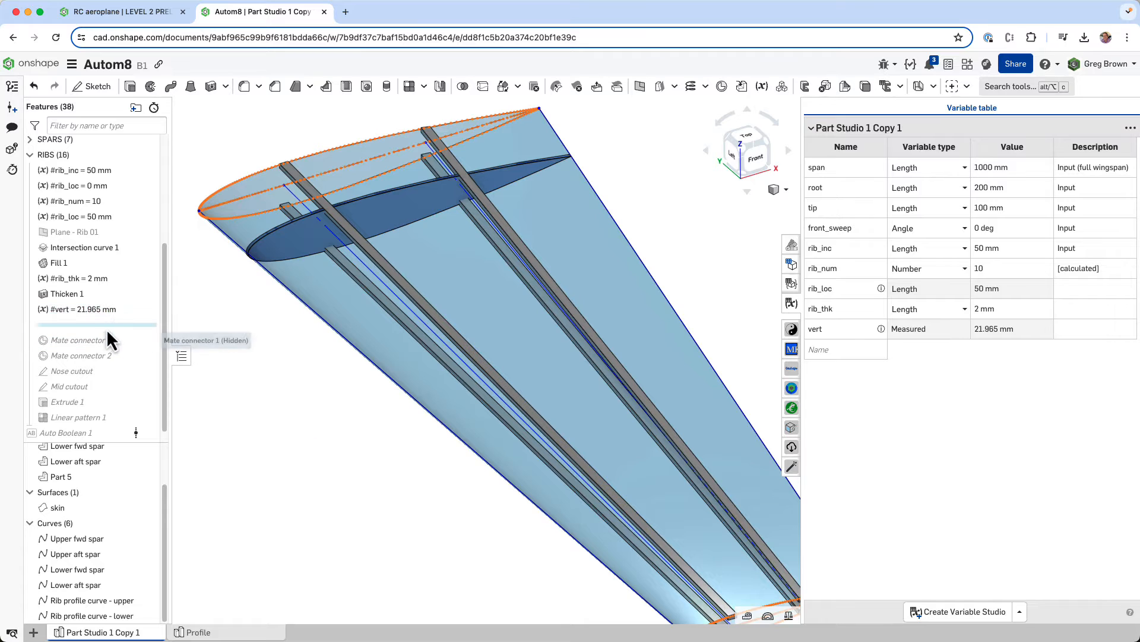
- Roll the feature history forward past Mate connector 1 and Mate connector 2, and show Mate connector 1 at the rib's nose
{"action": "left_click_drag", "start_coordinate": [109, 326], "coordinate": [109, 357]}
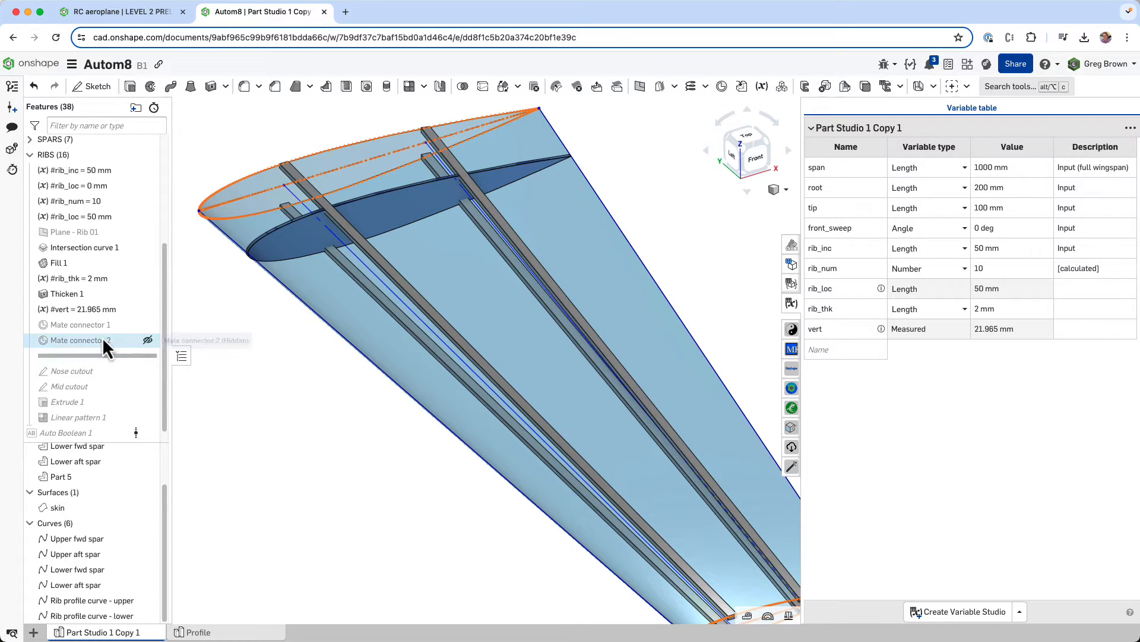
{"action": "left_click", "coordinate": [148, 324]}
{"action": "right_click_drag", "start_coordinate": [190, 322], "coordinate": [284, 290]}
{"action": "scroll", "coordinate": [269, 308], "scroll_direction": "up", "scroll_amount": 5}
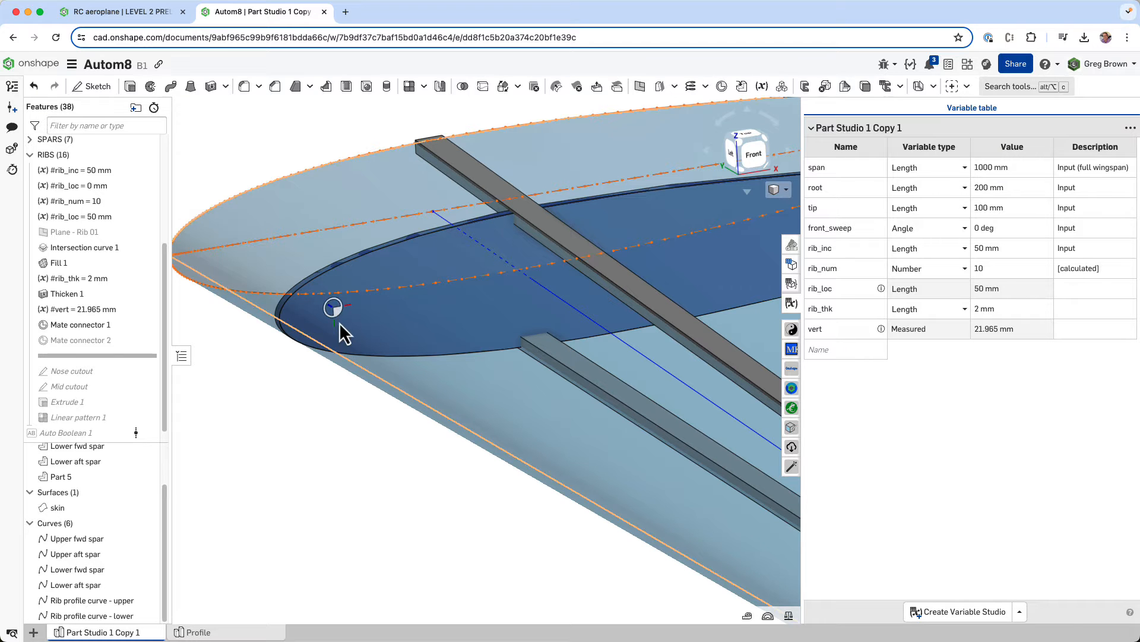
{"action": "scroll", "coordinate": [389, 297], "scroll_direction": "down", "scroll_amount": 3}
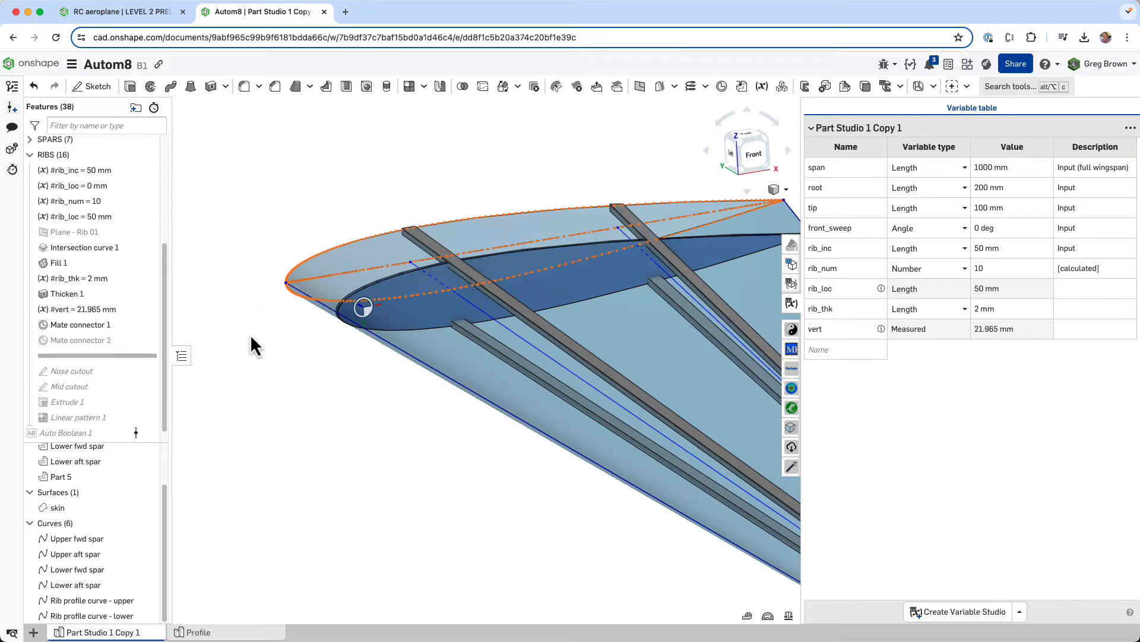
- Inspect the origin face, move settings and X translation expression in the definition of Mate connector 1
{"action": "right_click", "coordinate": [115, 325]}
{"action": "left_click", "coordinate": [159, 354]}
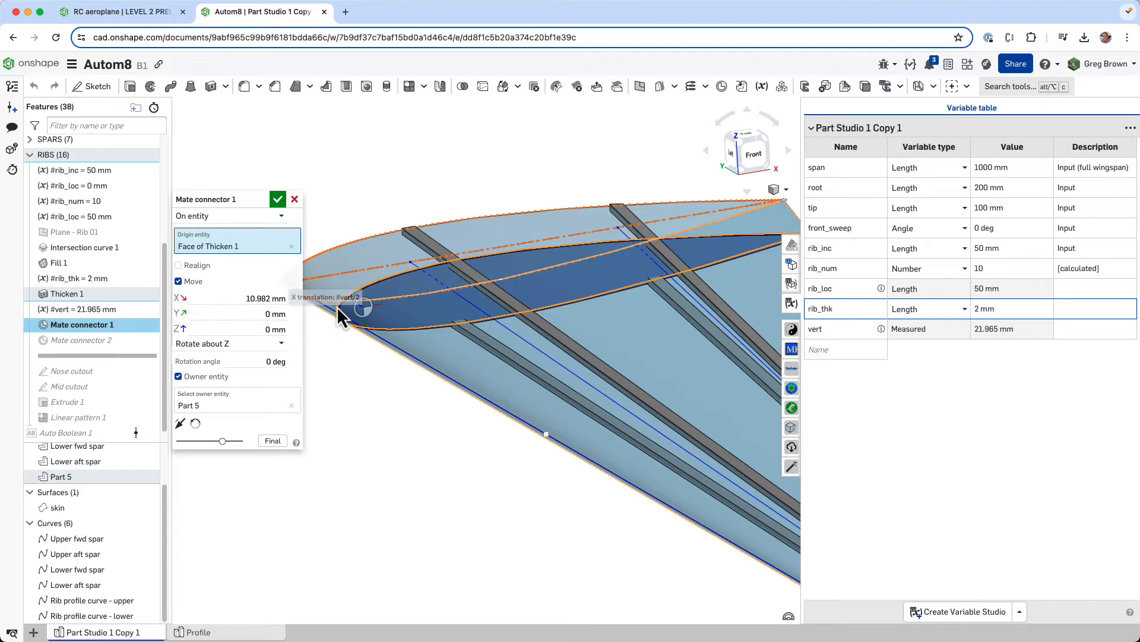
{"action": "scroll", "coordinate": [339, 312], "scroll_direction": "up", "scroll_amount": 4}
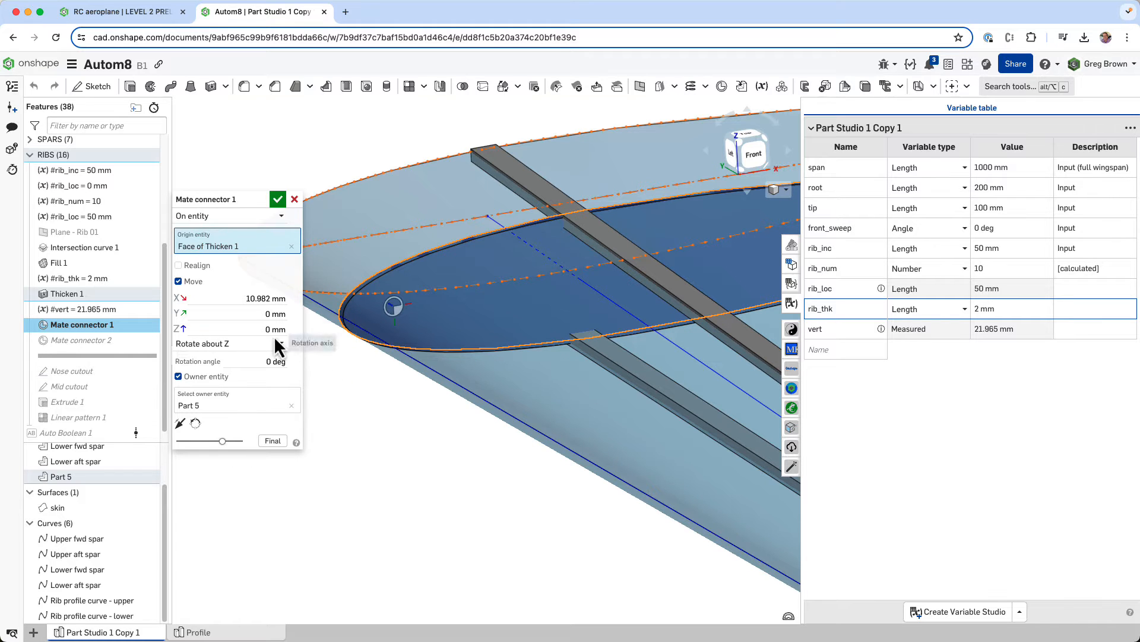
{"action": "left_click", "coordinate": [245, 298]}
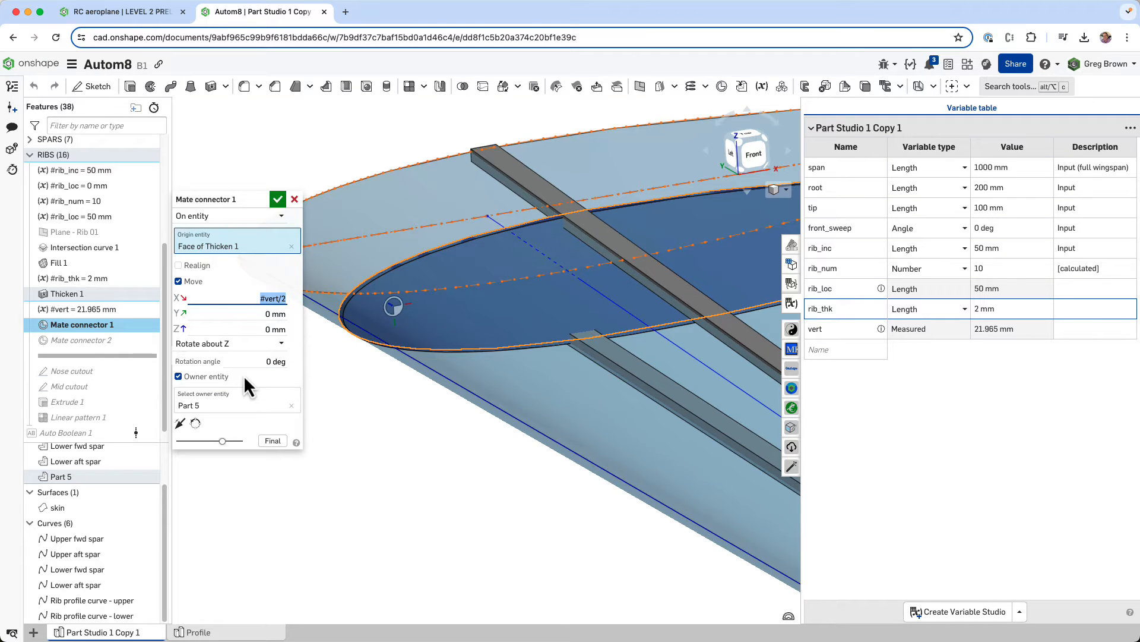
{"action": "left_click", "coordinate": [277, 199]}
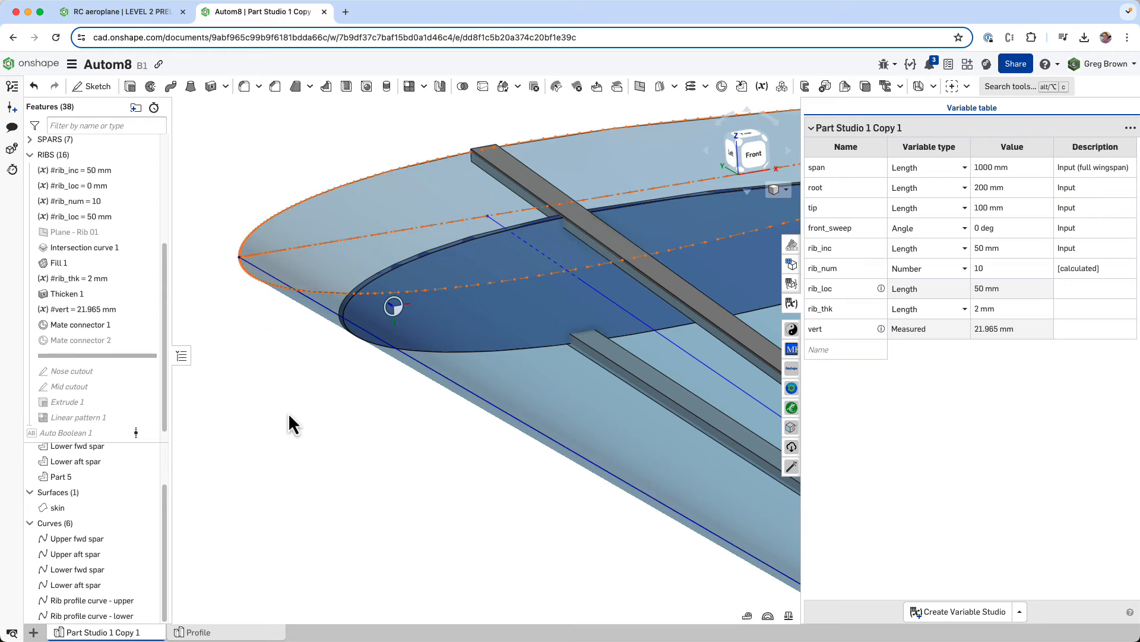
- Show Mate connector 2 and examine its origin entity and placement on the rib face
{"action": "left_click", "coordinate": [144, 326]}
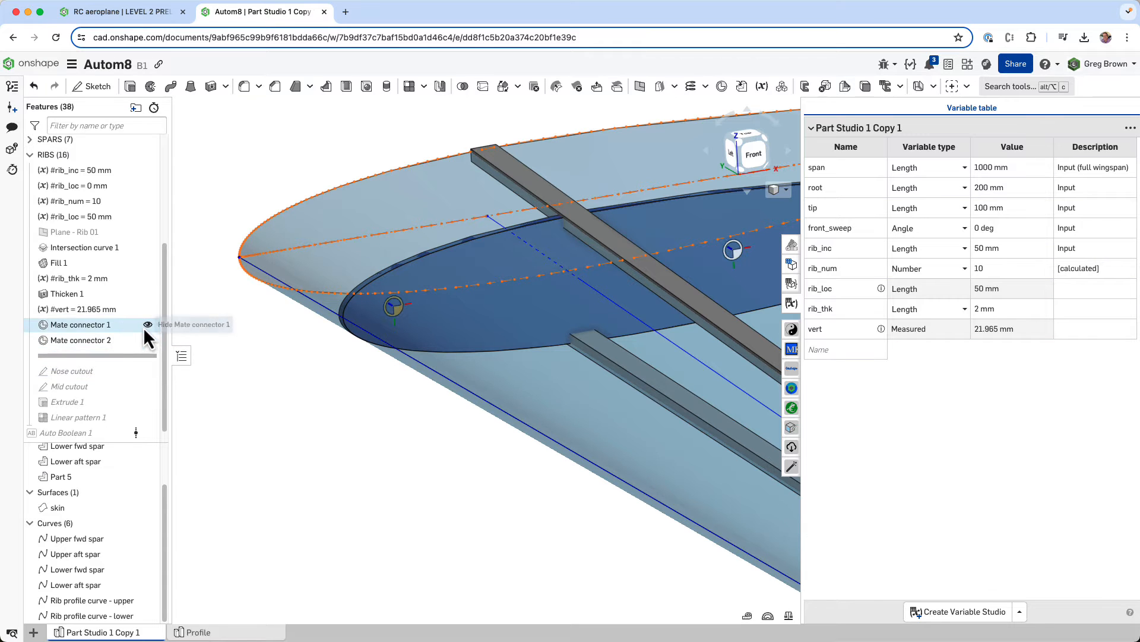
{"action": "right_click", "coordinate": [149, 341]}
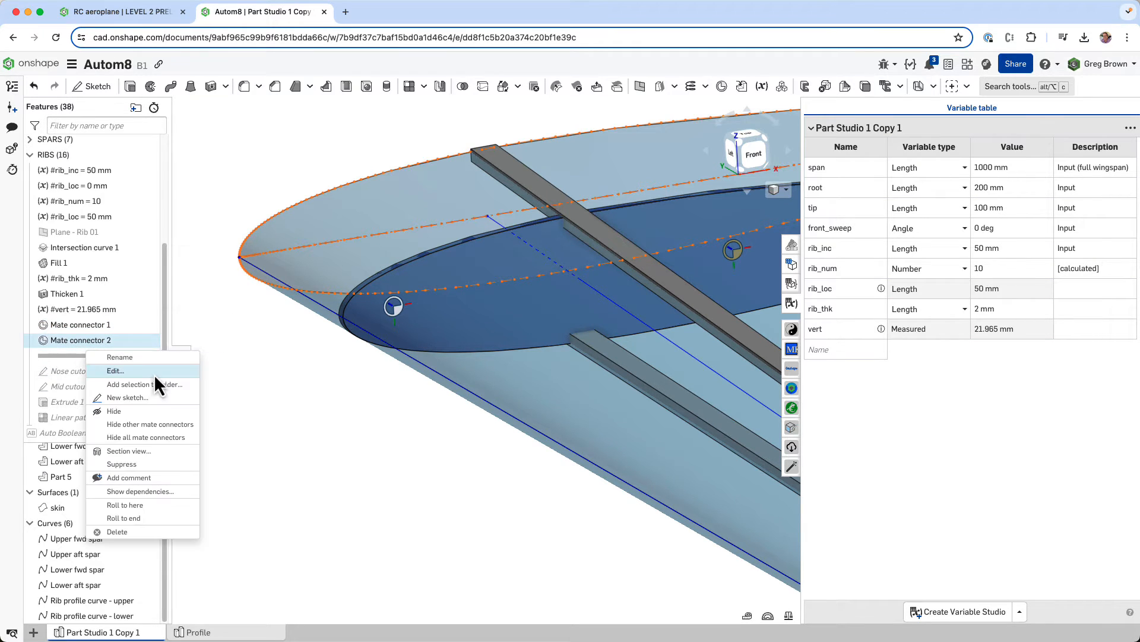
{"action": "left_click", "coordinate": [157, 375]}
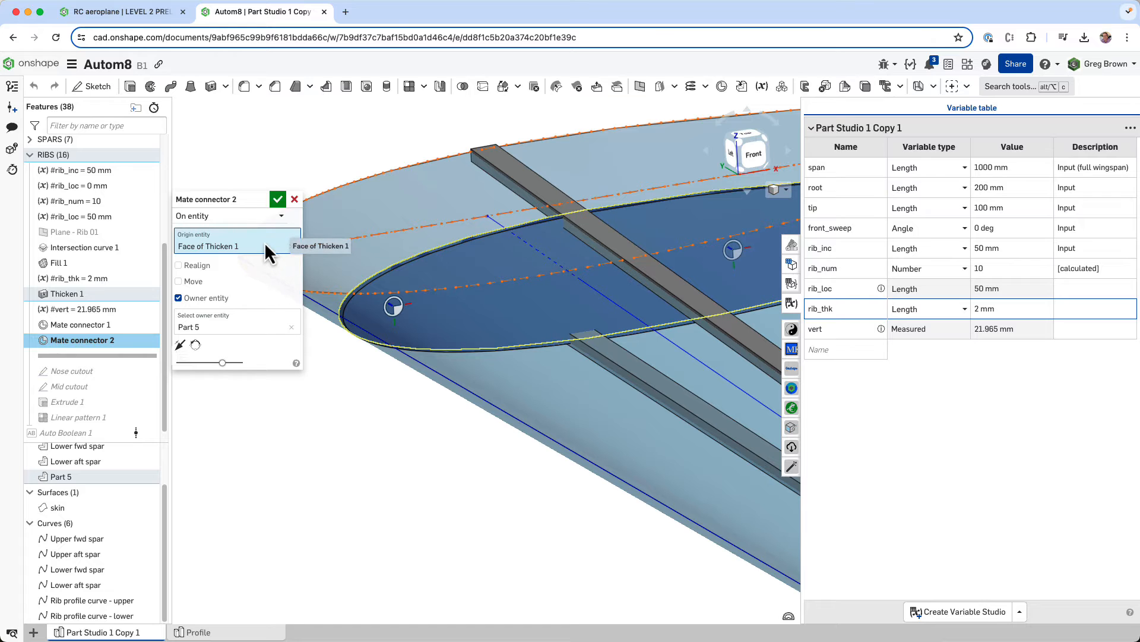
{"action": "scroll", "coordinate": [509, 331], "scroll_direction": "down", "scroll_amount": 5}
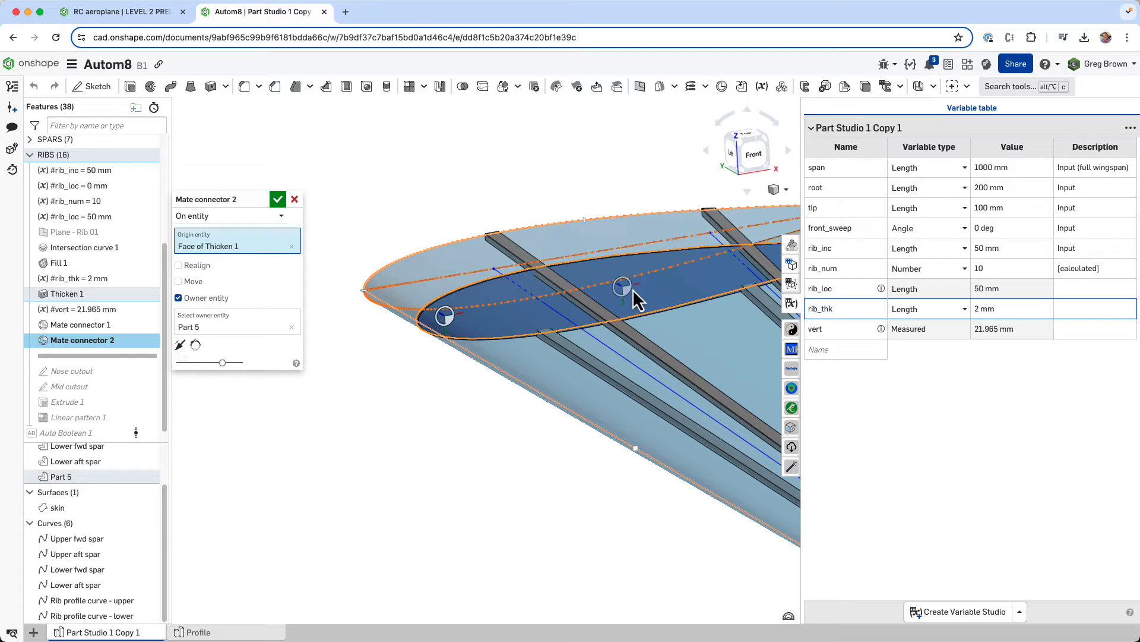
{"action": "left_click", "coordinate": [277, 201]}
- Roll the feature history forward past the Nose cutout sketch, and hide Mate connector 1 and the skin surface to expose the rib
{"action": "left_click_drag", "start_coordinate": [100, 356], "coordinate": [95, 373]}
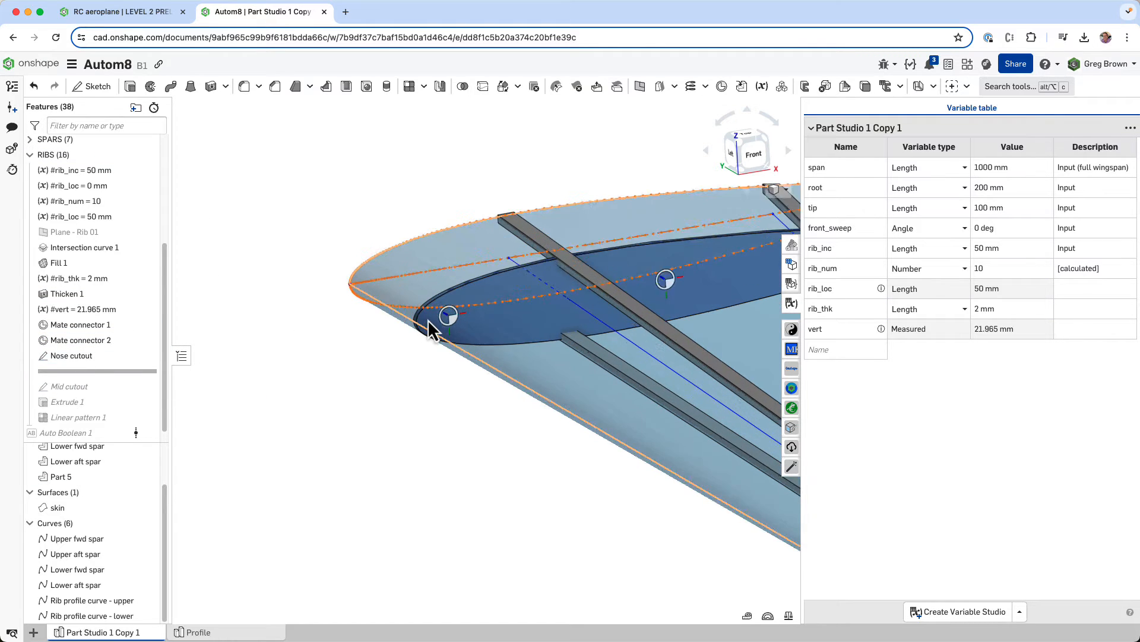
{"action": "scroll", "coordinate": [428, 319], "scroll_direction": "up", "scroll_amount": 3}
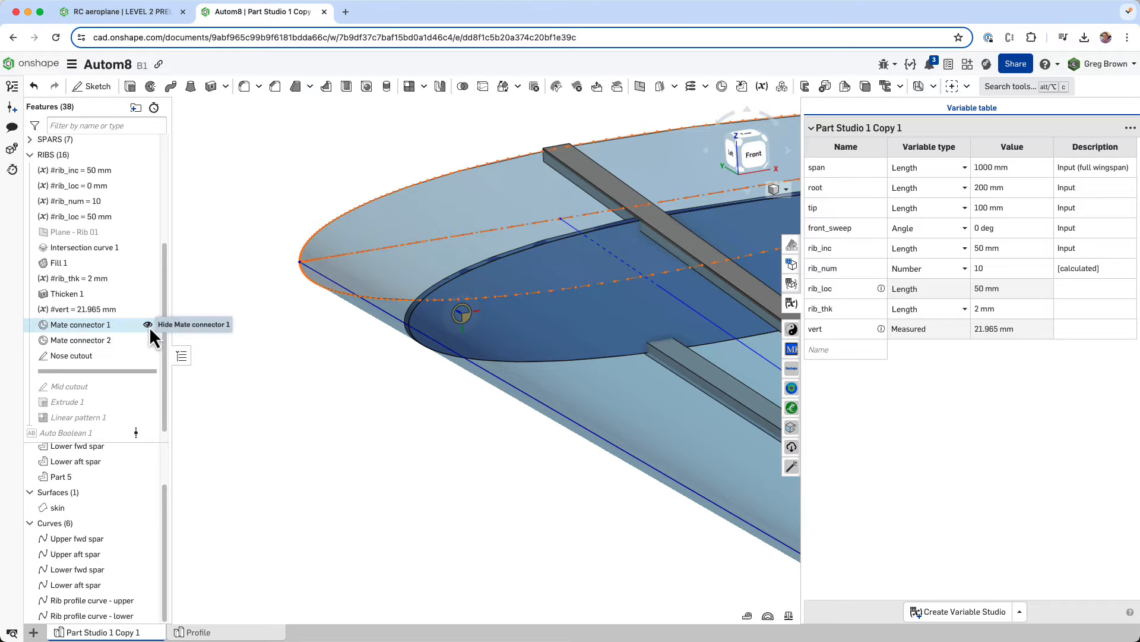
{"action": "left_click", "coordinate": [148, 324]}
{"action": "right_click_drag", "start_coordinate": [484, 326], "coordinate": [486, 335]}
{"action": "left_click", "coordinate": [148, 507]}
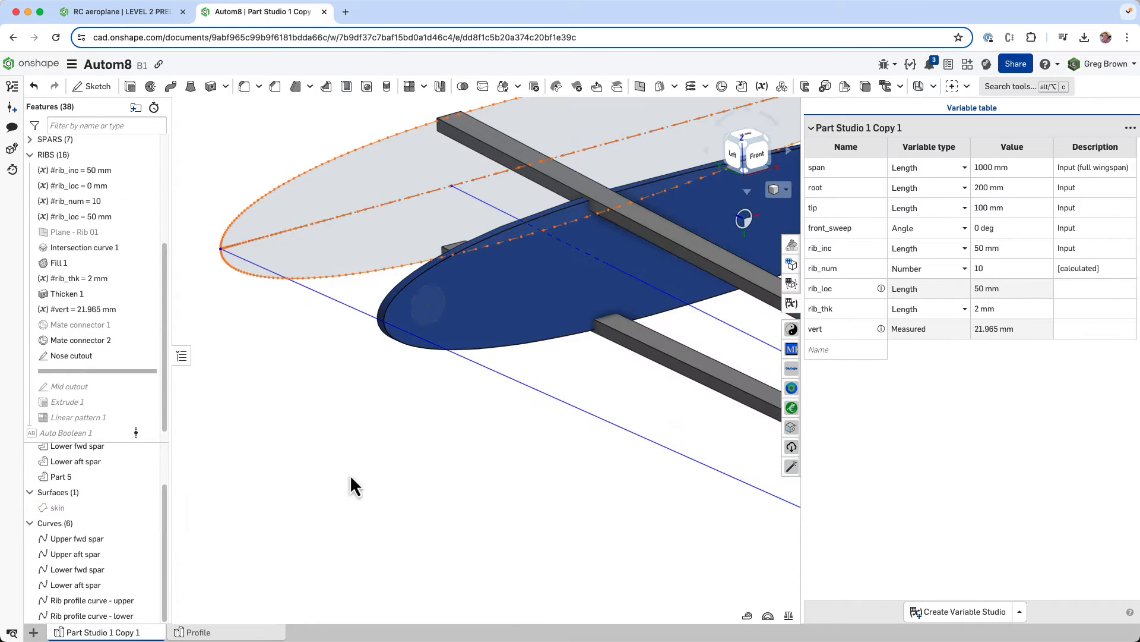
{"action": "right_click_drag", "start_coordinate": [354, 486], "coordinate": [158, 420]}
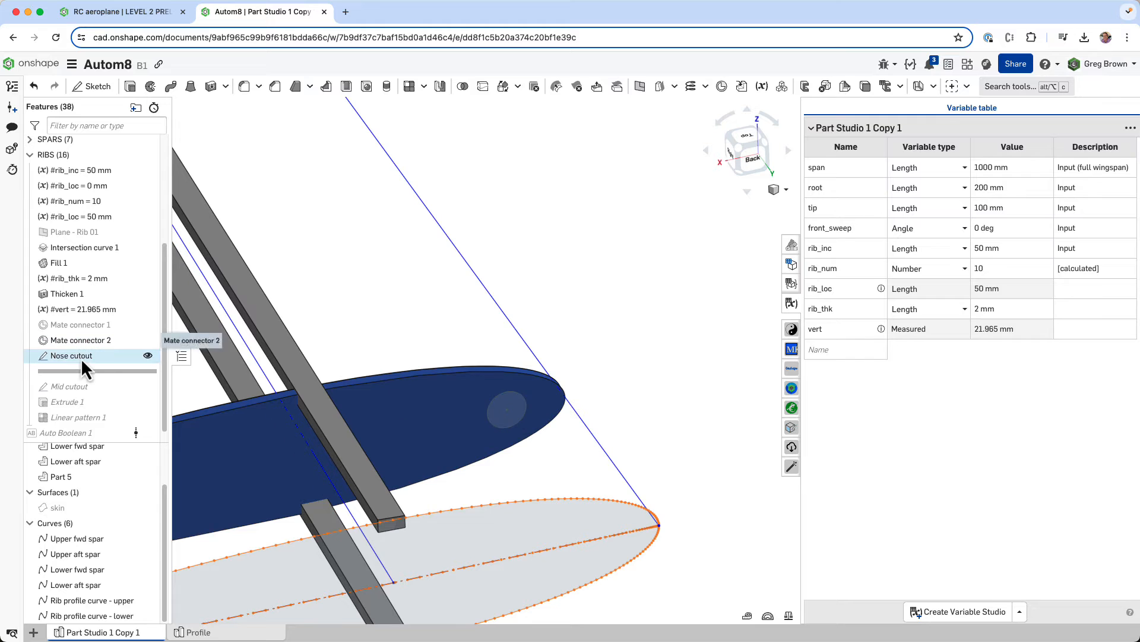
- Open the Nose cutout sketch, inspect the circle's diameter expression with expressions shown, and close the sketch
{"action": "right_click", "coordinate": [81, 359]}
{"action": "left_click", "coordinate": [143, 390]}
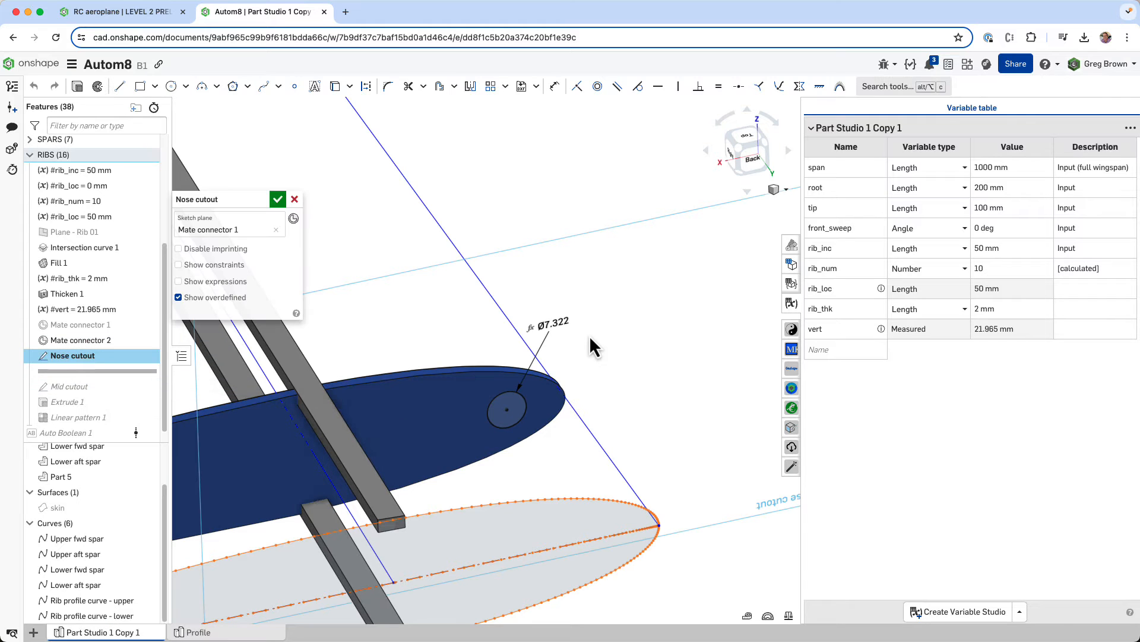
{"action": "double_click", "coordinate": [564, 326]}
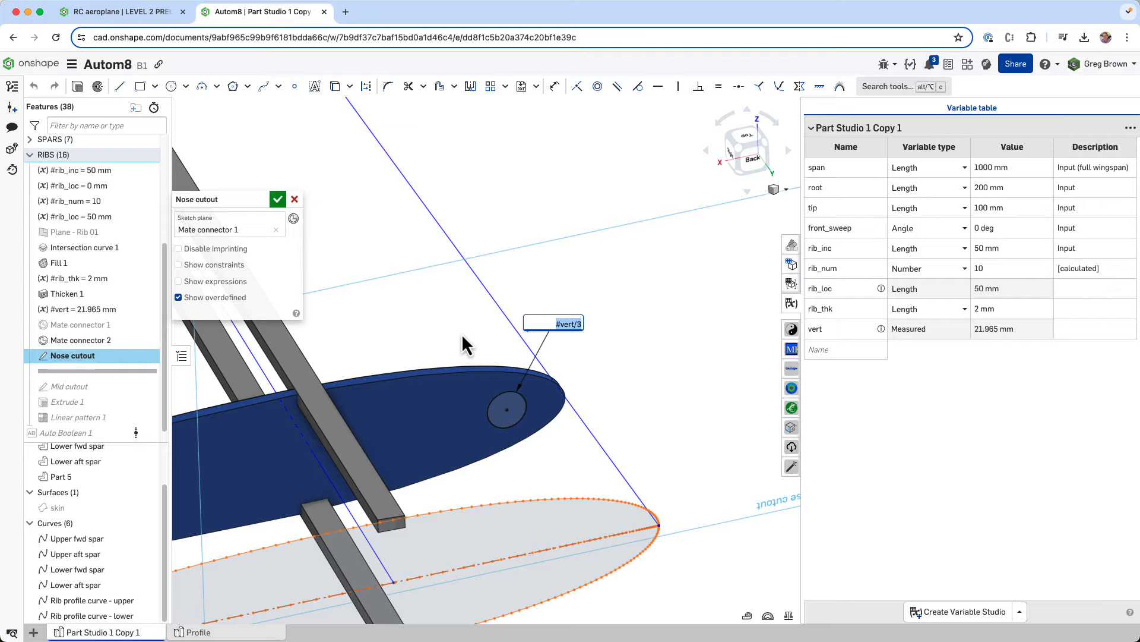
{"action": "key", "text": "Return"}
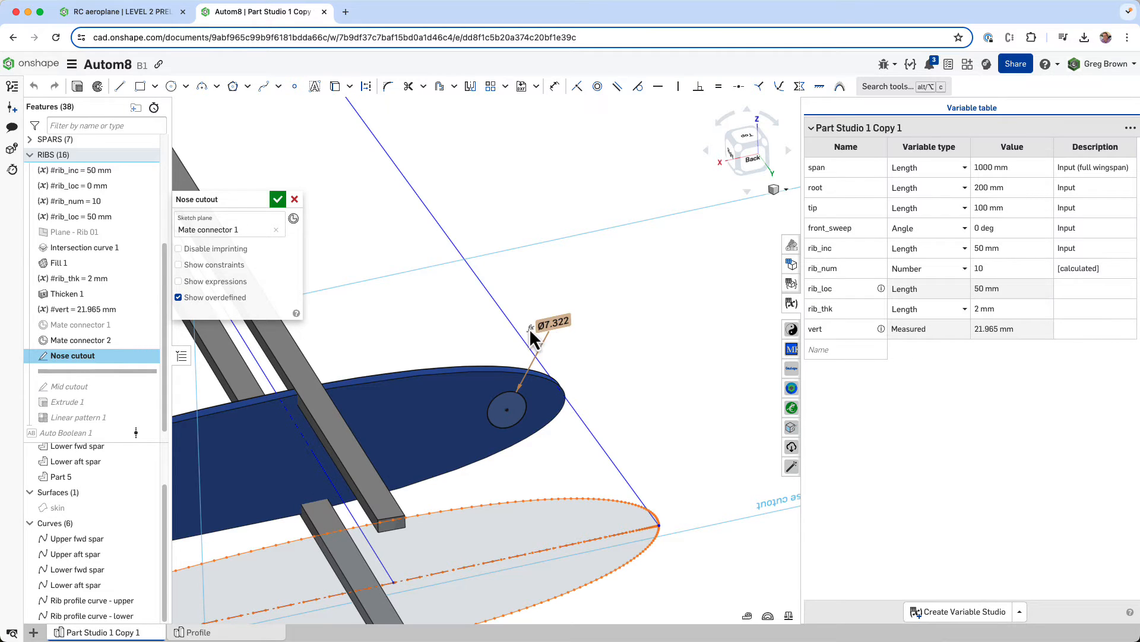
{"action": "right_click_drag", "start_coordinate": [611, 362], "coordinate": [611, 353]}
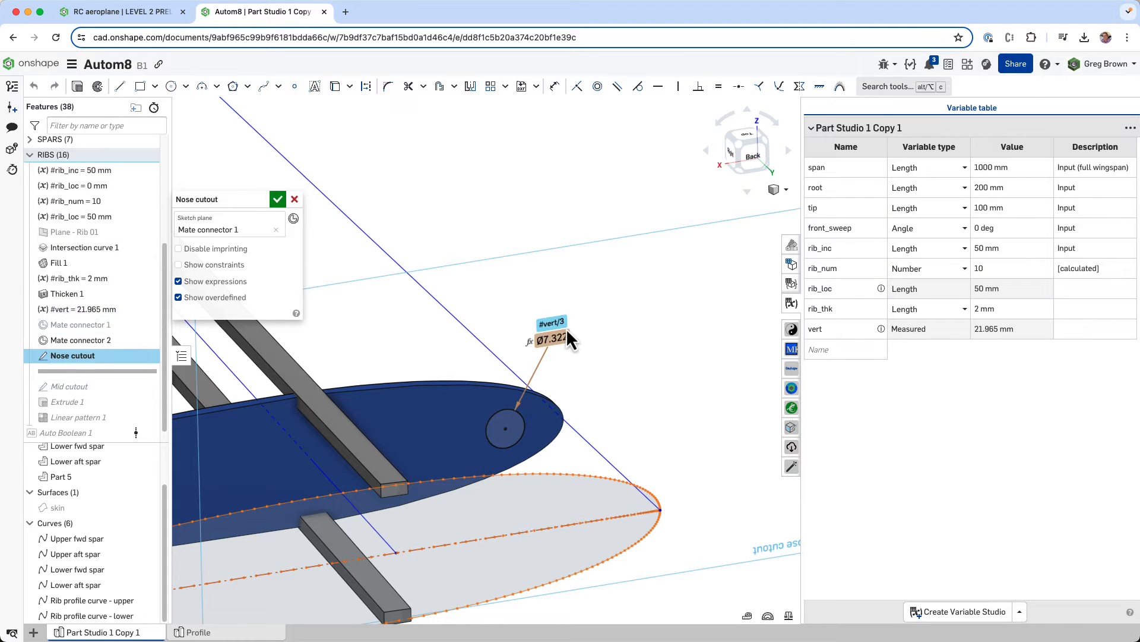
{"action": "mouse_move", "coordinate": [606, 379]}
{"action": "right_mouse_down"}
{"action": "mouse_move", "coordinate": [690, 349]}
{"action": "mouse_move", "coordinate": [605, 371]}
{"action": "mouse_move", "coordinate": [645, 460]}
{"action": "mouse_move", "coordinate": [636, 422]}
{"action": "mouse_move", "coordinate": [562, 438]}
{"action": "mouse_move", "coordinate": [316, 306]}
{"action": "right_mouse_up"}
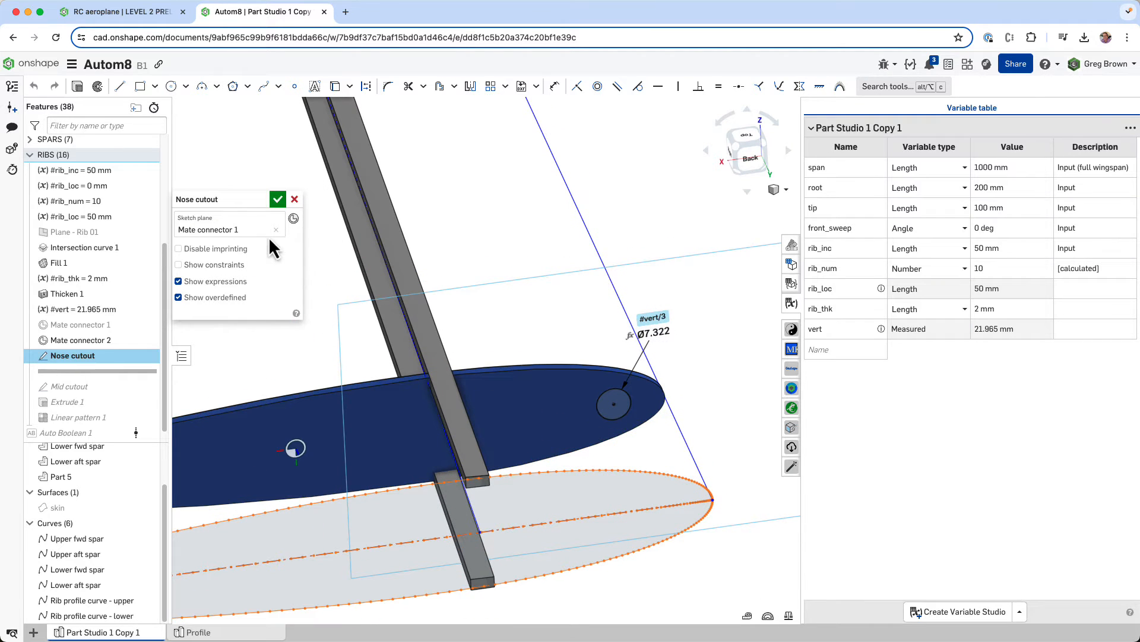
{"action": "left_click", "coordinate": [277, 200]}
- Roll the feature history forward past the Mid cutout sketch and open that sketch for editing
{"action": "left_click_drag", "start_coordinate": [109, 372], "coordinate": [108, 395]}
{"action": "middle_click_drag", "start_coordinate": [355, 345], "coordinate": [565, 318]}
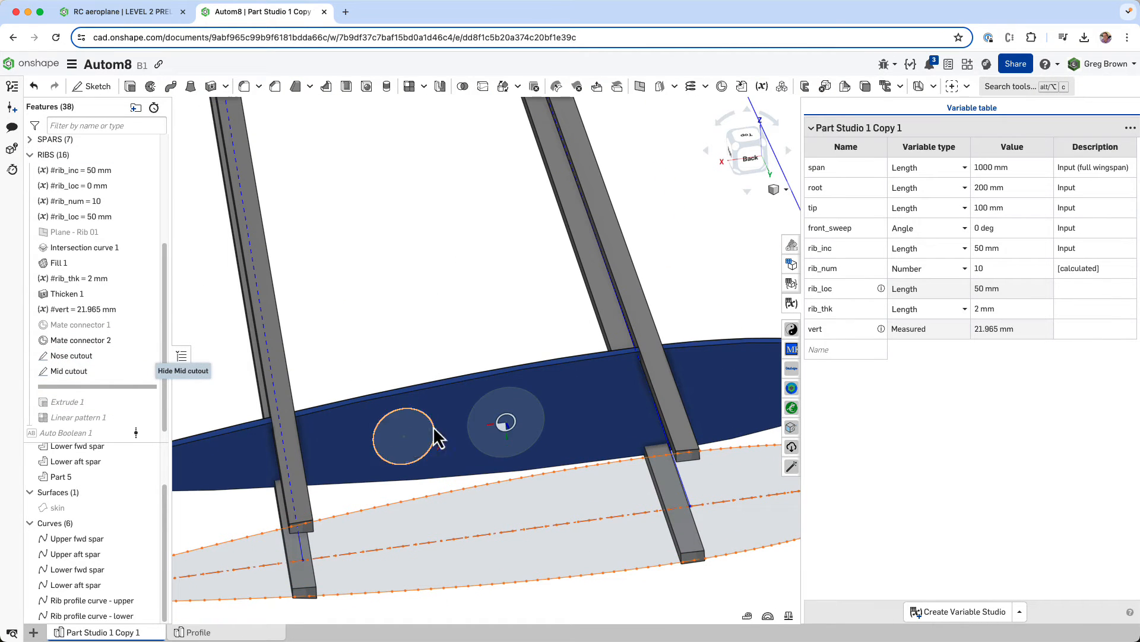
{"action": "right_click", "coordinate": [110, 372]}
{"action": "left_click", "coordinate": [175, 389]}
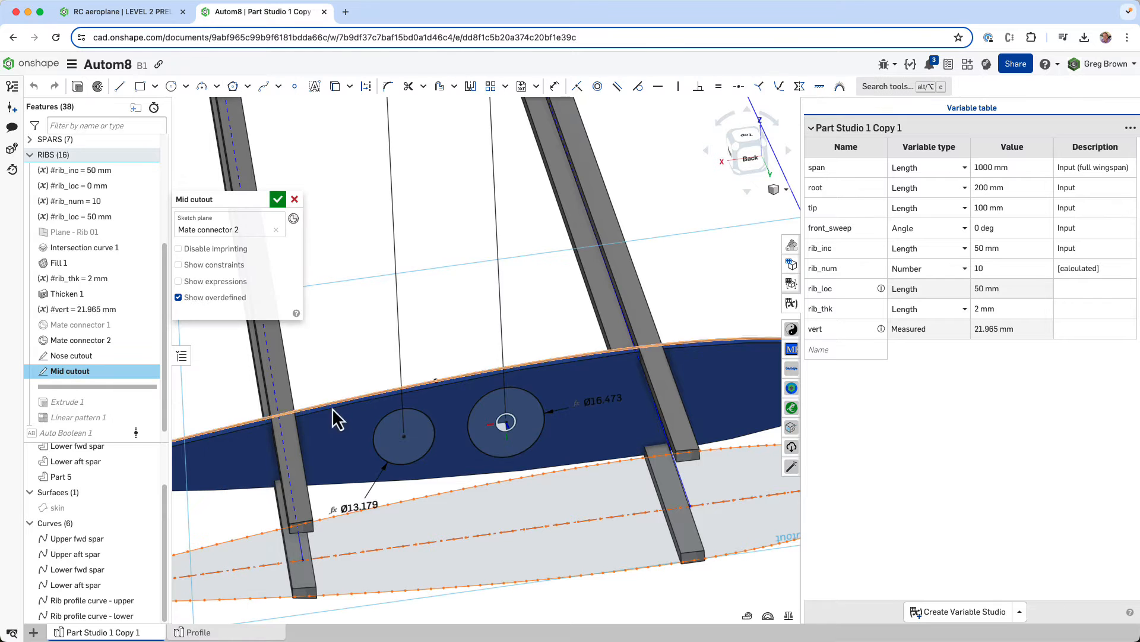
{"action": "scroll", "coordinate": [426, 525], "scroll_direction": "down", "scroll_amount": 10}
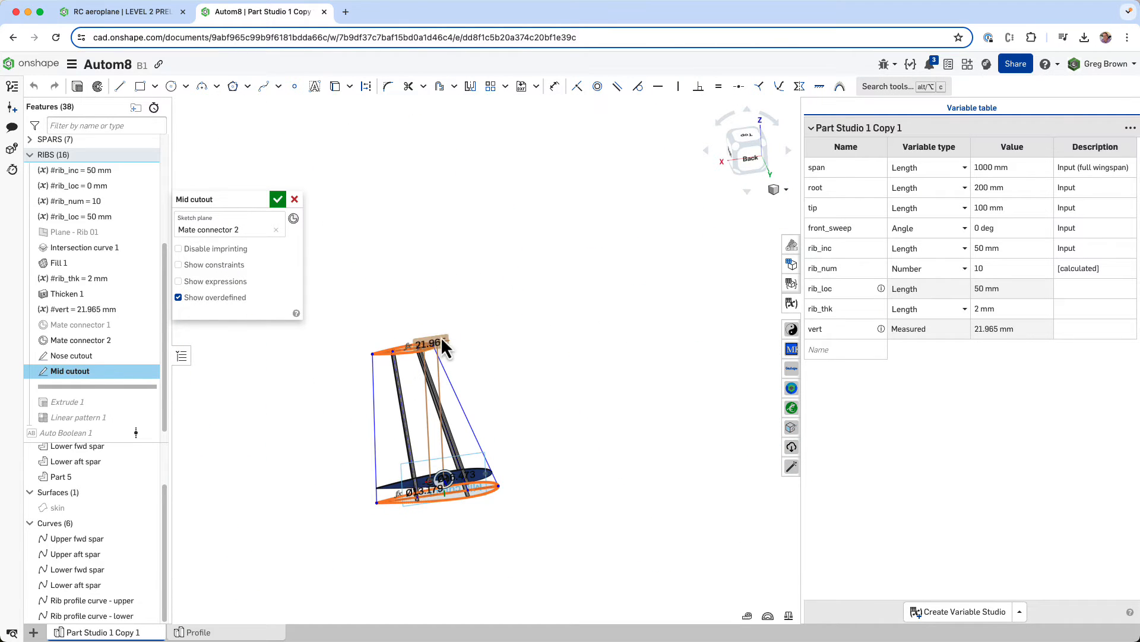
{"action": "scroll", "coordinate": [437, 466], "scroll_direction": "up", "scroll_amount": 8}
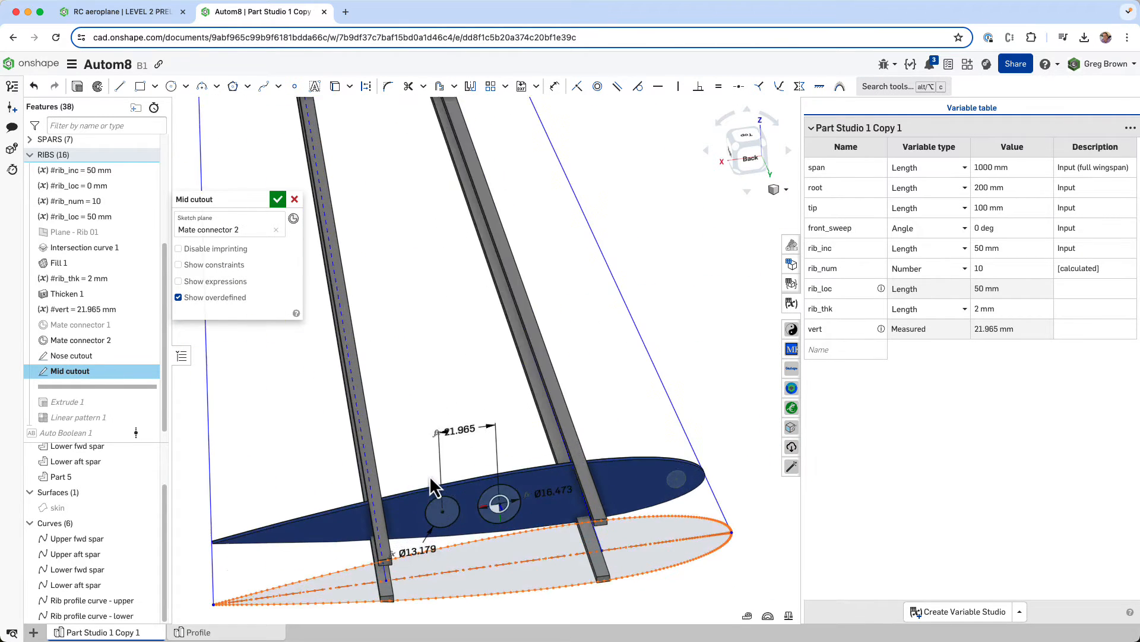
{"action": "right_click_drag", "start_coordinate": [437, 487], "coordinate": [467, 438]}
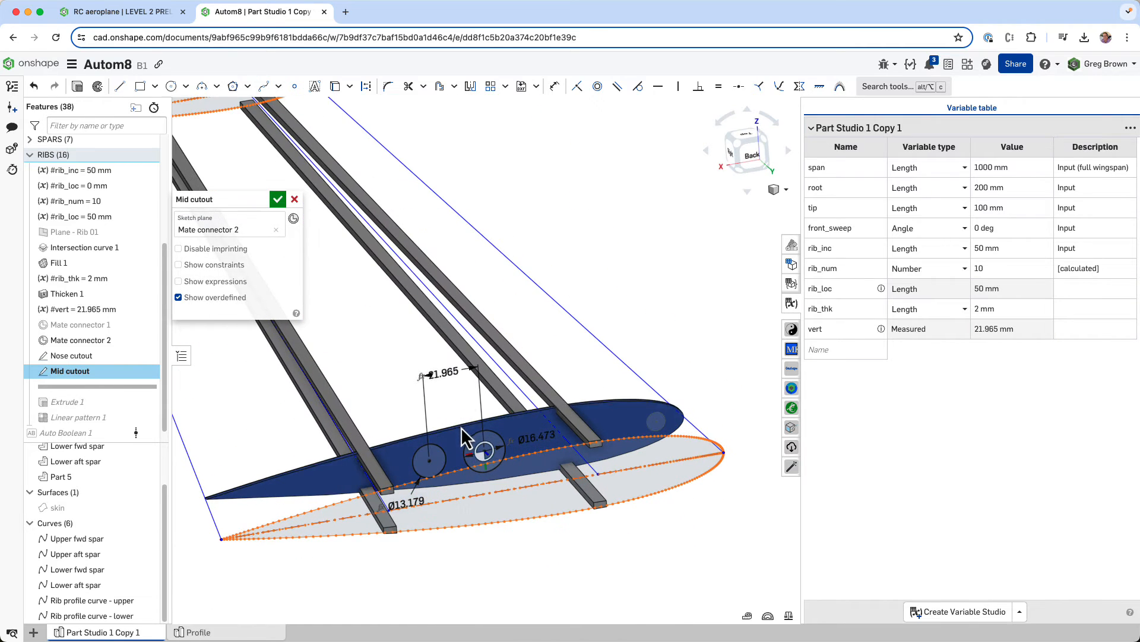
- Move the Mid cutout sketch's circle spacing dimension and both diameter dimensions clear of the geometry, above the rib
{"action": "left_click_drag", "start_coordinate": [411, 387], "coordinate": [397, 381]}
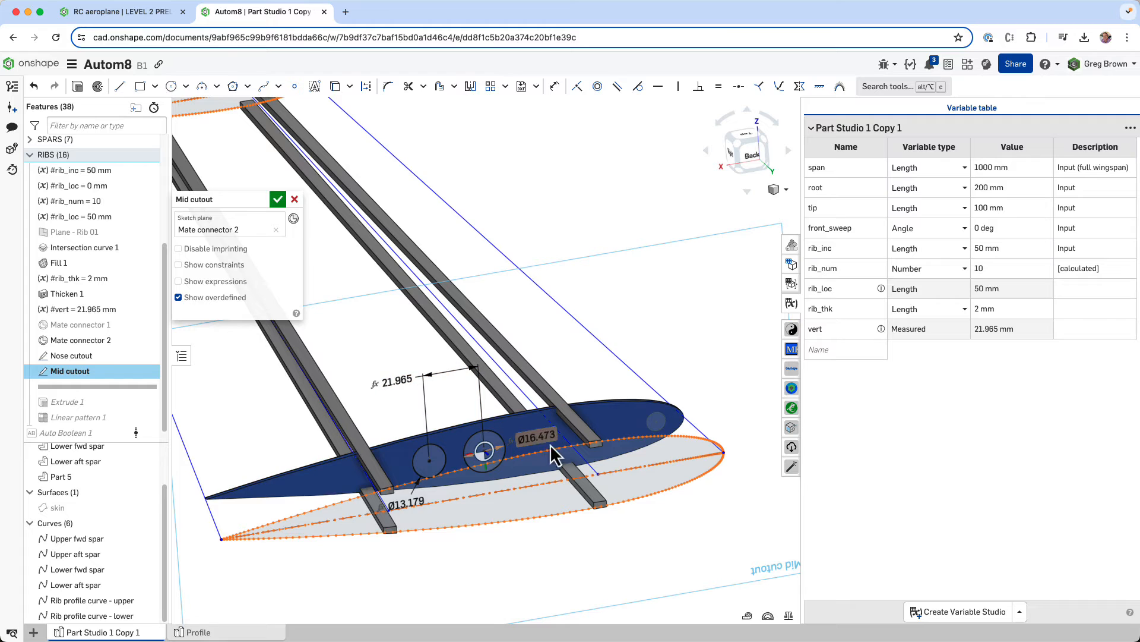
{"action": "left_click_drag", "start_coordinate": [526, 425], "coordinate": [463, 411]}
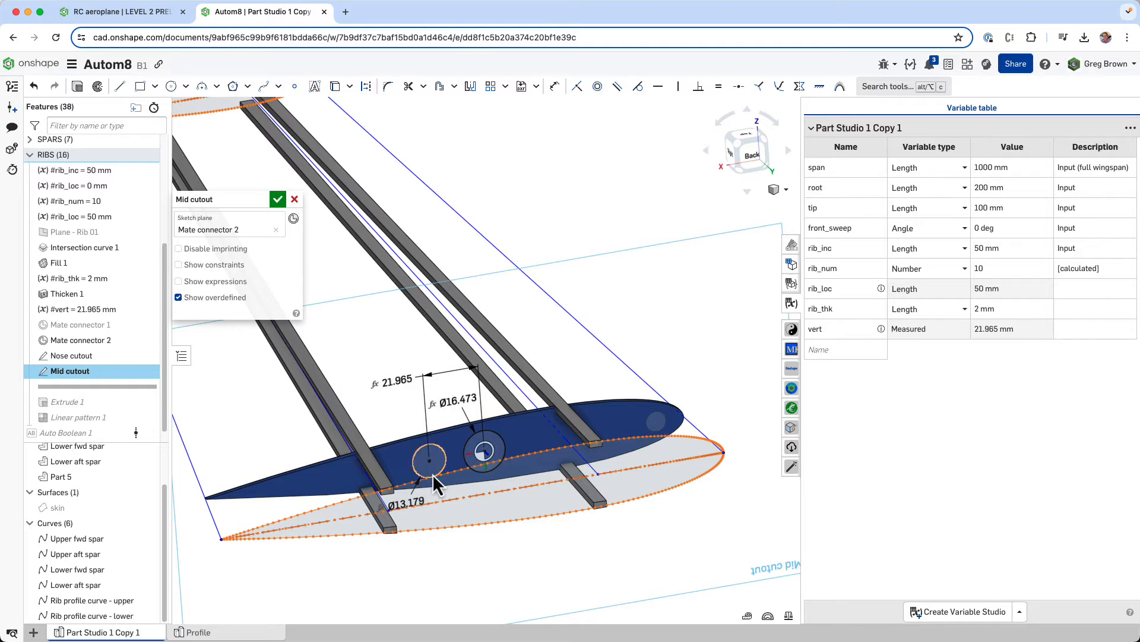
{"action": "left_click_drag", "start_coordinate": [412, 501], "coordinate": [387, 410]}
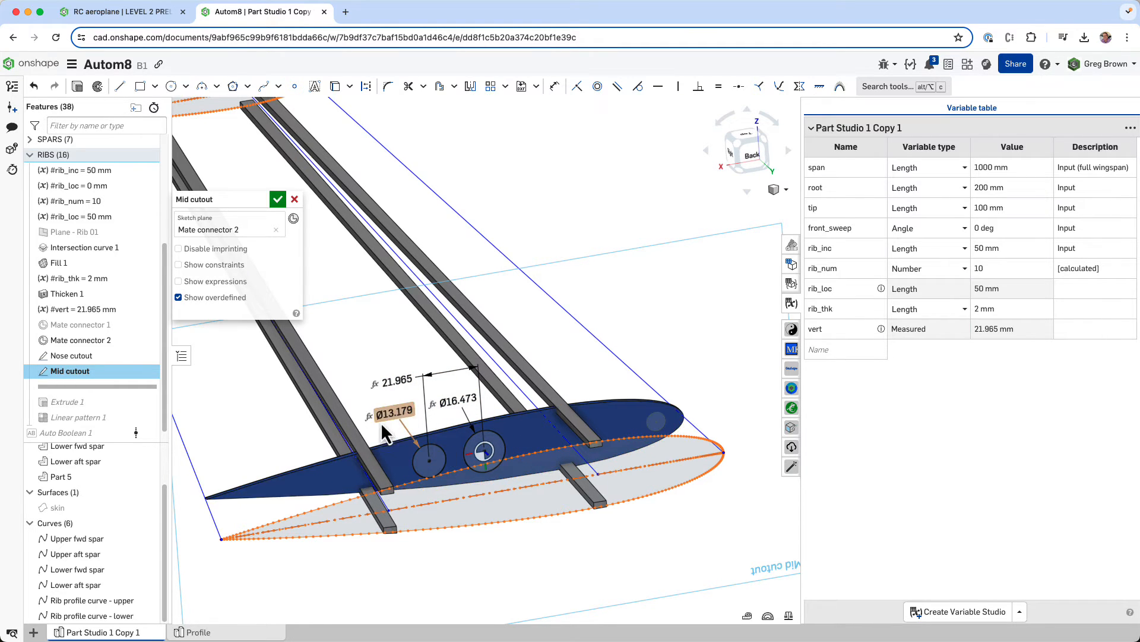
- Show the expressions driving the Mid cutout dimensions, and accept the sketch
{"action": "scroll", "coordinate": [382, 438], "scroll_direction": "up", "scroll_amount": 3}
{"action": "right_click_drag", "start_coordinate": [522, 437], "coordinate": [530, 407]}
{"action": "left_click", "coordinate": [218, 283]}
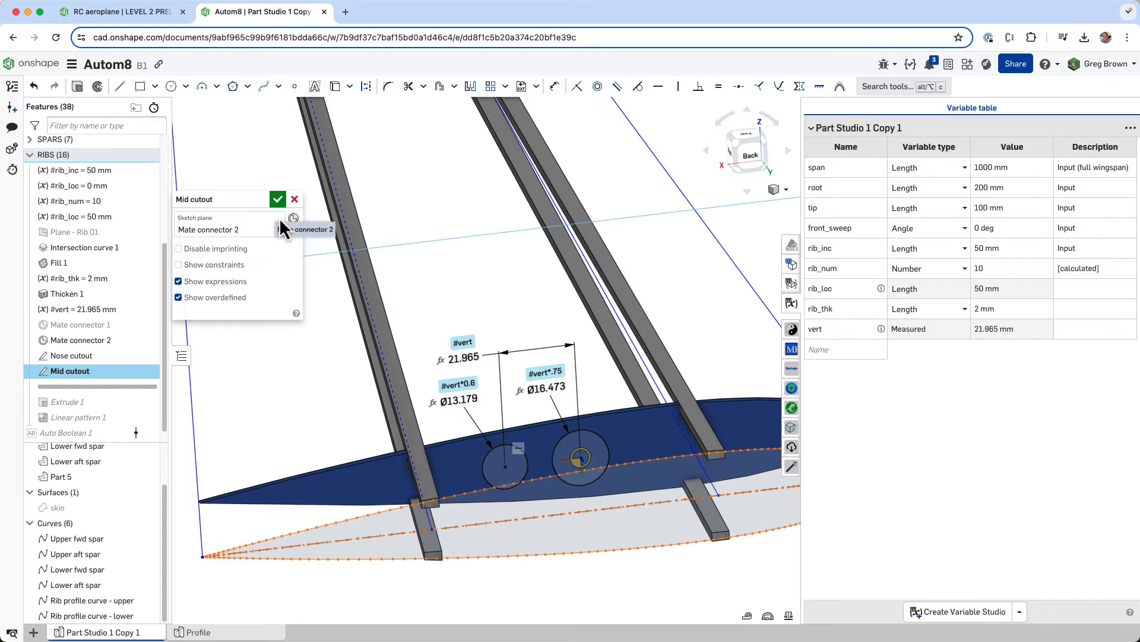
{"action": "left_click", "coordinate": [279, 200]}
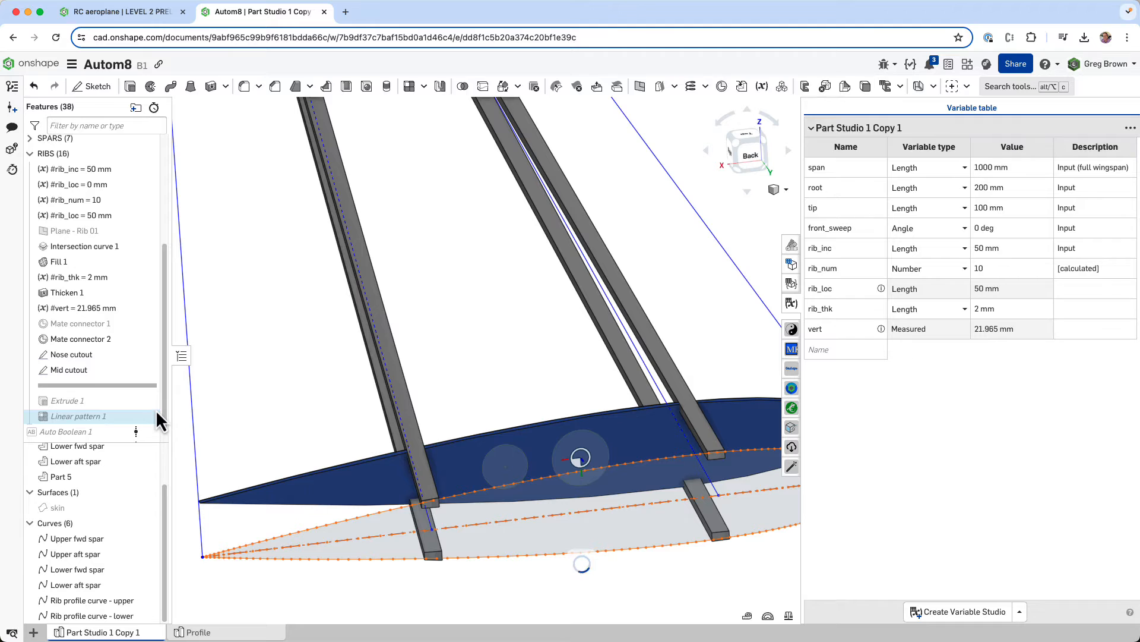
- Roll the feature history forward past Extrude 1 and review its Through all removal of the nose and mid cutout regions
{"action": "scroll", "coordinate": [288, 426], "scroll_direction": "down", "scroll_amount": 3}
{"action": "mouse_move", "coordinate": [523, 490]}
{"action": "right_mouse_down"}
{"action": "mouse_move", "coordinate": [508, 445]}
{"action": "mouse_move", "coordinate": [505, 496]}
{"action": "right_mouse_up"}
{"action": "right_click", "coordinate": [81, 386]}
{"action": "left_click", "coordinate": [119, 411]}
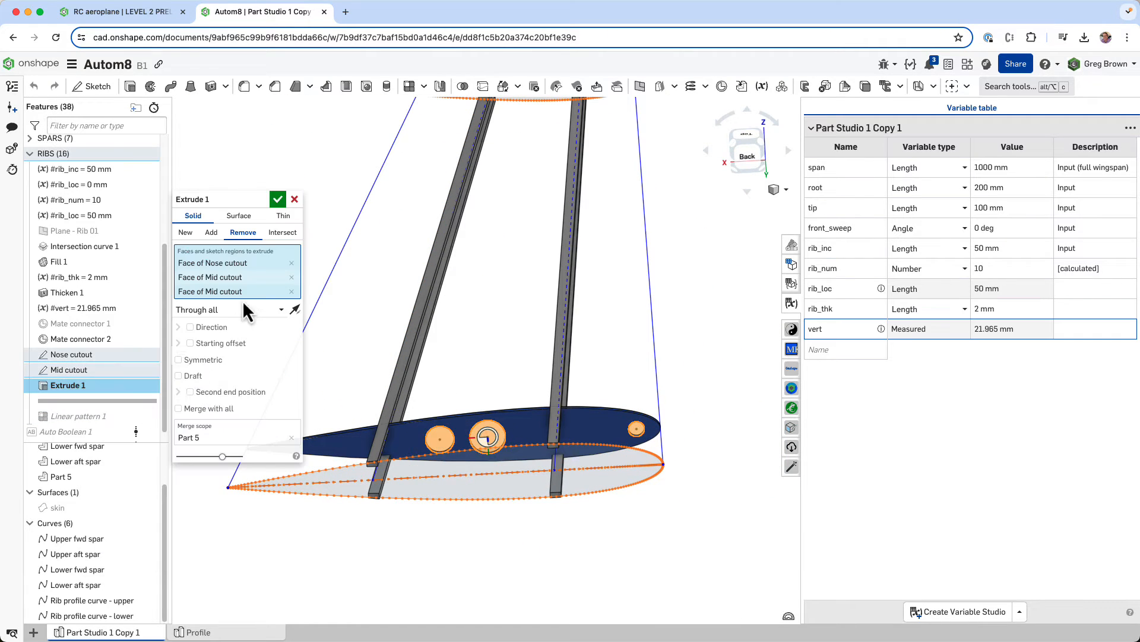
{"action": "left_click", "coordinate": [295, 199]}
- Examine the cutouts in the first rib, and roll the feature history forward past Linear pattern 1
{"action": "scroll", "coordinate": [498, 419], "scroll_direction": "up", "scroll_amount": 3}
{"action": "right_click_drag", "start_coordinate": [495, 423], "coordinate": [425, 445]}
{"action": "scroll", "coordinate": [467, 440], "scroll_direction": "down", "scroll_amount": 4}
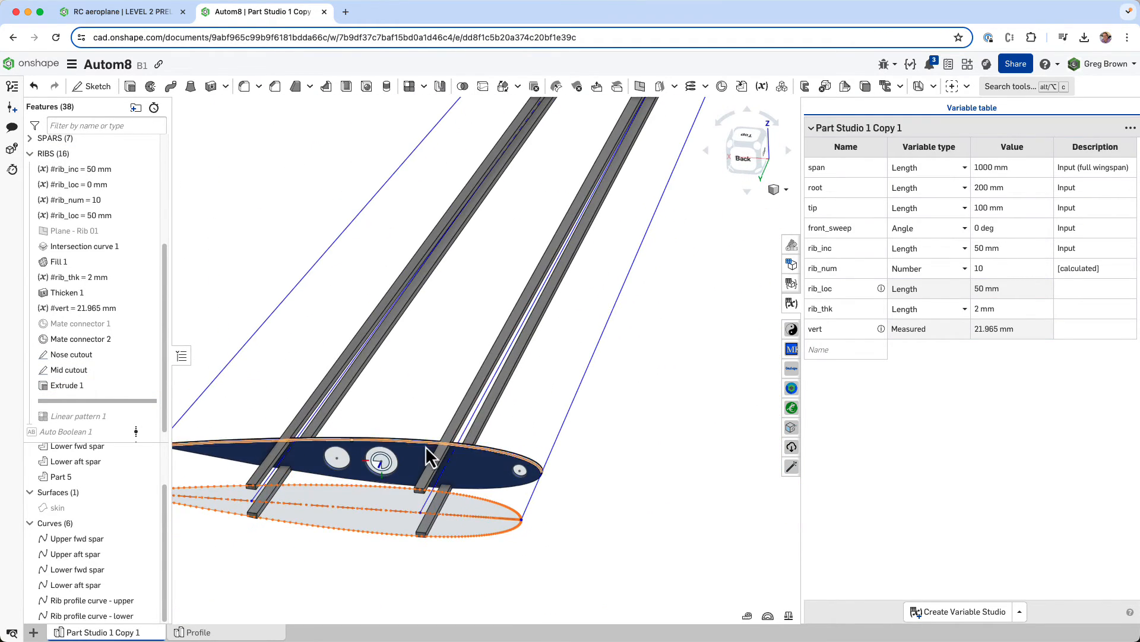
{"action": "scroll", "coordinate": [420, 466], "scroll_direction": "down", "scroll_amount": 5}
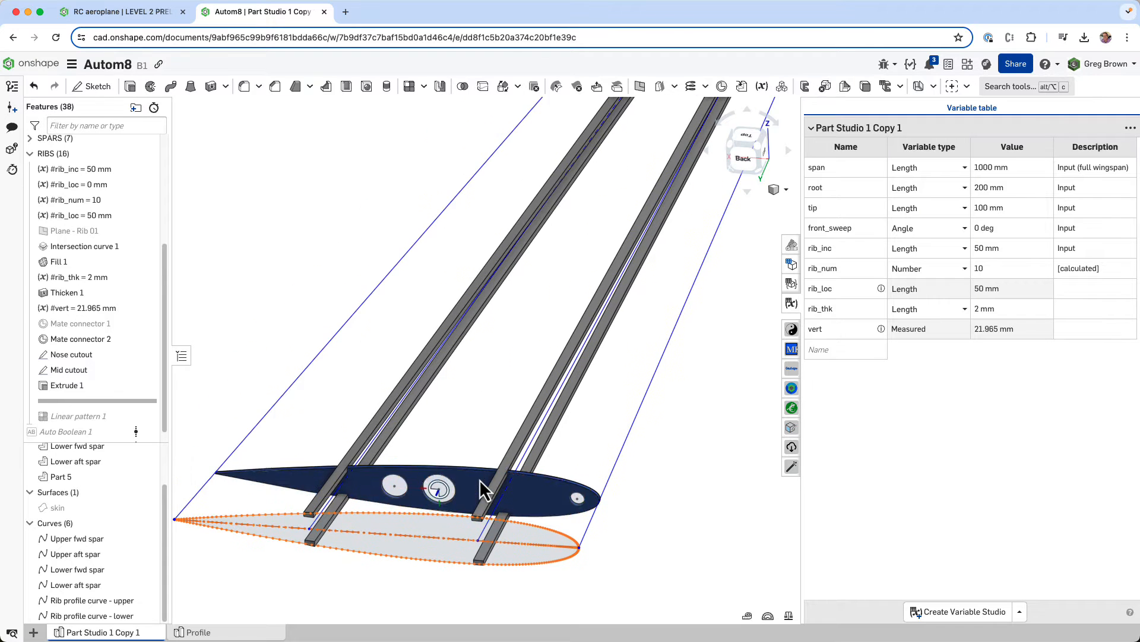
{"action": "right_click_drag", "start_coordinate": [444, 512], "coordinate": [443, 516]}
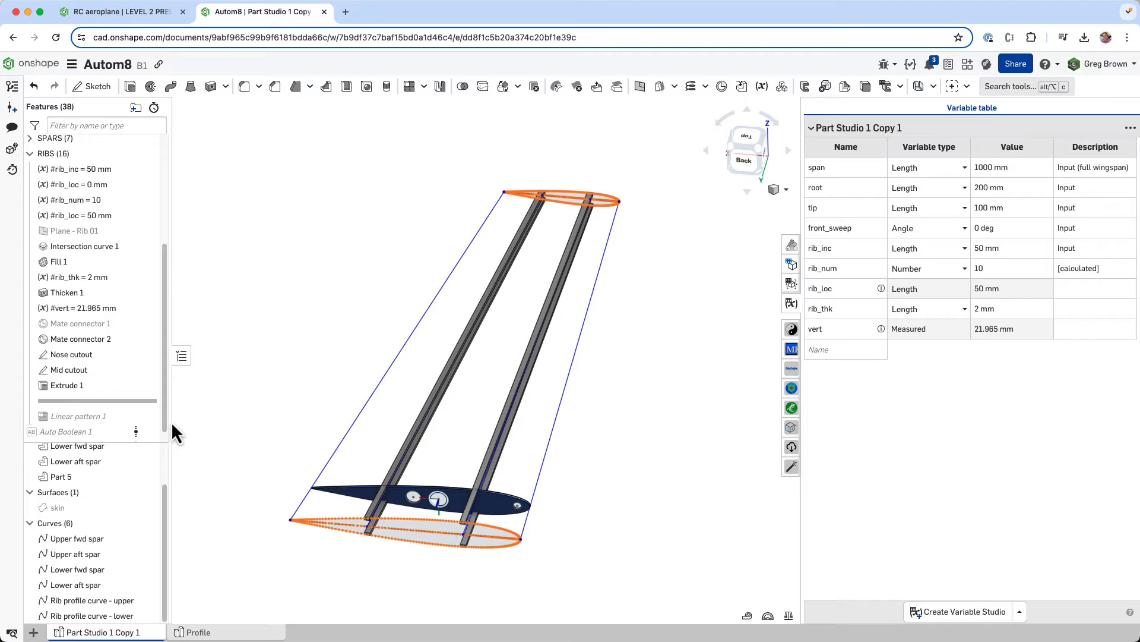
{"action": "middle_click_drag", "start_coordinate": [424, 424], "coordinate": [376, 424]}
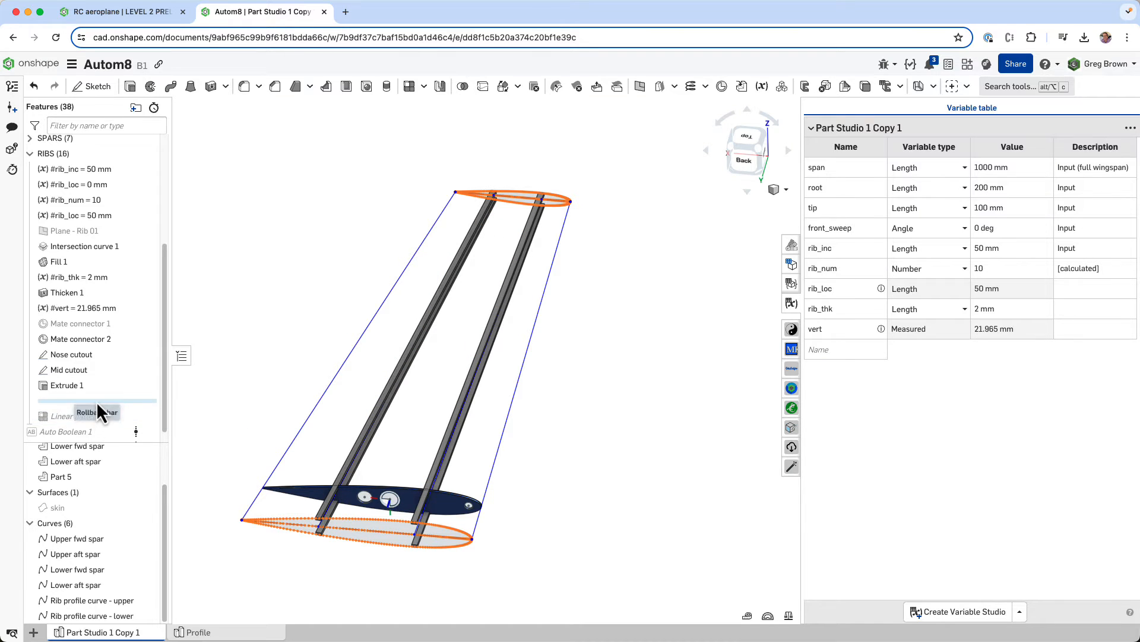
{"action": "scroll", "coordinate": [98, 416], "scroll_direction": "down", "scroll_amount": 1}
{"action": "left_click_drag", "start_coordinate": [101, 414], "coordinate": [102, 415]}
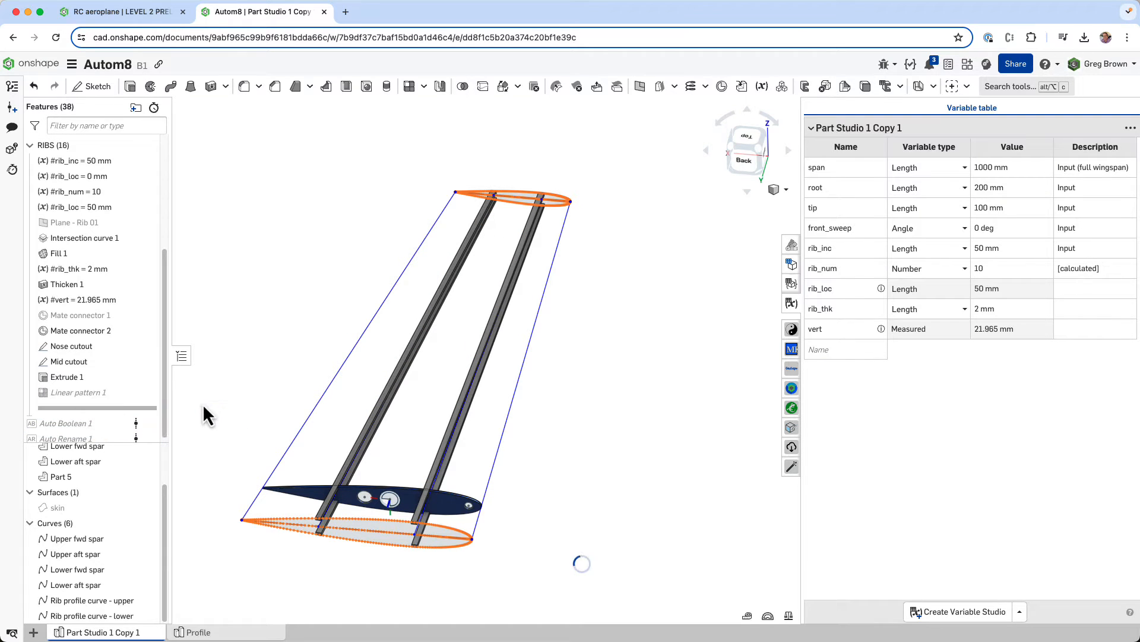
{"action": "right_click_drag", "start_coordinate": [367, 365], "coordinate": [332, 301]}
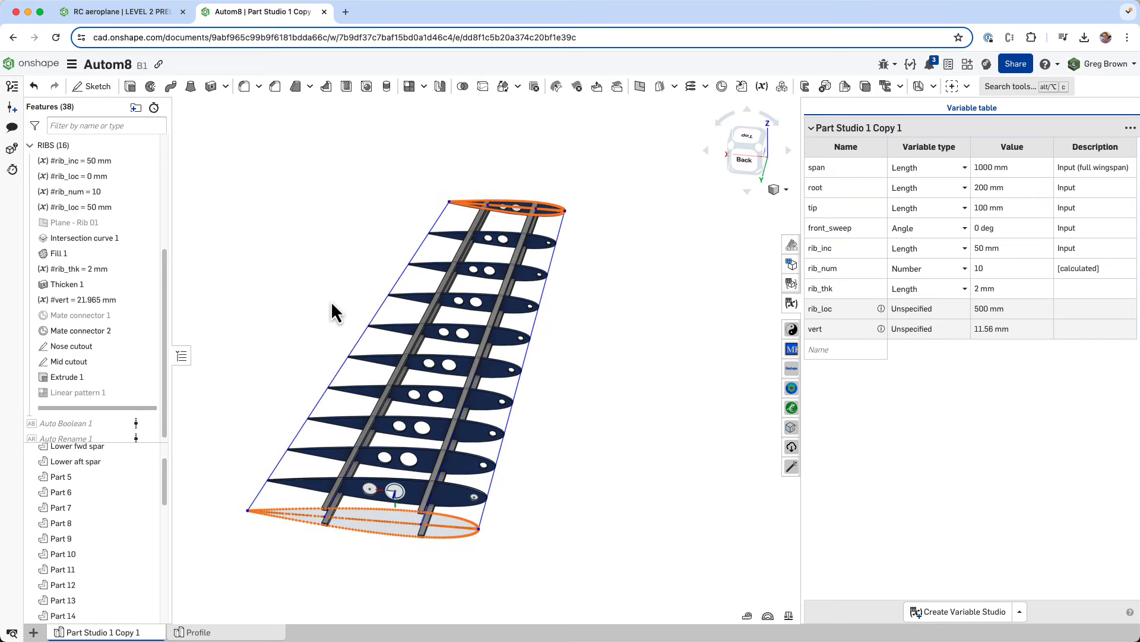
- Open the definition of Linear pattern 1 and review its full list of features to pattern, from the rib_loc variable to Extrude 1
{"action": "right_click", "coordinate": [103, 393]}
{"action": "left_click", "coordinate": [144, 419]}
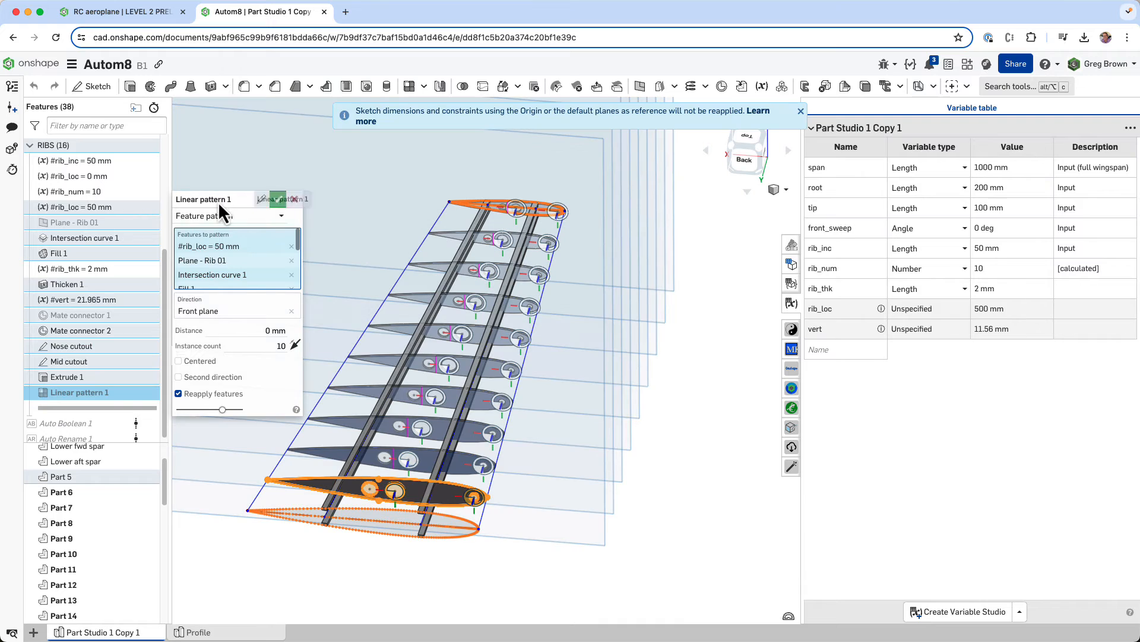
{"action": "left_click", "coordinate": [800, 111]}
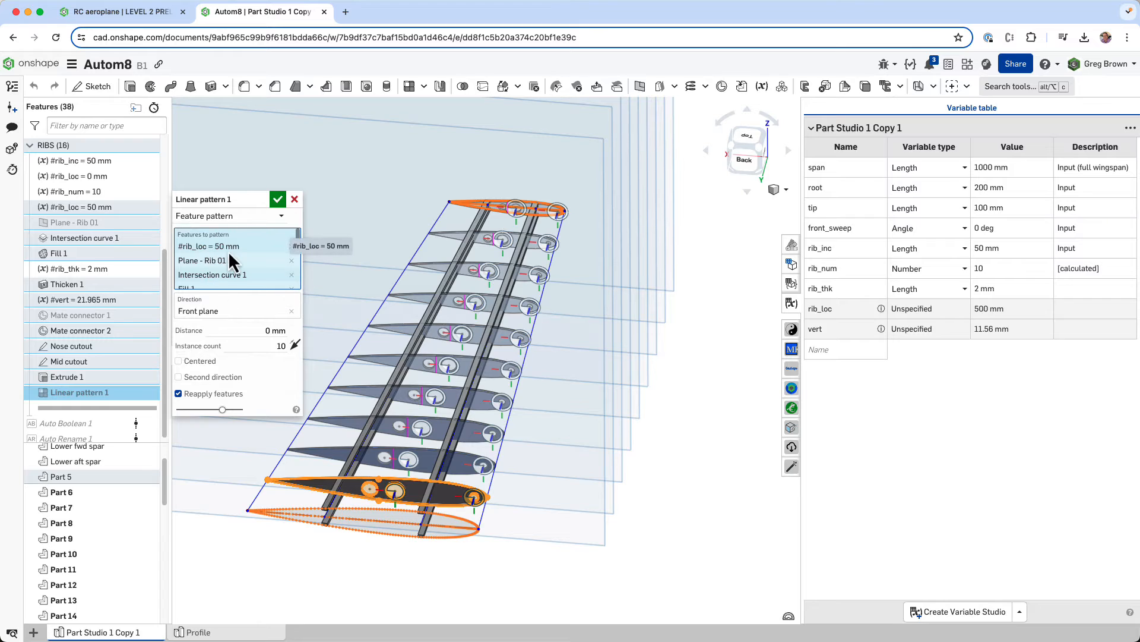
{"action": "scroll", "coordinate": [299, 240], "scroll_direction": "down", "scroll_amount": 1}
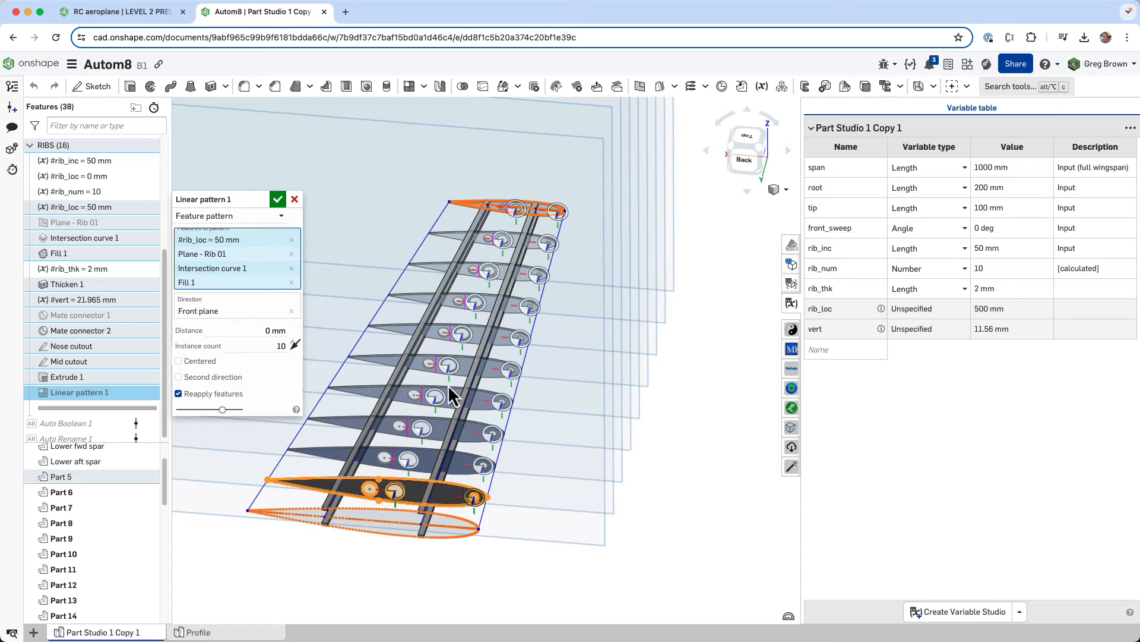
{"action": "scroll", "coordinate": [597, 514], "scroll_direction": "down", "scroll_amount": 5}
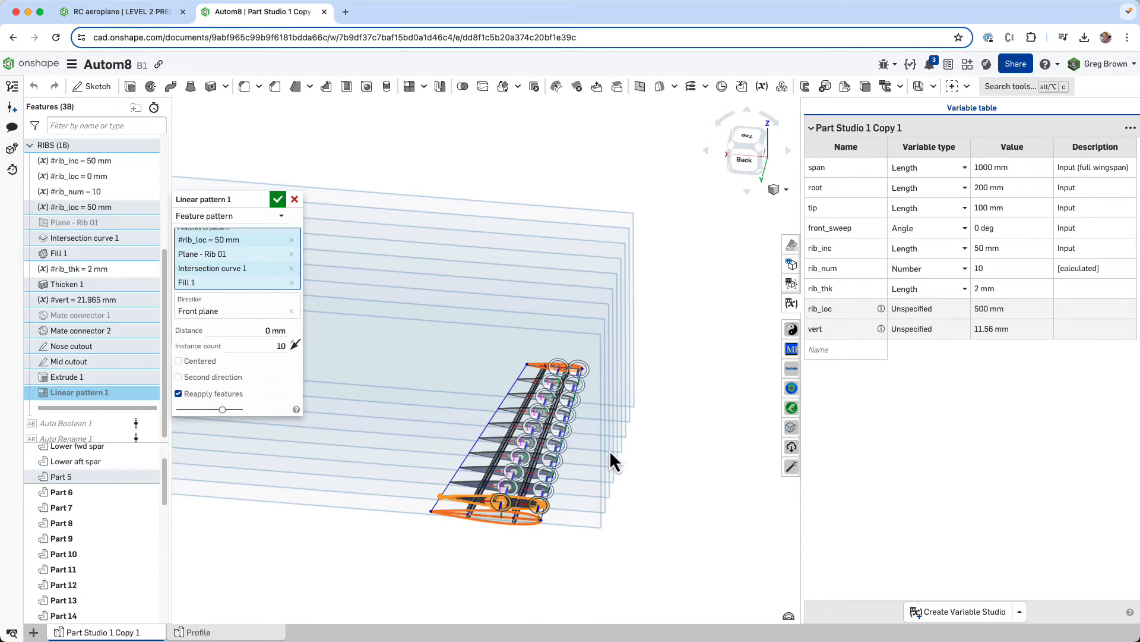
{"action": "scroll", "coordinate": [517, 490], "scroll_direction": "up", "scroll_amount": 6}
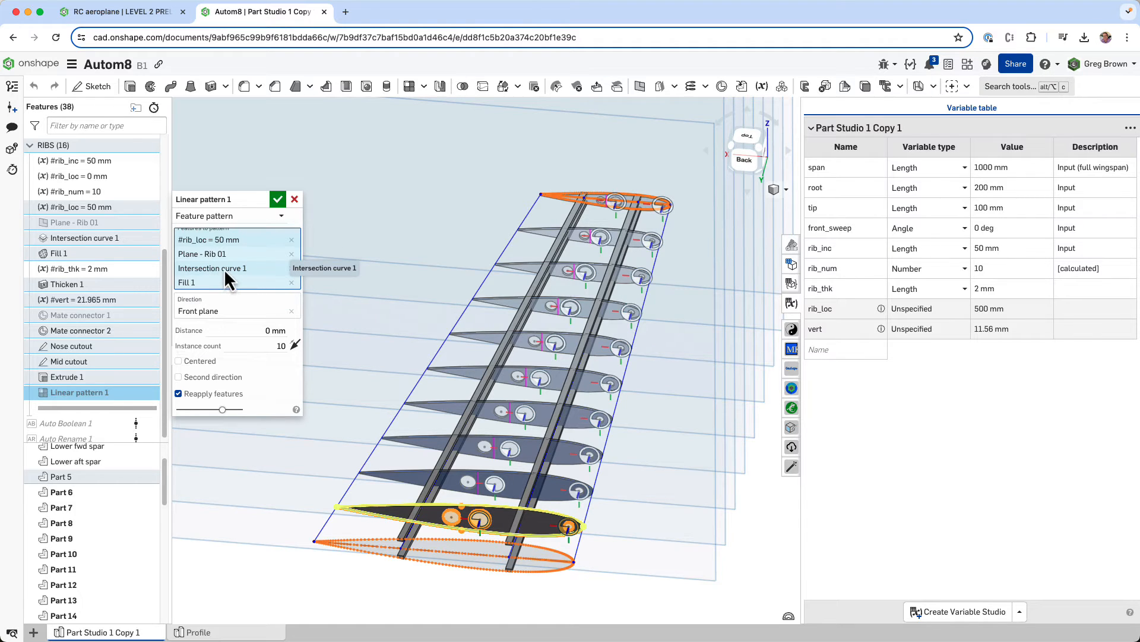
{"action": "scroll", "coordinate": [223, 267], "scroll_direction": "down", "scroll_amount": 1}
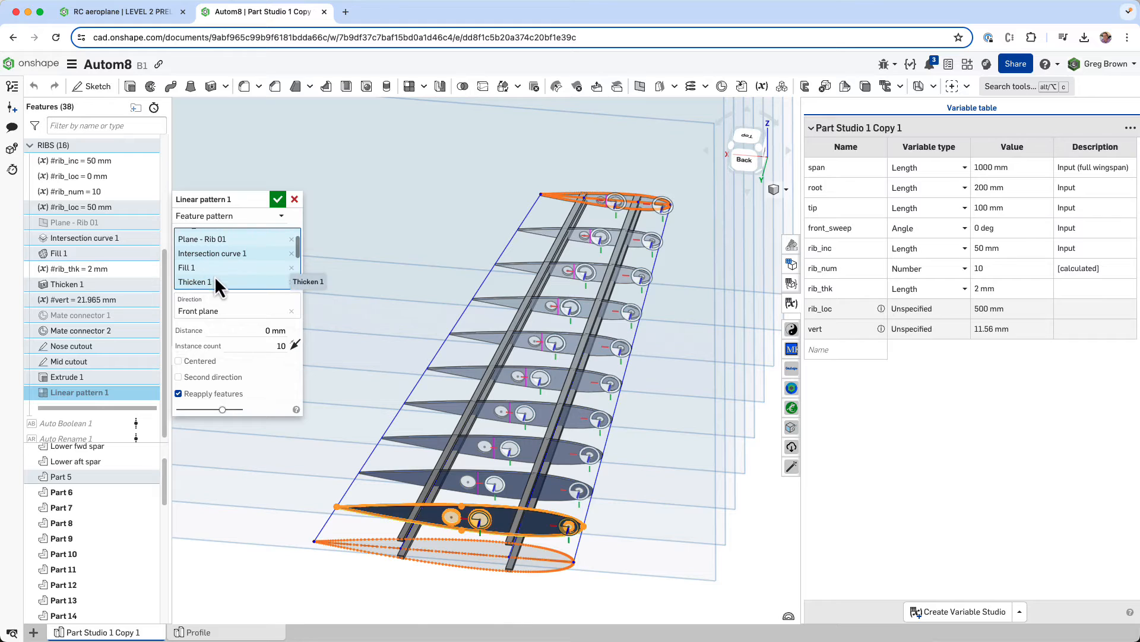
{"action": "scroll", "coordinate": [226, 273], "scroll_direction": "down", "scroll_amount": 2}
{"action": "scroll", "coordinate": [235, 270], "scroll_direction": "down", "scroll_amount": 1}
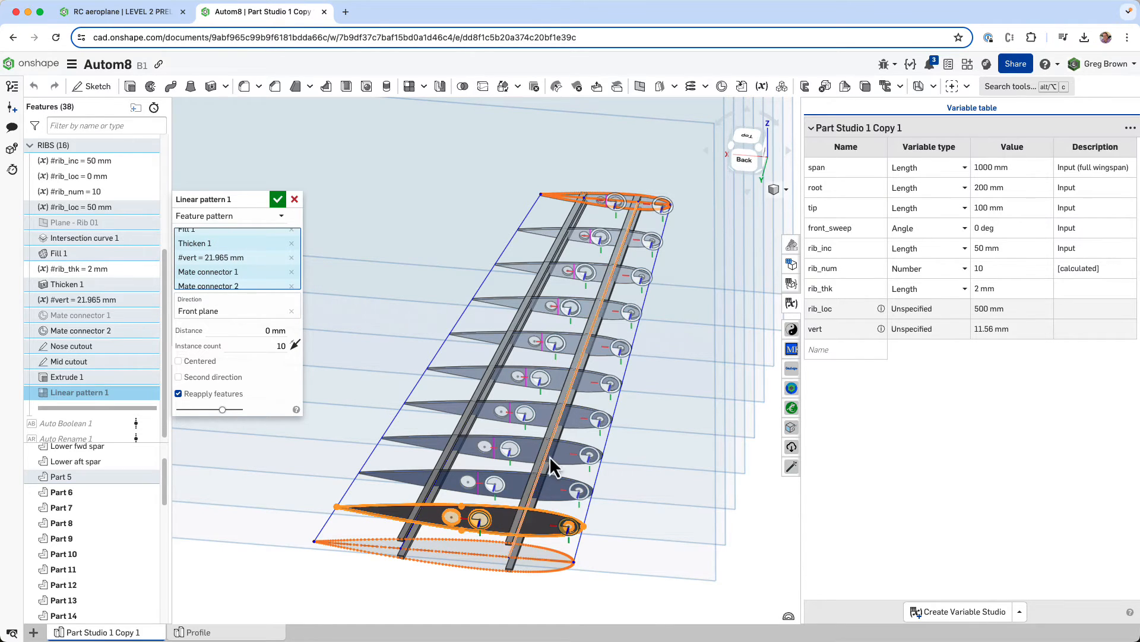
{"action": "right_click_drag", "start_coordinate": [560, 440], "coordinate": [657, 232]}
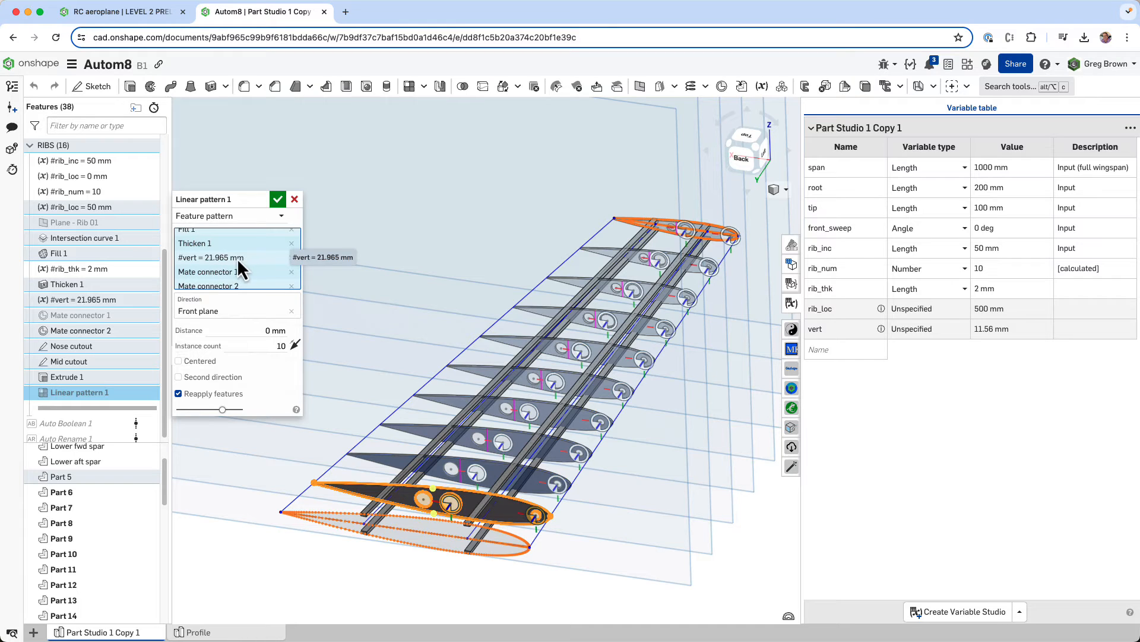
{"action": "scroll", "coordinate": [231, 269], "scroll_direction": "down", "scroll_amount": 1}
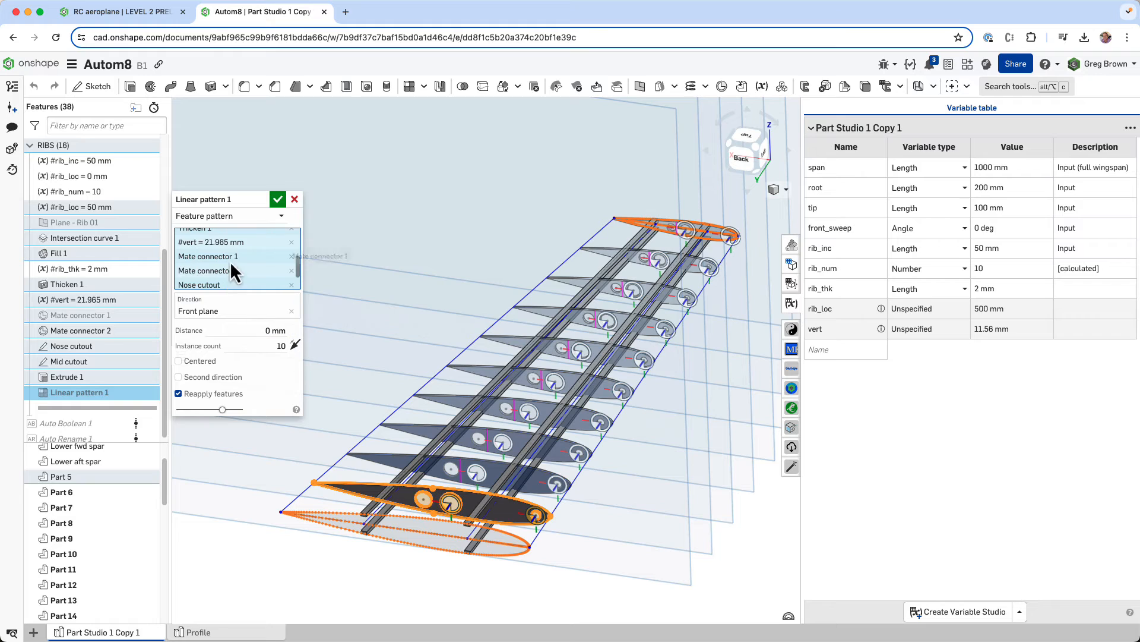
{"action": "scroll", "coordinate": [221, 267], "scroll_direction": "down", "scroll_amount": 1}
{"action": "scroll", "coordinate": [221, 253], "scroll_direction": "down", "scroll_amount": 1}
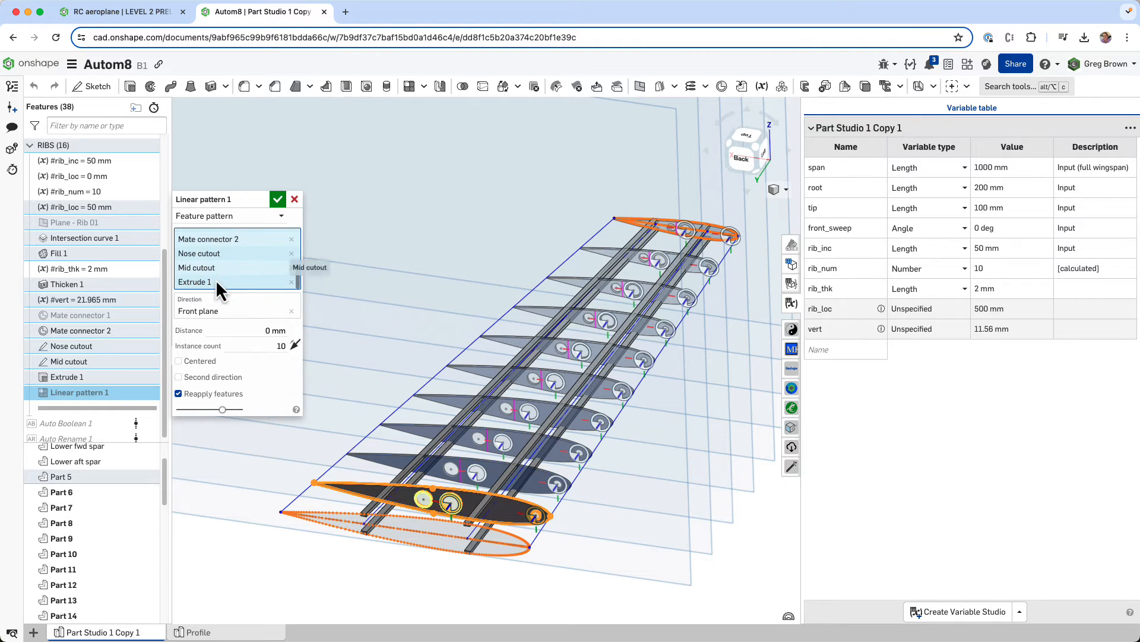
- Inspect the instance count expression and Reapply features option of the linear pattern, accept it, and view the patterned ribs
{"action": "left_click", "coordinate": [274, 349]}
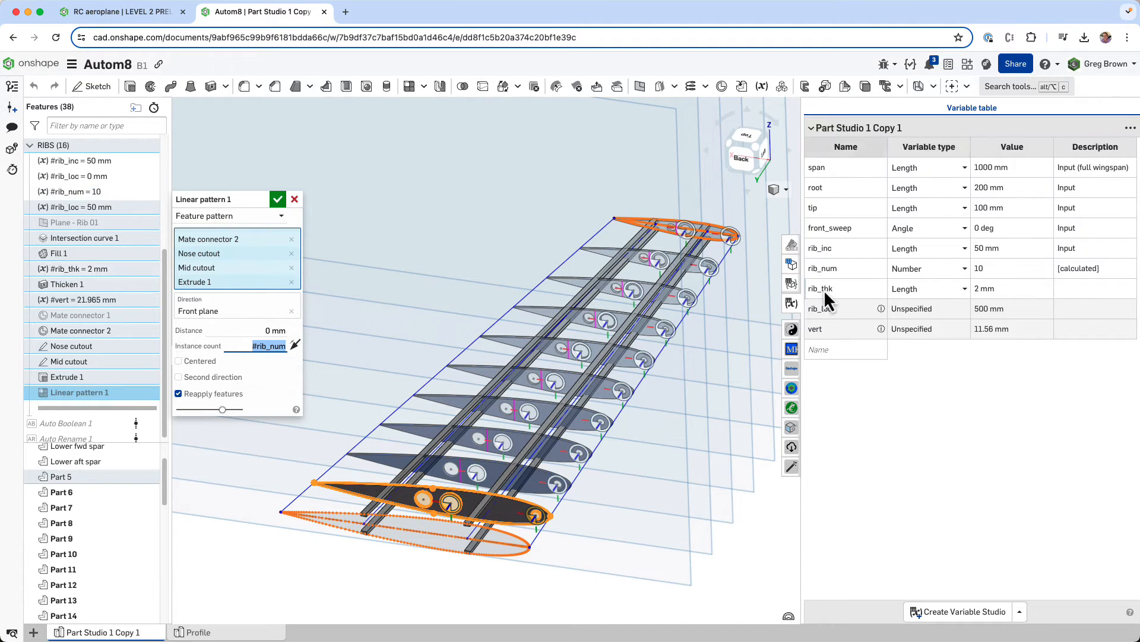
{"action": "key", "text": "Return"}
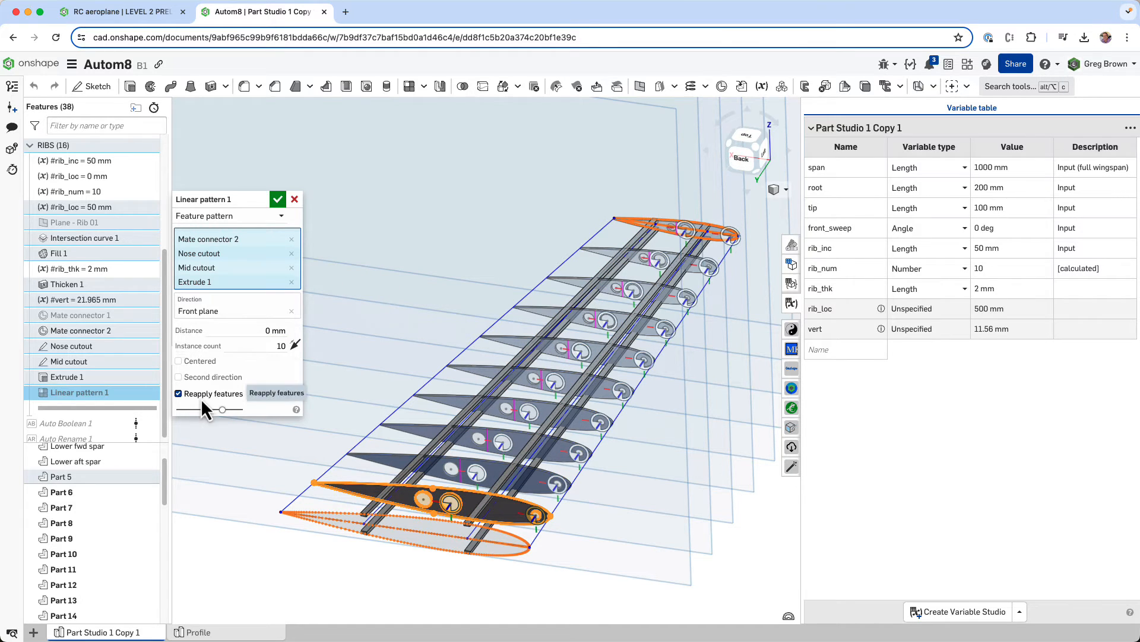
{"action": "left_click", "coordinate": [277, 204]}
{"action": "scroll", "coordinate": [434, 414], "scroll_direction": "down", "scroll_amount": 4}
{"action": "right_click_drag", "start_coordinate": [435, 413], "coordinate": [462, 398]}
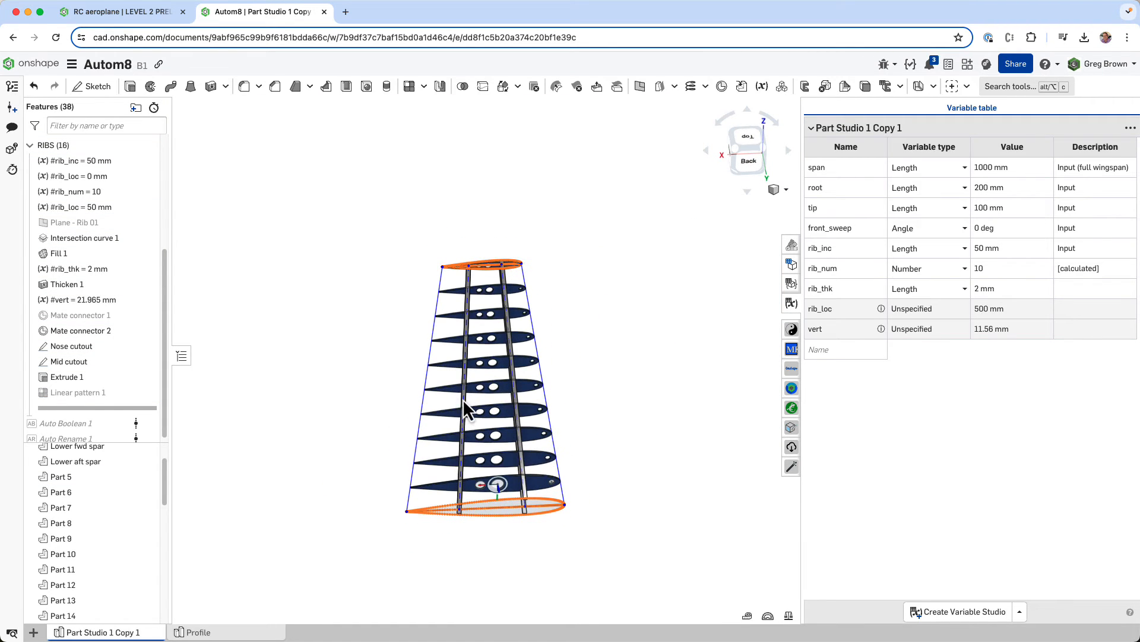
- Hide the sketches and mate connectors so that only the ribs and spars remain on display
{"action": "scroll", "coordinate": [498, 489], "scroll_direction": "up", "scroll_amount": 3}
{"action": "scroll", "coordinate": [498, 490], "scroll_direction": "up", "scroll_amount": 2}
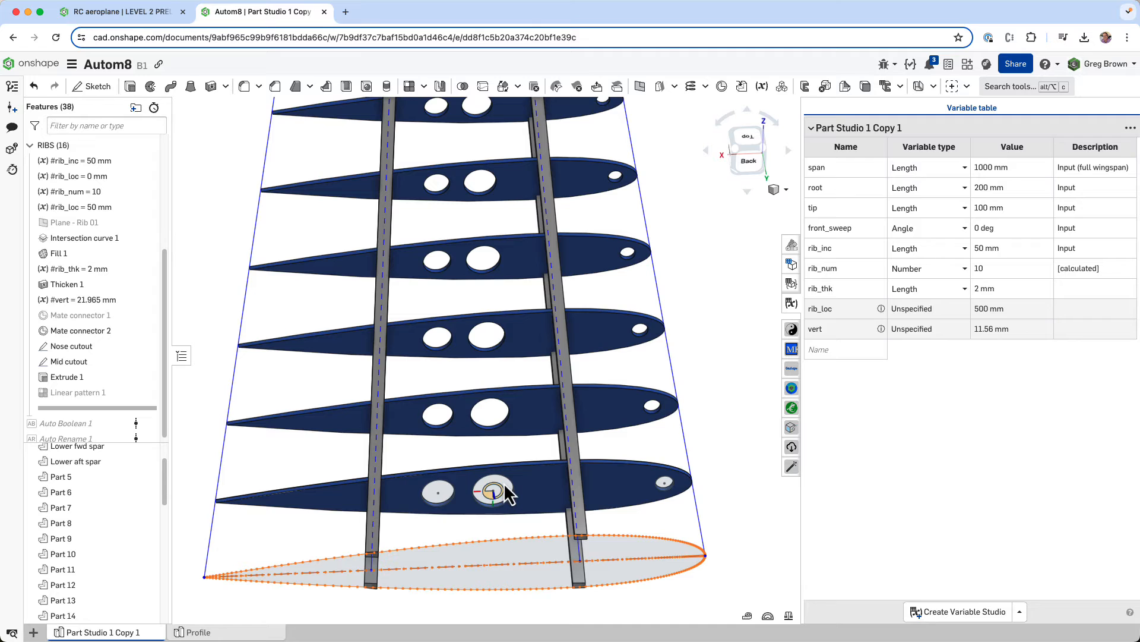
{"action": "key", "text": "shift+h"}
{"action": "key", "text": "k"}
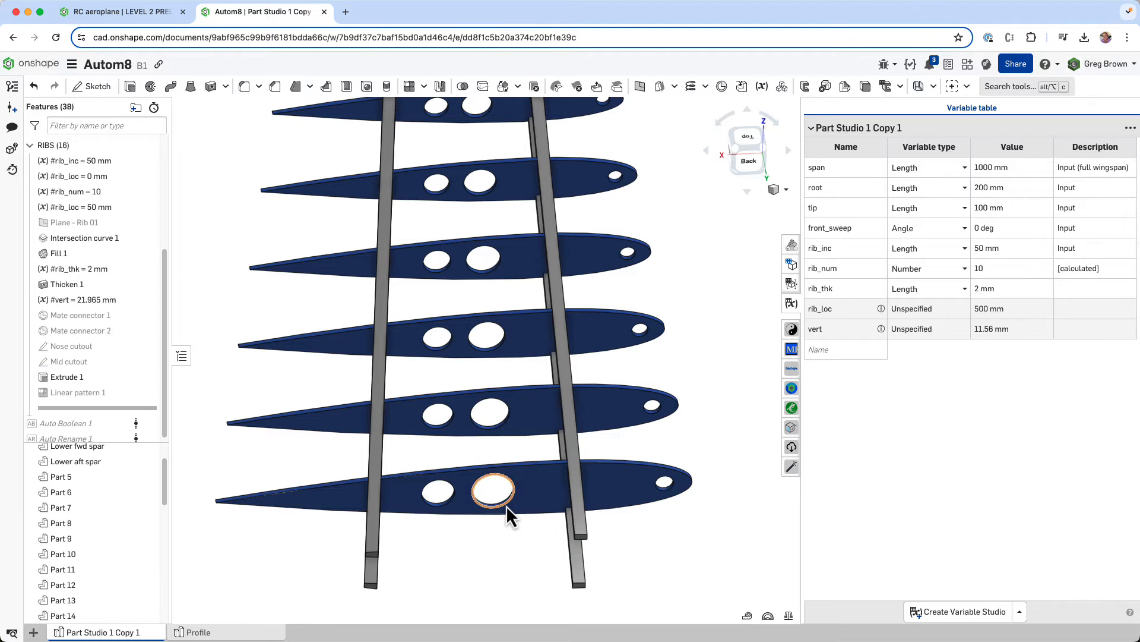
- Measure the diameter of the larger mid cutout in the root rib and of the matching cutout in the tip rib
{"action": "left_click", "coordinate": [506, 505]}
{"action": "mouse_move", "coordinate": [684, 618]}
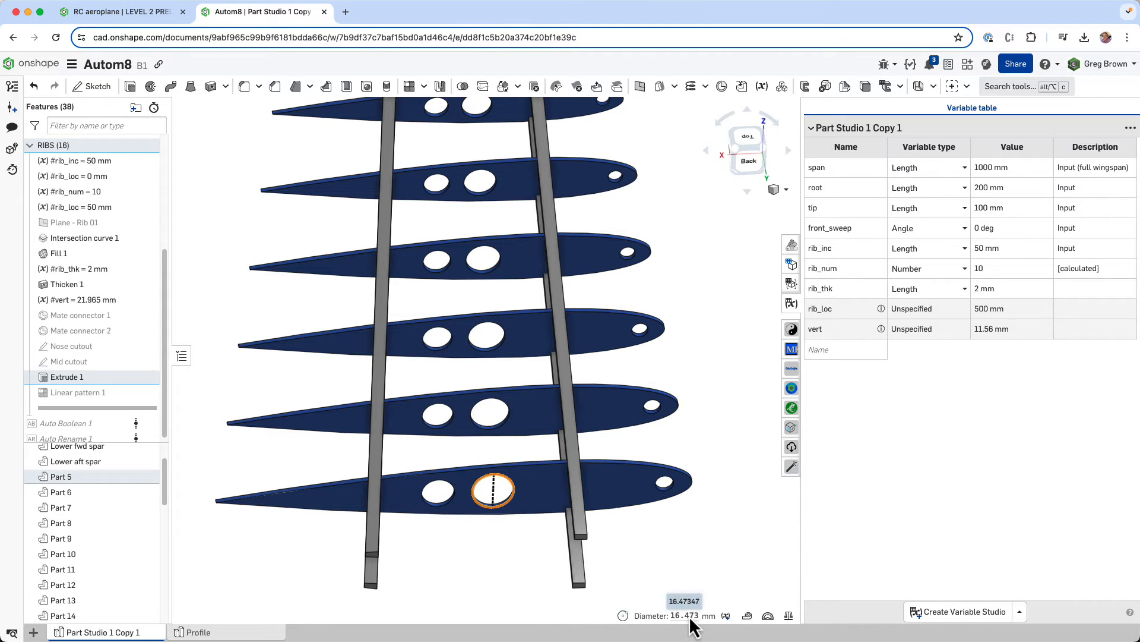
{"action": "scroll", "coordinate": [537, 591], "scroll_direction": "down", "scroll_amount": 3}
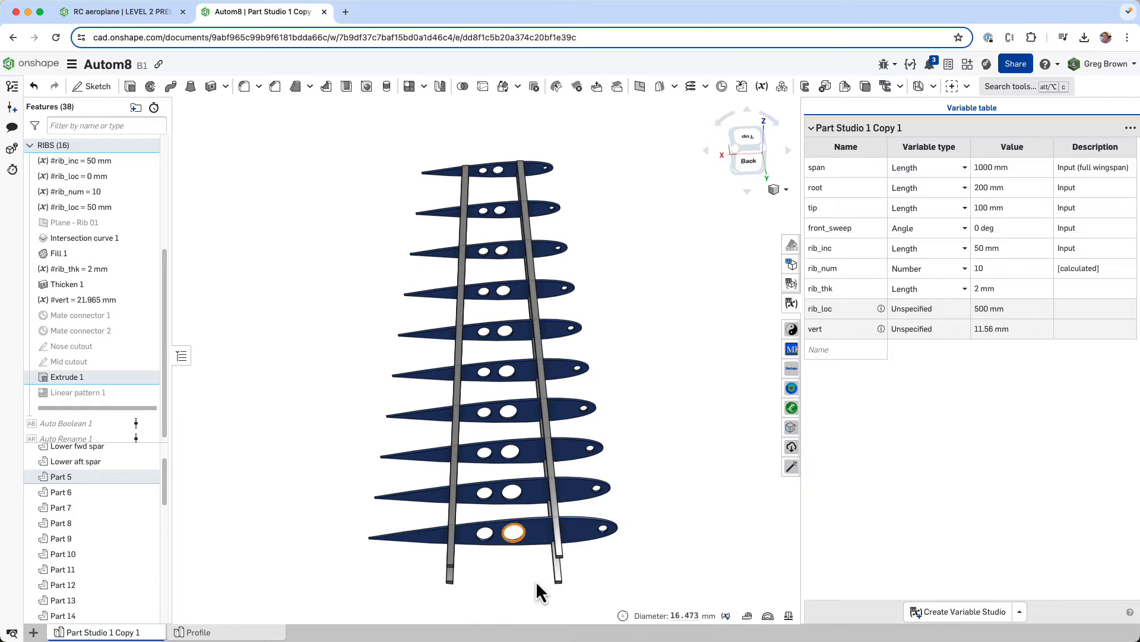
{"action": "scroll", "coordinate": [505, 177], "scroll_direction": "up", "scroll_amount": 5}
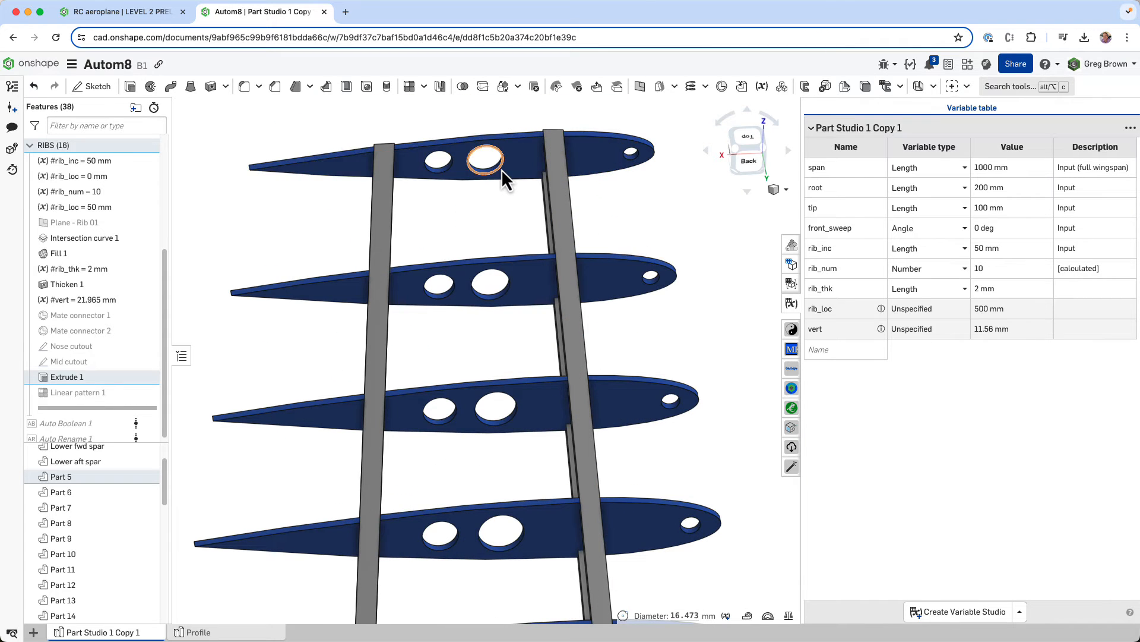
{"action": "left_click", "coordinate": [501, 169]}
{"action": "left_click", "coordinate": [705, 460]}
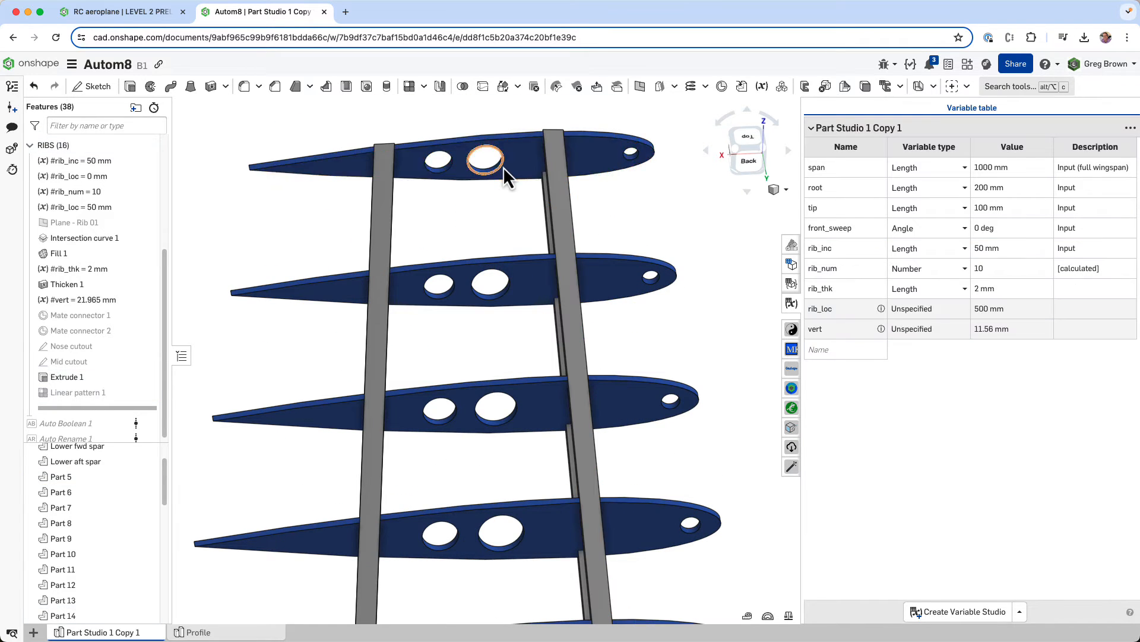
{"action": "left_click", "coordinate": [501, 166]}
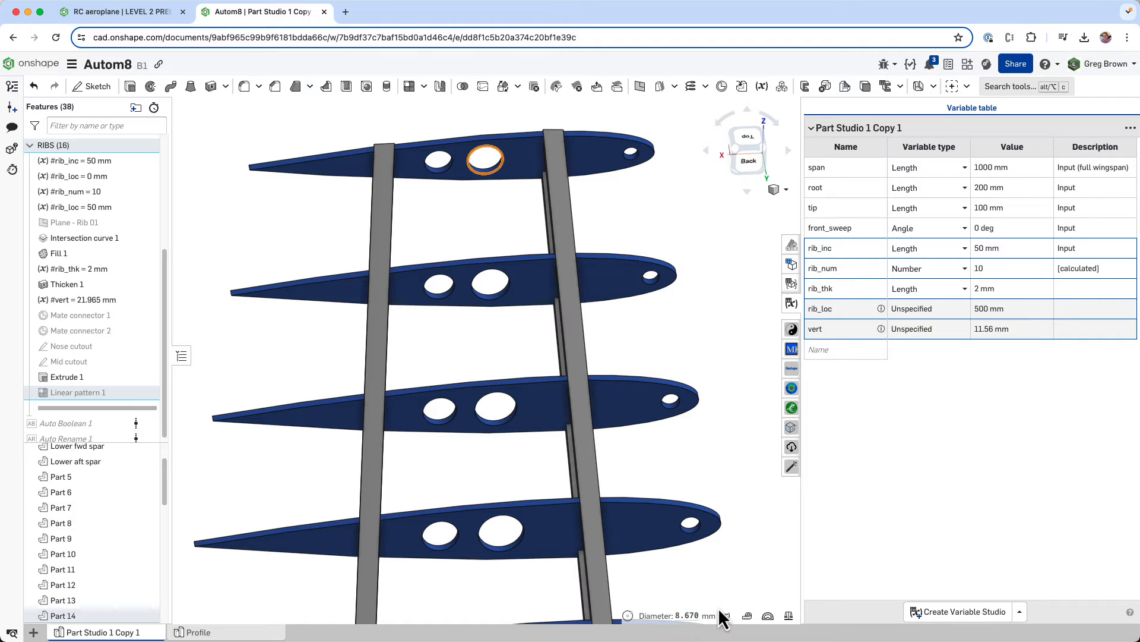
- Examine how the rib profiles and their nose and mid cutouts vary along the two spars from root to tip
{"action": "scroll", "coordinate": [530, 284], "scroll_direction": "down", "scroll_amount": 6}
{"action": "right_click_drag", "start_coordinate": [529, 284], "coordinate": [533, 350]}
{"action": "scroll", "coordinate": [509, 445], "scroll_direction": "up", "scroll_amount": 4}
{"action": "right_click_drag", "start_coordinate": [509, 453], "coordinate": [560, 408]}
{"action": "right_click_drag", "start_coordinate": [550, 334], "coordinate": [514, 347]}
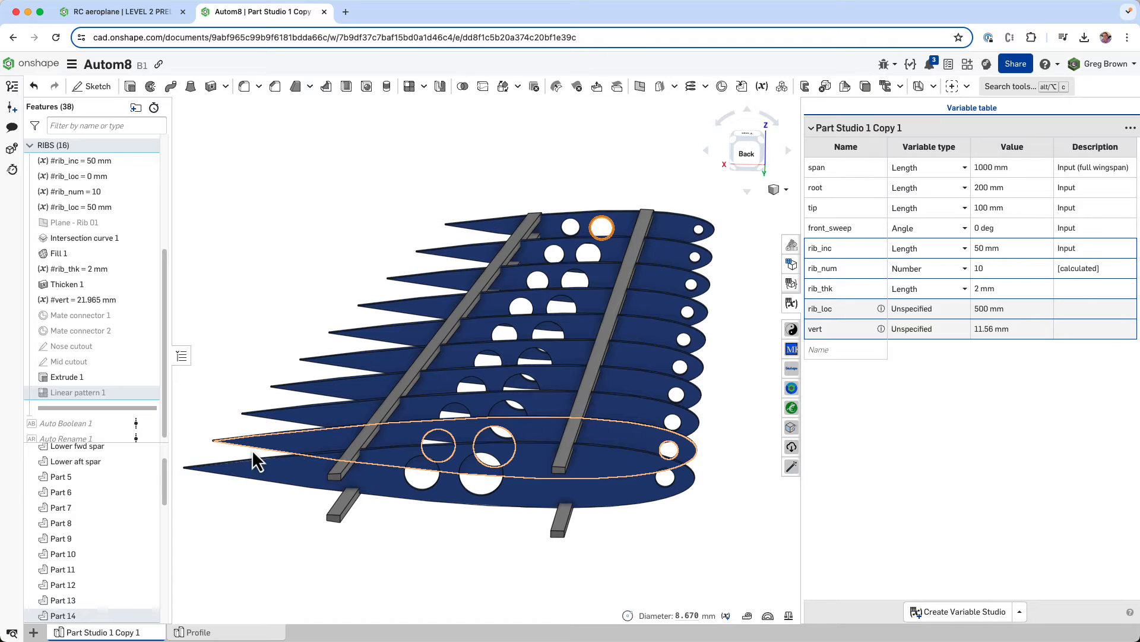
{"action": "right_click_drag", "start_coordinate": [599, 393], "coordinate": [551, 371]}
{"action": "scroll", "coordinate": [500, 318], "scroll_direction": "down", "scroll_amount": 4}
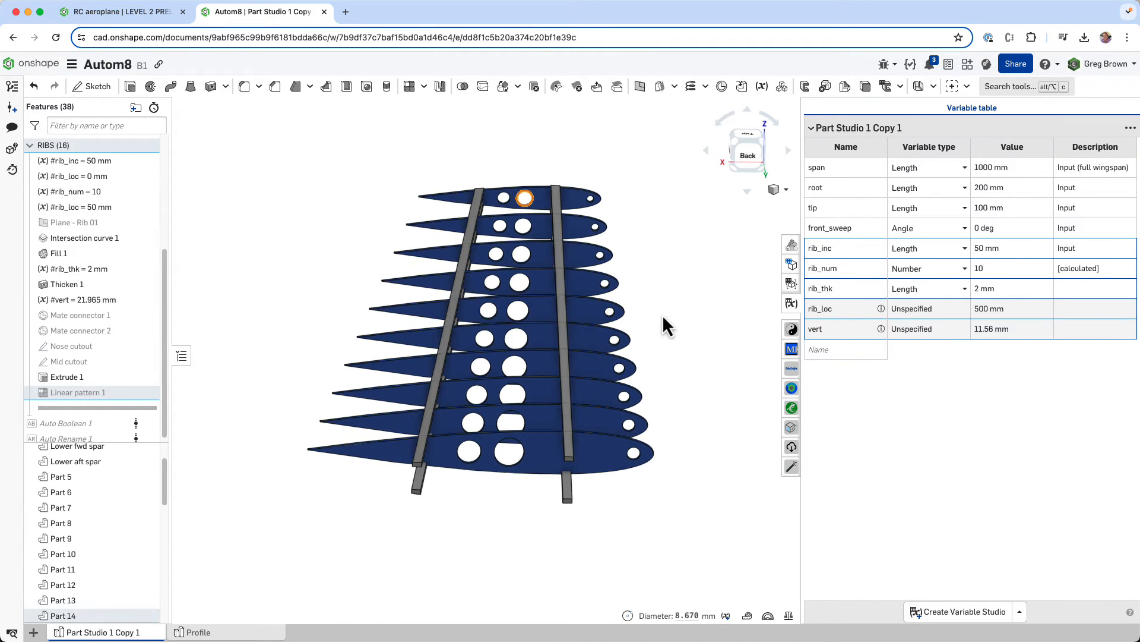
{"action": "right_click_drag", "start_coordinate": [655, 300], "coordinate": [651, 304]}
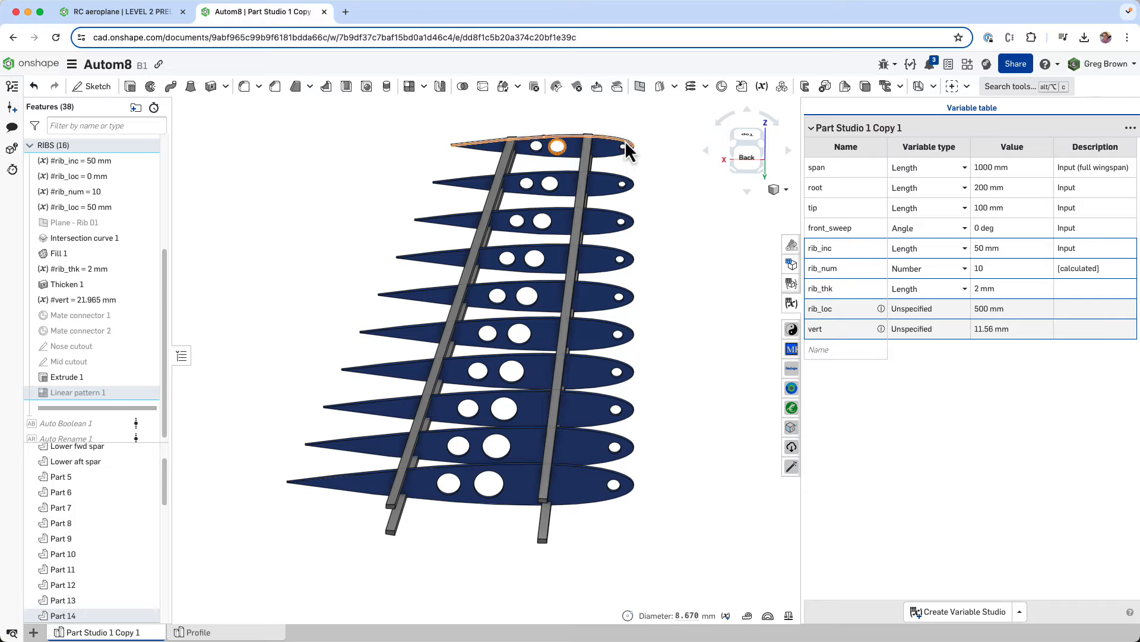
{"action": "right_click_drag", "start_coordinate": [597, 430], "coordinate": [601, 425]}
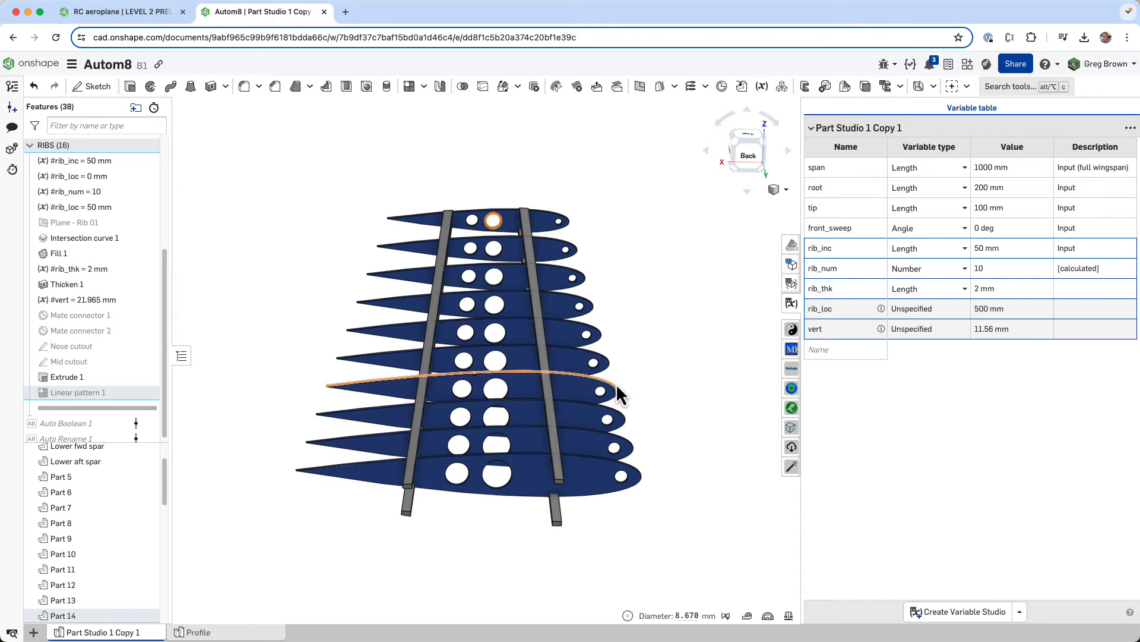
{"action": "right_click_drag", "start_coordinate": [615, 383], "coordinate": [611, 384]}
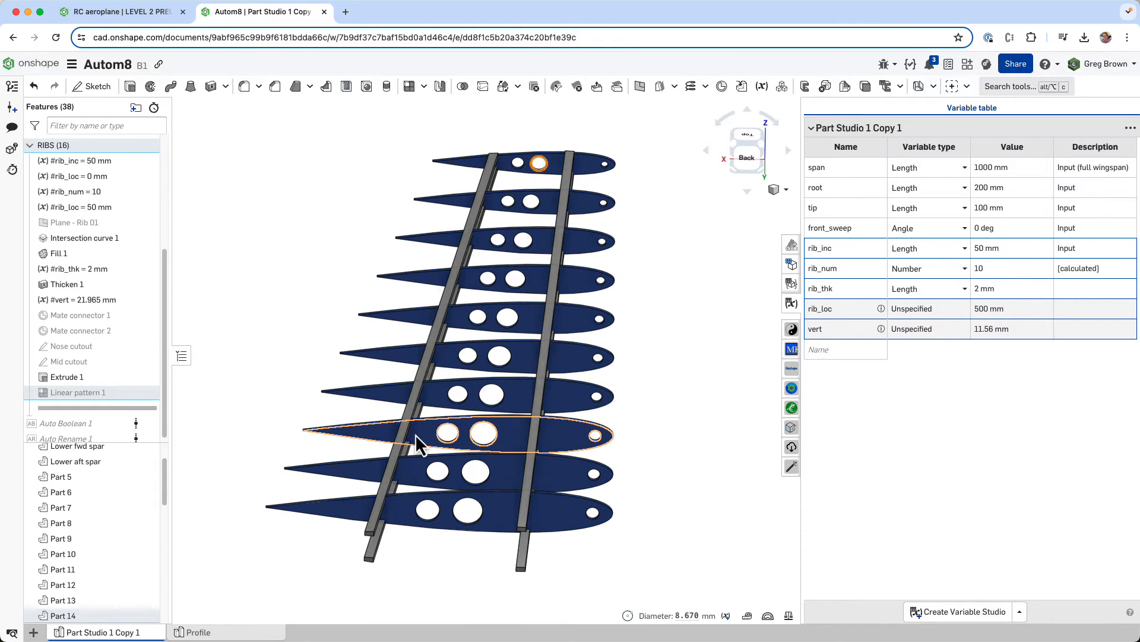
{"action": "scroll", "coordinate": [86, 372], "scroll_direction": "down", "scroll_amount": 1}
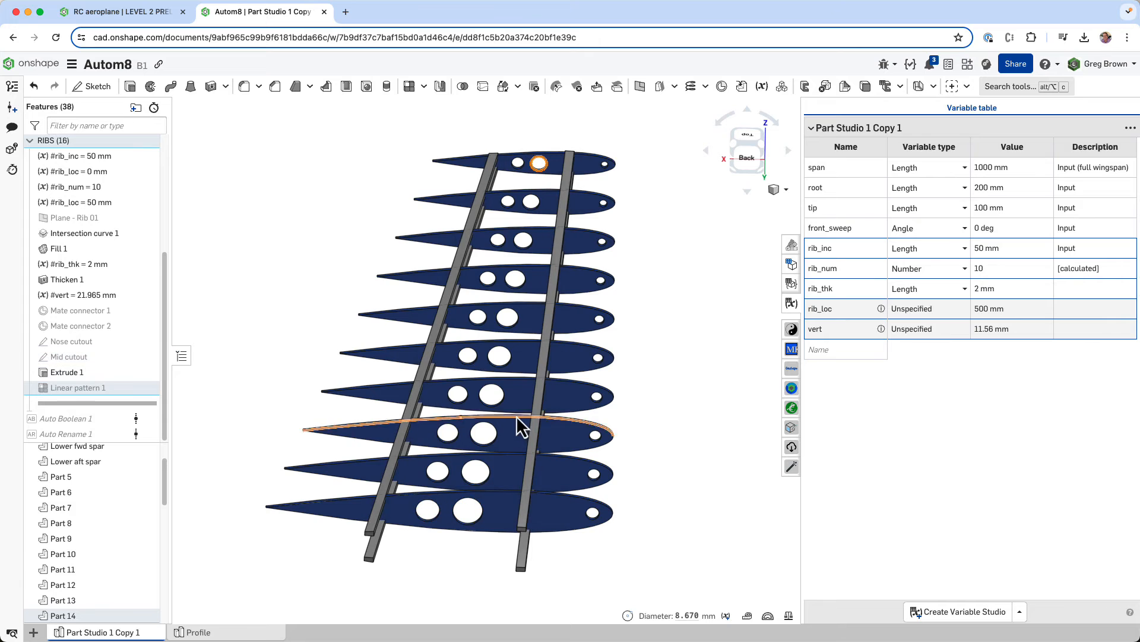
- View the wing structure from the top and set the front_sweep variable to 15 deg
{"action": "right_click_drag", "start_coordinate": [503, 407], "coordinate": [783, 166]}
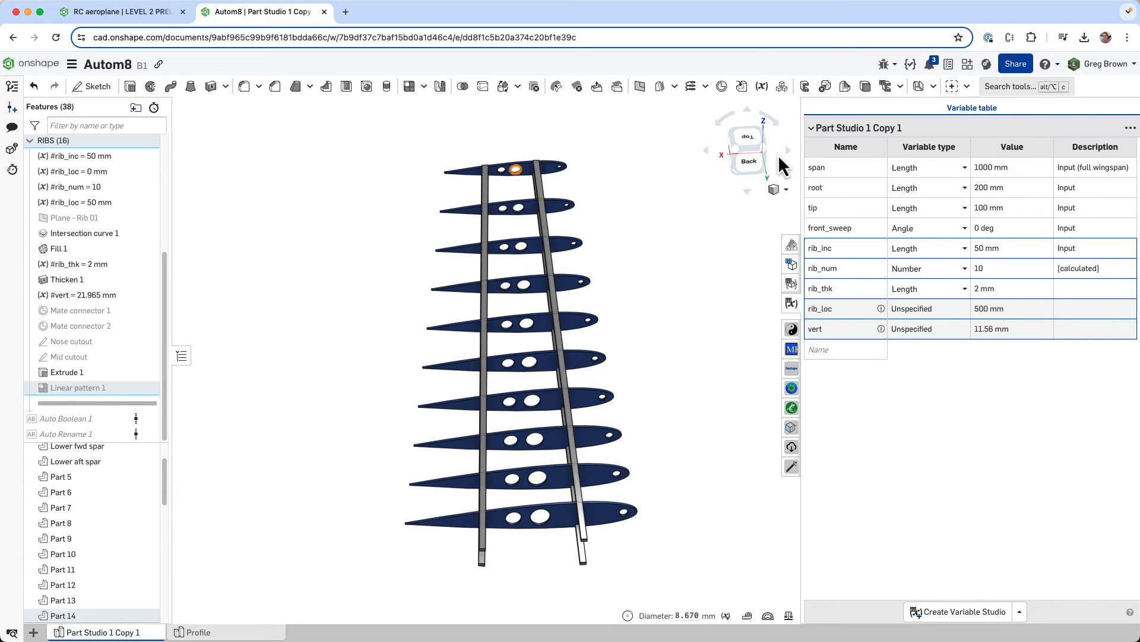
{"action": "left_click", "coordinate": [750, 134]}
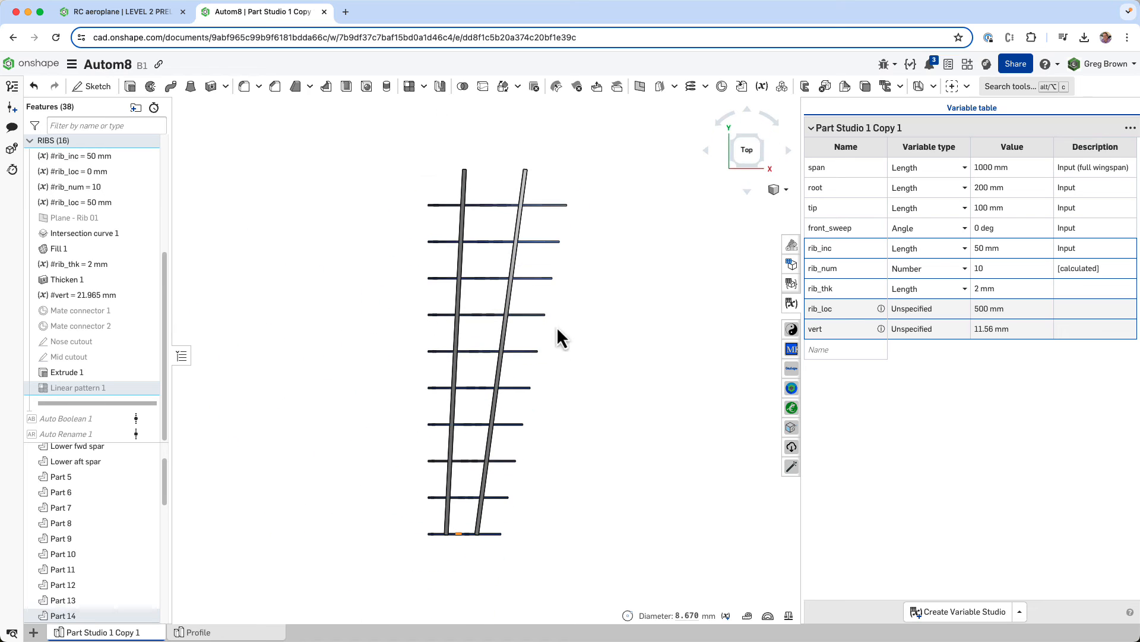
{"action": "left_click", "coordinate": [993, 228]}
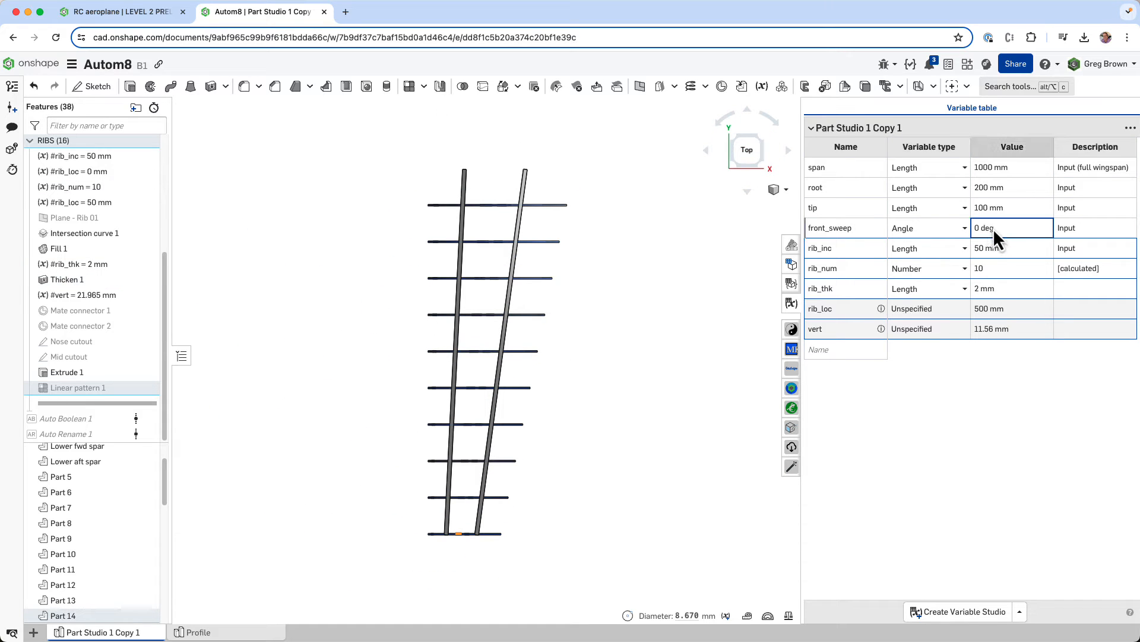
{"action": "type", "text": "15"}
{"action": "key", "text": "Return"}
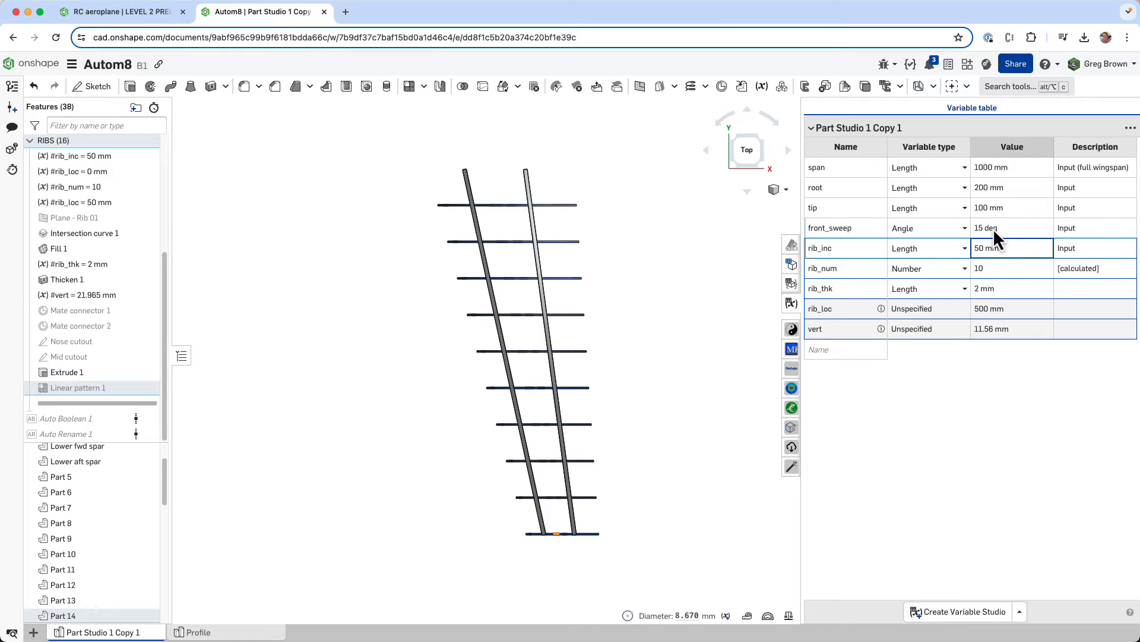
- Inspect the swept ribs, cutouts and spars from the front of the wing
{"action": "key", "text": "shift+1"}
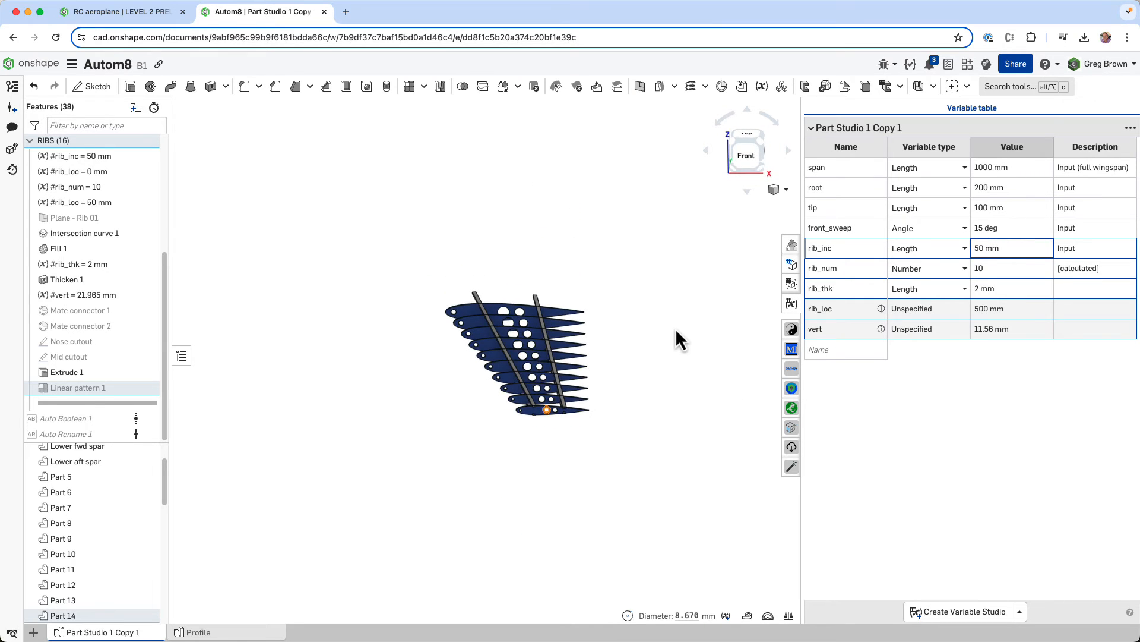
{"action": "scroll", "coordinate": [629, 363], "scroll_direction": "down", "scroll_amount": 6}
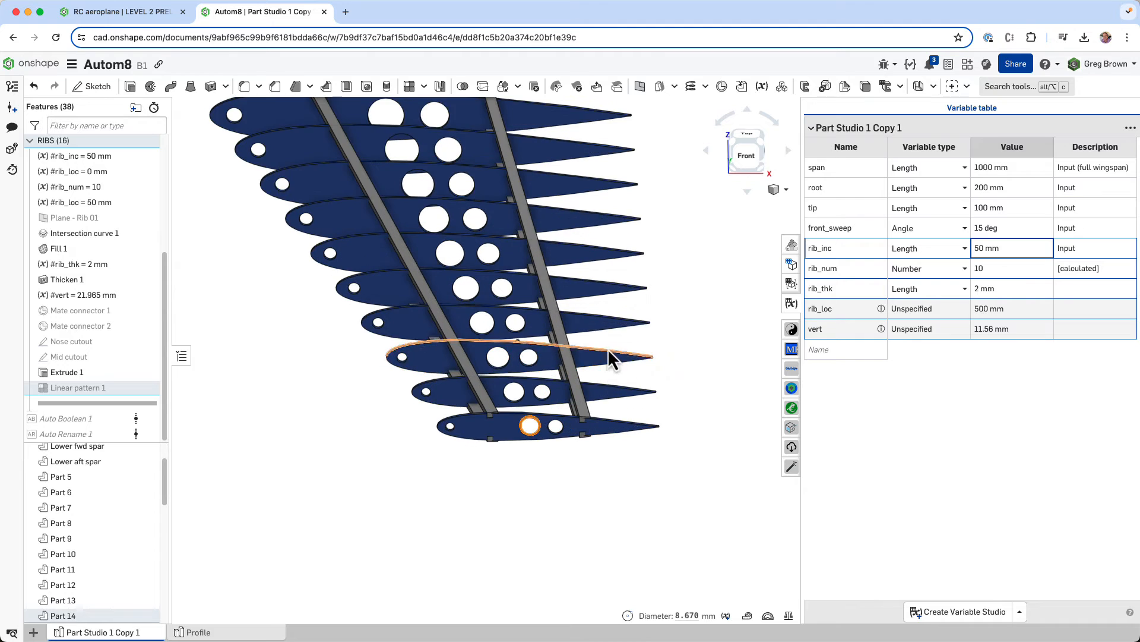
{"action": "middle_click_drag", "start_coordinate": [619, 417], "coordinate": [602, 449]}
{"action": "right_click_drag", "start_coordinate": [603, 449], "coordinate": [600, 444]}
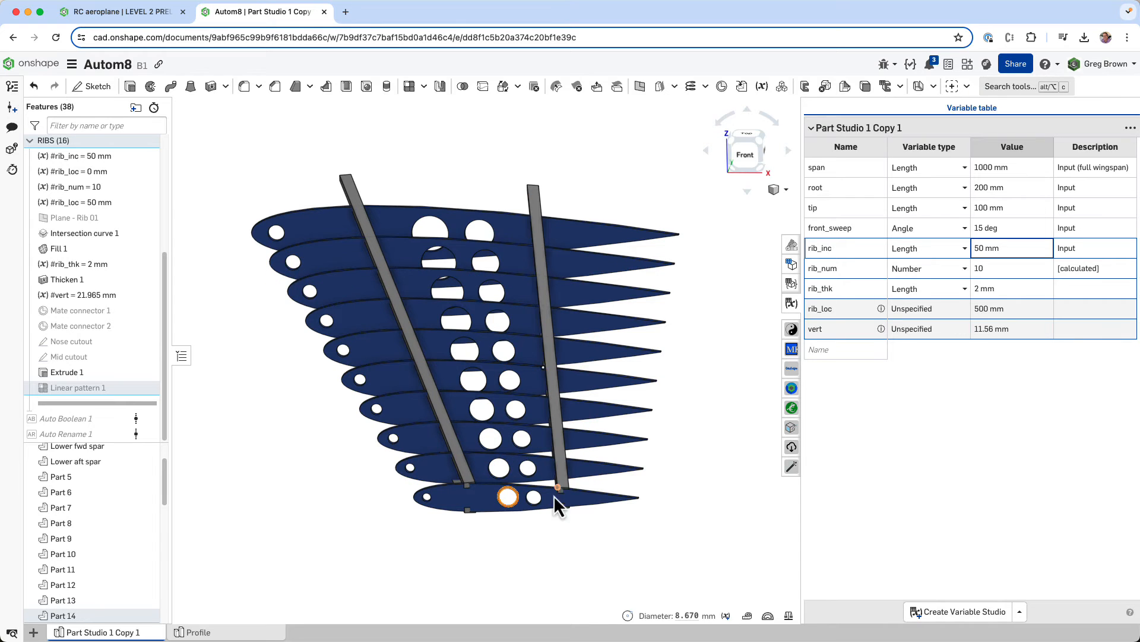
- Examine the swept ribs, their nose and mid cutouts and the two spars from above and from the front
{"action": "right_click_drag", "start_coordinate": [606, 512], "coordinate": [614, 518]}
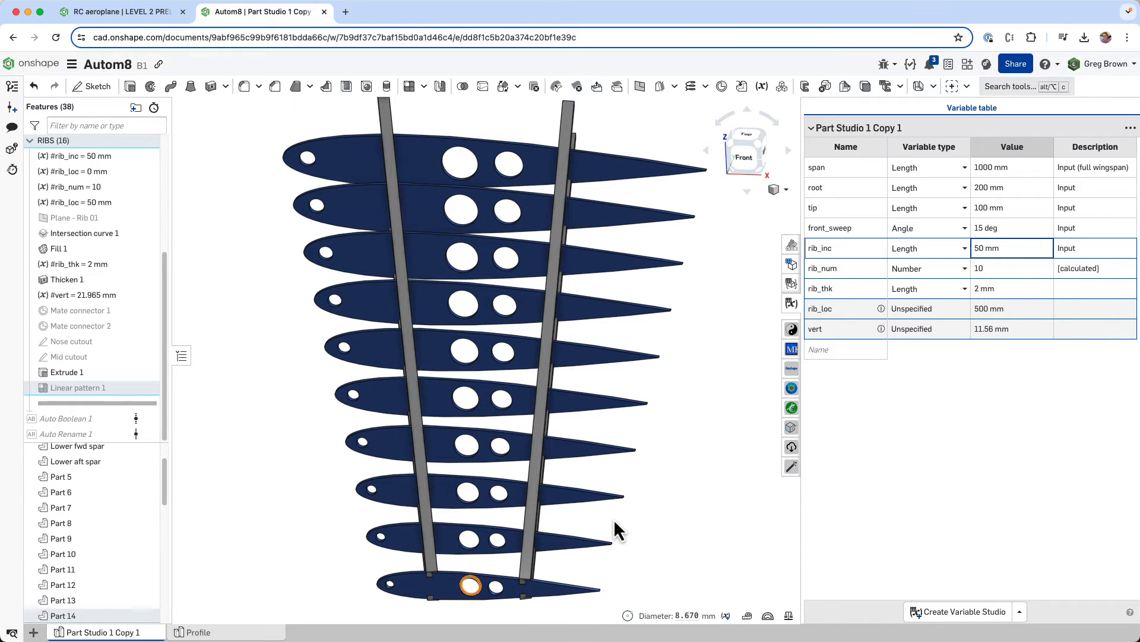
{"action": "scroll", "coordinate": [472, 512], "scroll_direction": "up", "scroll_amount": 10}
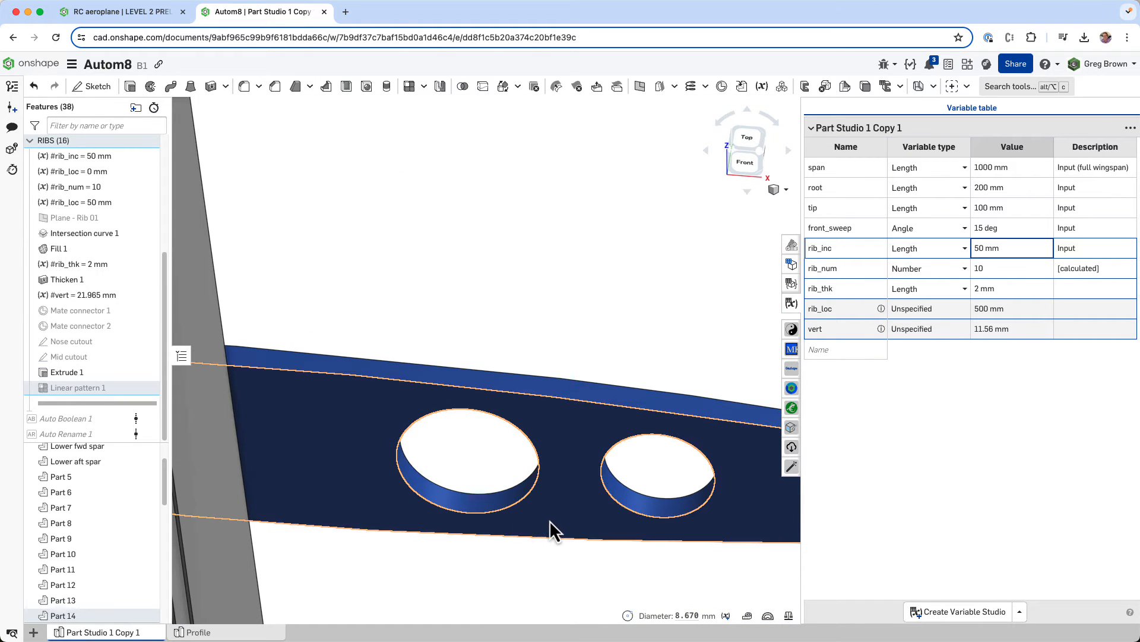
{"action": "scroll", "coordinate": [499, 517], "scroll_direction": "down", "scroll_amount": 5}
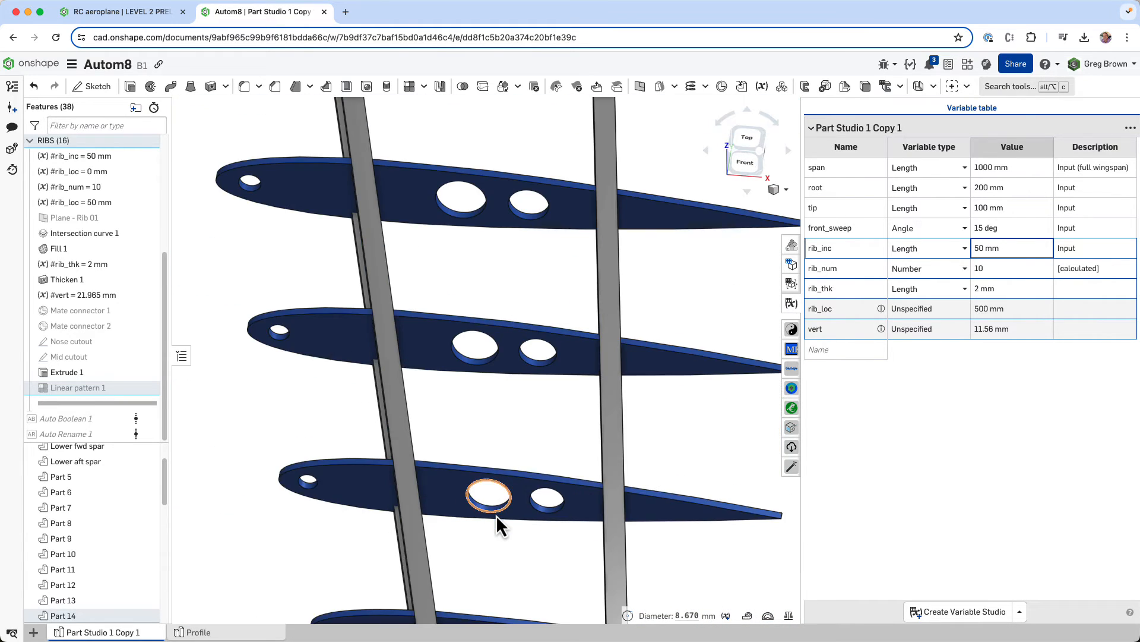
{"action": "scroll", "coordinate": [497, 509], "scroll_direction": "down", "scroll_amount": 8}
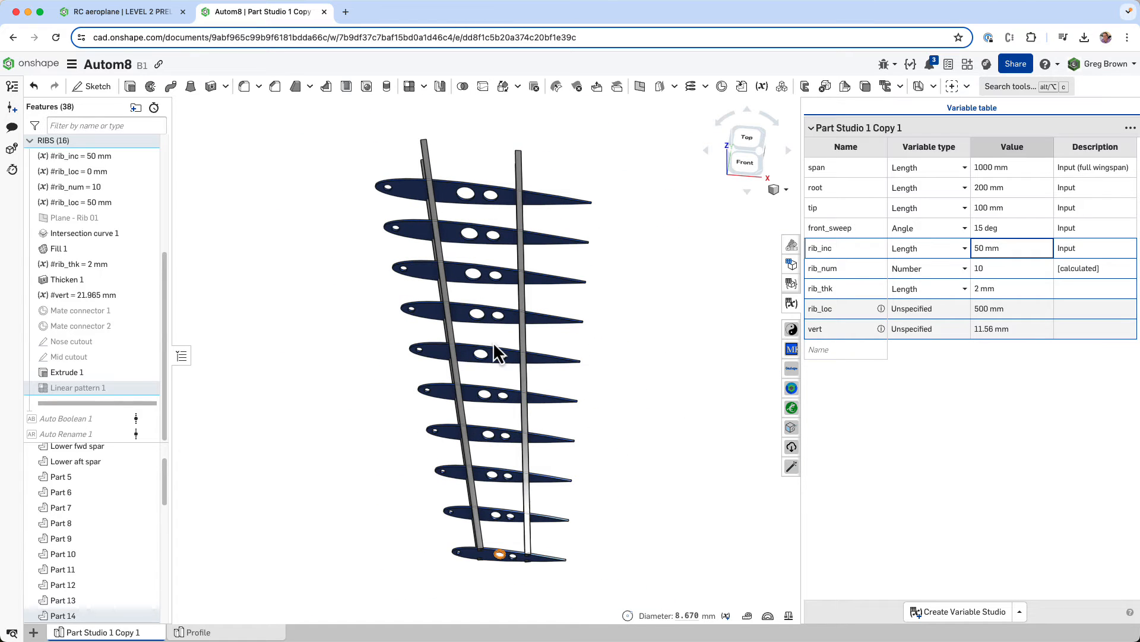
{"action": "right_click_drag", "start_coordinate": [501, 355], "coordinate": [494, 320]}
{"action": "scroll", "coordinate": [475, 416], "scroll_direction": "up", "scroll_amount": 5}
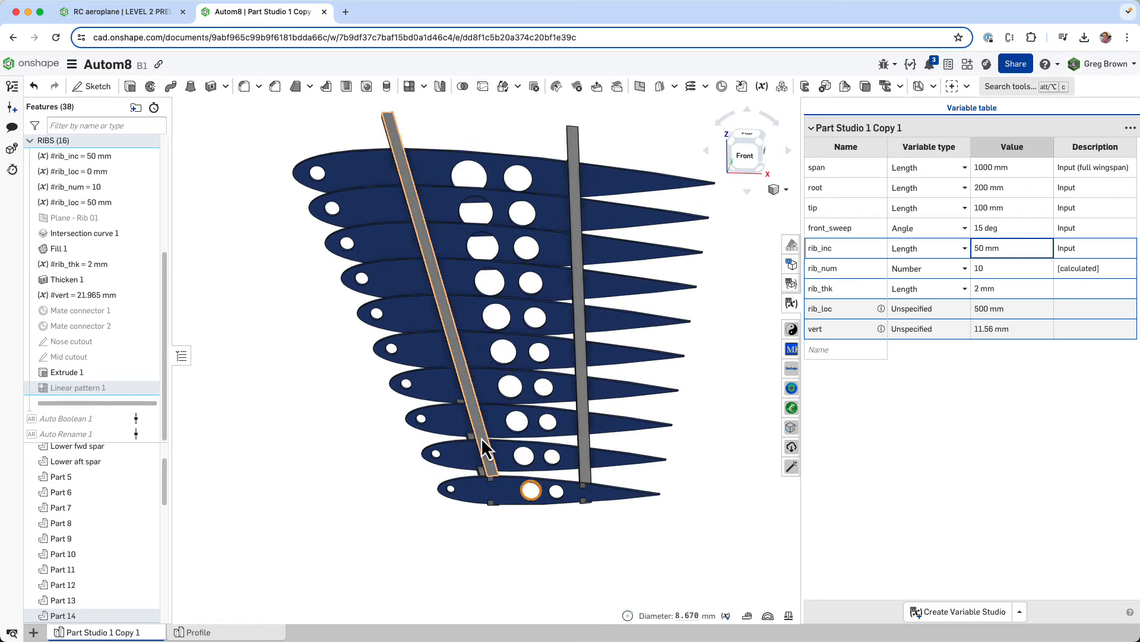
{"action": "right_click_drag", "start_coordinate": [484, 423], "coordinate": [483, 419]}
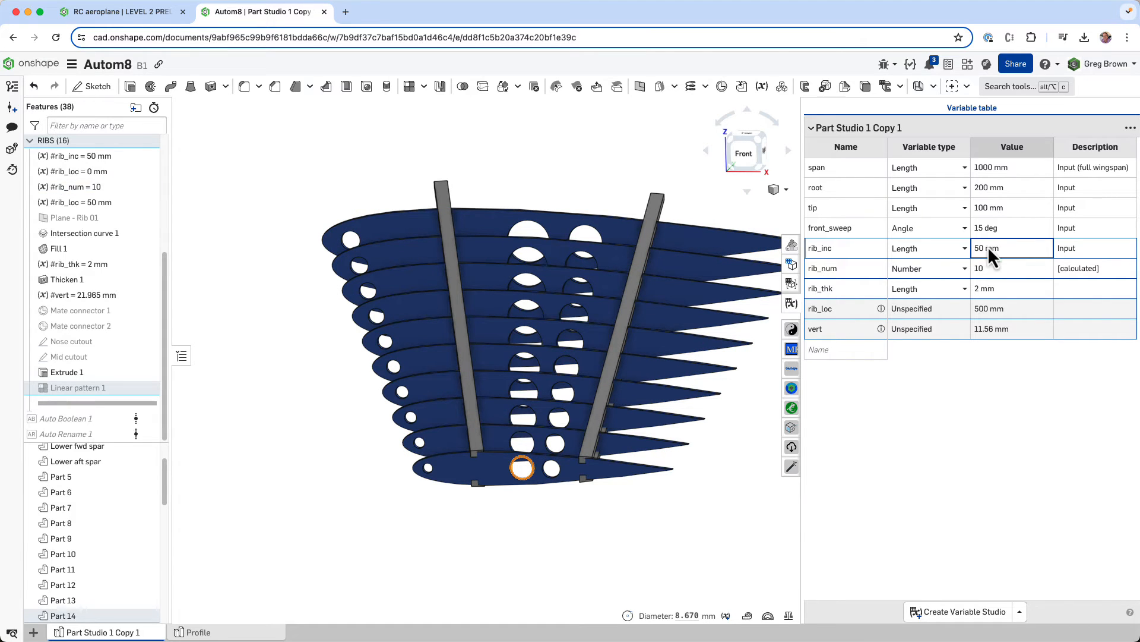
- Set the root variable to 250 mm and view the regenerated wing structure along its span
{"action": "left_click", "coordinate": [996, 189]}
{"action": "type", "text": "250"}
{"action": "key", "text": "Return"}
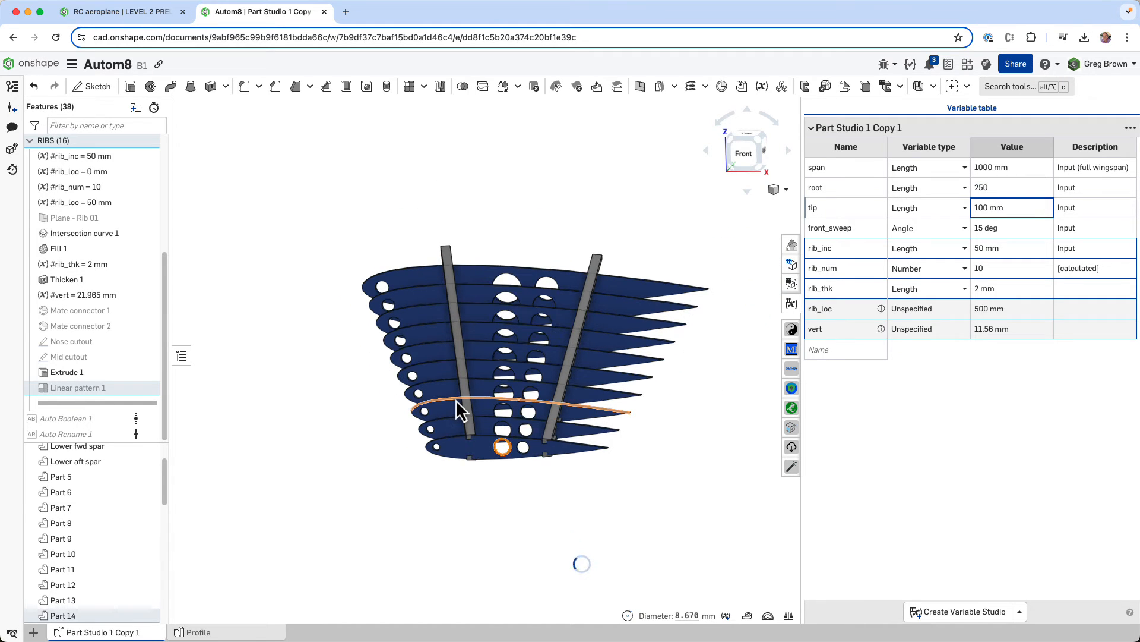
{"action": "right_click_drag", "start_coordinate": [461, 394], "coordinate": [486, 412]}
{"action": "scroll", "coordinate": [478, 401], "scroll_direction": "down", "scroll_amount": 4}
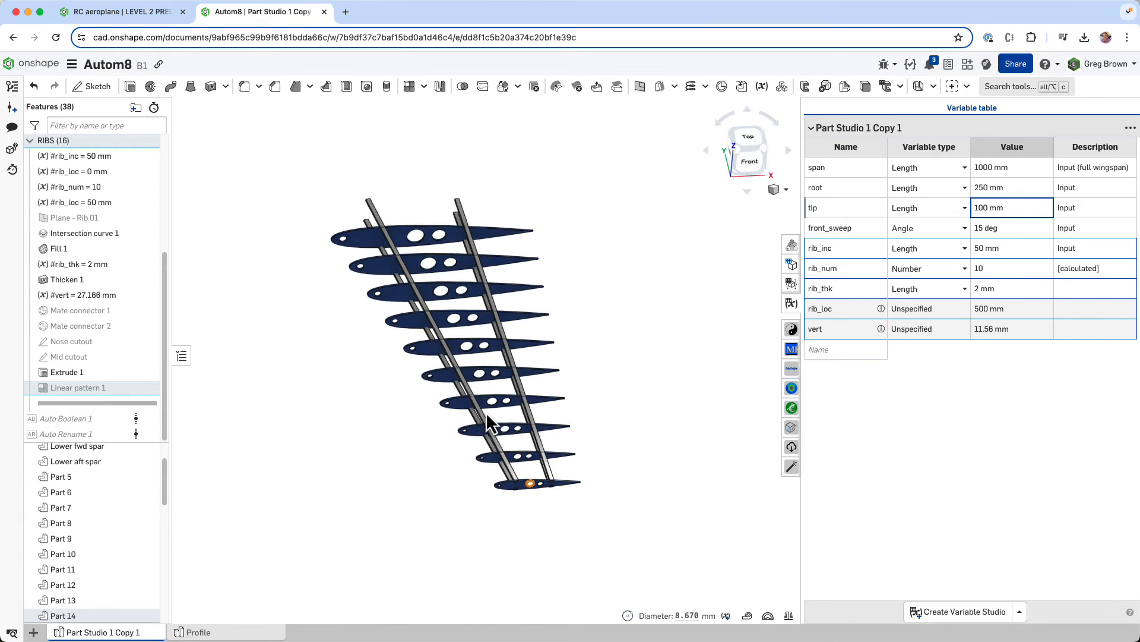
- Set the rib_inc variable to 75 mm for a wider rib spacing
{"action": "left_click", "coordinate": [1004, 251]}
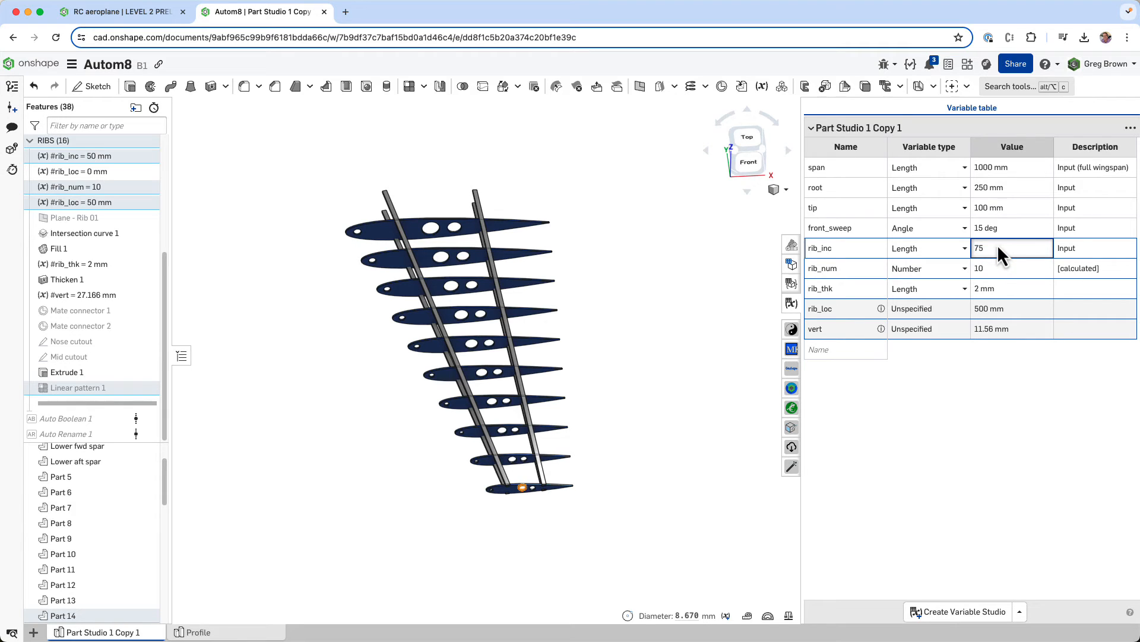
{"action": "key", "text": "Return"}
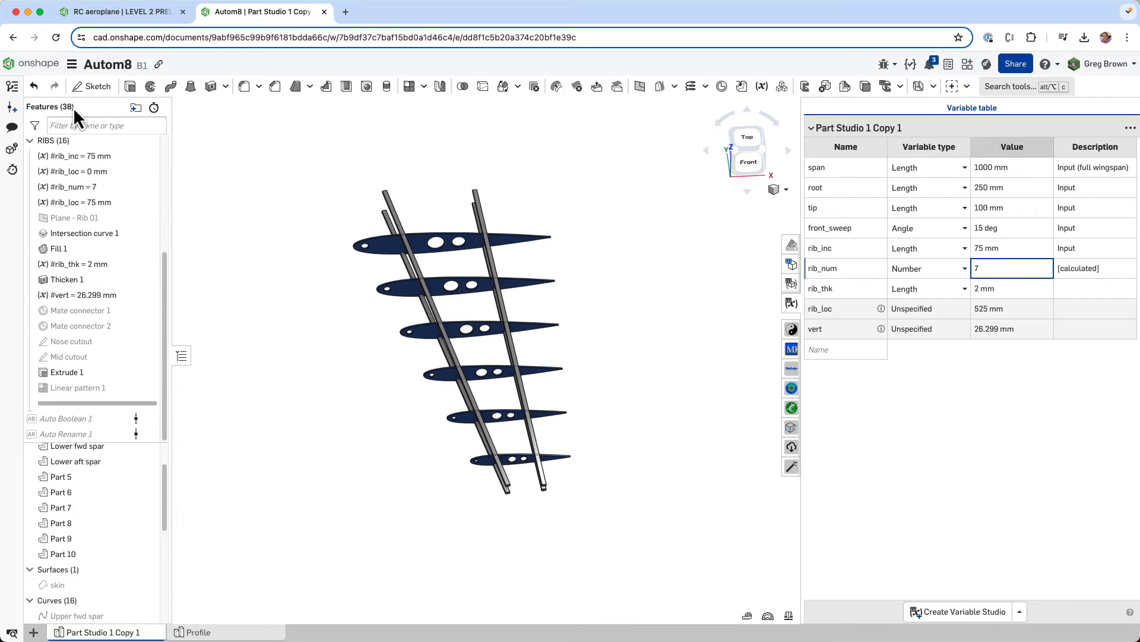
- Collapse the RIBS folder in the feature list and view the wing structure from the front
{"action": "scroll", "coordinate": [104, 225], "scroll_direction": "up", "scroll_amount": 5}
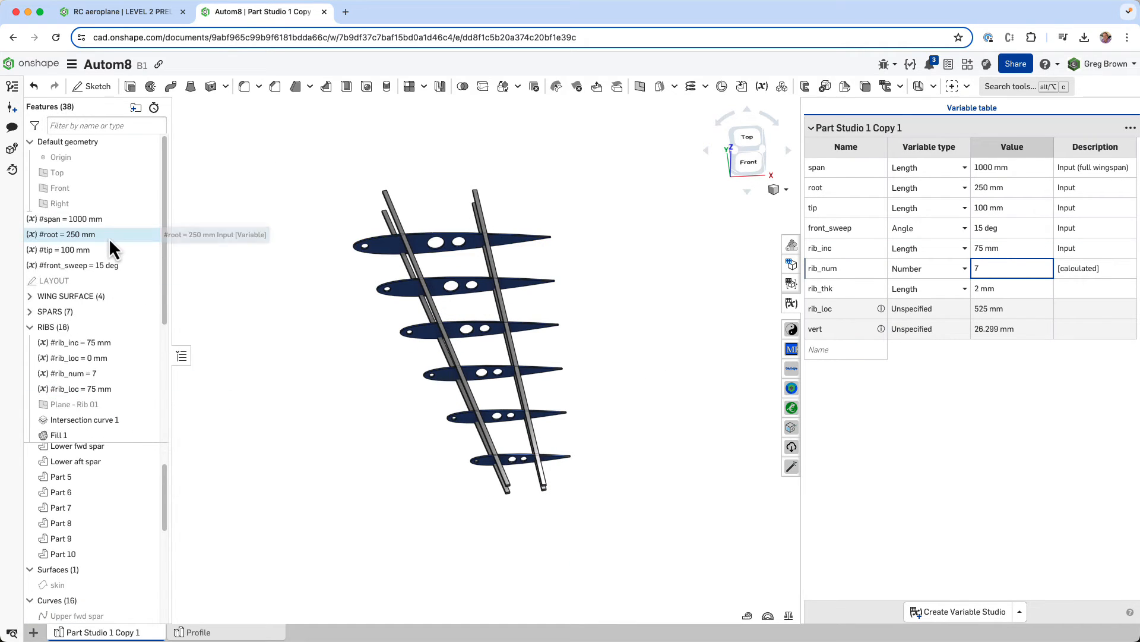
{"action": "left_click", "coordinate": [29, 328]}
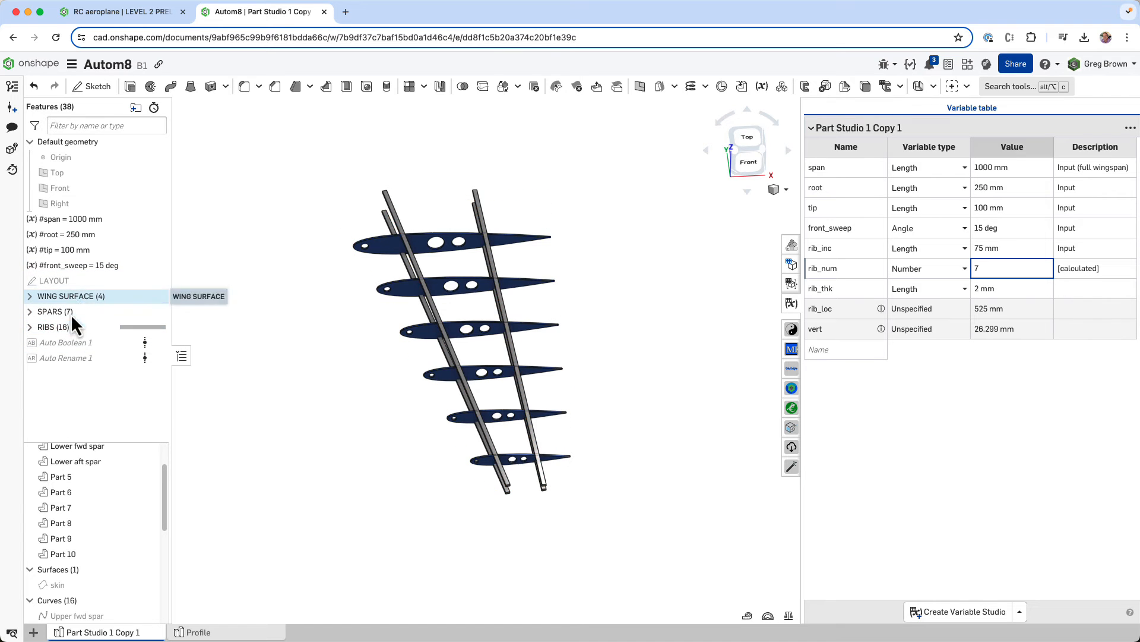
{"action": "scroll", "coordinate": [447, 262], "scroll_direction": "up", "scroll_amount": 4}
{"action": "mouse_move", "coordinate": [451, 276]}
{"action": "right_mouse_down"}
{"action": "mouse_move", "coordinate": [445, 259]}
{"action": "mouse_move", "coordinate": [457, 265]}
{"action": "right_mouse_up"}
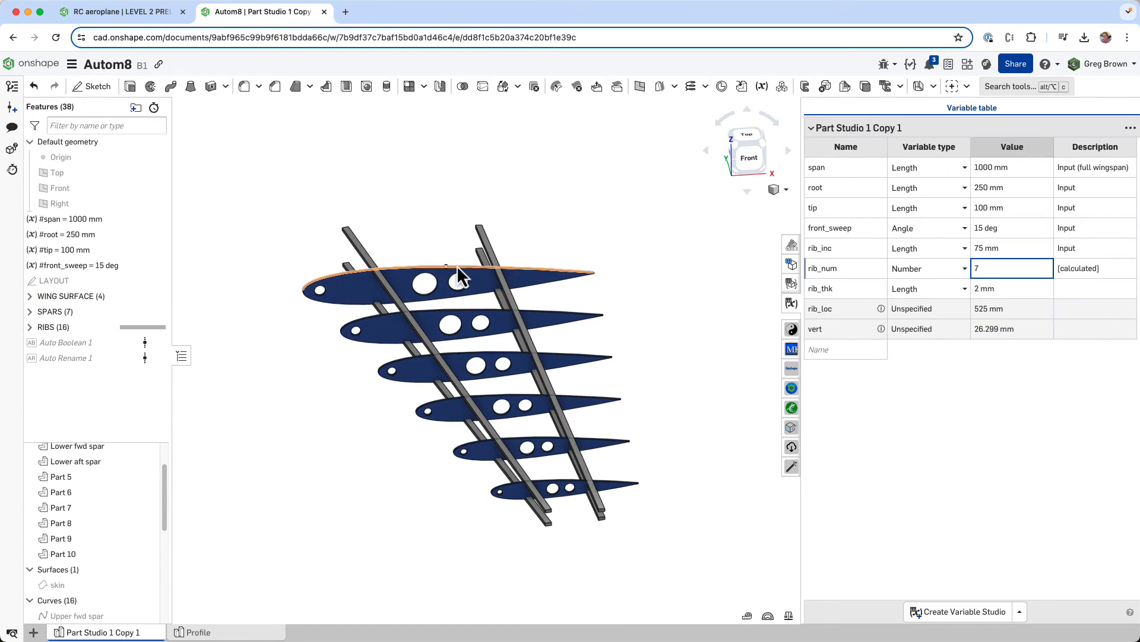
- Set the rib_inc variable to 40 mm and inspect the more closely spaced ribs
{"action": "left_click", "coordinate": [1001, 248]}
{"action": "type", "text": "40"}
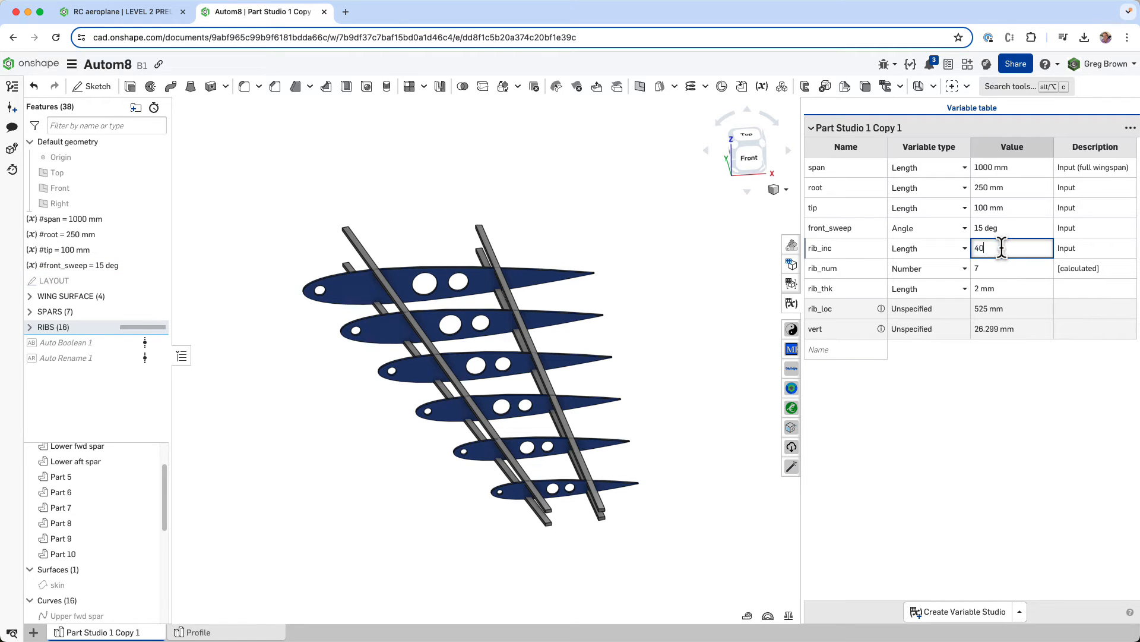
{"action": "key", "text": "Return"}
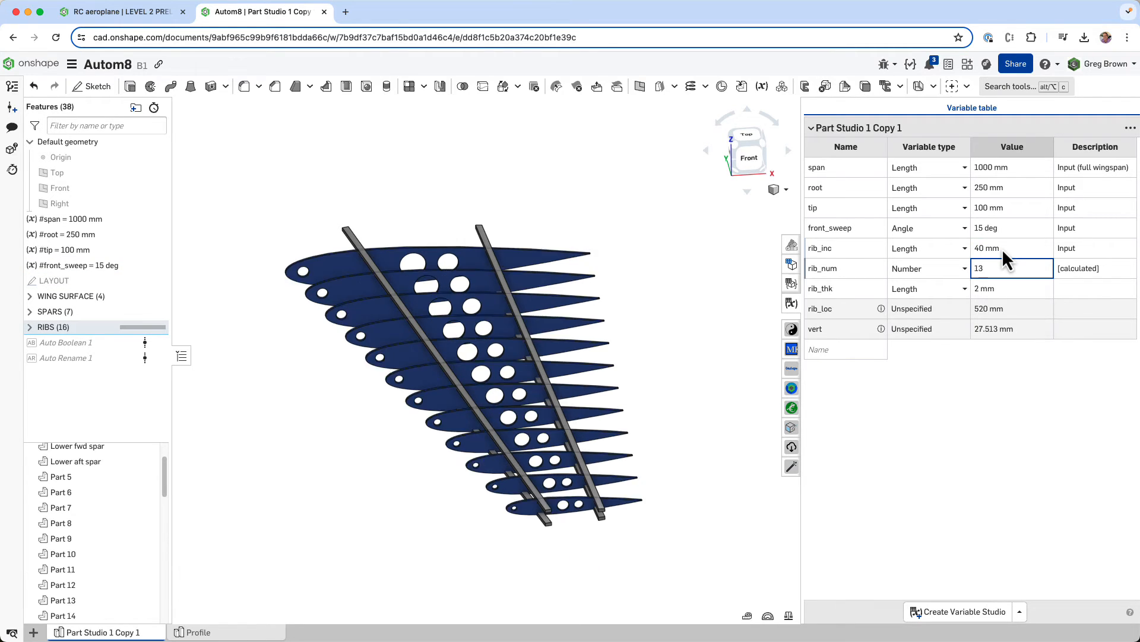
{"action": "right_click_drag", "start_coordinate": [541, 267], "coordinate": [549, 280]}
{"action": "scroll", "coordinate": [530, 282], "scroll_direction": "down", "scroll_amount": 1}
{"action": "scroll", "coordinate": [530, 282], "scroll_direction": "down", "scroll_amount": 1}
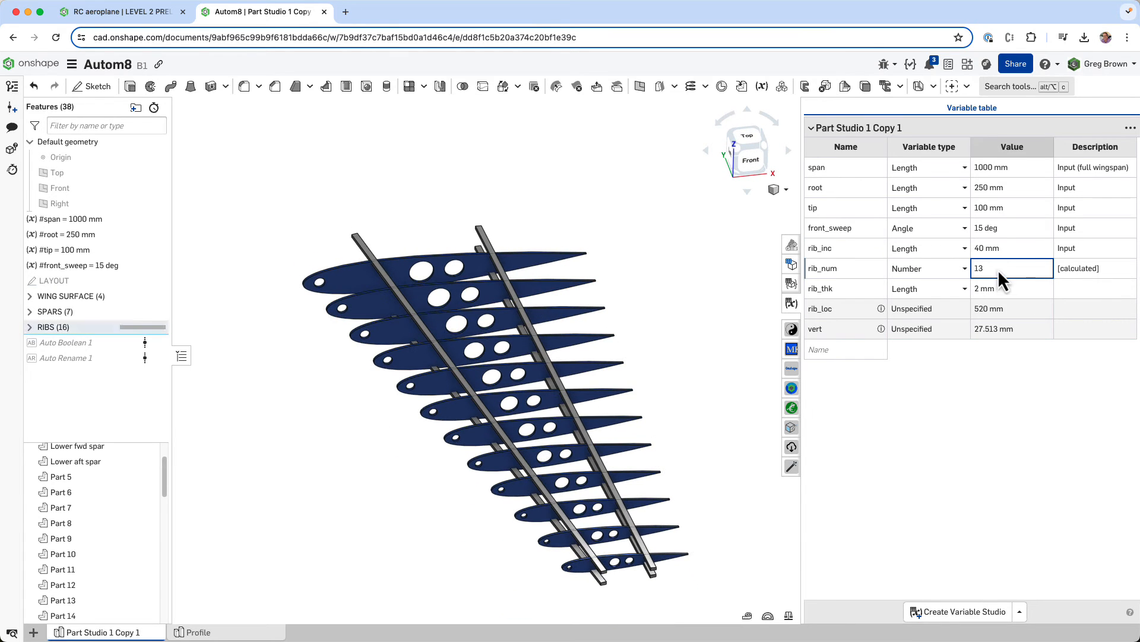
{"action": "middle_click_drag", "start_coordinate": [632, 312], "coordinate": [590, 281]}
- Set the rib_inc variable to 50 mm and inspect the ribs and cutouts near the wing tip
{"action": "left_click", "coordinate": [1017, 247]}
{"action": "key", "text": "ctrl+a"}
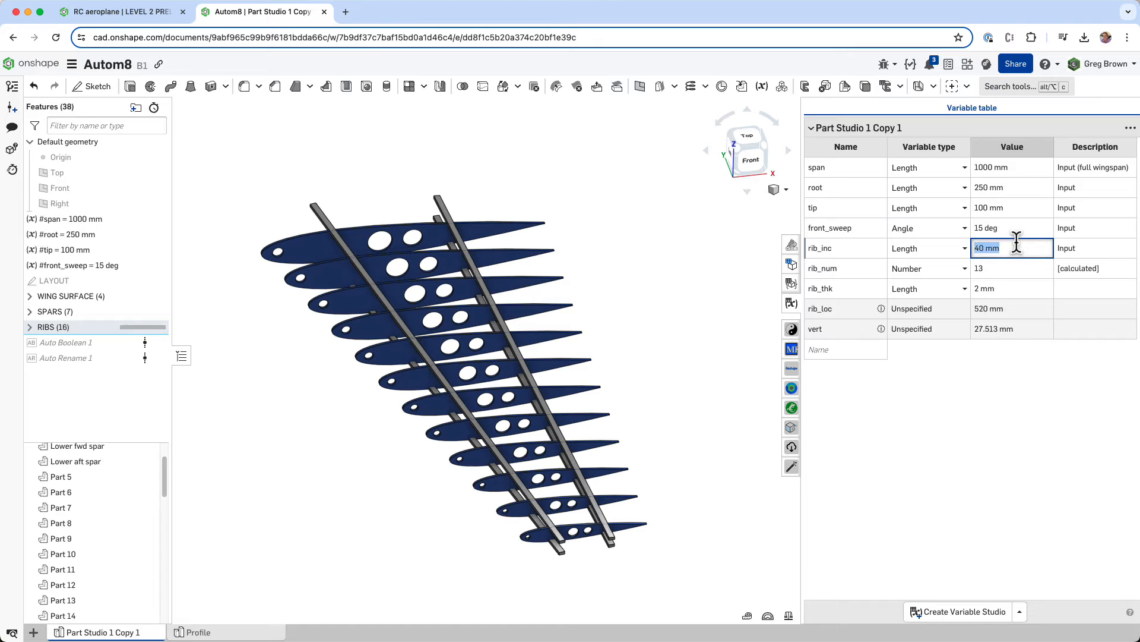
{"action": "type", "text": "50"}
{"action": "key", "text": "Return"}
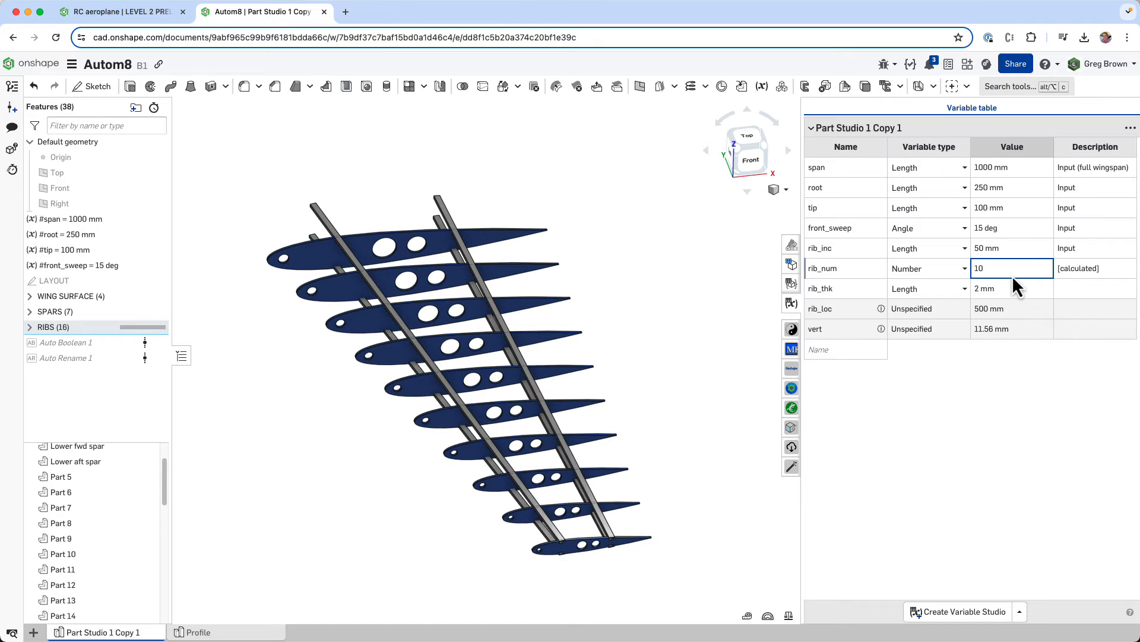
{"action": "mouse_move", "coordinate": [617, 284]}
{"action": "right_mouse_down"}
{"action": "mouse_move", "coordinate": [626, 289]}
{"action": "mouse_move", "coordinate": [625, 278]}
{"action": "right_mouse_up"}
{"action": "scroll", "coordinate": [625, 487], "scroll_direction": "up", "scroll_amount": 4}
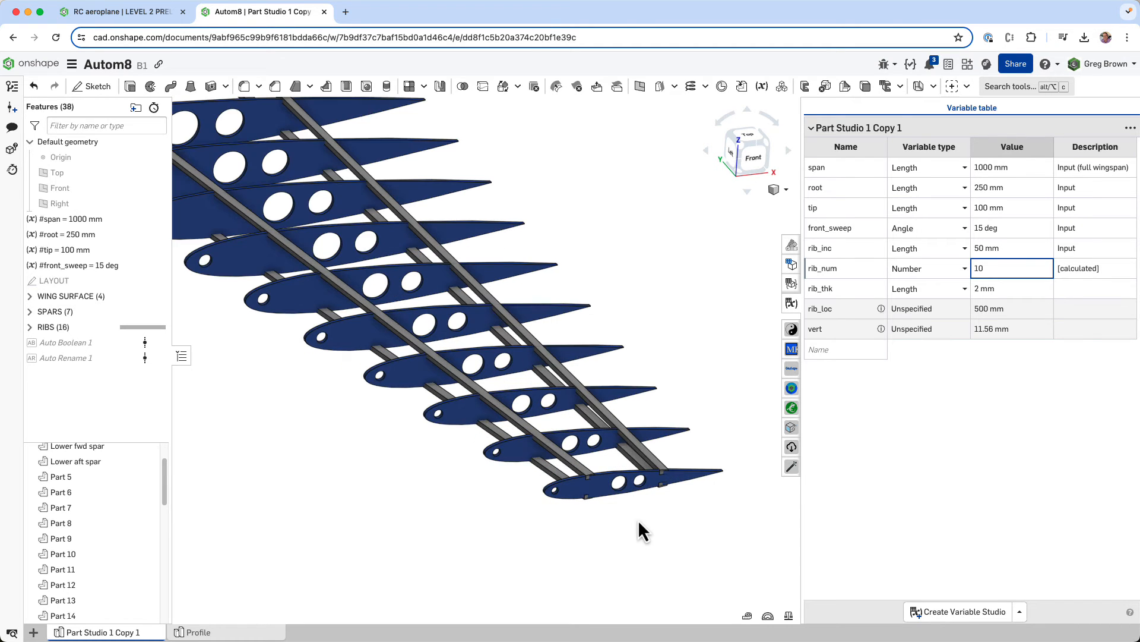
{"action": "scroll", "coordinate": [614, 480], "scroll_direction": "up", "scroll_amount": 3}
{"action": "scroll", "coordinate": [615, 490], "scroll_direction": "down", "scroll_amount": 5}
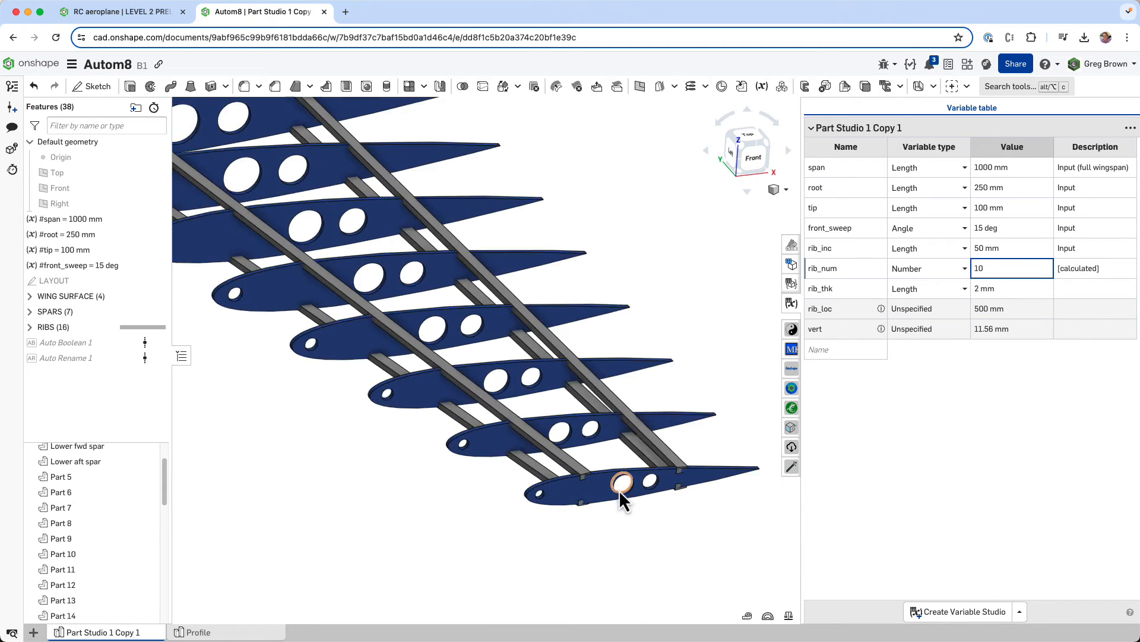
- Set the front_sweep variable to 25 deg and inspect the wing structure from the back
{"action": "left_click", "coordinate": [1006, 229]}
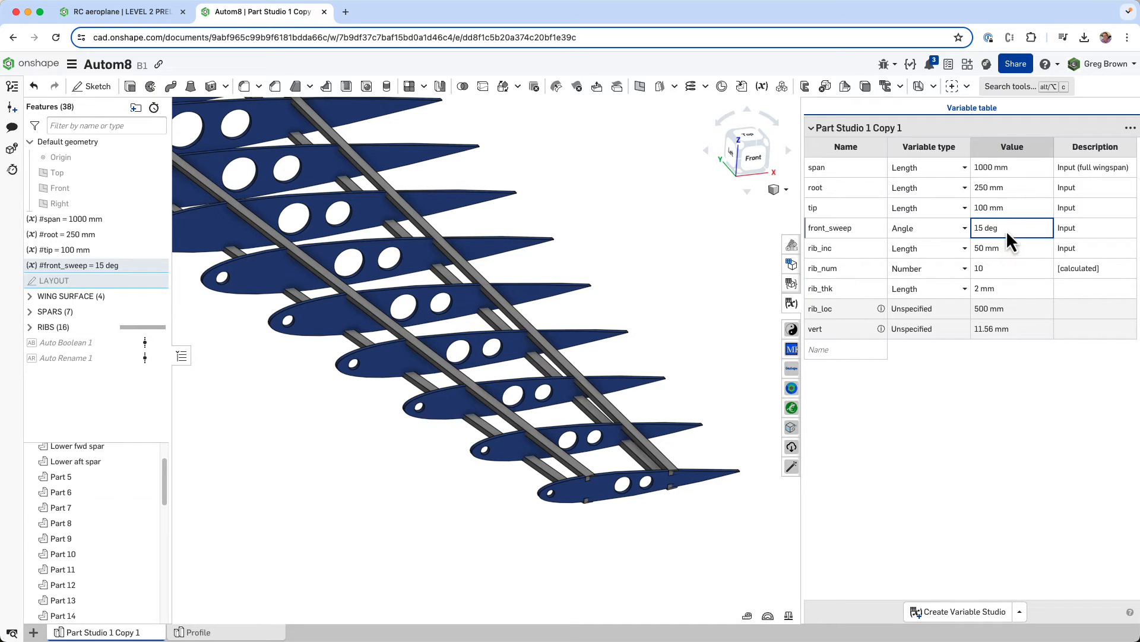
{"action": "left_click", "coordinate": [1006, 229]}
{"action": "type", "text": "25"}
{"action": "key", "text": "Return"}
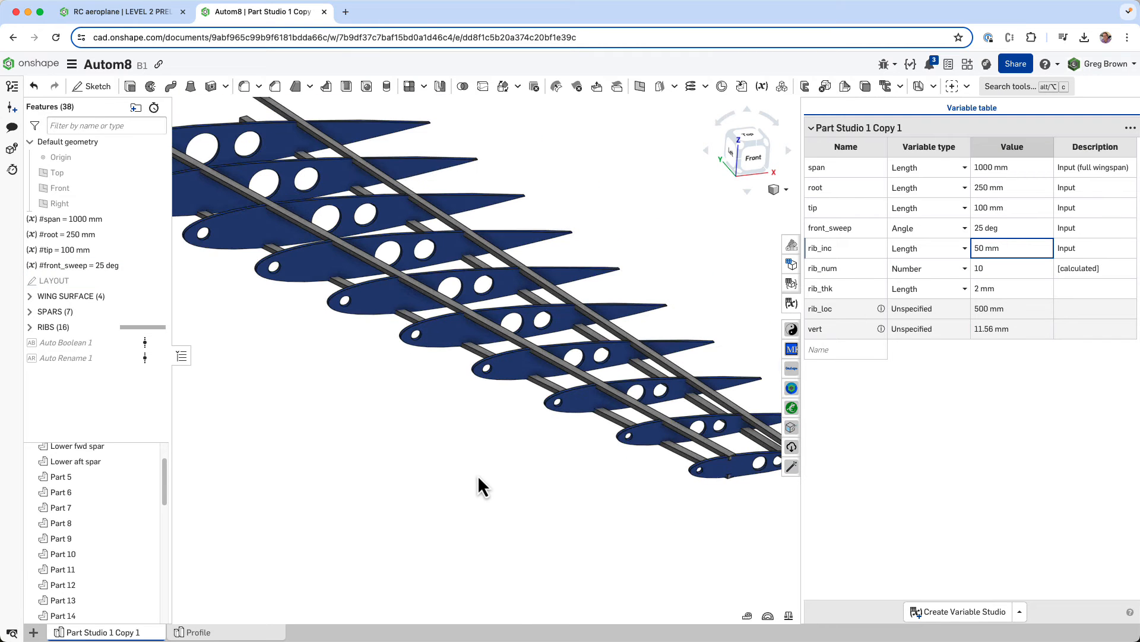
{"action": "scroll", "coordinate": [478, 473], "scroll_direction": "down", "scroll_amount": 5}
{"action": "right_click_drag", "start_coordinate": [558, 432], "coordinate": [519, 358]}
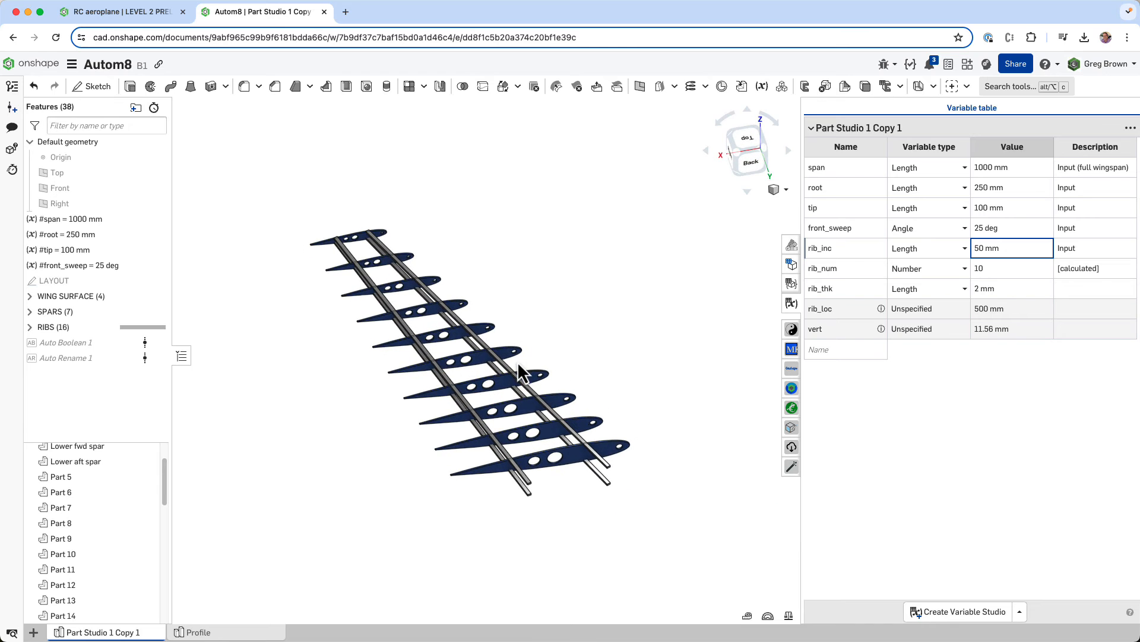
{"action": "scroll", "coordinate": [534, 404], "scroll_direction": "up", "scroll_amount": 5}
{"action": "scroll", "coordinate": [571, 464], "scroll_direction": "up", "scroll_amount": 2}
{"action": "right_click_drag", "start_coordinate": [606, 498], "coordinate": [607, 487]}
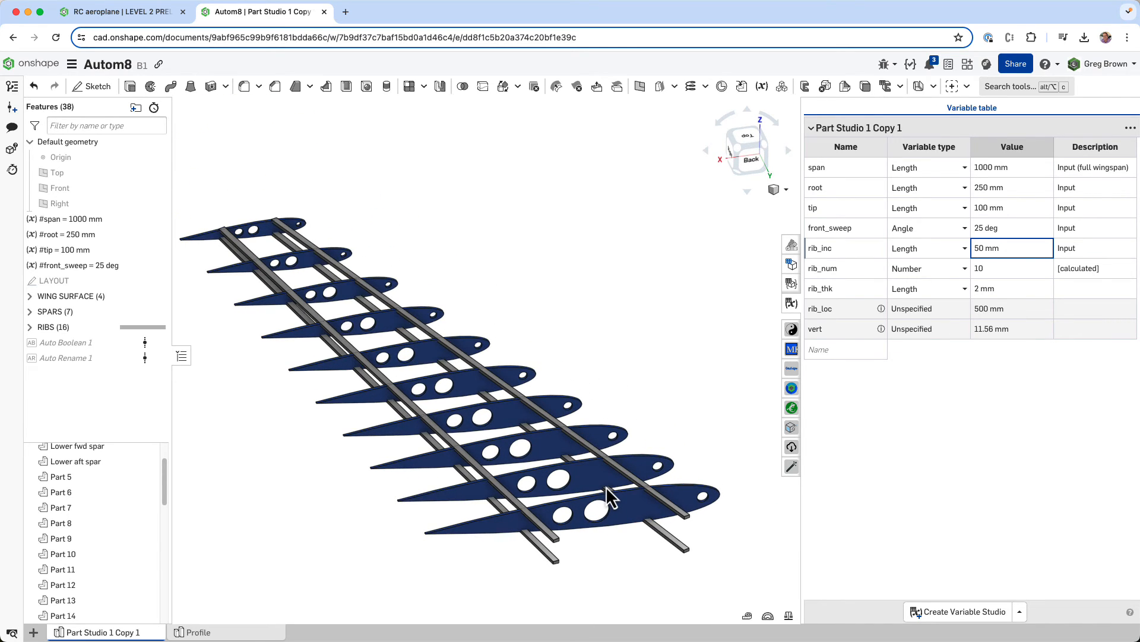
- Expand the WING SURFACE folder and open the linked document of the Profile Generator 1 feature
{"action": "left_click", "coordinate": [30, 295]}
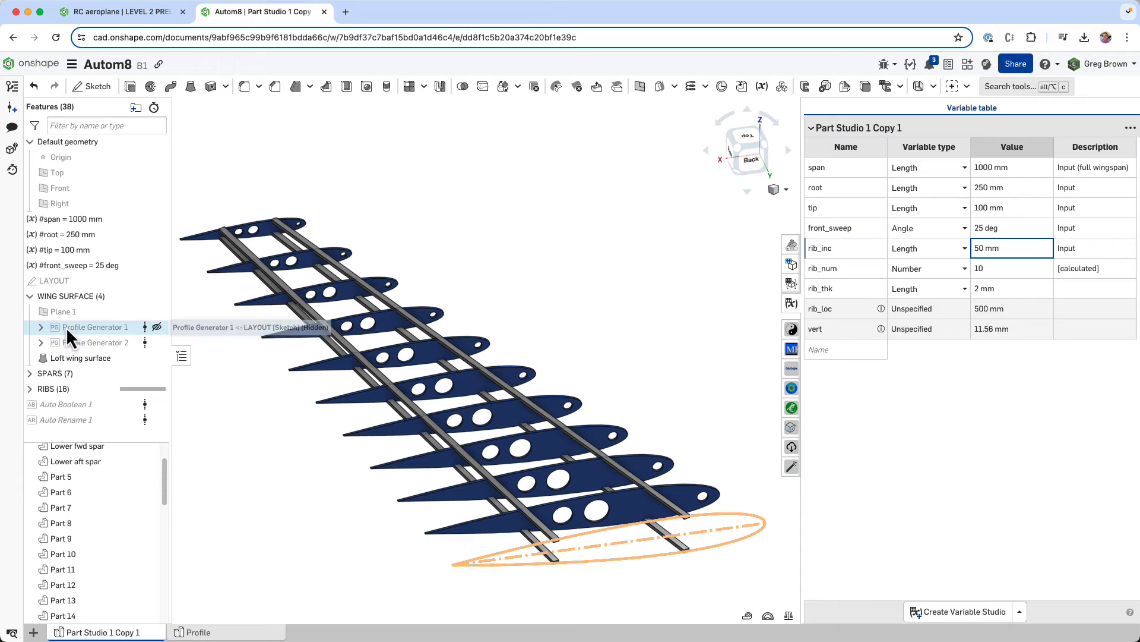
{"action": "right_click", "coordinate": [68, 332]}
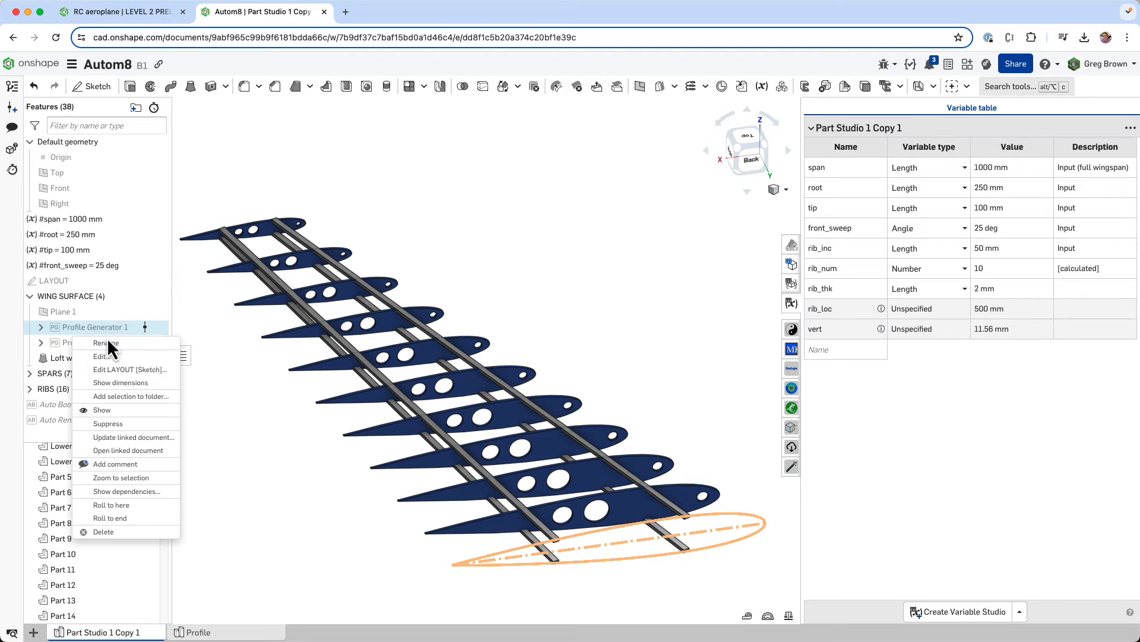
{"action": "left_click", "coordinate": [150, 450]}
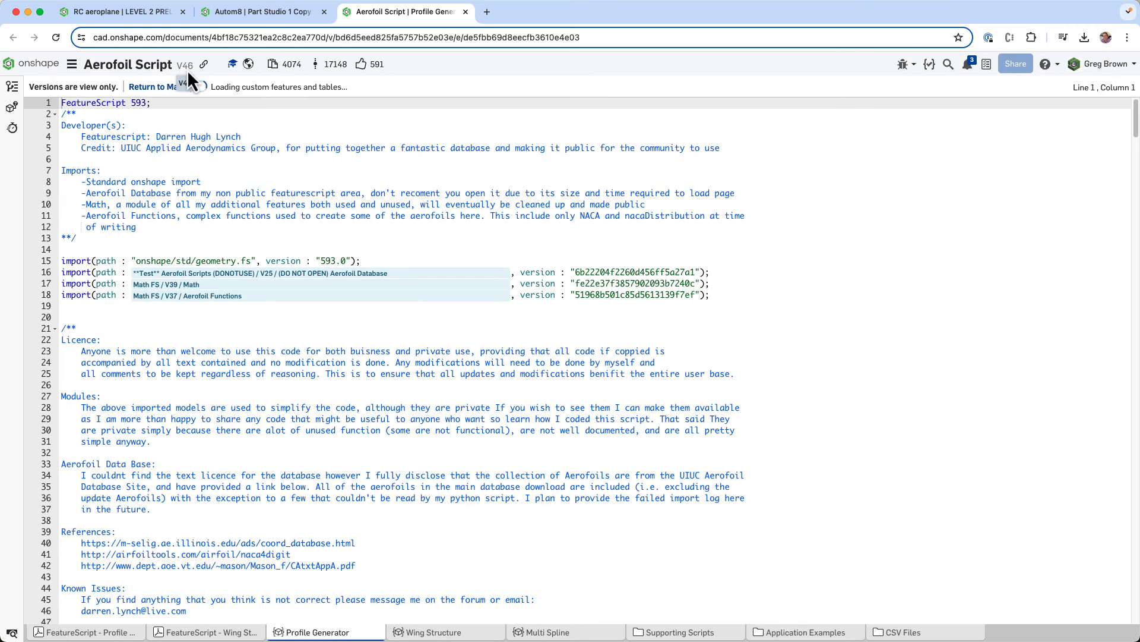
- Look through the Profile Generator PDF guide and check the FeatureScript version line in the Profile Generator source code
{"action": "left_click", "coordinate": [119, 633]}
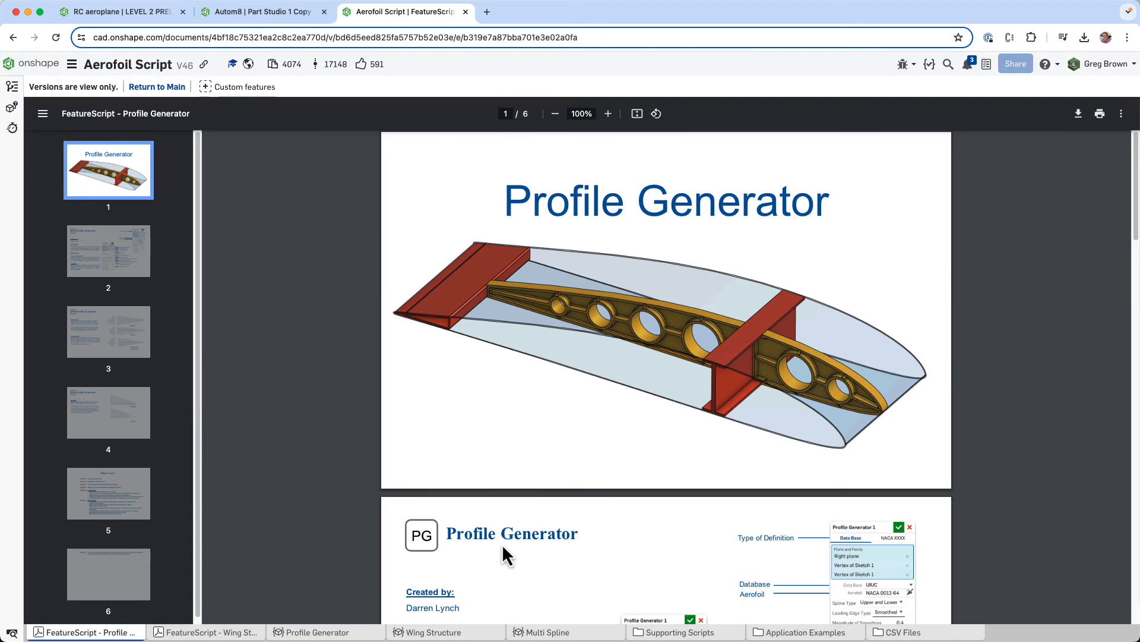
{"action": "scroll", "coordinate": [502, 538], "scroll_direction": "down", "scroll_amount": 6}
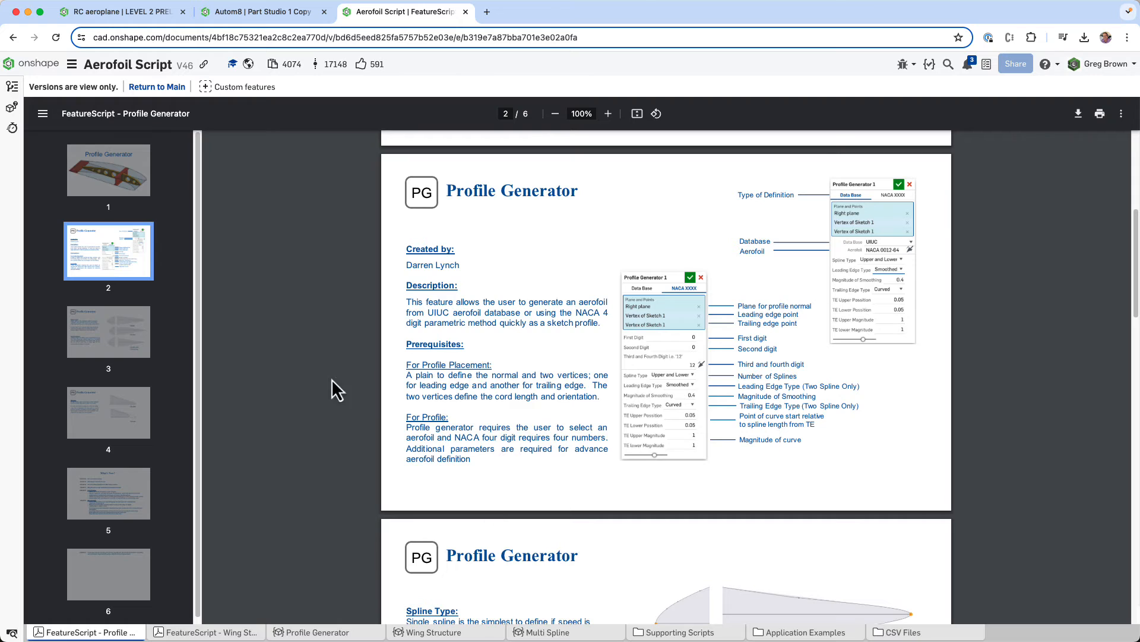
{"action": "left_click", "coordinate": [315, 633]}
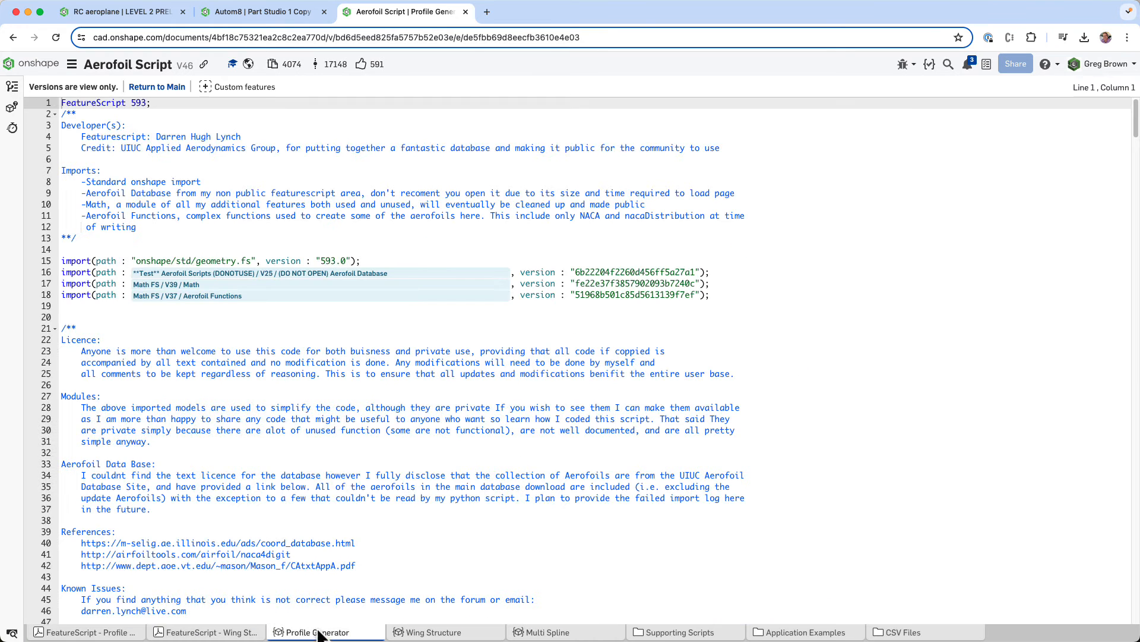
{"action": "left_click_drag", "start_coordinate": [146, 104], "coordinate": [127, 105]}
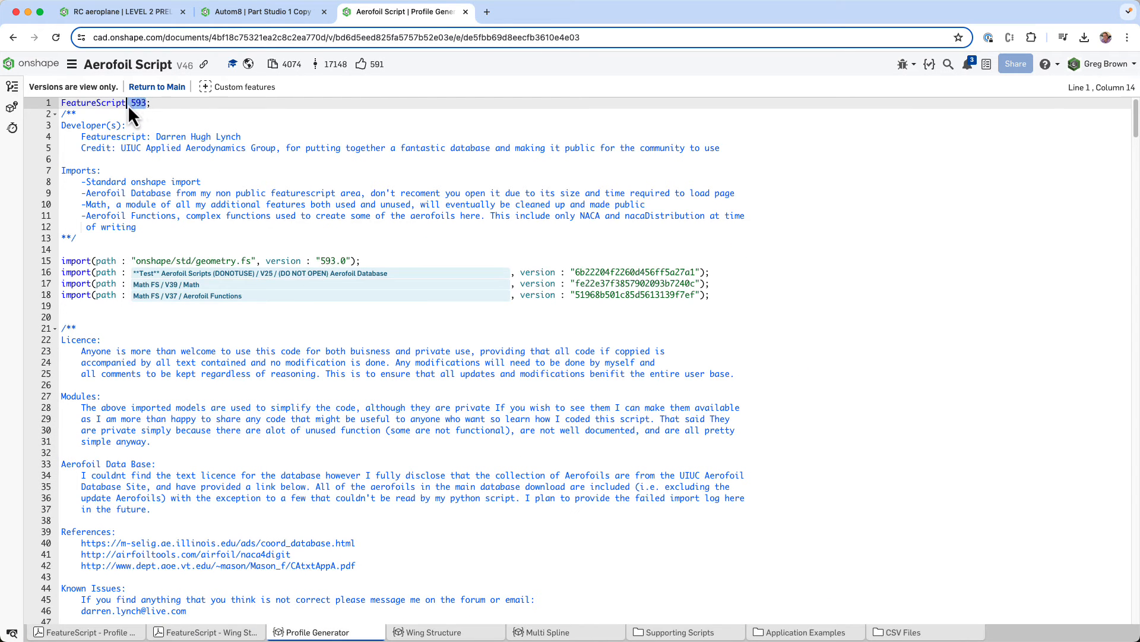
{"action": "left_click", "coordinate": [152, 140]}
{"action": "double_click", "coordinate": [142, 104]}
{"action": "left_click", "coordinate": [157, 137]}
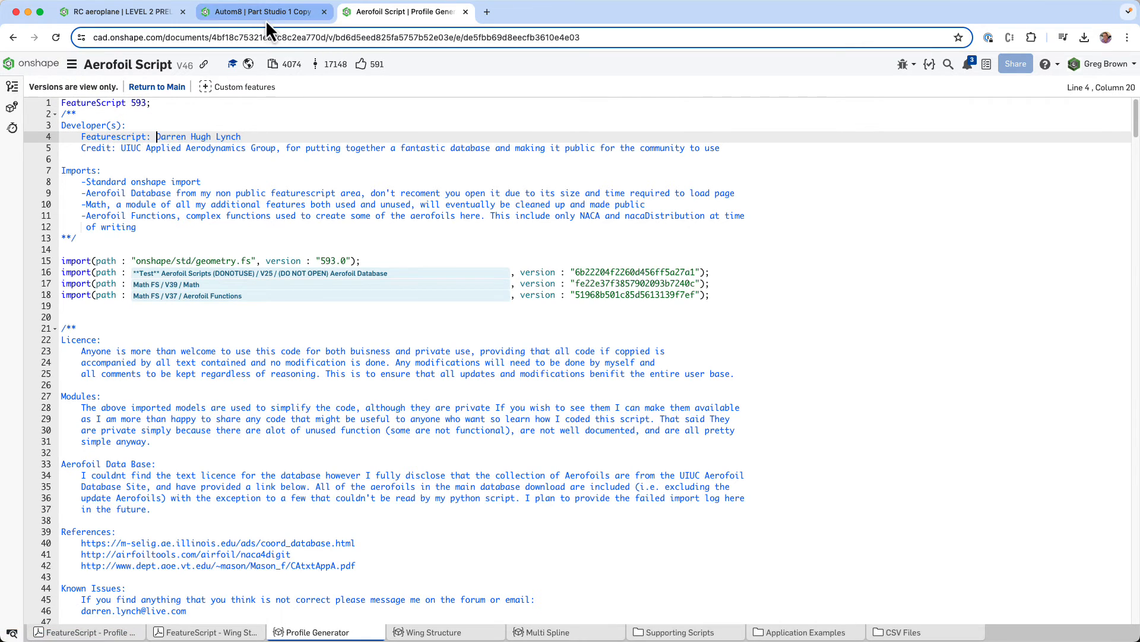
- Glance at the RC aeroplane document, return to the Autom8 wing studio and inspect the root ribs and spar ends from the back
{"action": "left_click", "coordinate": [151, 13]}
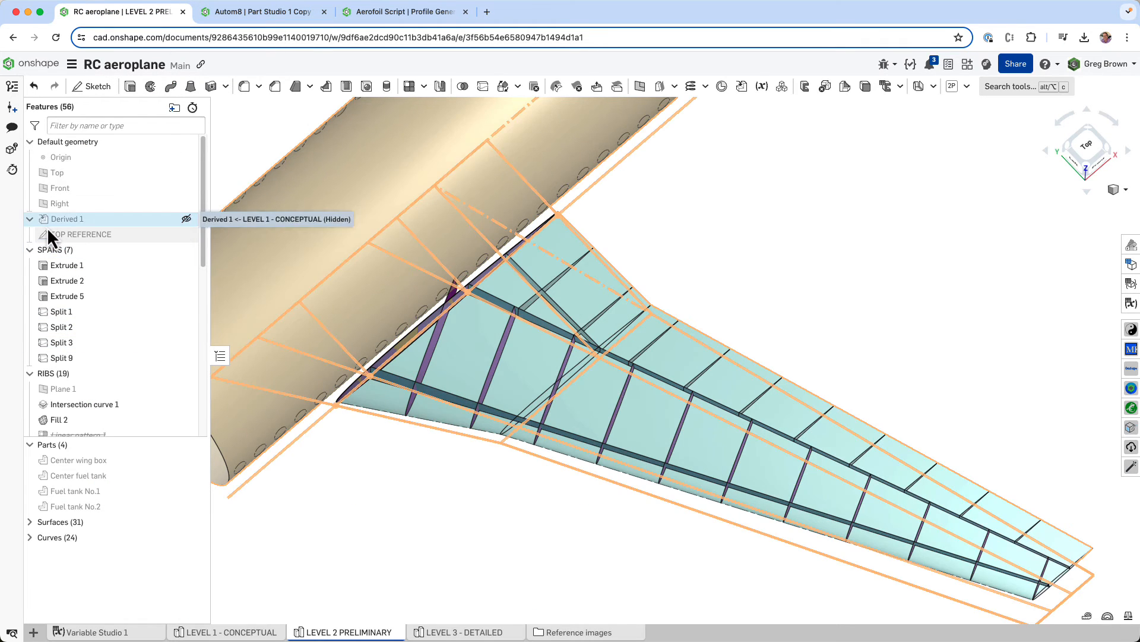
{"action": "left_click", "coordinate": [289, 11]}
{"action": "right_click_drag", "start_coordinate": [419, 230], "coordinate": [514, 249]}
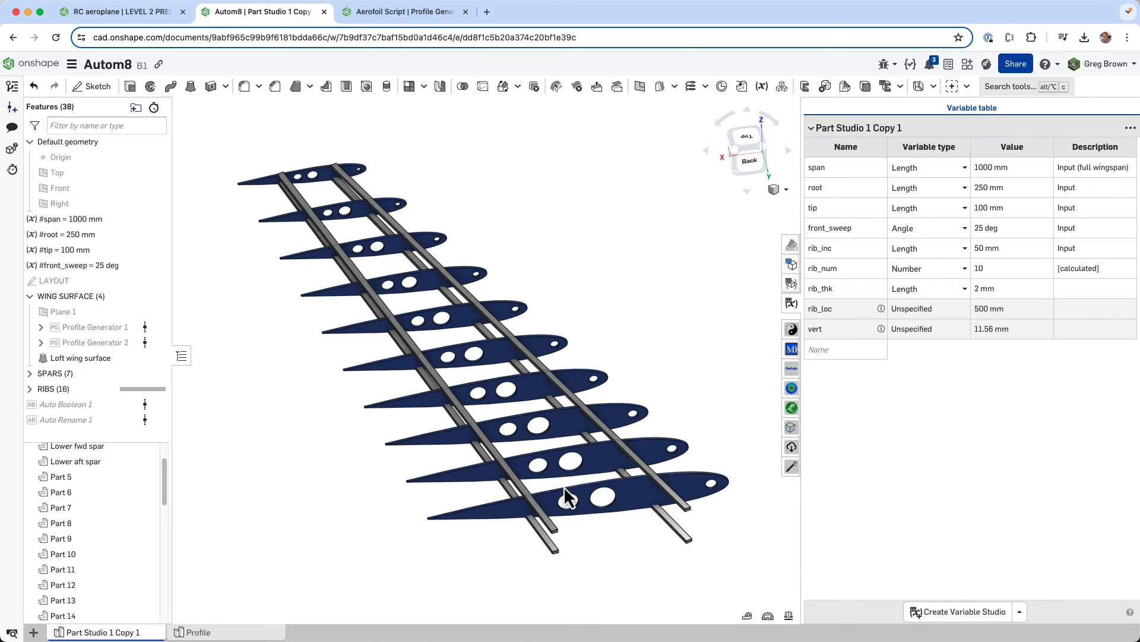
{"action": "scroll", "coordinate": [713, 501], "scroll_direction": "up", "scroll_amount": 5}
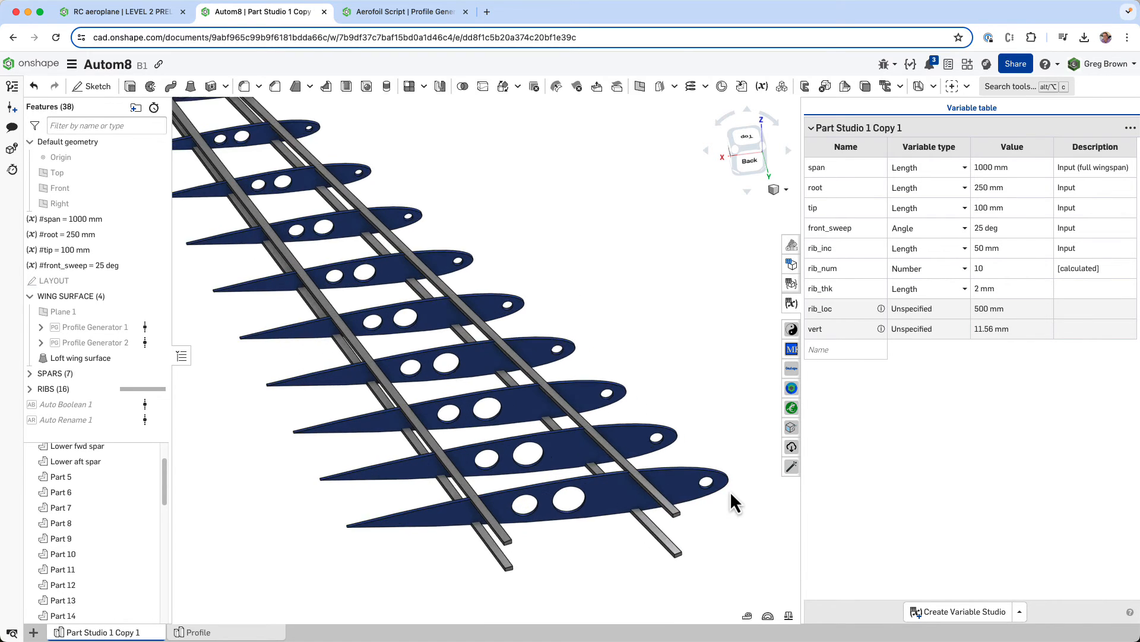
- Inspect the spar ends at the root and the full row of ribs from the back of the wing
{"action": "scroll", "coordinate": [467, 478], "scroll_direction": "up", "scroll_amount": 5}
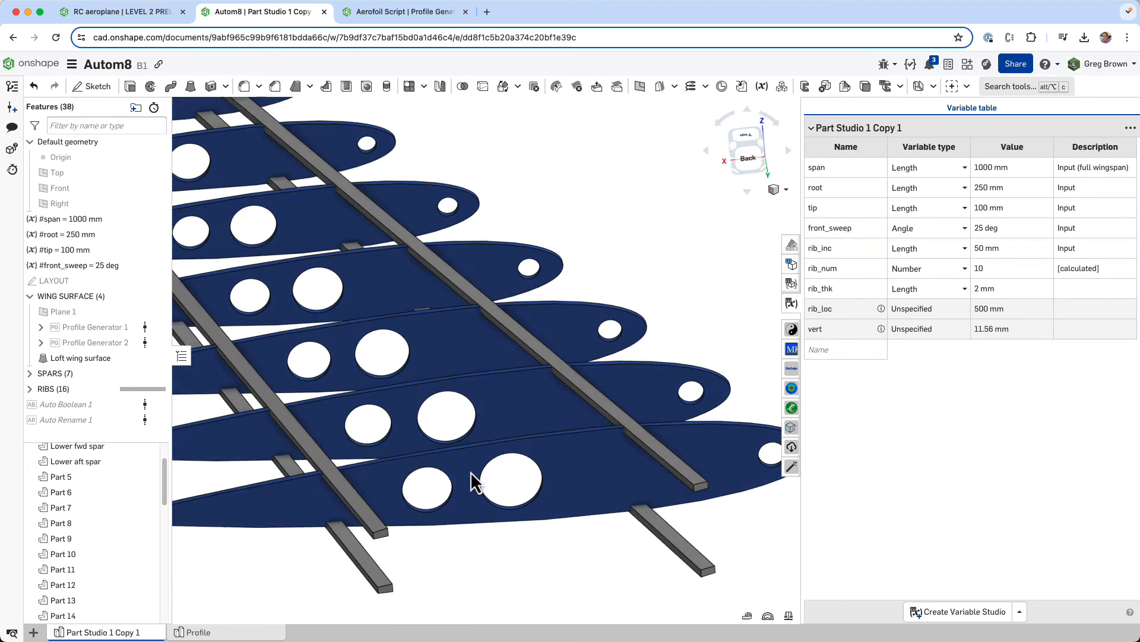
{"action": "scroll", "coordinate": [473, 474], "scroll_direction": "down", "scroll_amount": 8}
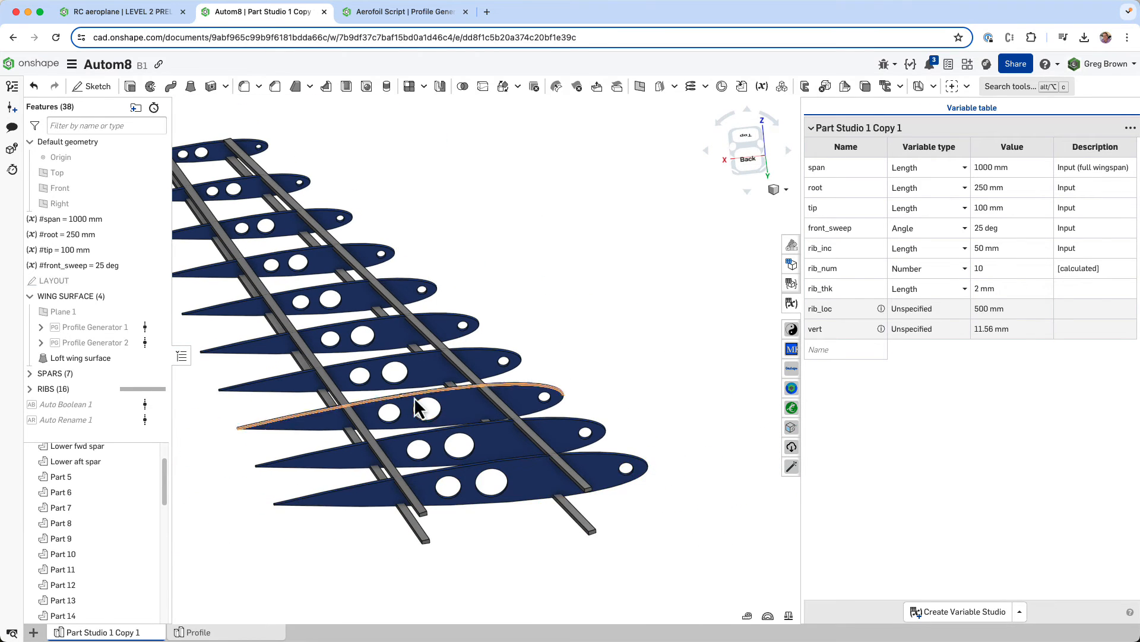
{"action": "scroll", "coordinate": [517, 437], "scroll_direction": "down", "scroll_amount": 1}
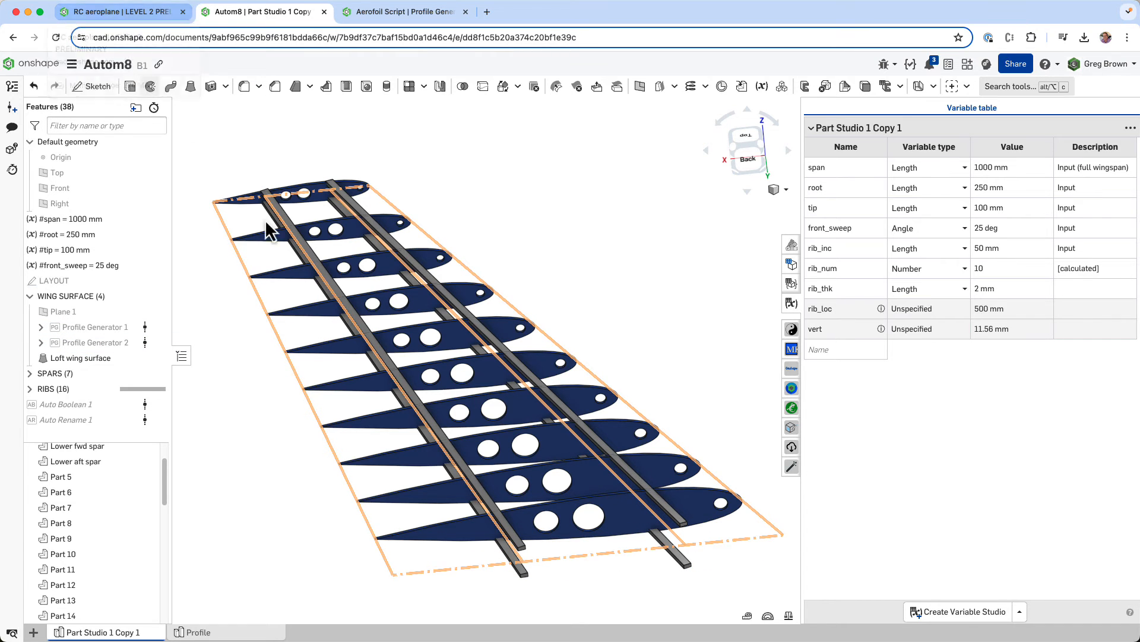
{"action": "scroll", "coordinate": [484, 334], "scroll_direction": "down", "scroll_amount": 3}
{"action": "right_click_drag", "start_coordinate": [483, 333], "coordinate": [558, 354]}
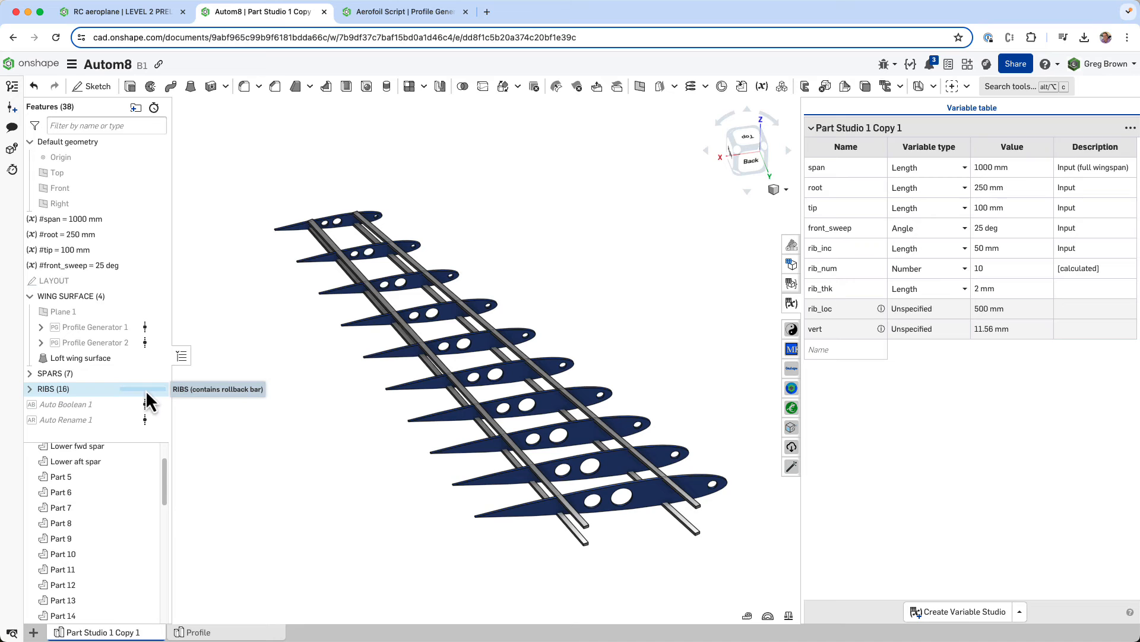
- Reorder Auto Rename 1 ahead of Auto Boolean 1 in the feature list and look at the rib_num formula
{"action": "left_click_drag", "start_coordinate": [76, 423], "coordinate": [102, 415]}
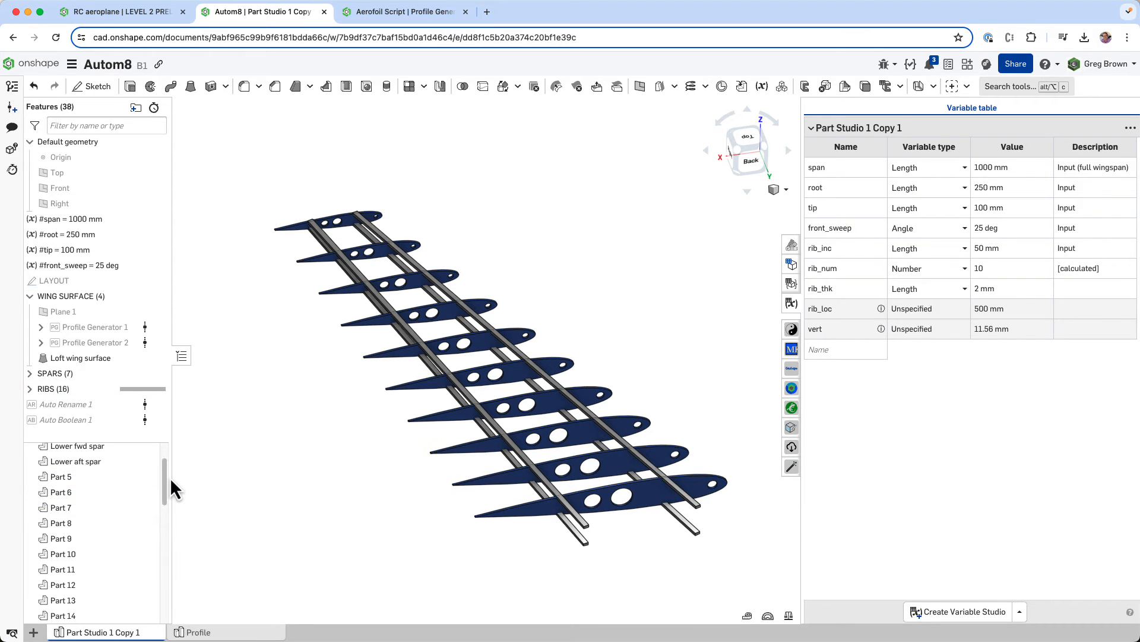
{"action": "mouse_move", "coordinate": [163, 481]}
{"action": "left_mouse_down"}
{"action": "mouse_move", "coordinate": [161, 494]}
{"action": "mouse_move", "coordinate": [164, 482]}
{"action": "left_mouse_up"}
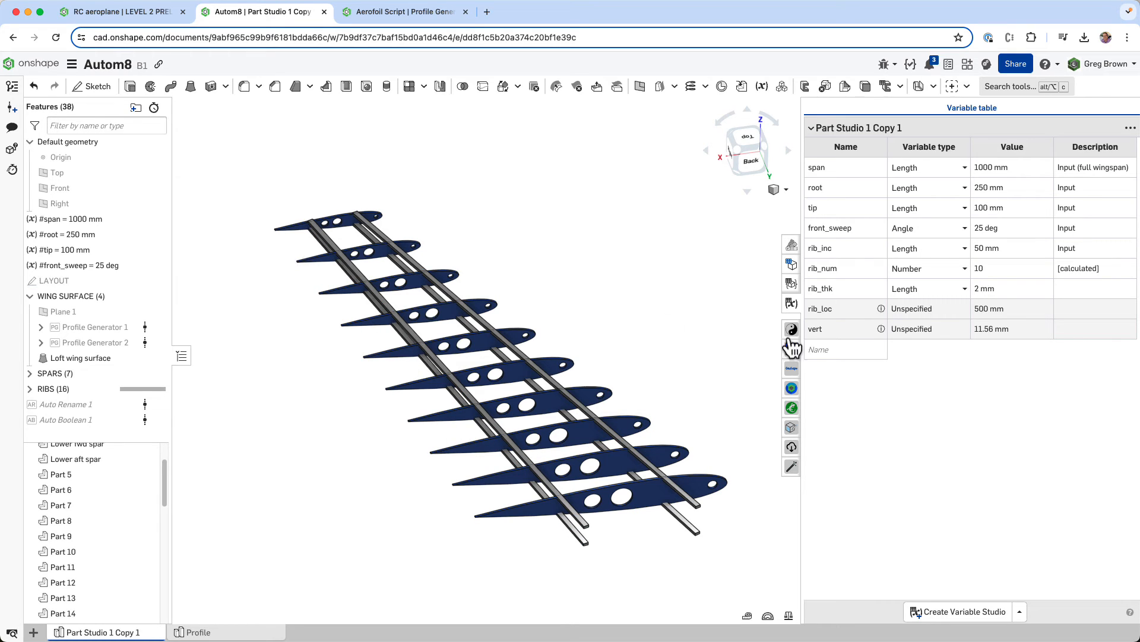
{"action": "left_click", "coordinate": [1018, 271]}
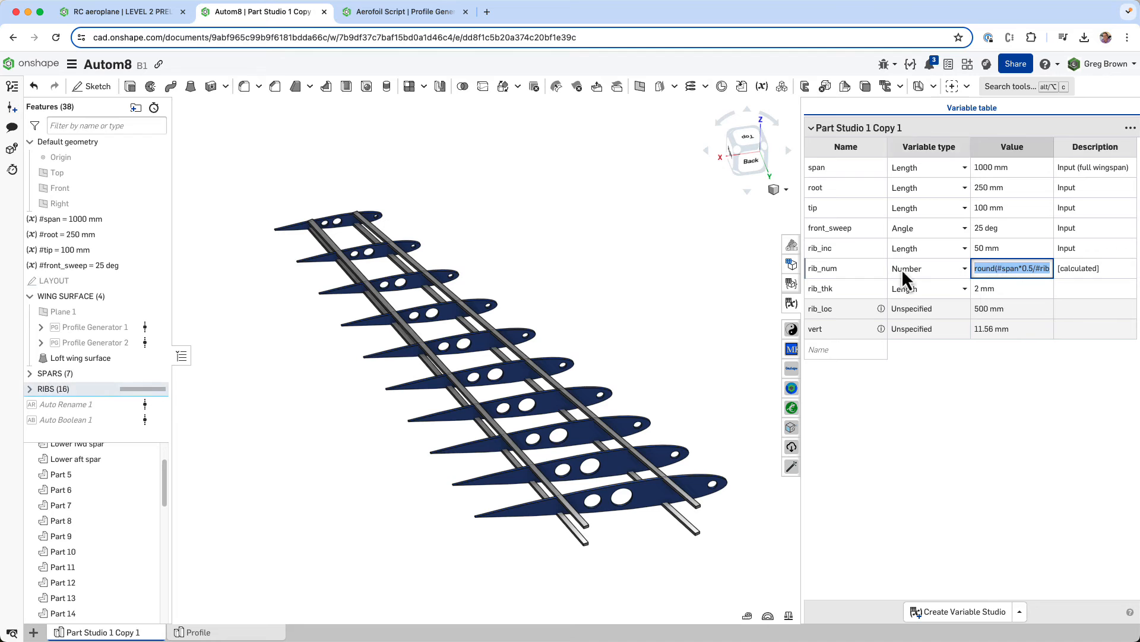
{"action": "left_click", "coordinate": [992, 247]}
{"action": "left_click", "coordinate": [661, 287]}
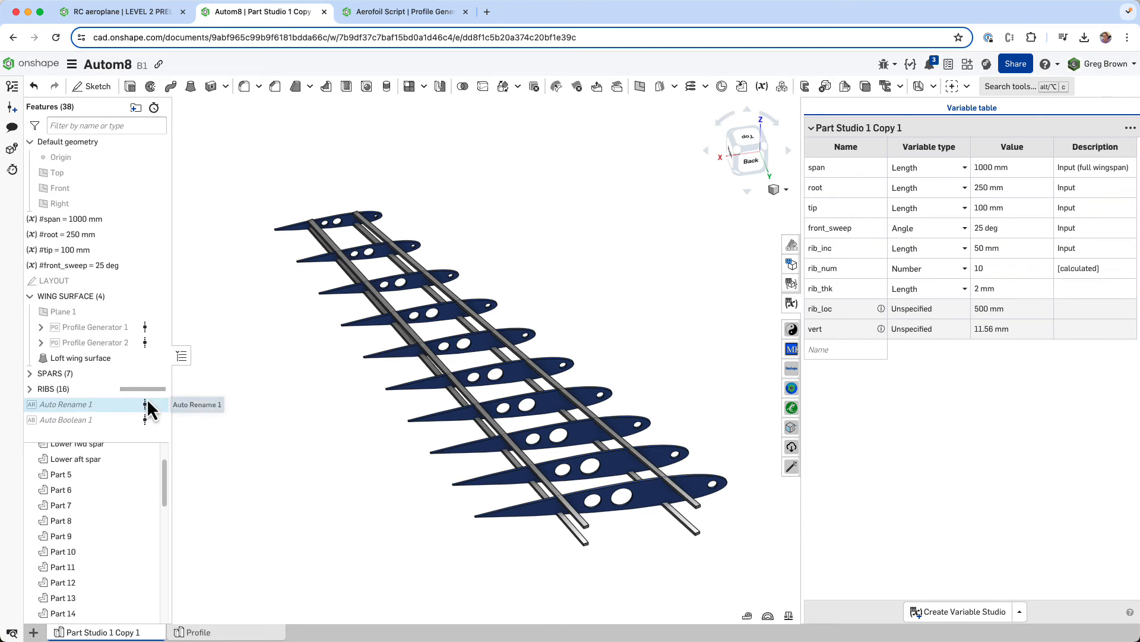
- Roll the feature history forward to Auto Rename 1, keeping the feature after the RIBS folder
{"action": "left_click_drag", "start_coordinate": [146, 395], "coordinate": [146, 409]}
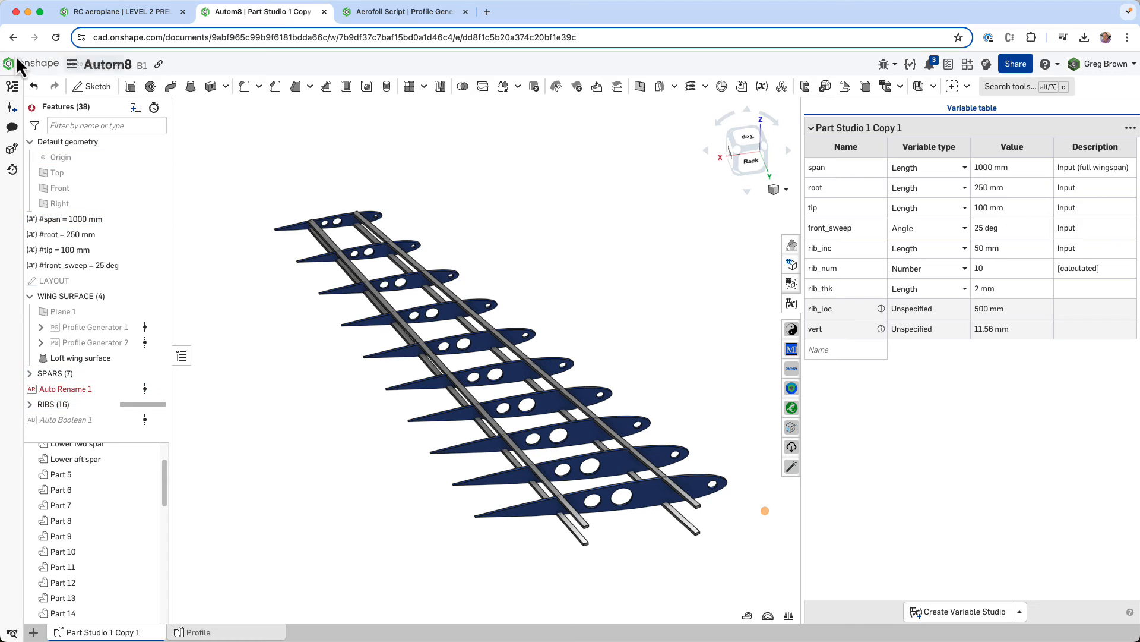
{"action": "left_click", "coordinate": [33, 87]}
{"action": "right_click", "coordinate": [83, 410]}
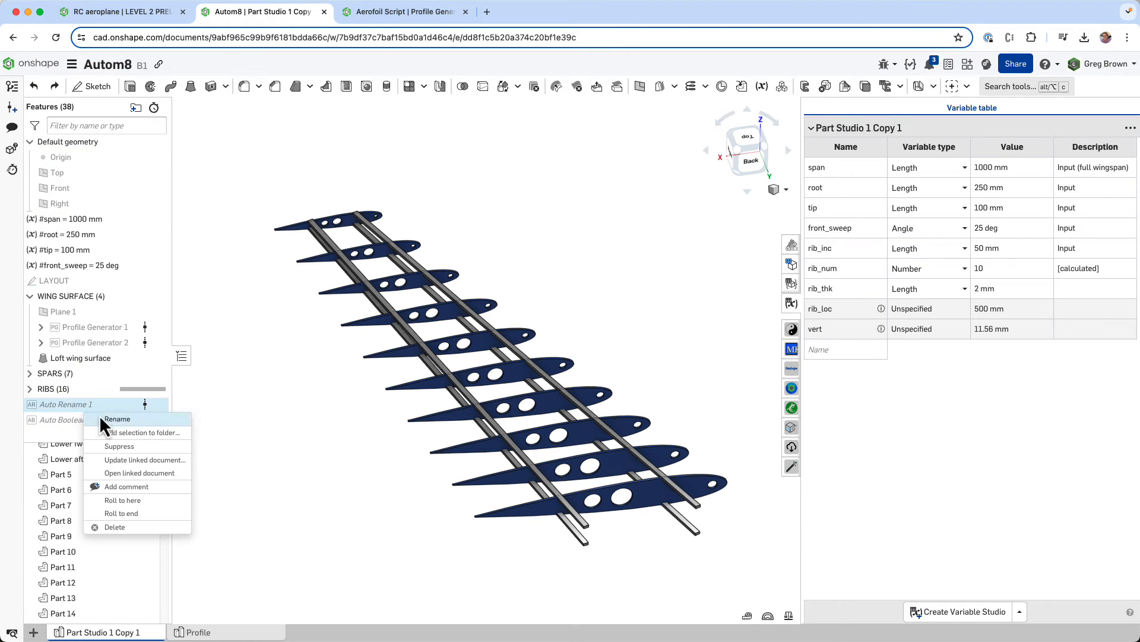
{"action": "left_click", "coordinate": [144, 500]}
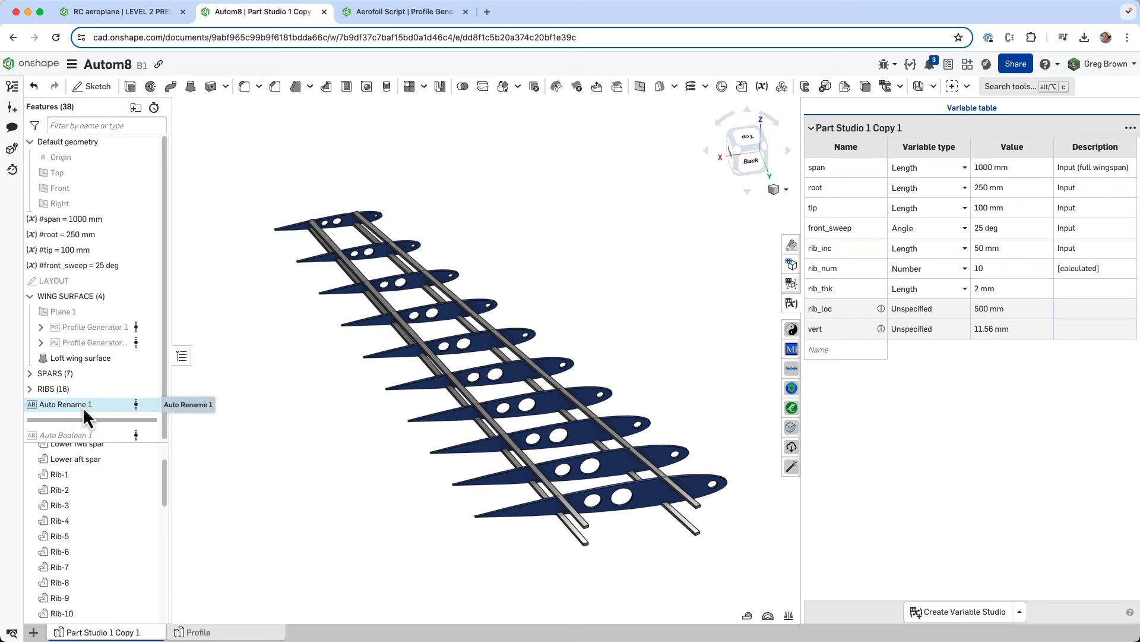
- Review the tool features and name seed of Auto Rename 1, leaving the feature unedited
{"action": "right_click", "coordinate": [83, 406]}
{"action": "left_click", "coordinate": [118, 433]}
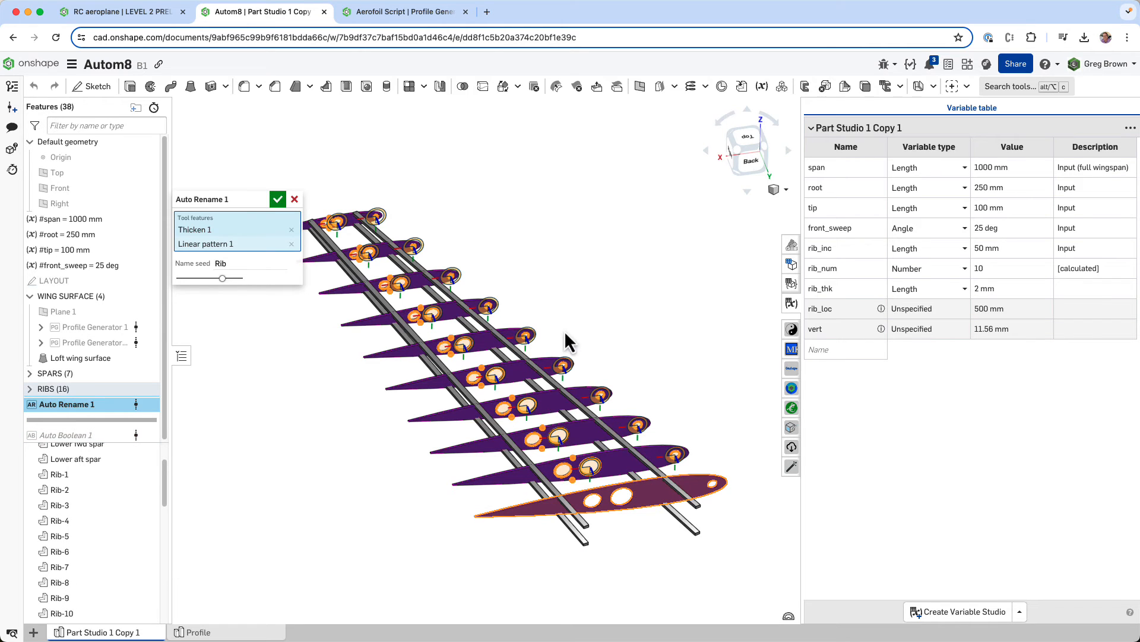
{"action": "right_click_drag", "start_coordinate": [583, 263], "coordinate": [598, 245]}
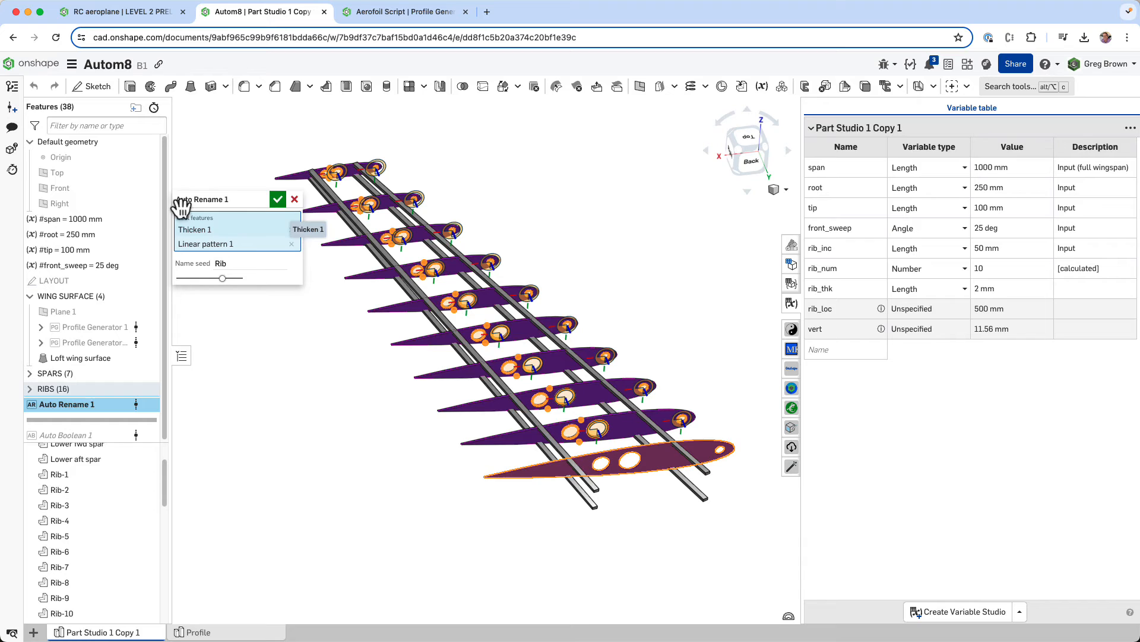
{"action": "left_click", "coordinate": [295, 199]}
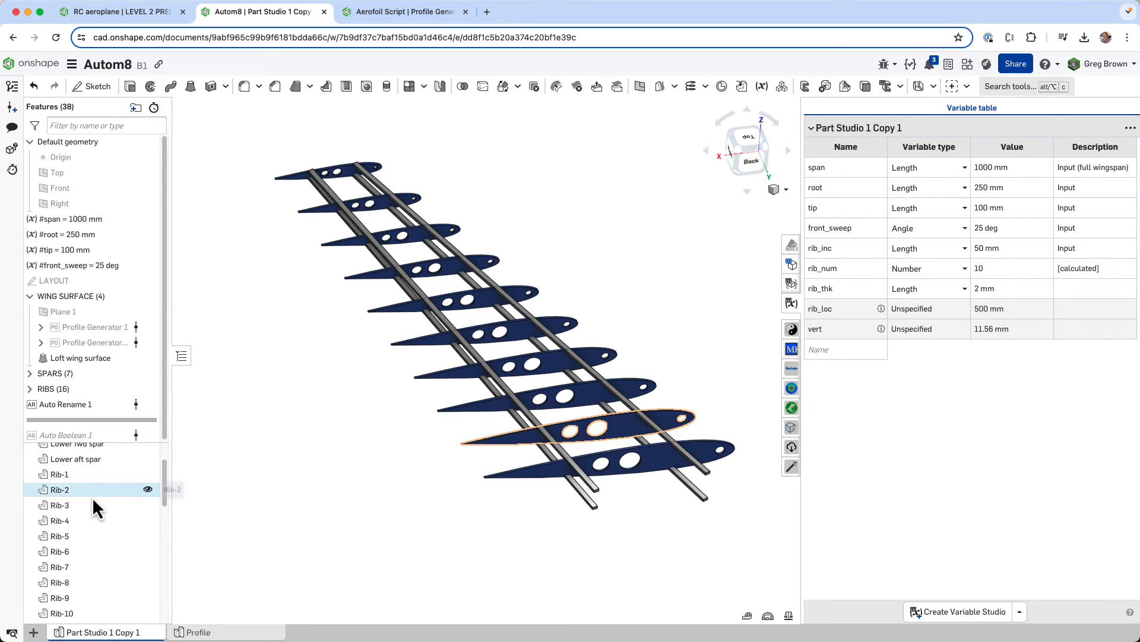
{"action": "right_click", "coordinate": [90, 458]}
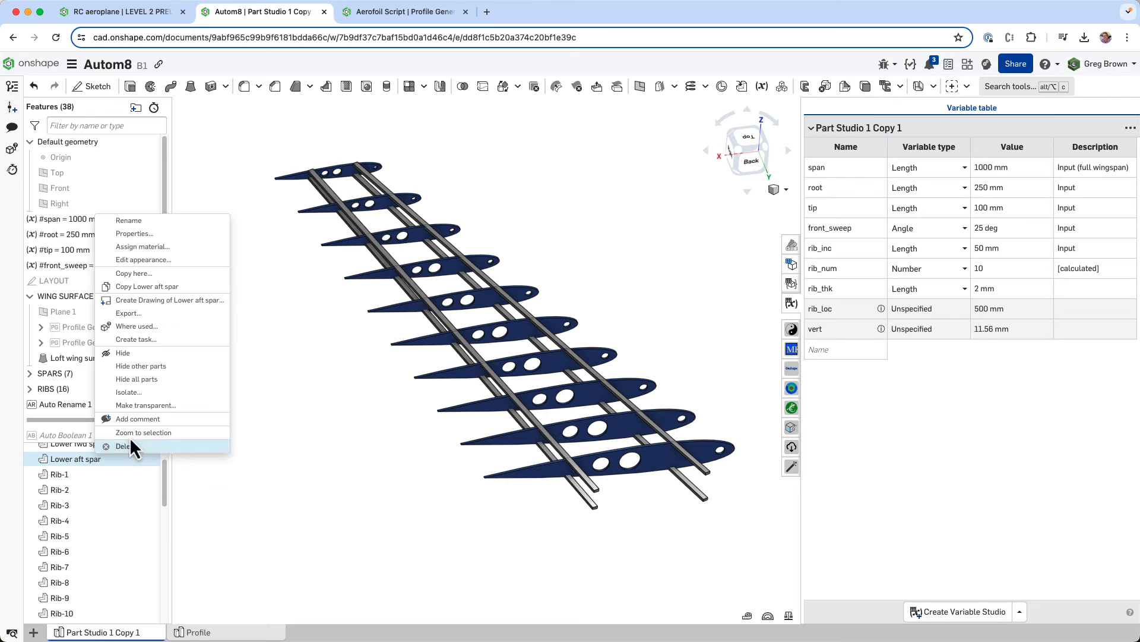
{"action": "left_click", "coordinate": [165, 224]}
{"action": "left_click", "coordinate": [260, 430]}
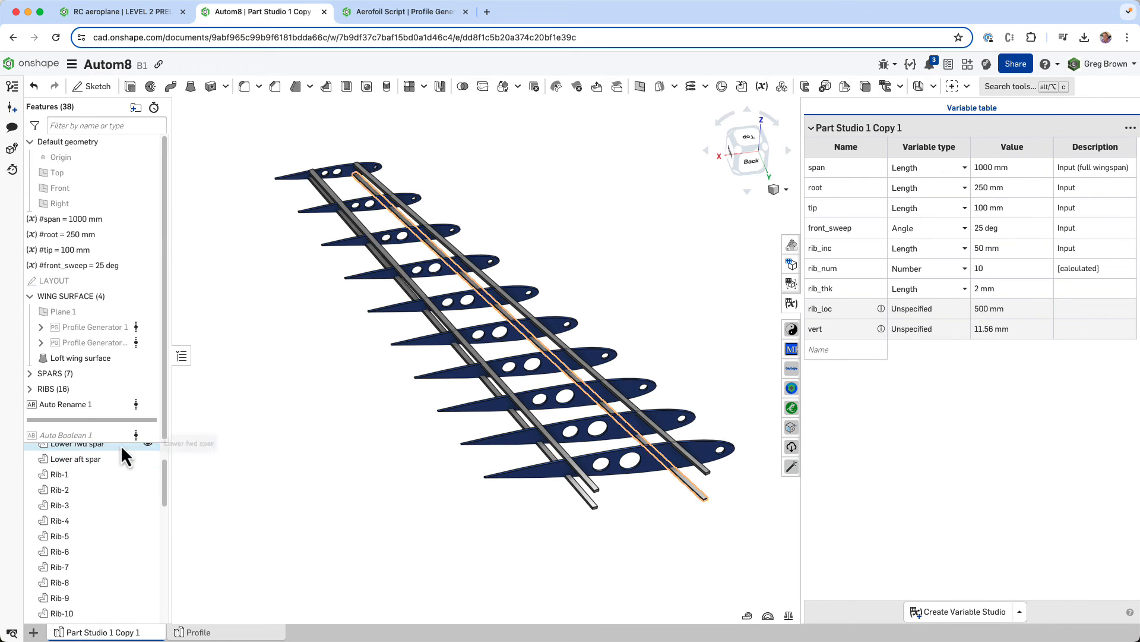
- Reopen Auto Rename 1 to check its name seed, accept it, and look through the ribs in the parts list
{"action": "right_click", "coordinate": [81, 410]}
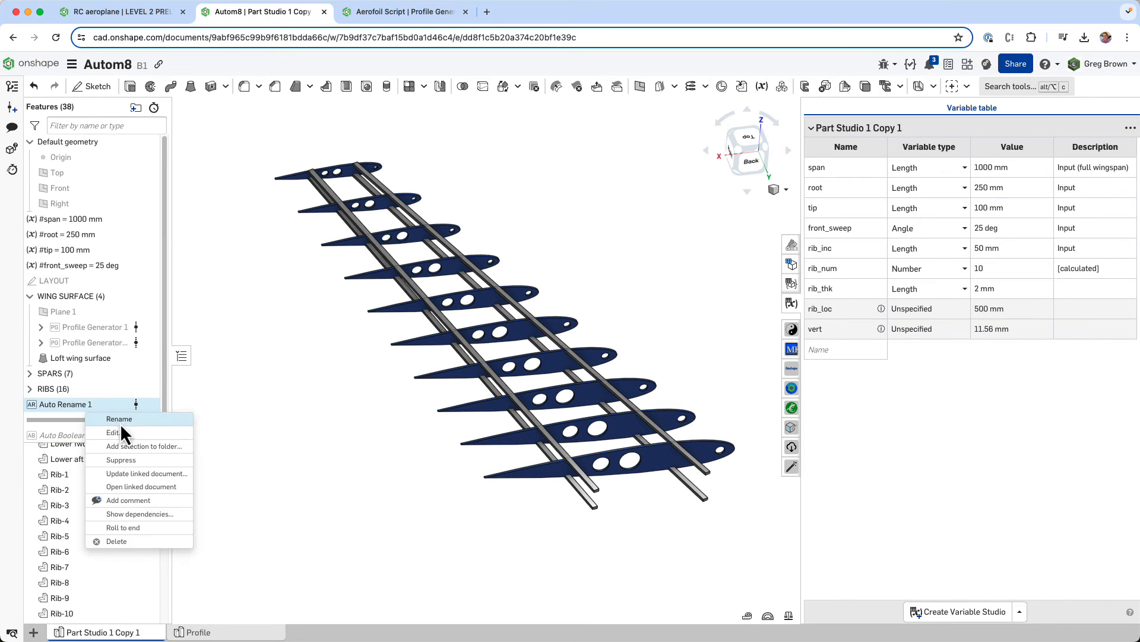
{"action": "left_click", "coordinate": [123, 430]}
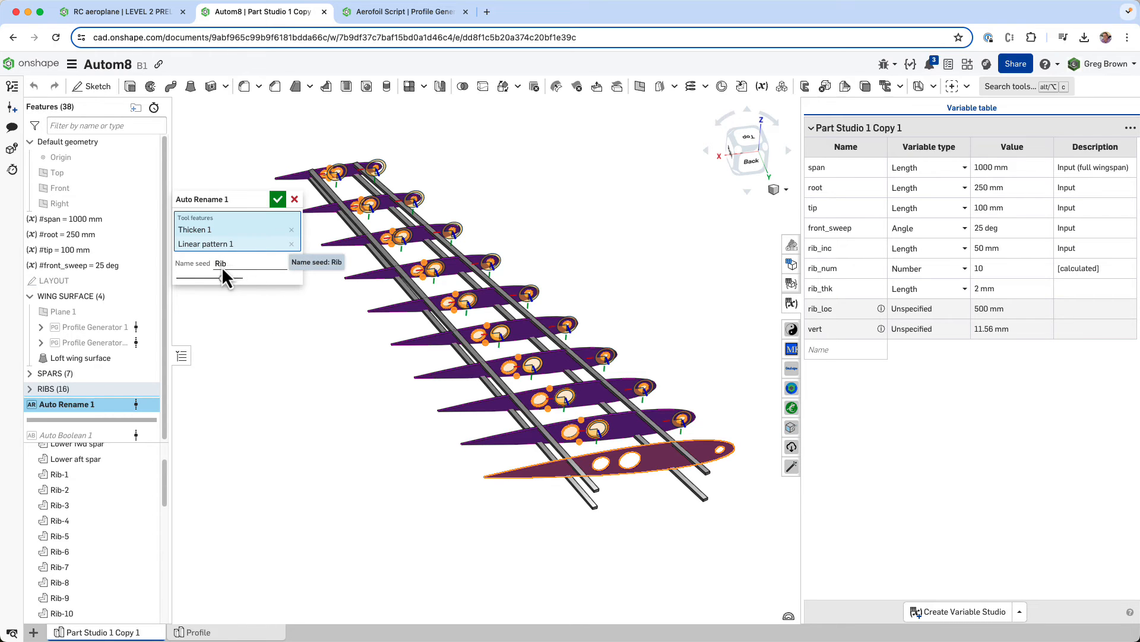
{"action": "left_click", "coordinate": [277, 199]}
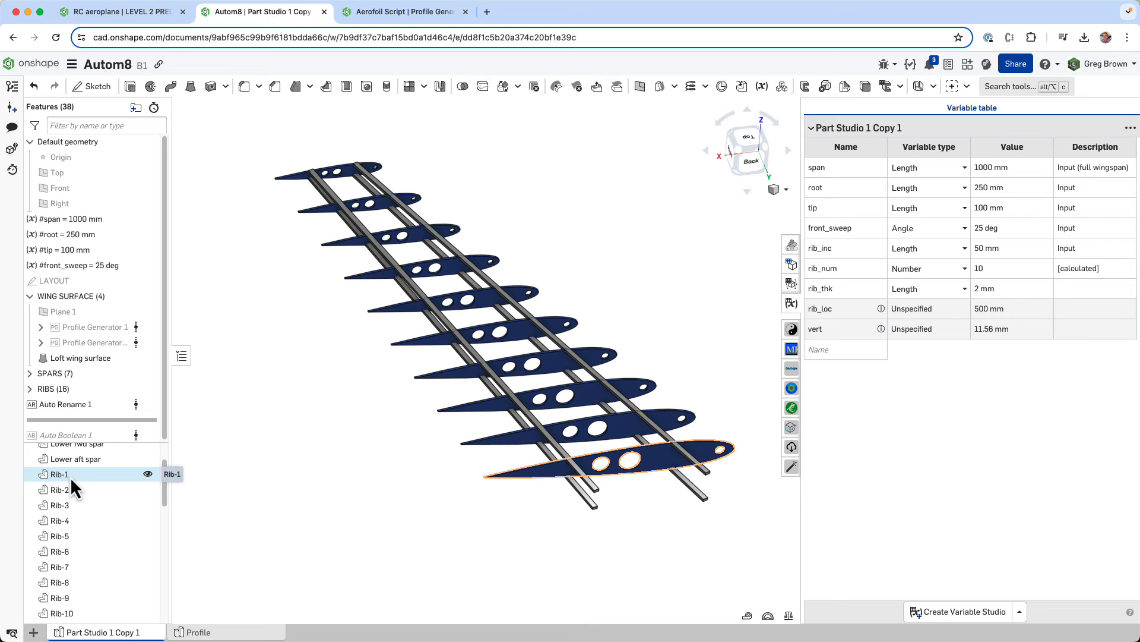
{"action": "scroll", "coordinate": [70, 477], "scroll_direction": "down", "scroll_amount": 2}
{"action": "scroll", "coordinate": [73, 478], "scroll_direction": "up", "scroll_amount": 1}
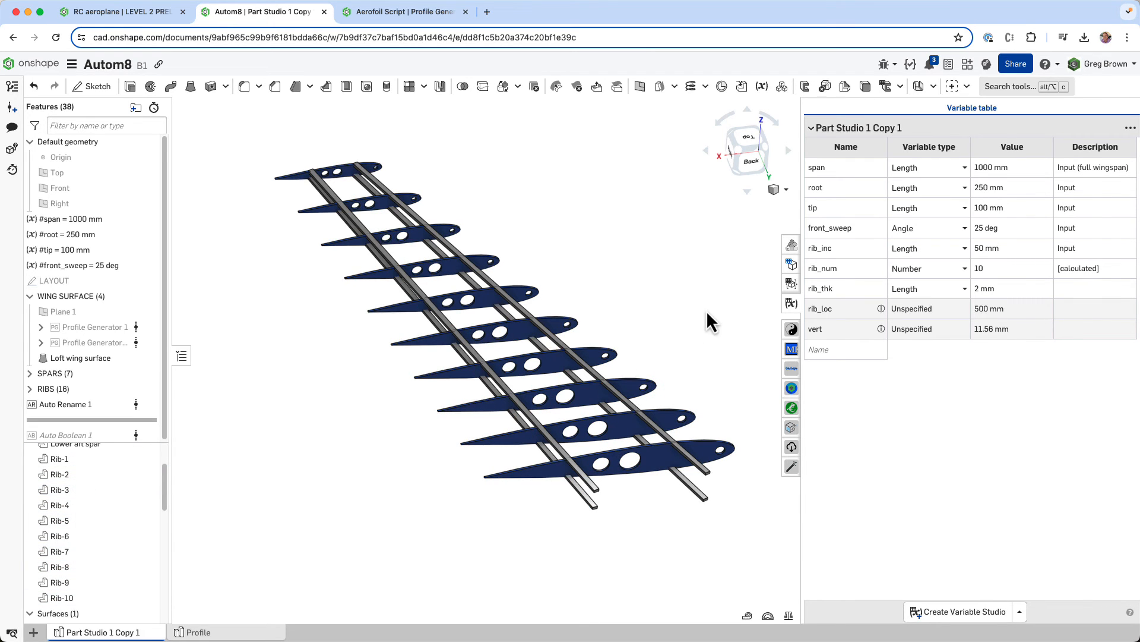
- Set the rib_inc variable to 42 mm and the rib_num variable to 12
{"action": "left_click", "coordinate": [995, 248]}
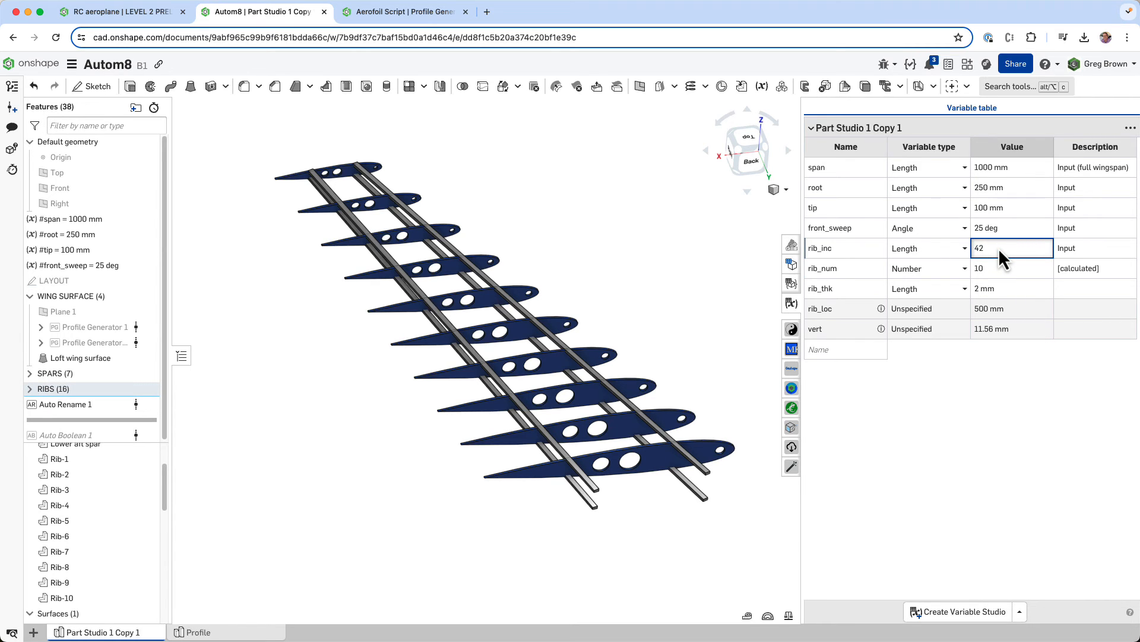
{"action": "key", "text": "Return"}
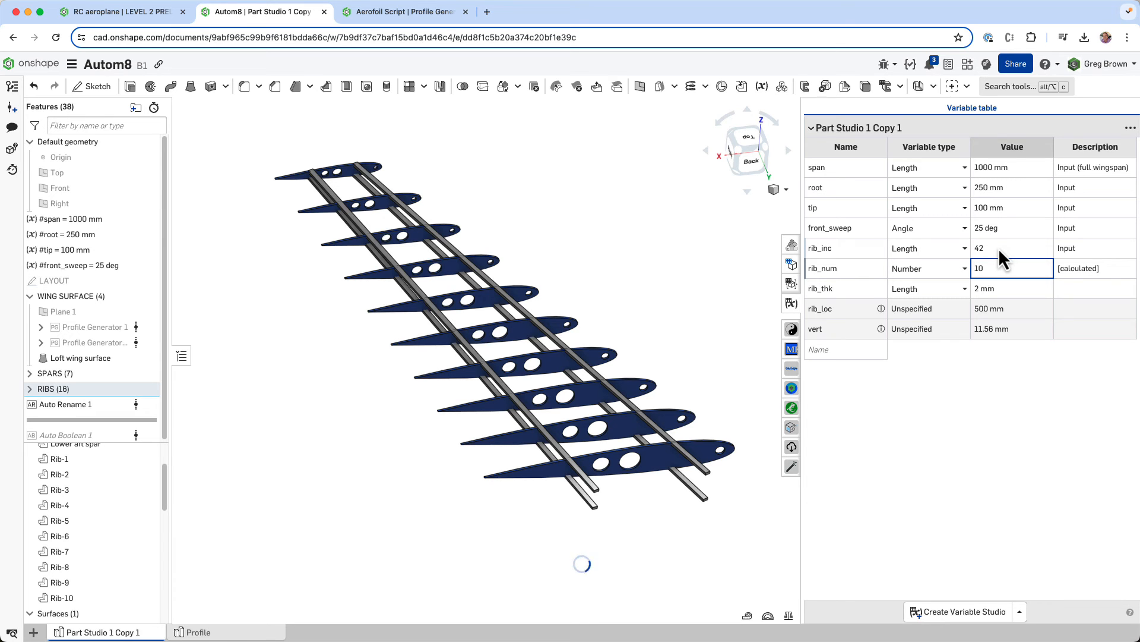
{"action": "key", "text": "BackSpace"}
{"action": "type", "text": "2"}
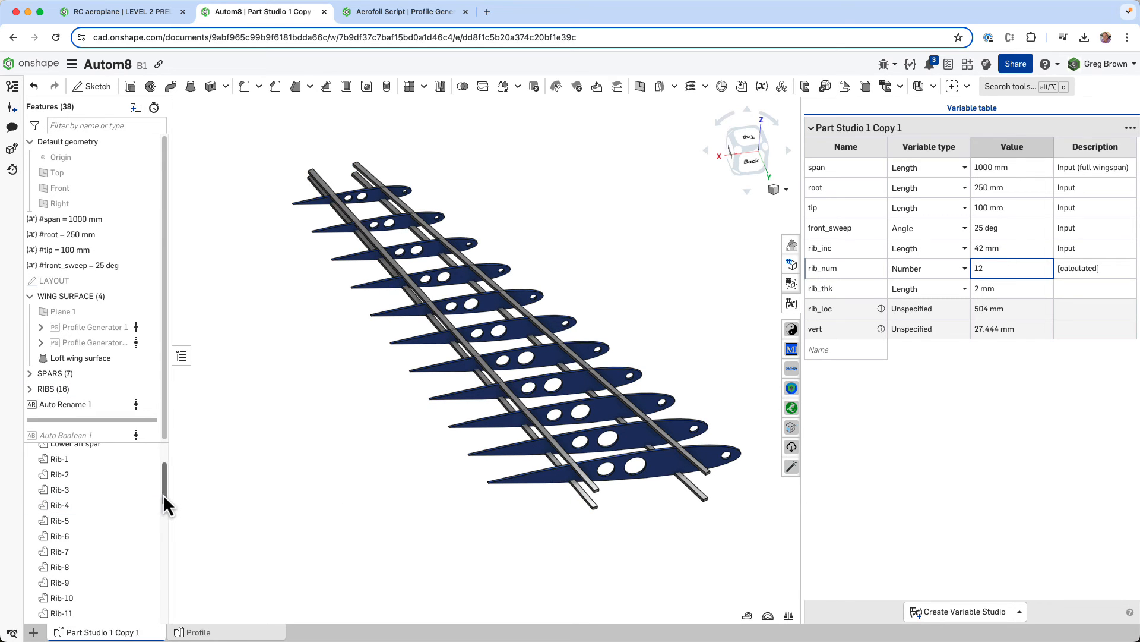
- Highlight Rib-11 from the parts list, clear the selection, and examine the regenerated ribs and the parts and feature lists
{"action": "left_click_drag", "start_coordinate": [163, 493], "coordinate": [163, 505]}
{"action": "left_click", "coordinate": [89, 568]}
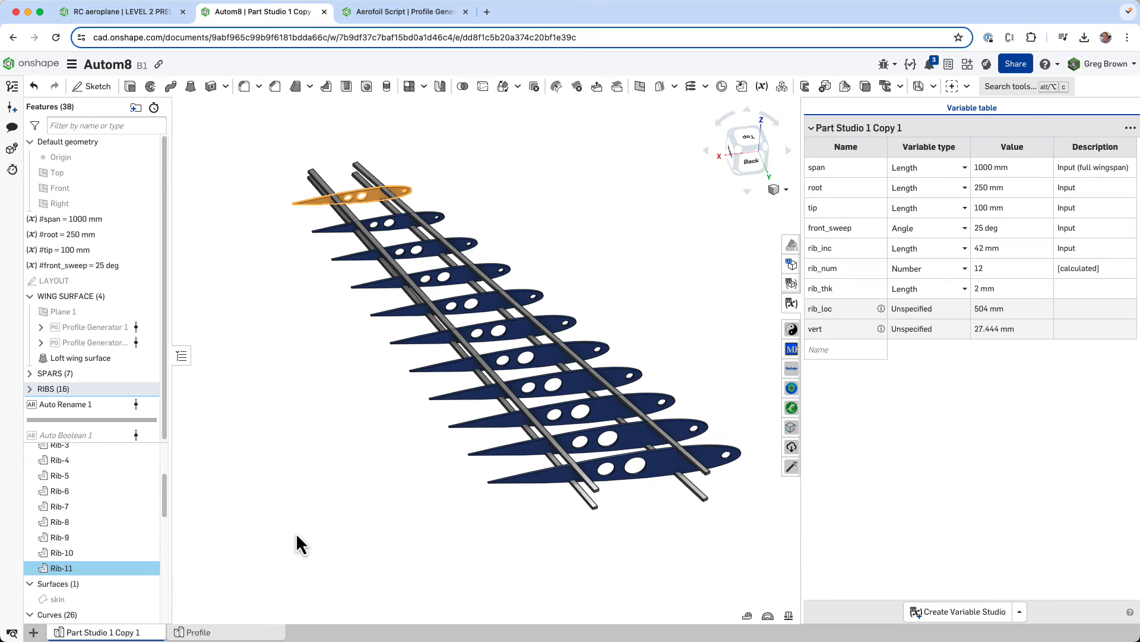
{"action": "left_click", "coordinate": [105, 566]}
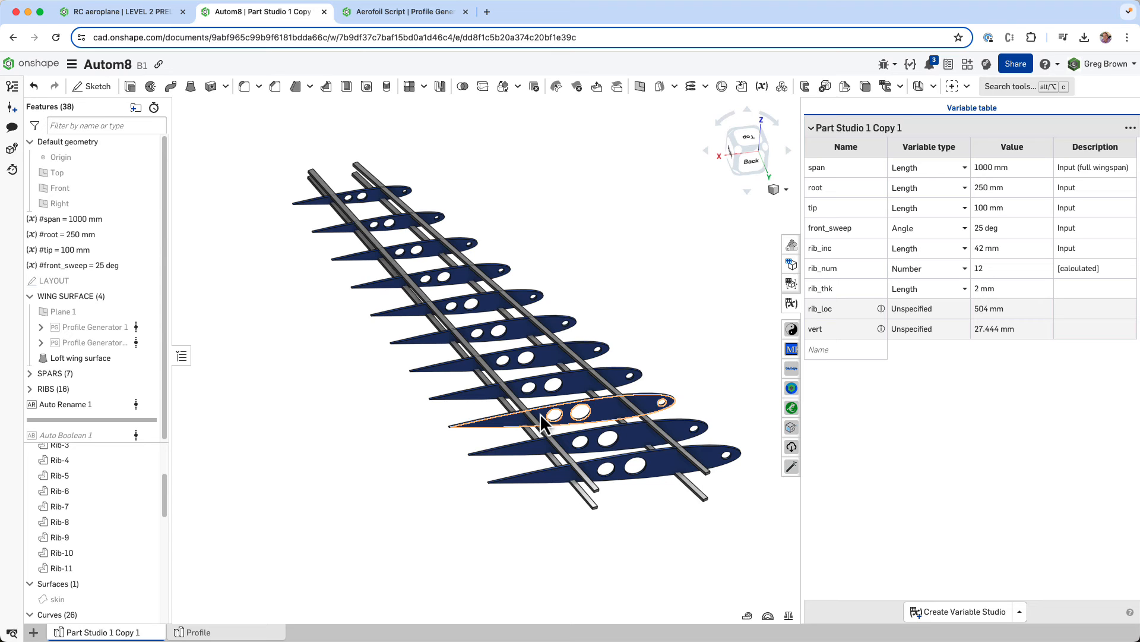
{"action": "right_click_drag", "start_coordinate": [409, 465], "coordinate": [355, 463]}
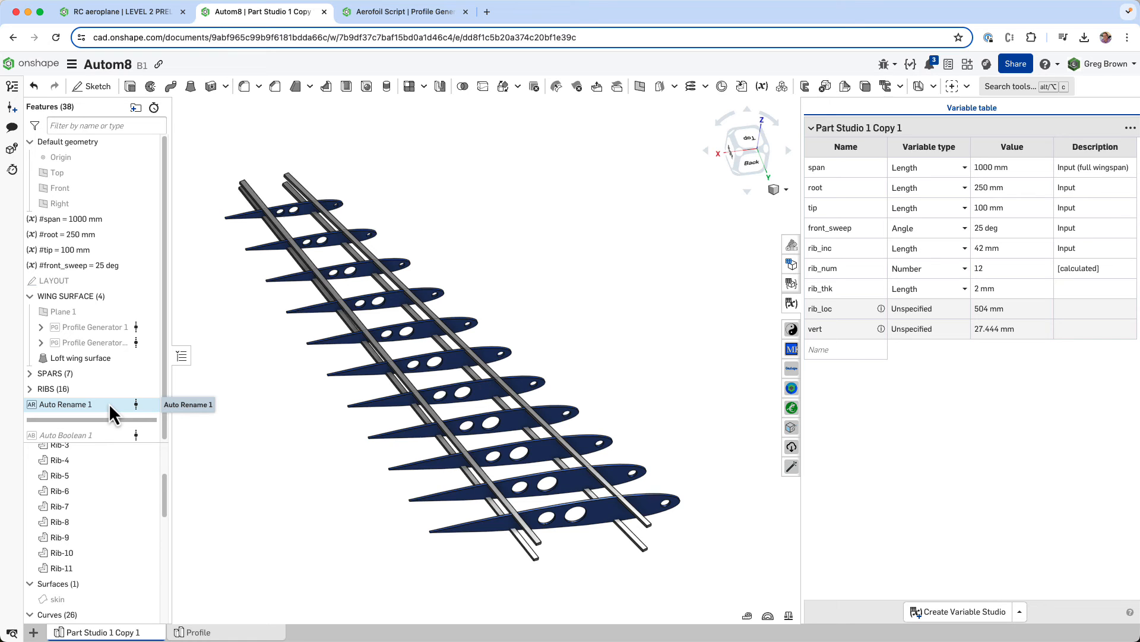
{"action": "mouse_move", "coordinate": [315, 416]}
{"action": "right_mouse_down"}
{"action": "mouse_move", "coordinate": [335, 418]}
{"action": "mouse_move", "coordinate": [332, 436]}
{"action": "mouse_move", "coordinate": [334, 408]}
{"action": "mouse_move", "coordinate": [346, 416]}
{"action": "mouse_move", "coordinate": [332, 429]}
{"action": "right_mouse_up"}
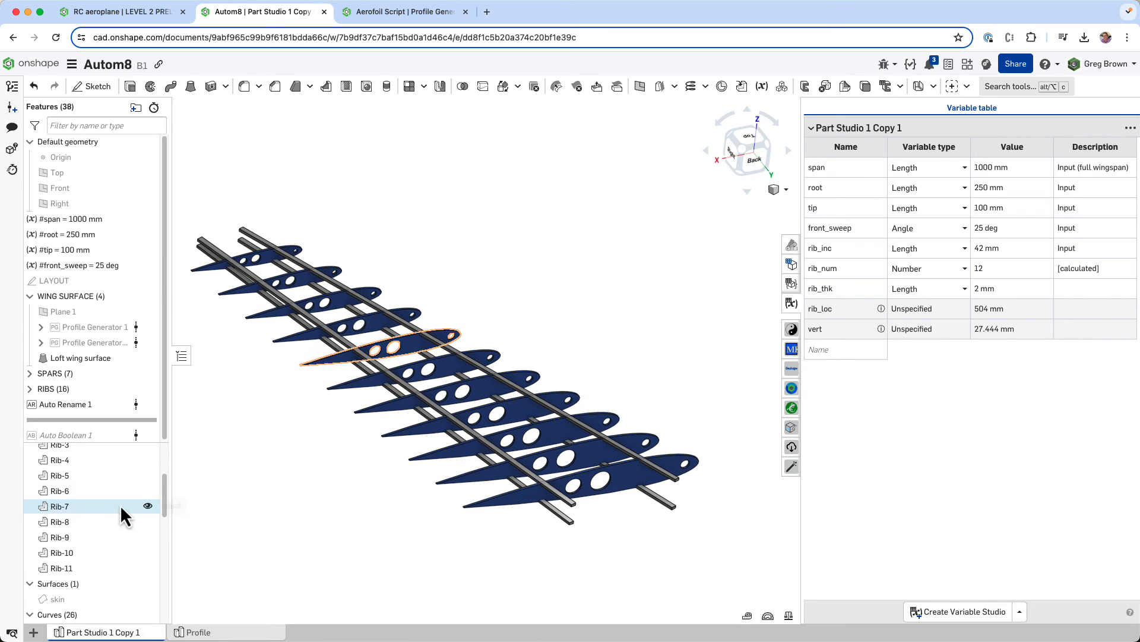
{"action": "mouse_move", "coordinate": [162, 491]}
{"action": "left_mouse_down"}
{"action": "mouse_move", "coordinate": [166, 443]}
{"action": "mouse_move", "coordinate": [169, 527]}
{"action": "mouse_move", "coordinate": [162, 469]}
{"action": "left_mouse_up"}
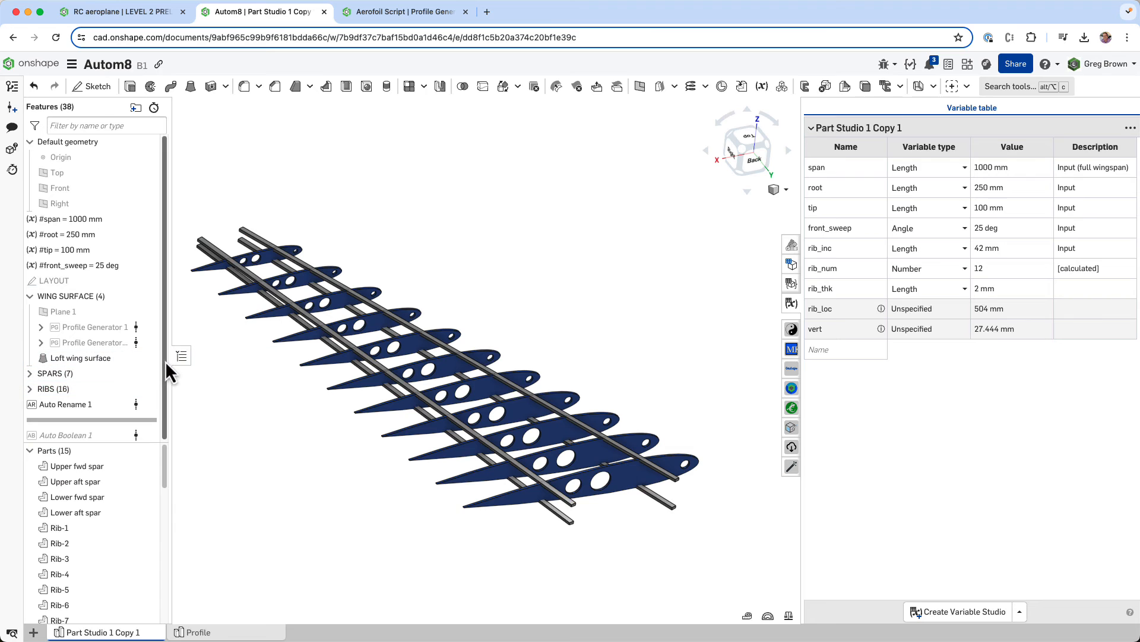
{"action": "left_click_drag", "start_coordinate": [161, 333], "coordinate": [166, 378]}
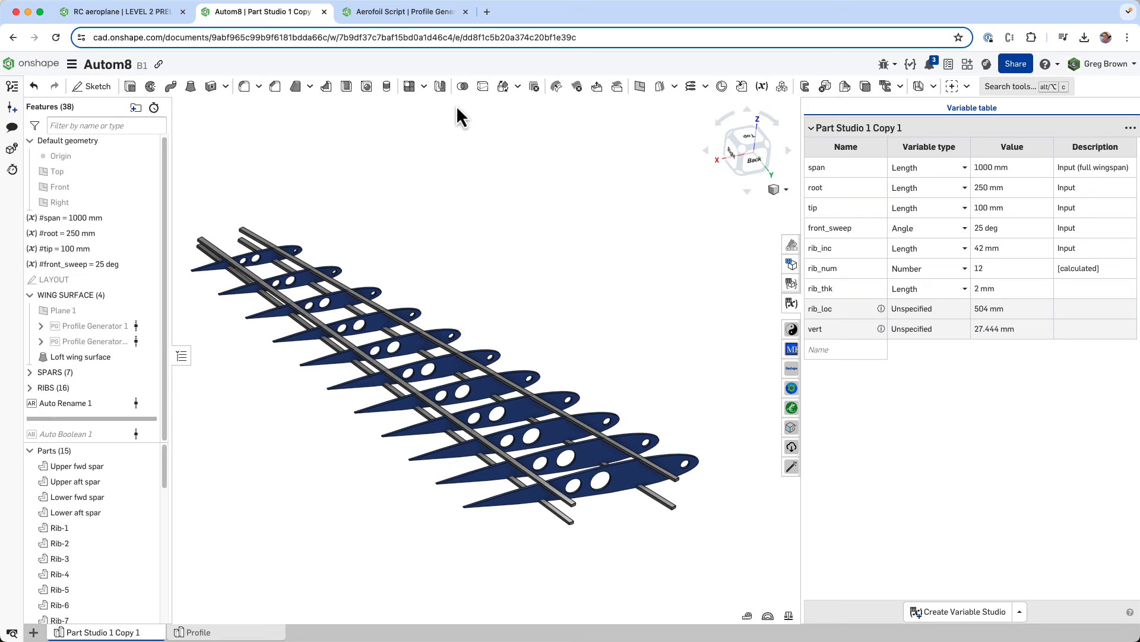
- Start a subtract Boolean with Keep tools on, using the upper and lower forward and aft spars as the tools
{"action": "left_click", "coordinate": [462, 87]}
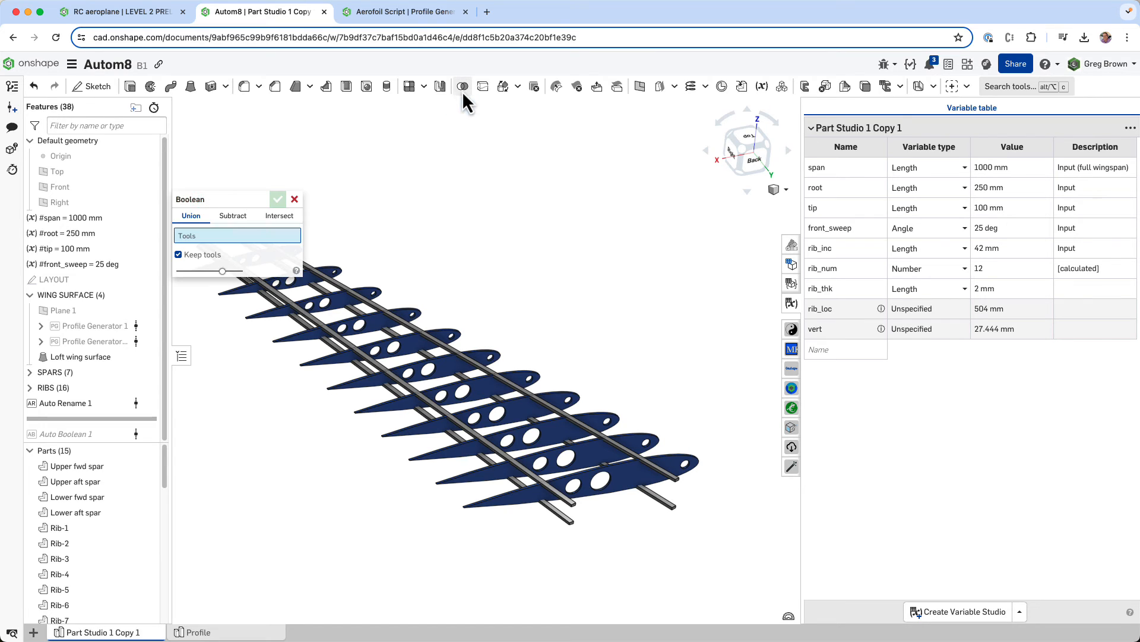
{"action": "left_click", "coordinate": [231, 223]}
{"action": "left_click_drag", "start_coordinate": [237, 200], "coordinate": [662, 201]}
{"action": "scroll", "coordinate": [690, 433], "scroll_direction": "up", "scroll_amount": 2}
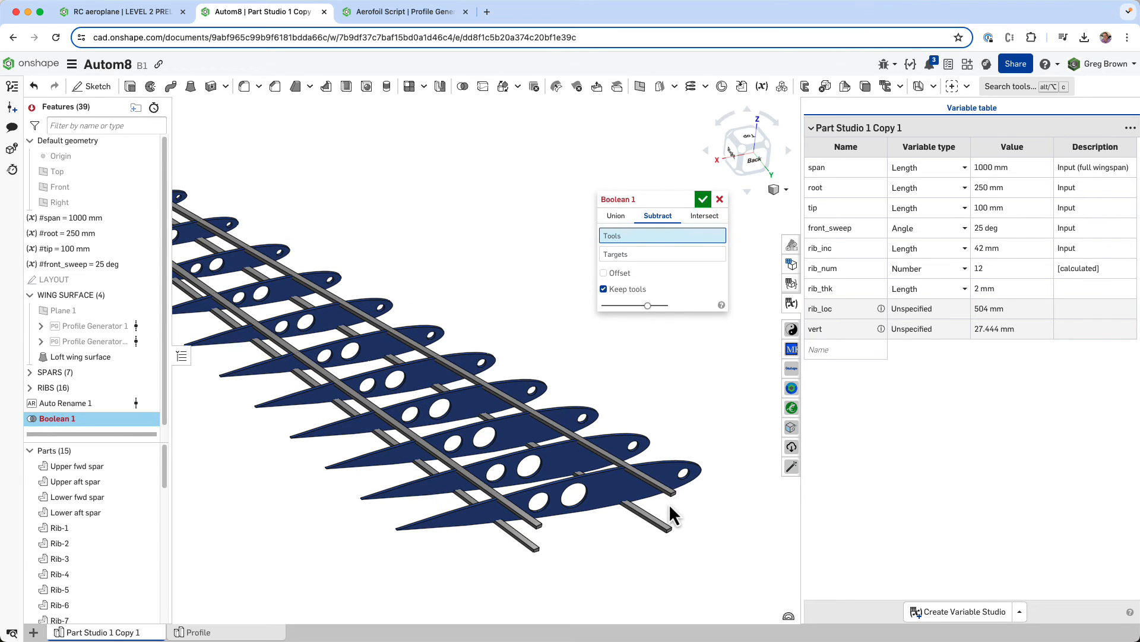
{"action": "left_click", "coordinate": [671, 502]}
{"action": "left_click", "coordinate": [668, 530]}
{"action": "left_click", "coordinate": [536, 534]}
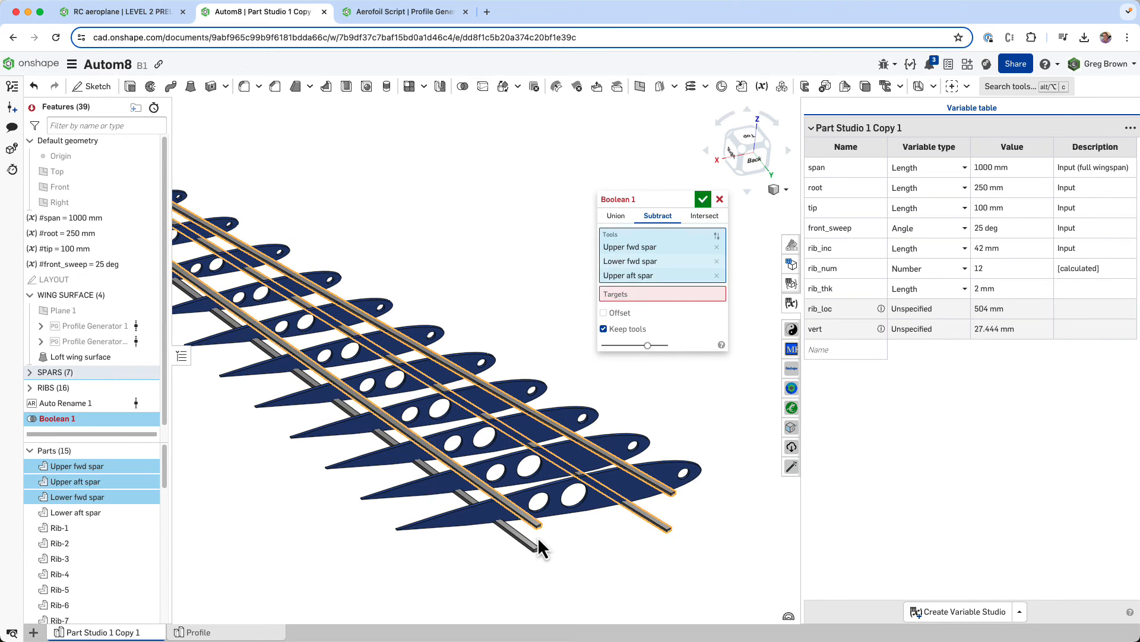
{"action": "left_click", "coordinate": [536, 547]}
{"action": "scroll", "coordinate": [584, 553], "scroll_direction": "down", "scroll_amount": 3}
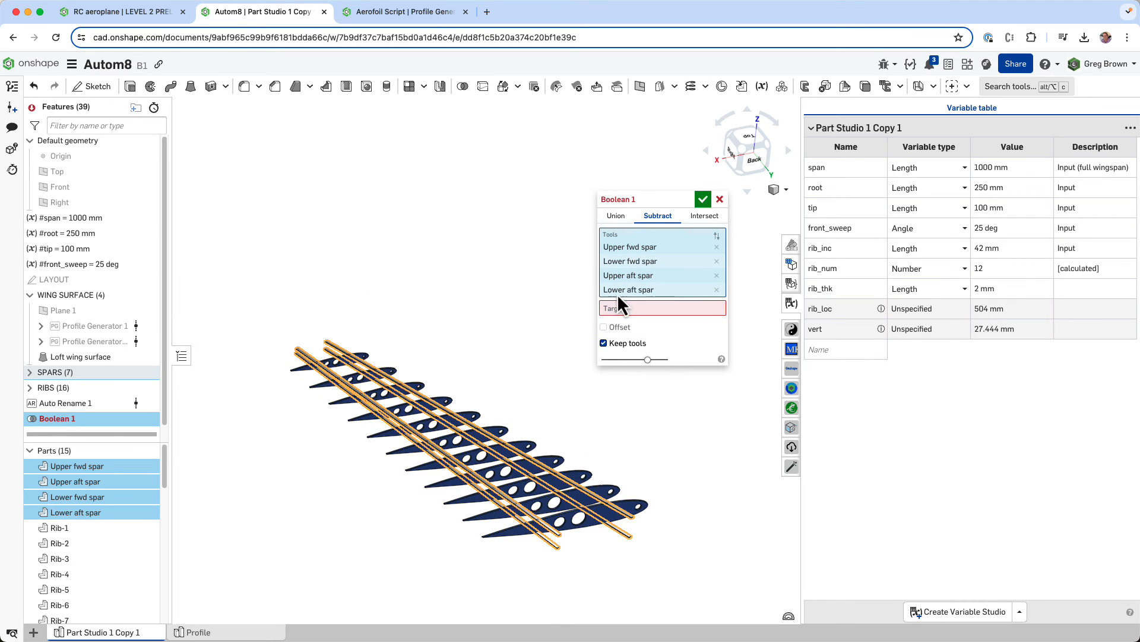
- Pick Rib-1 through Rib-11 individually as the targets of the subtract Boolean
{"action": "left_click", "coordinate": [622, 309]}
{"action": "left_click", "coordinate": [616, 500]}
{"action": "left_click", "coordinate": [614, 491]}
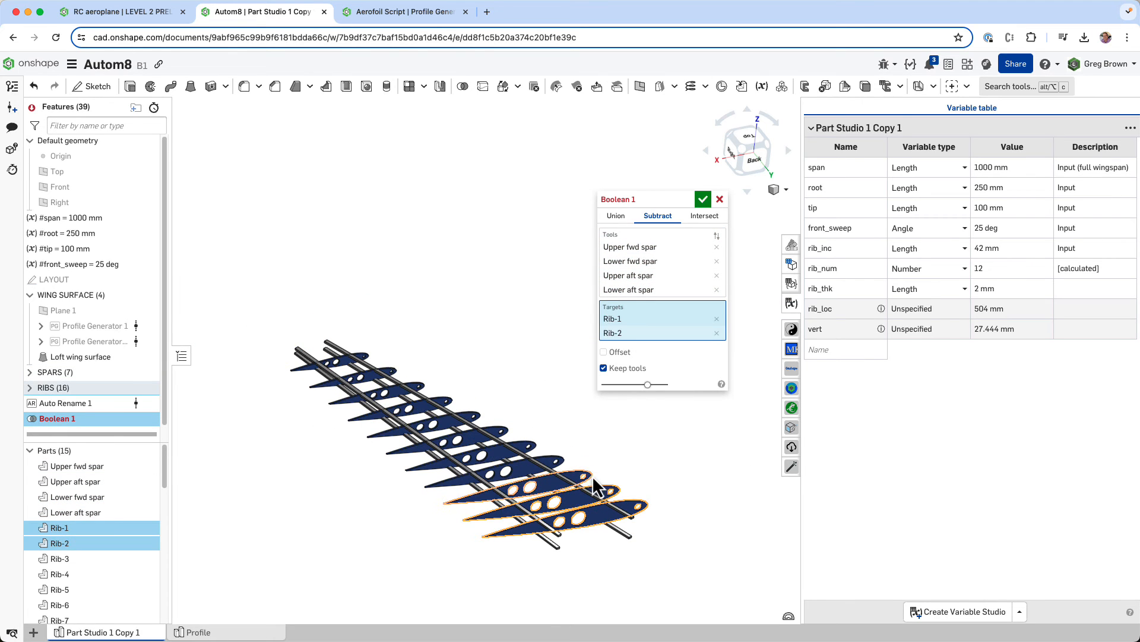
{"action": "left_click", "coordinate": [588, 476]}
{"action": "left_click", "coordinate": [560, 462]}
{"action": "left_click", "coordinate": [533, 444]}
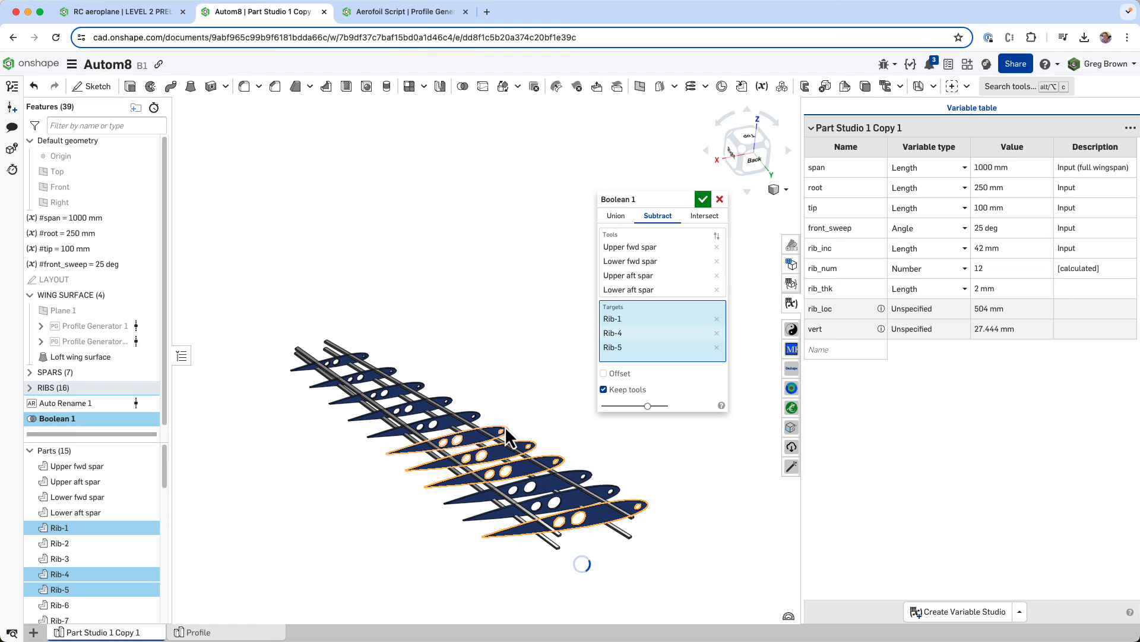
{"action": "left_click", "coordinate": [561, 455]}
{"action": "left_click", "coordinate": [537, 440]}
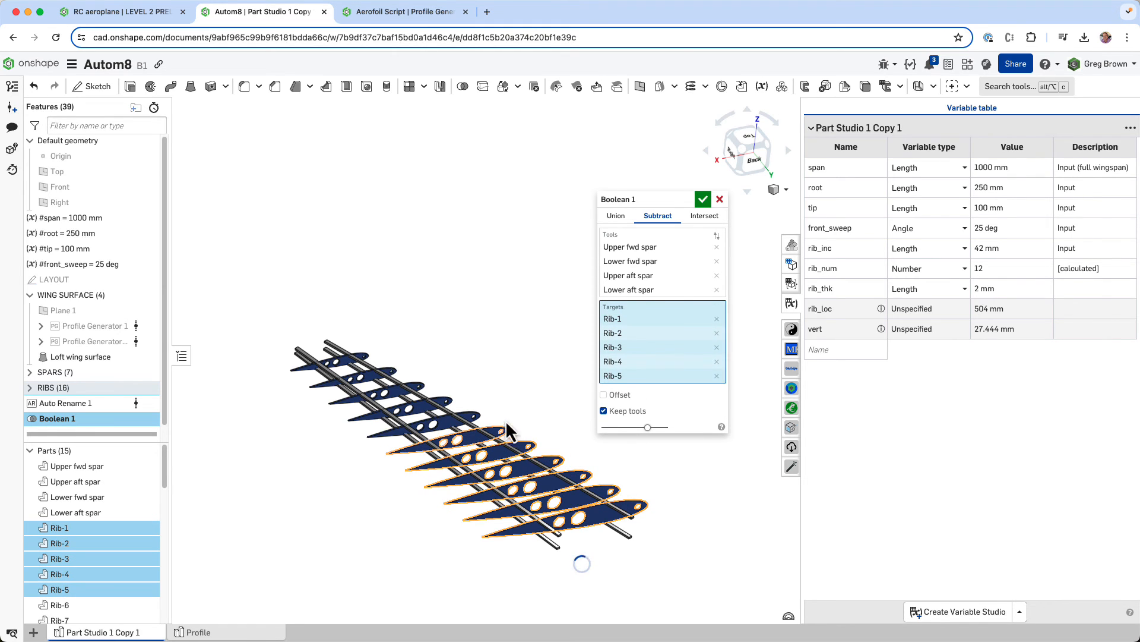
{"action": "left_click", "coordinate": [450, 400]}
{"action": "left_click", "coordinate": [423, 382]}
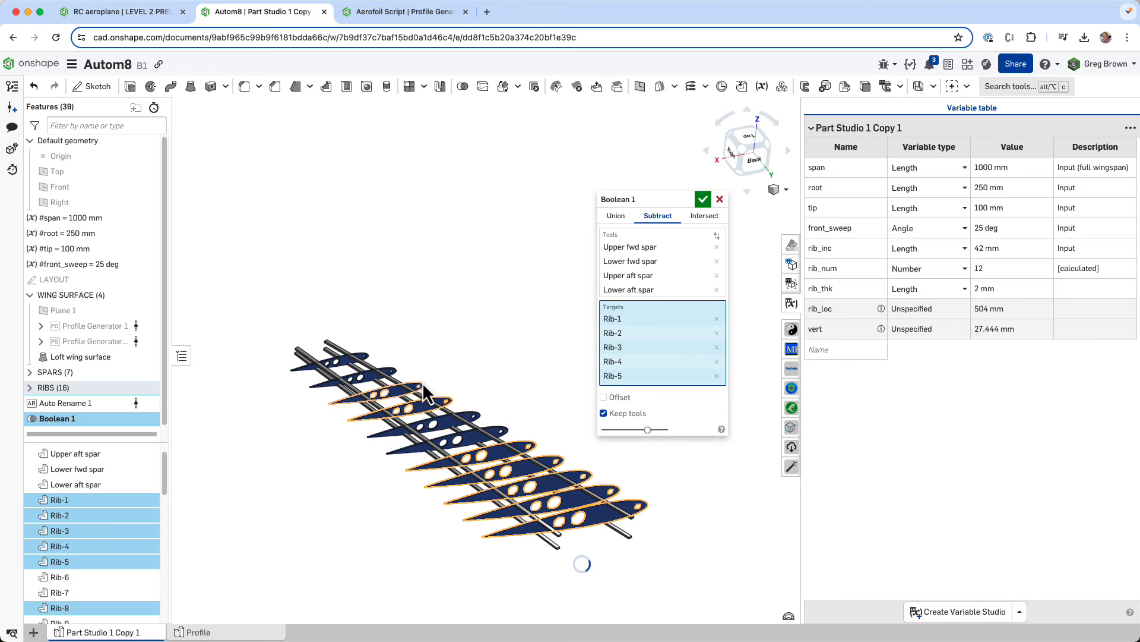
{"action": "left_click", "coordinate": [394, 366]}
{"action": "left_click", "coordinate": [367, 353]}
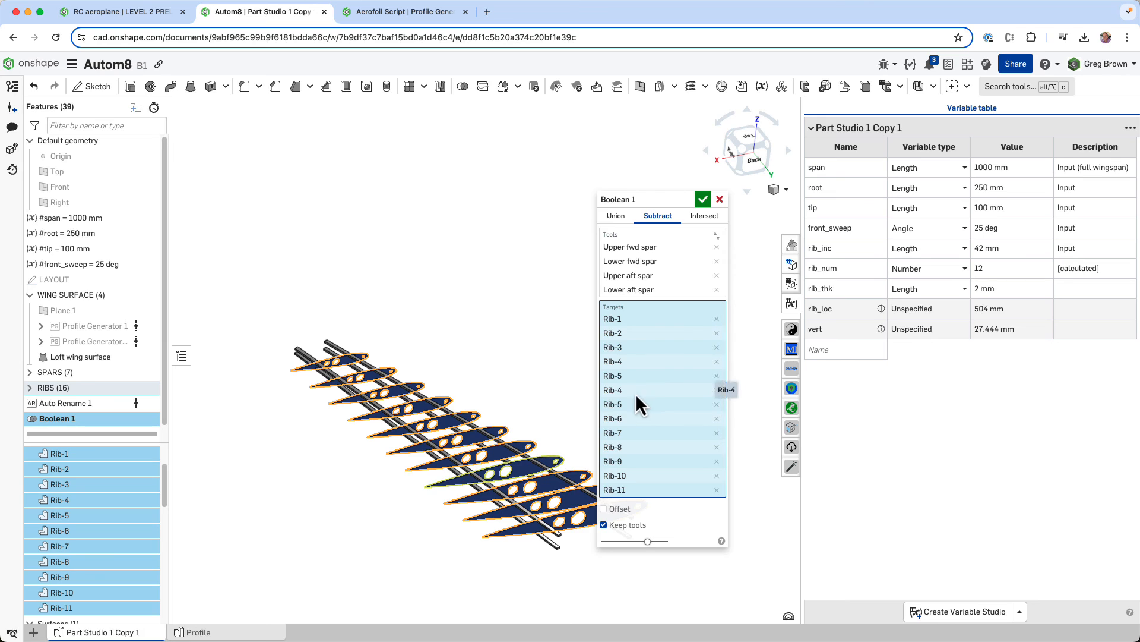
- Look over the ribs picked for the subtract Boolean from above and close up, and discard the manual Boolean
{"action": "middle_click_drag", "start_coordinate": [532, 378], "coordinate": [481, 358]}
{"action": "right_click_drag", "start_coordinate": [481, 355], "coordinate": [480, 364]}
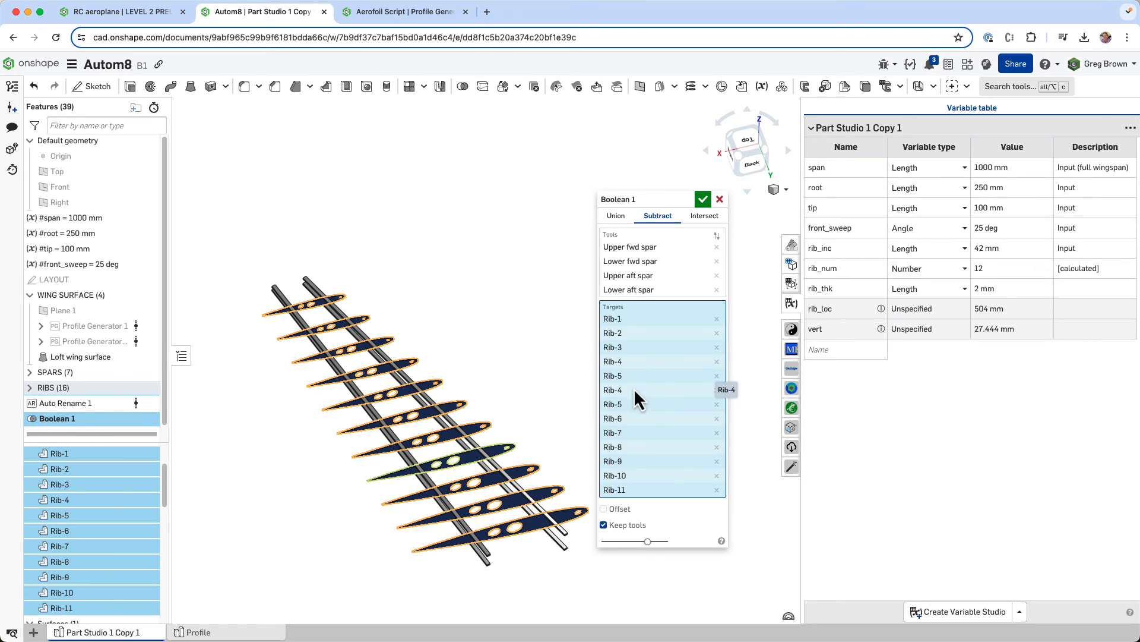
{"action": "right_click_drag", "start_coordinate": [515, 384], "coordinate": [529, 360]}
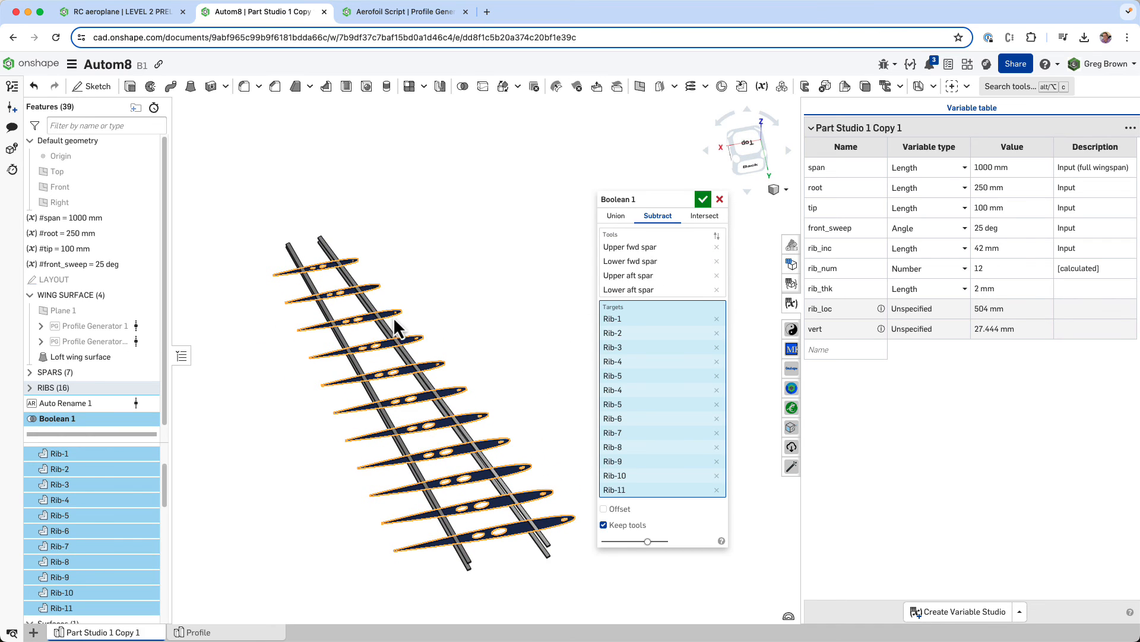
{"action": "scroll", "coordinate": [334, 260], "scroll_direction": "up", "scroll_amount": 3}
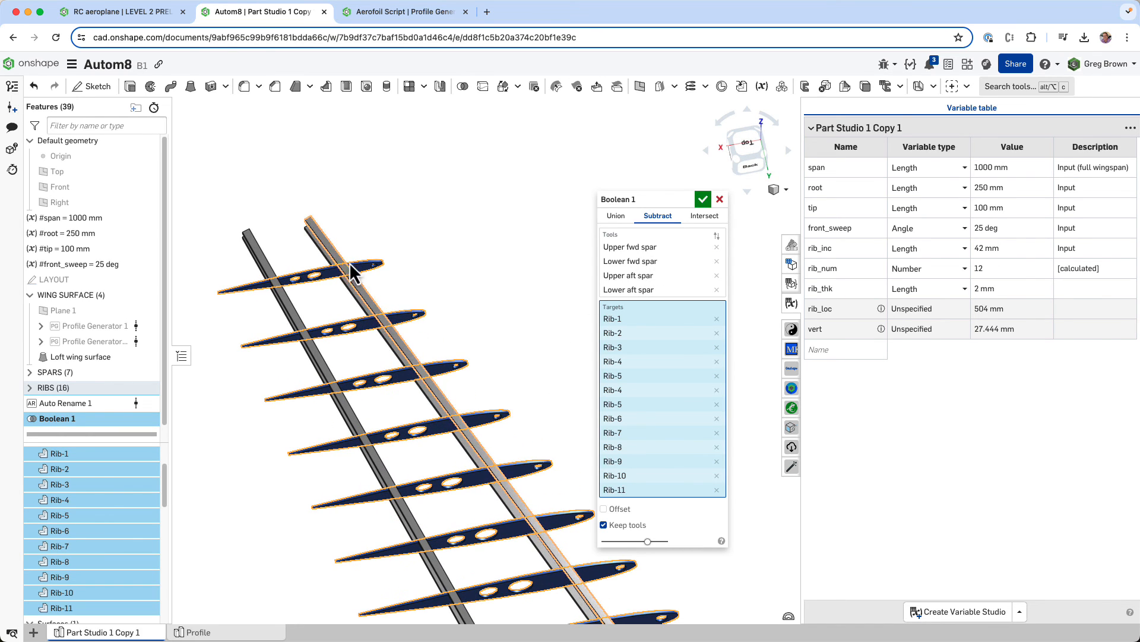
{"action": "scroll", "coordinate": [402, 264], "scroll_direction": "down", "scroll_amount": 5}
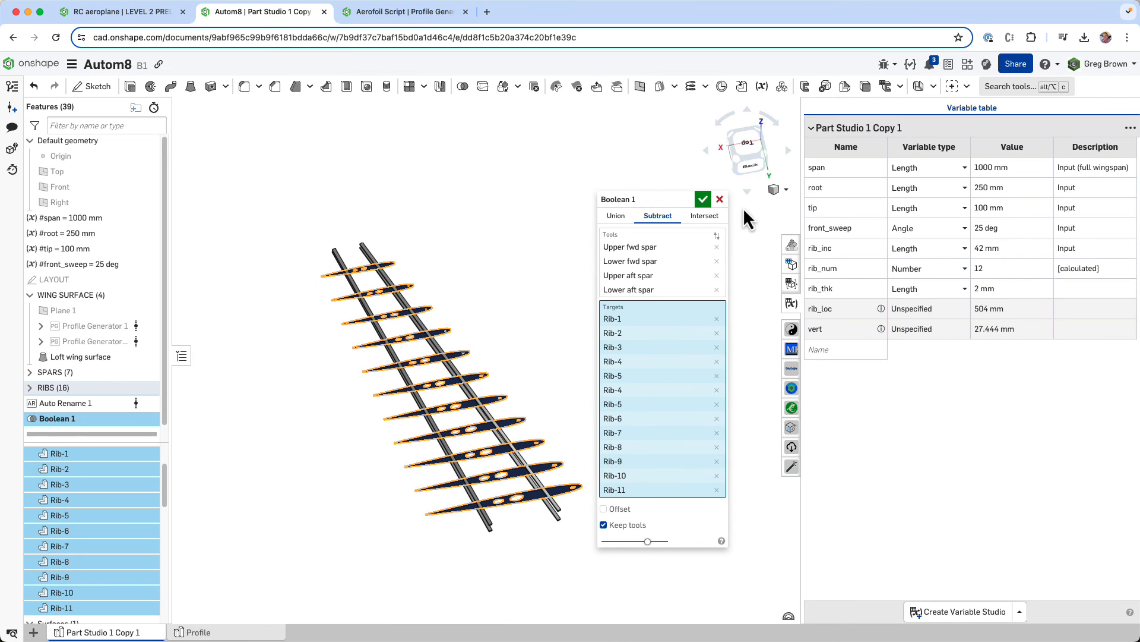
{"action": "left_click", "coordinate": [720, 199]}
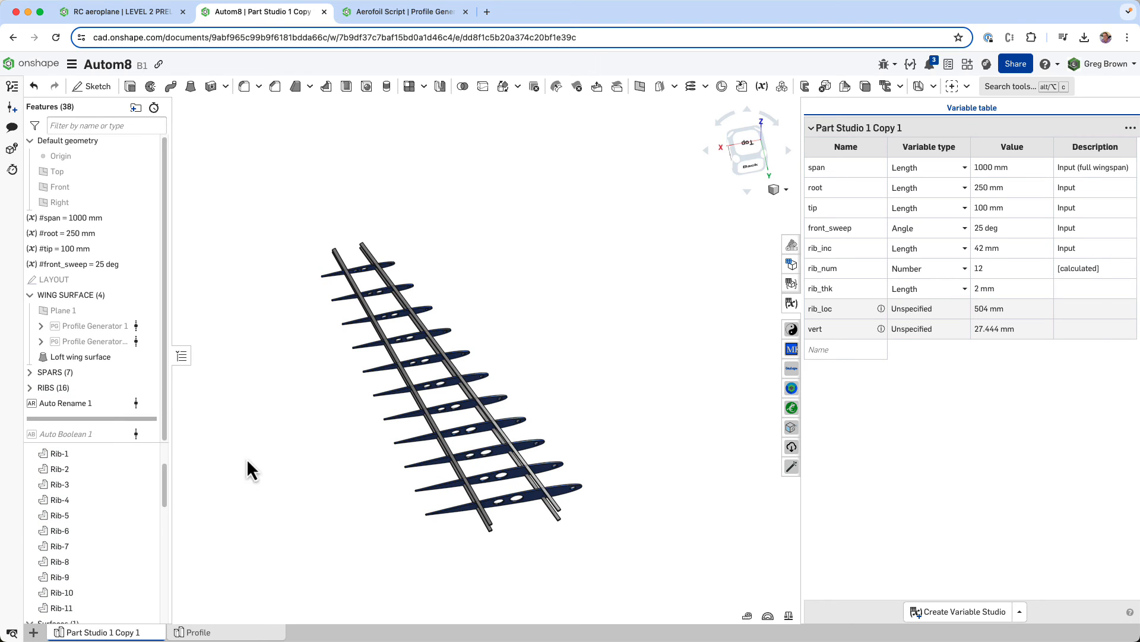
- Roll the feature list forward past Auto Boolean 1 and open that feature for editing
{"action": "left_click_drag", "start_coordinate": [86, 417], "coordinate": [106, 437]}
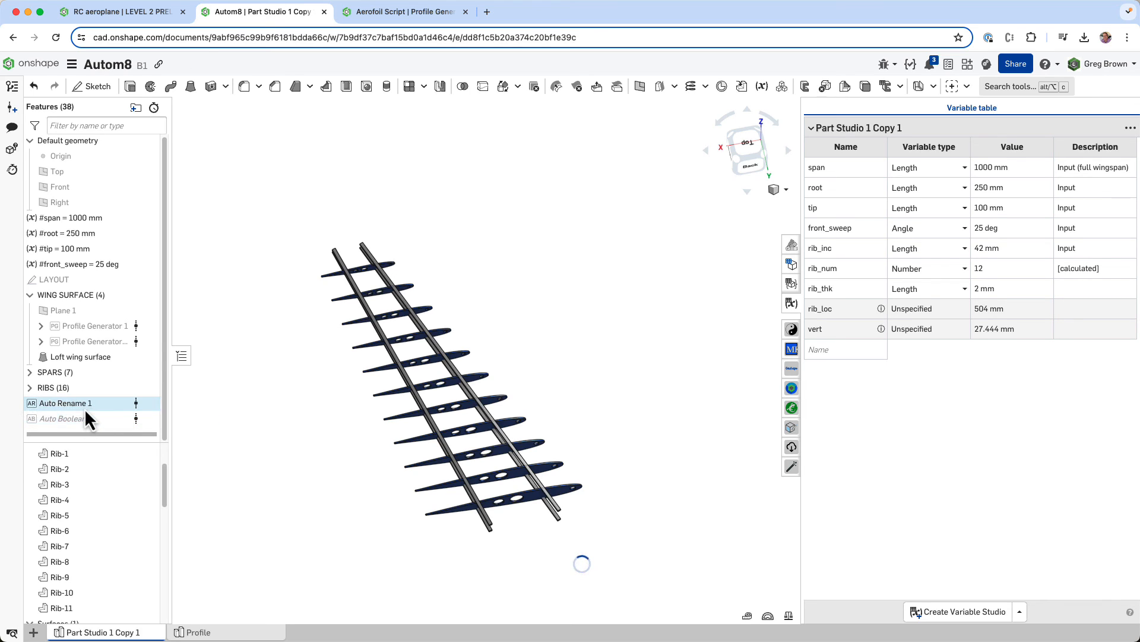
{"action": "right_click", "coordinate": [92, 420]}
{"action": "left_click", "coordinate": [126, 445]}
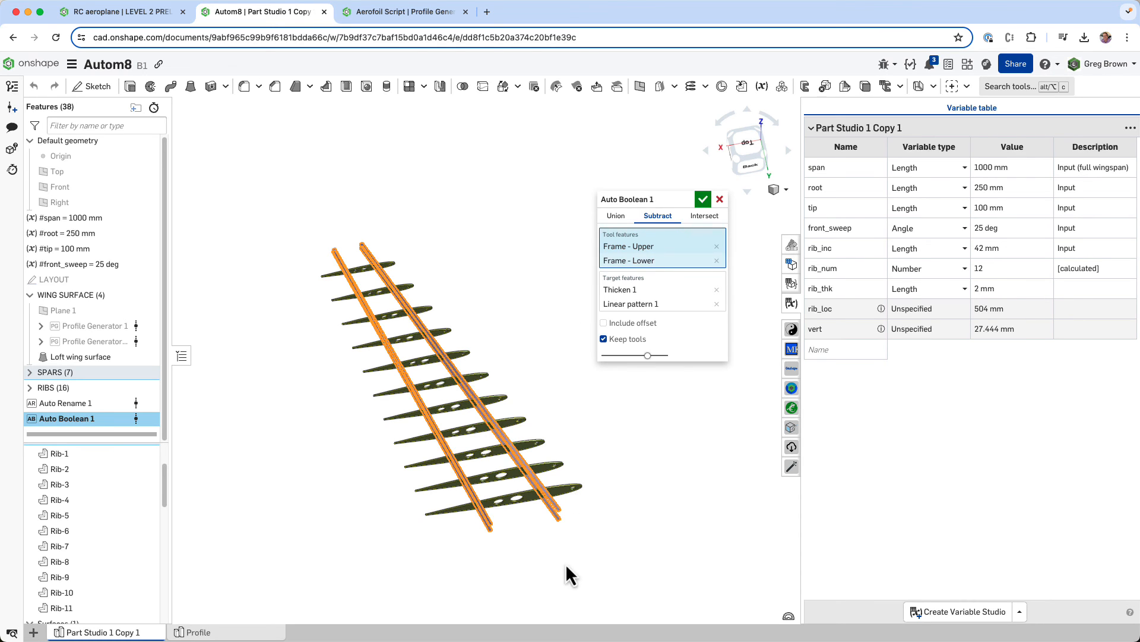
- Examine Auto Boolean 1's tool and target features against the SPARS folder and the model, and leave the feature without changes
{"action": "scroll", "coordinate": [550, 547], "scroll_direction": "up", "scroll_amount": 10}
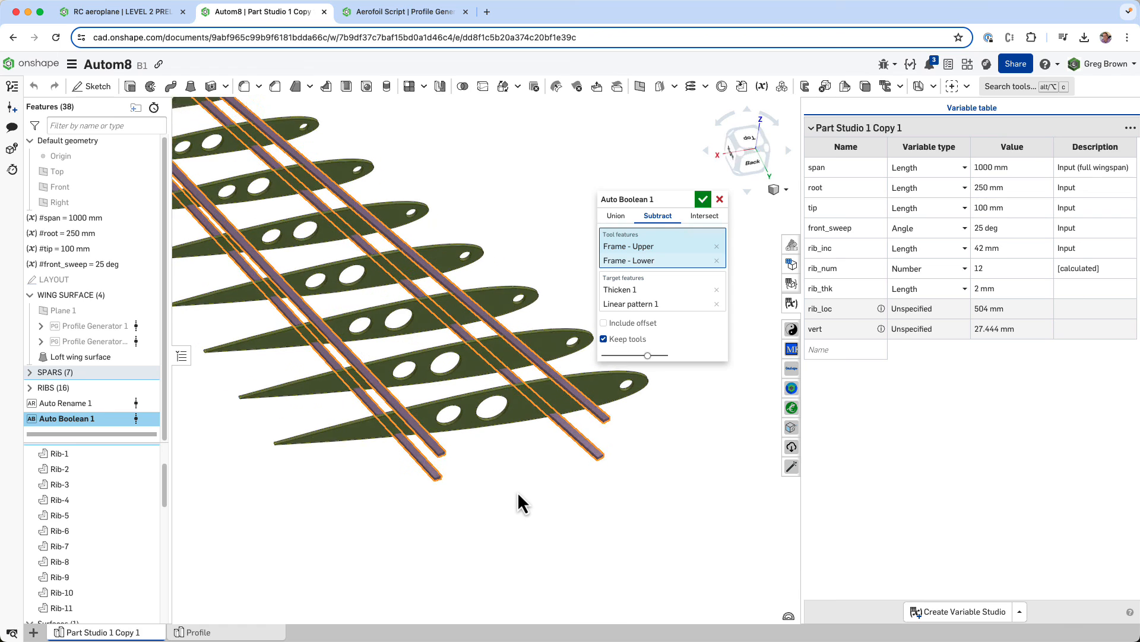
{"action": "right_click_drag", "start_coordinate": [518, 492], "coordinate": [524, 498]}
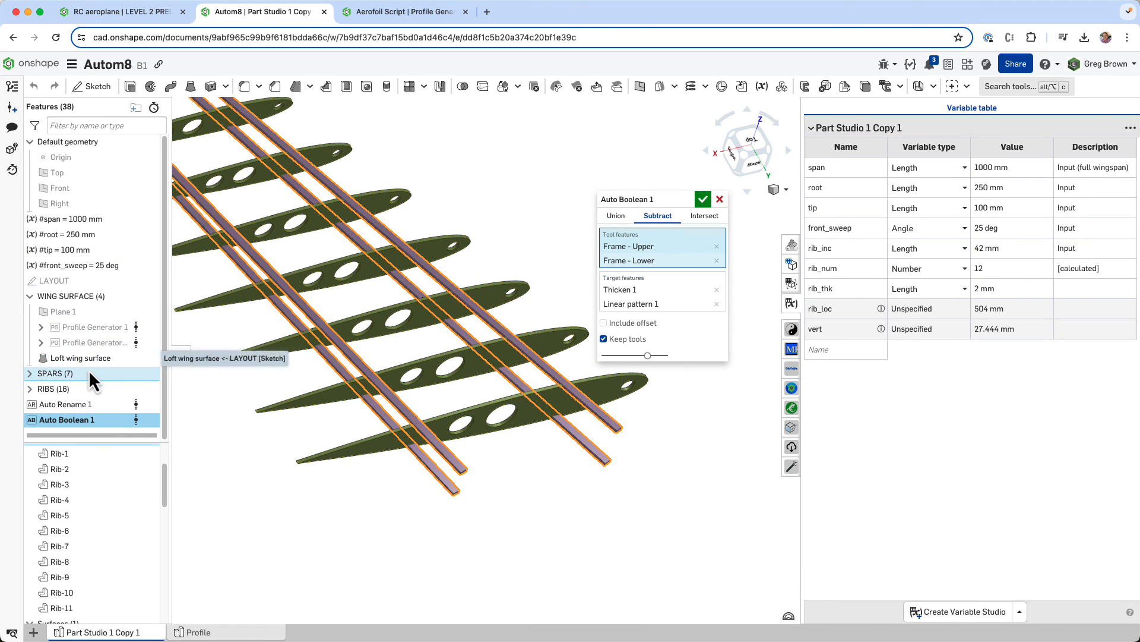
{"action": "left_click", "coordinate": [30, 372]}
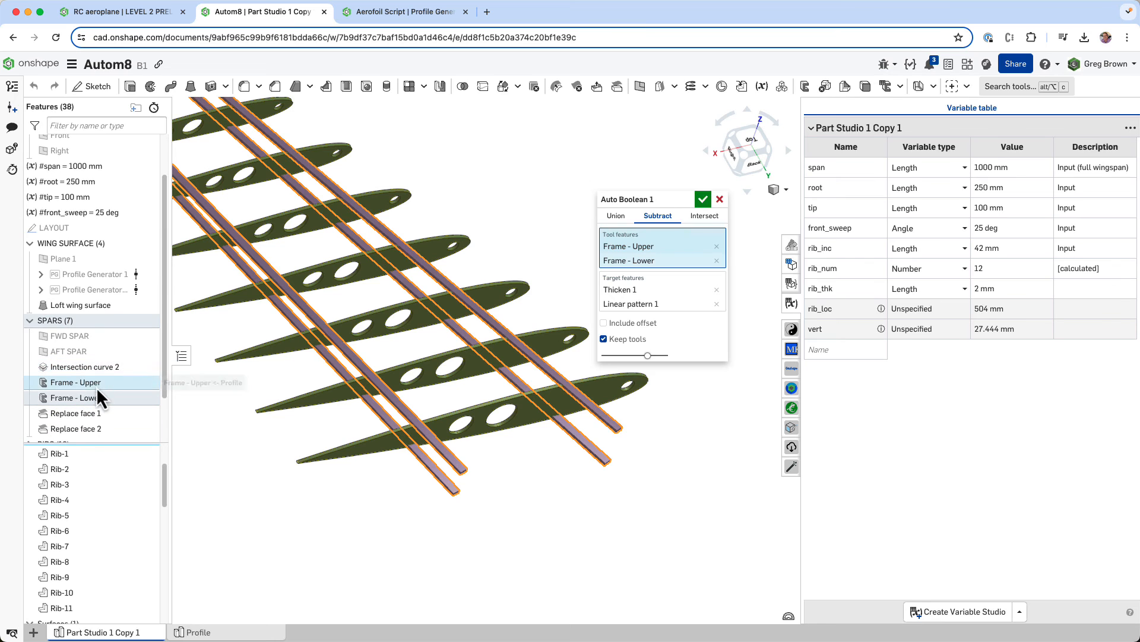
{"action": "left_click", "coordinate": [643, 302]}
{"action": "middle_click_drag", "start_coordinate": [640, 511], "coordinate": [614, 576]}
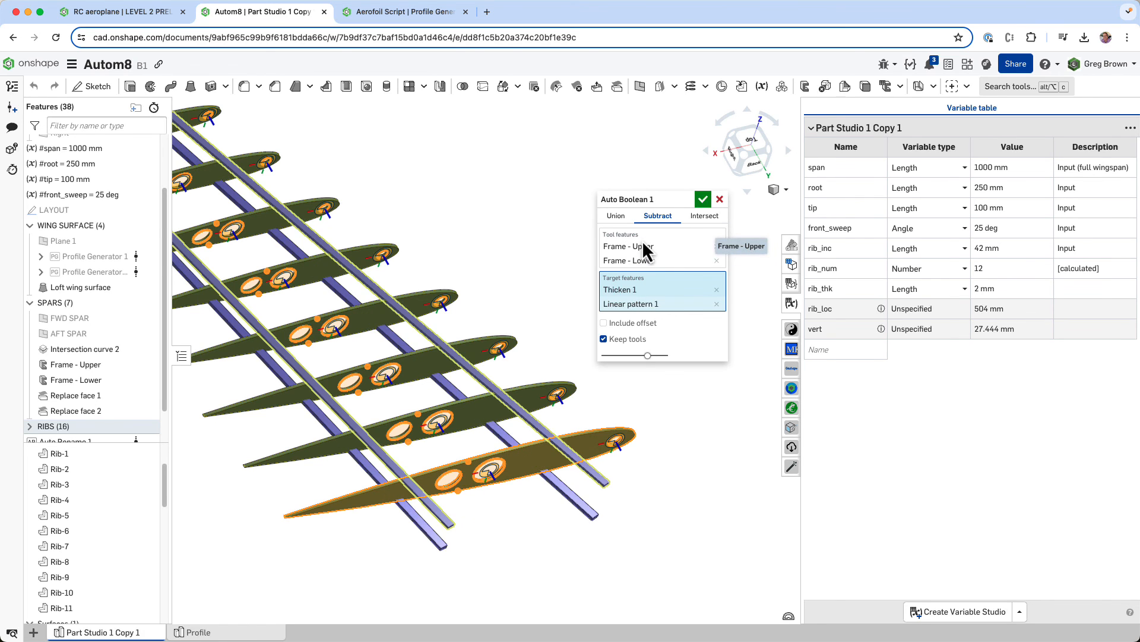
{"action": "left_click", "coordinate": [719, 200]}
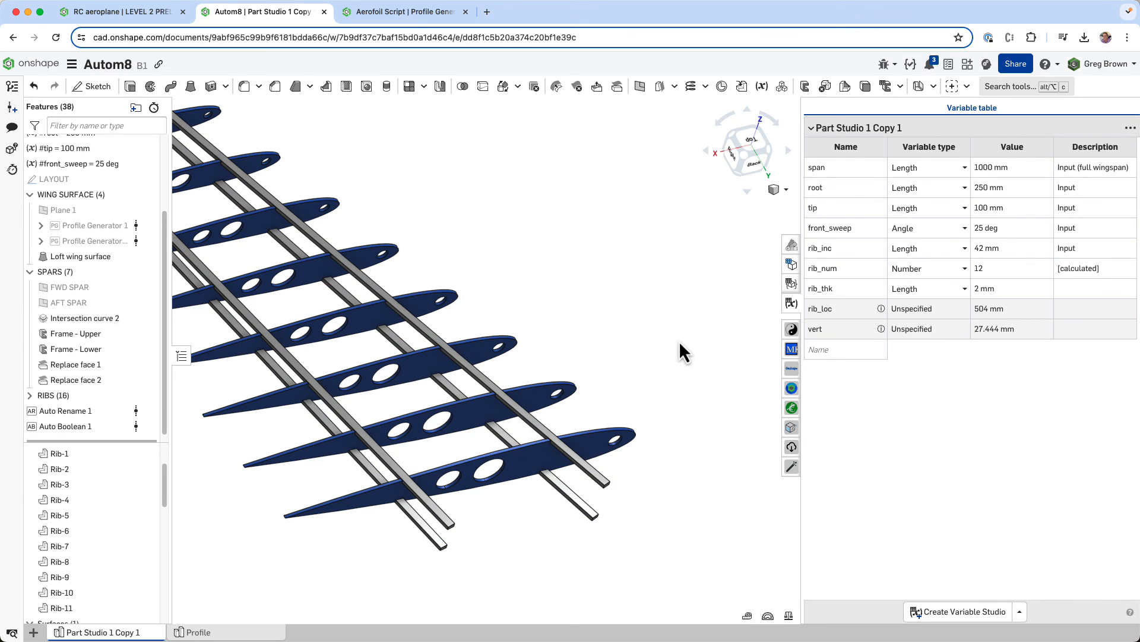
- Make the upper and lower forward and aft spars transparent and inspect the notches cut into the ribs
{"action": "left_click", "coordinate": [590, 472]}
{"action": "left_click", "coordinate": [584, 509]}
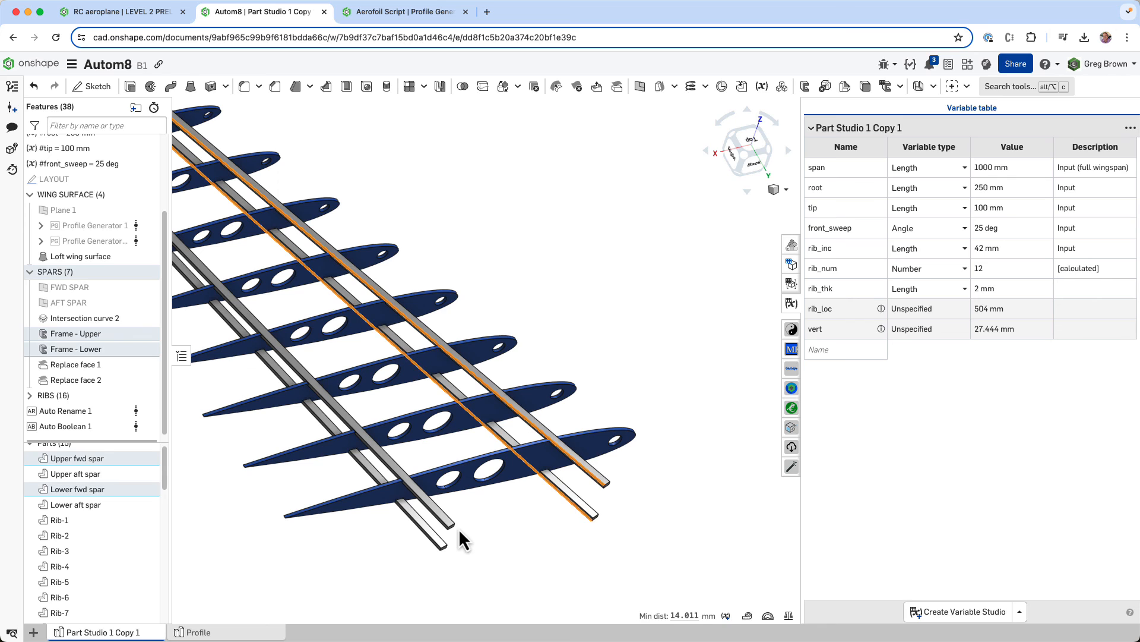
{"action": "left_click", "coordinate": [454, 527]}
{"action": "left_click", "coordinate": [441, 547]}
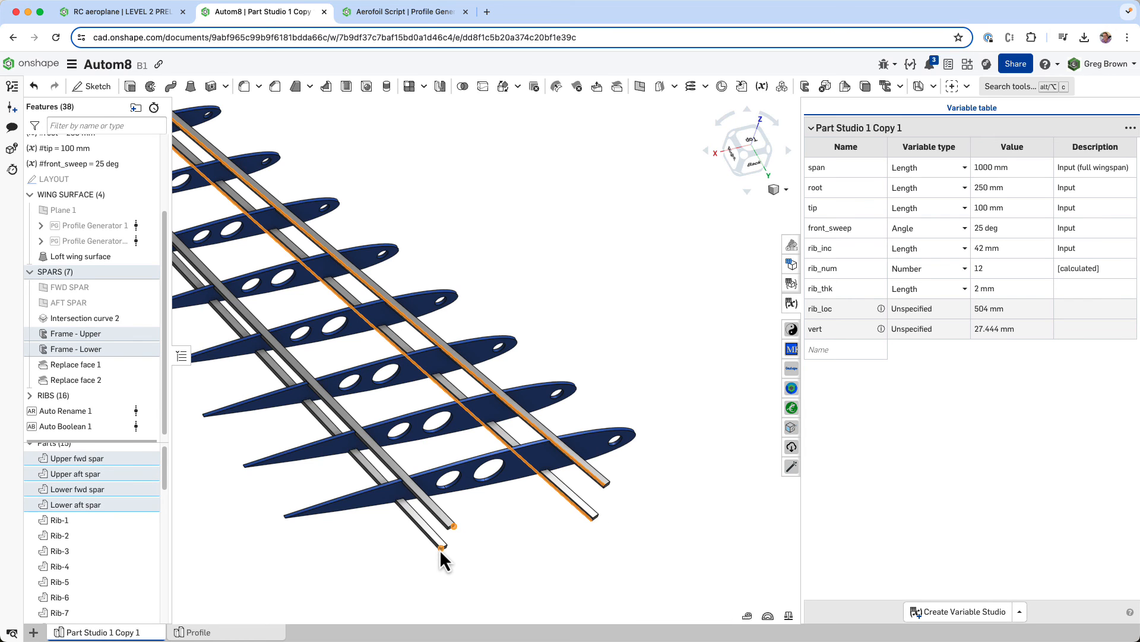
{"action": "key", "text": "shift+t"}
{"action": "scroll", "coordinate": [554, 443], "scroll_direction": "up", "scroll_amount": 5}
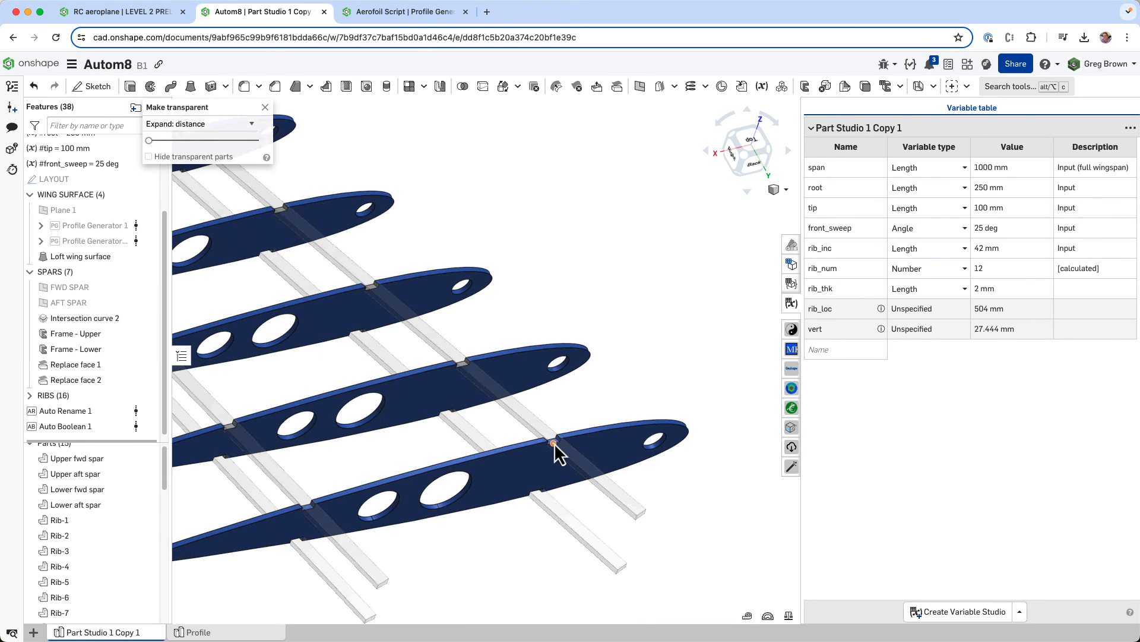
{"action": "right_click_drag", "start_coordinate": [554, 443], "coordinate": [565, 398]}
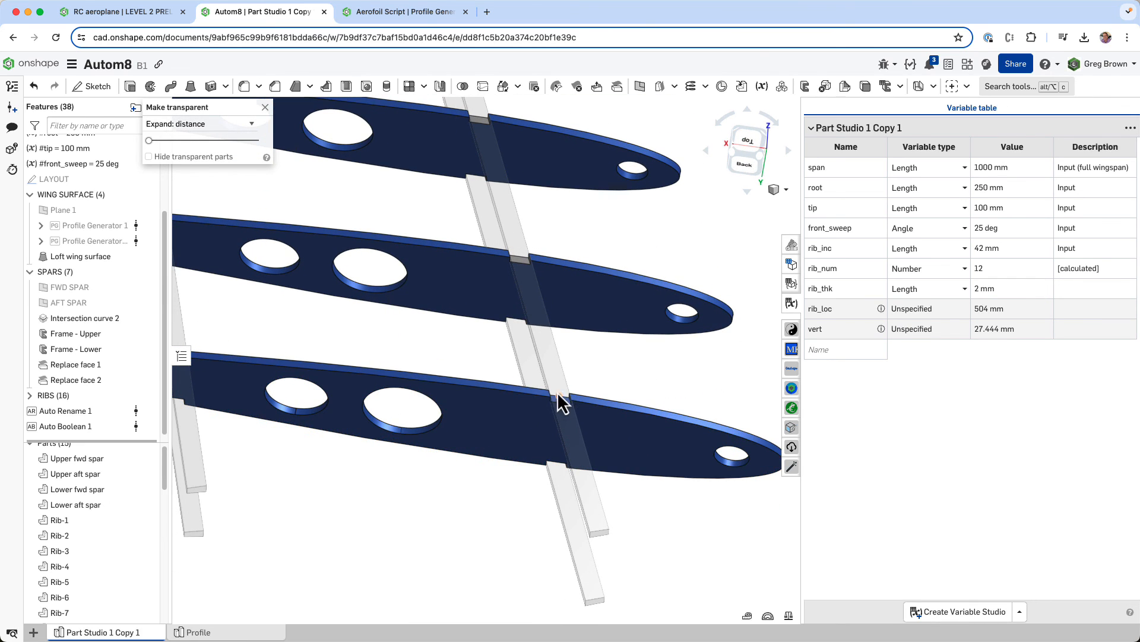
{"action": "scroll", "coordinate": [558, 393], "scroll_direction": "up", "scroll_amount": 10}
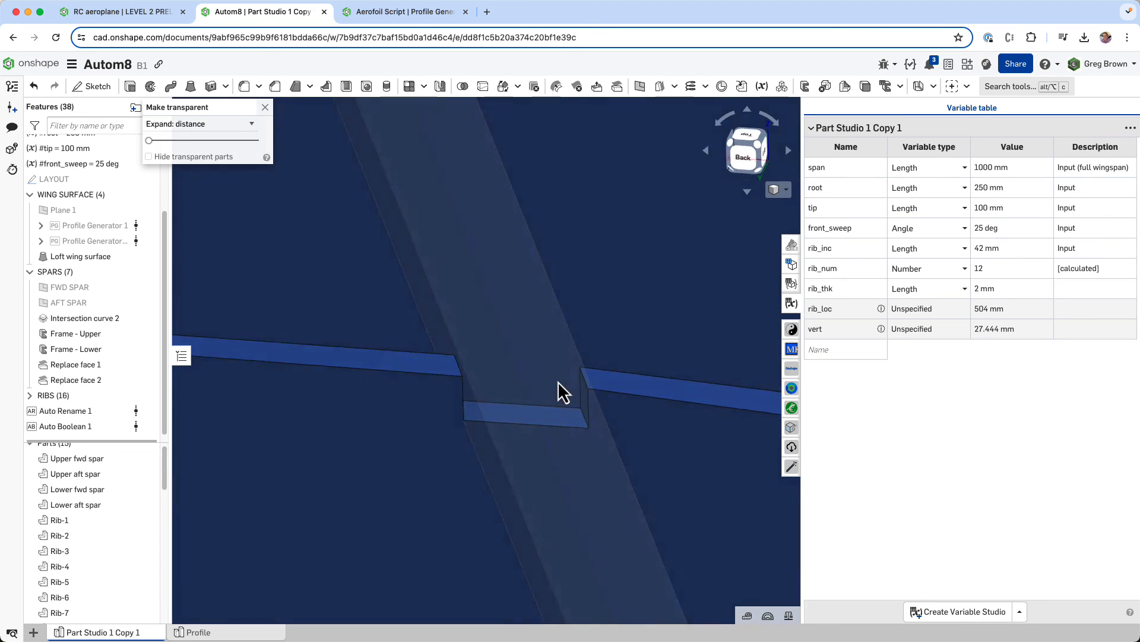
{"action": "scroll", "coordinate": [546, 379], "scroll_direction": "down", "scroll_amount": 10}
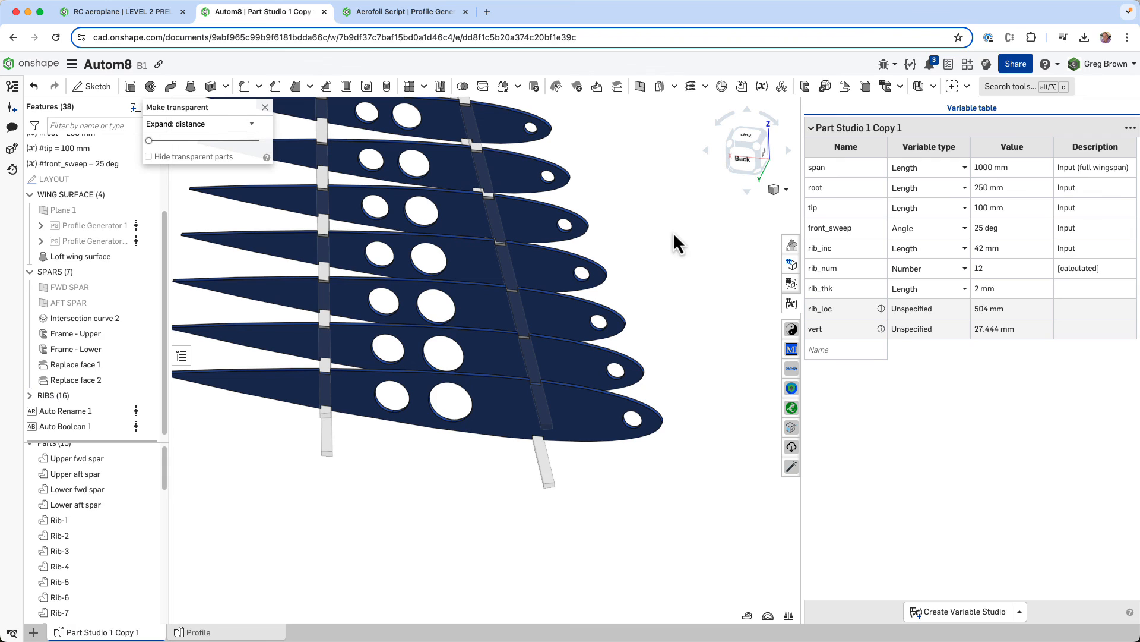
- Set the front_sweep variable to 0 deg and look over the regenerated ribs and spars from several angles
{"action": "left_click", "coordinate": [1007, 230]}
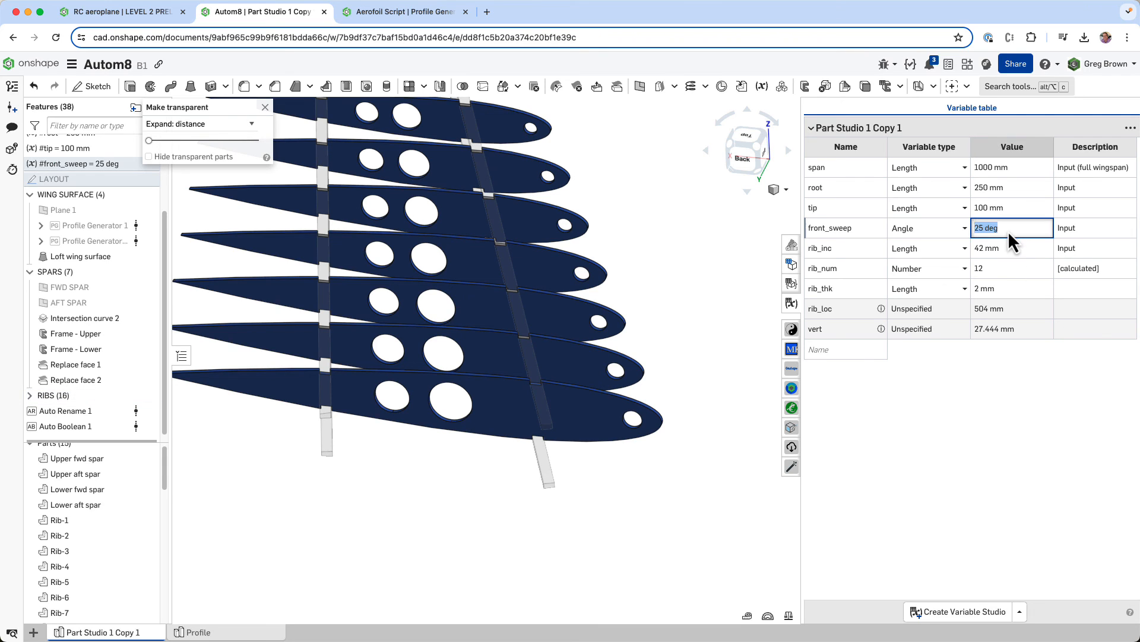
{"action": "type", "text": "0"}
{"action": "key", "text": "Return"}
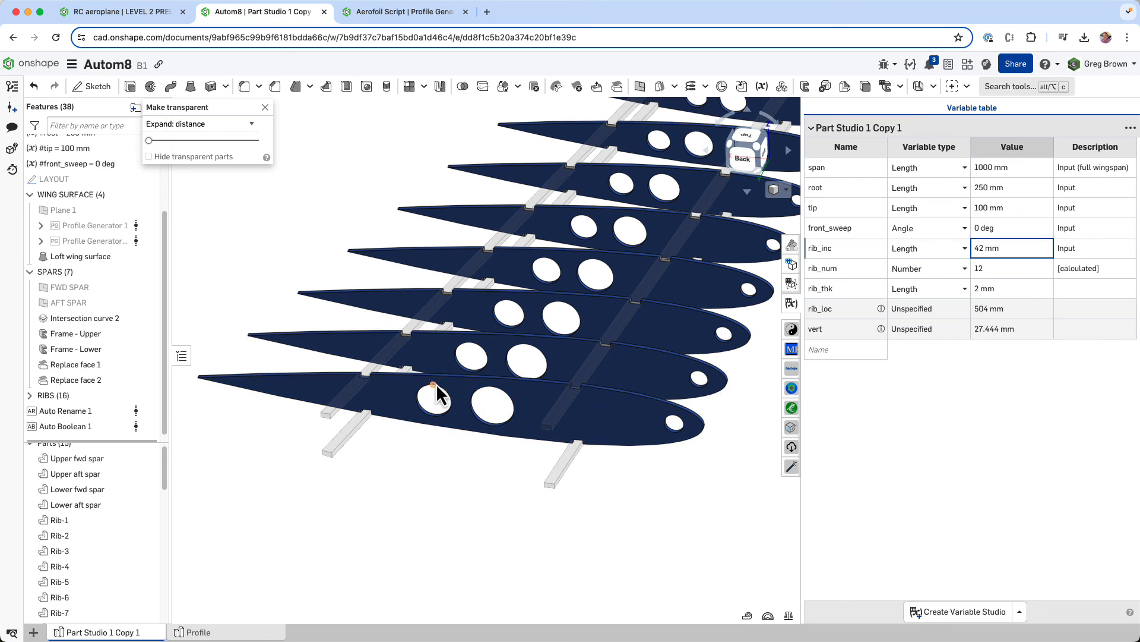
{"action": "right_click_drag", "start_coordinate": [436, 384], "coordinate": [512, 420]}
{"action": "scroll", "coordinate": [533, 473], "scroll_direction": "down", "scroll_amount": 1}
{"action": "scroll", "coordinate": [532, 472], "scroll_direction": "down", "scroll_amount": 2}
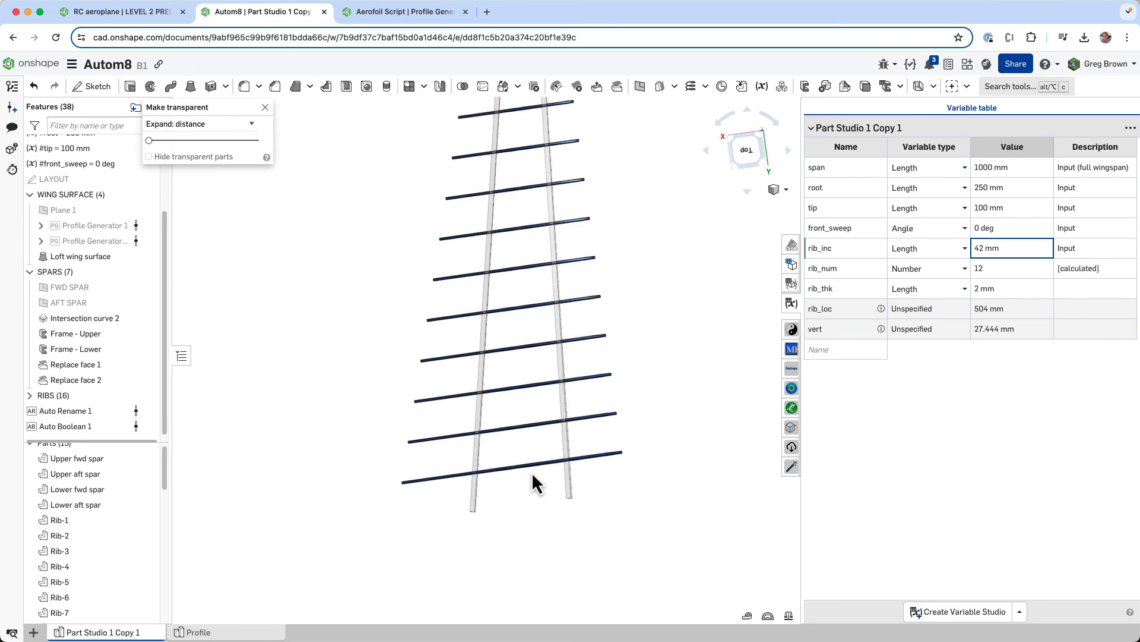
{"action": "right_click_drag", "start_coordinate": [532, 471], "coordinate": [543, 353]}
{"action": "scroll", "coordinate": [543, 356], "scroll_direction": "up", "scroll_amount": 6}
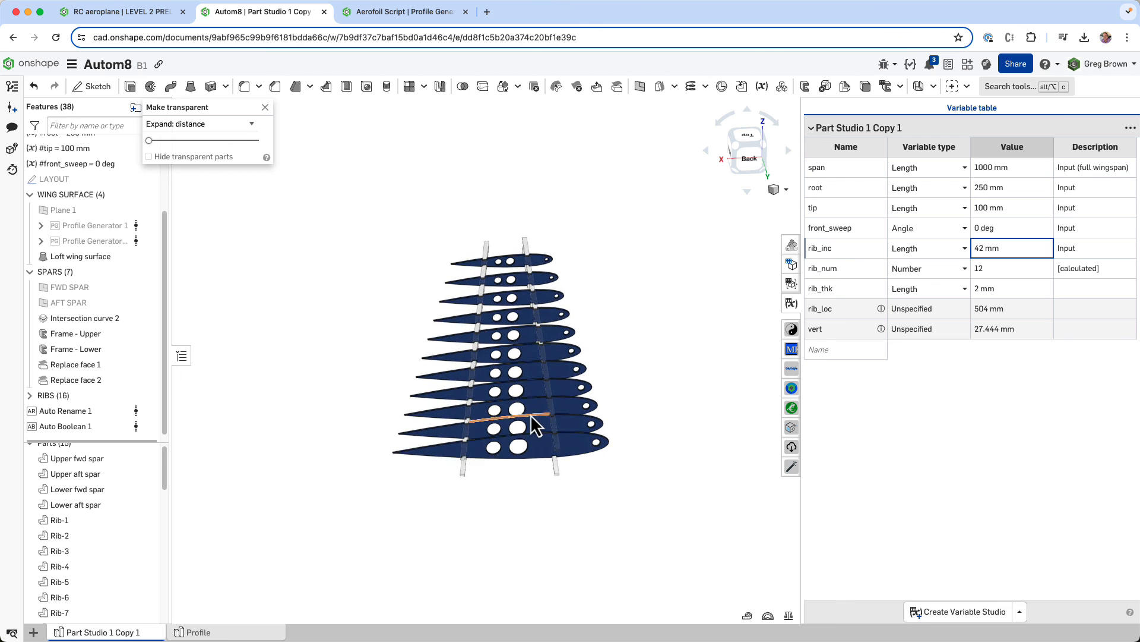
{"action": "right_click_drag", "start_coordinate": [526, 419], "coordinate": [529, 407]}
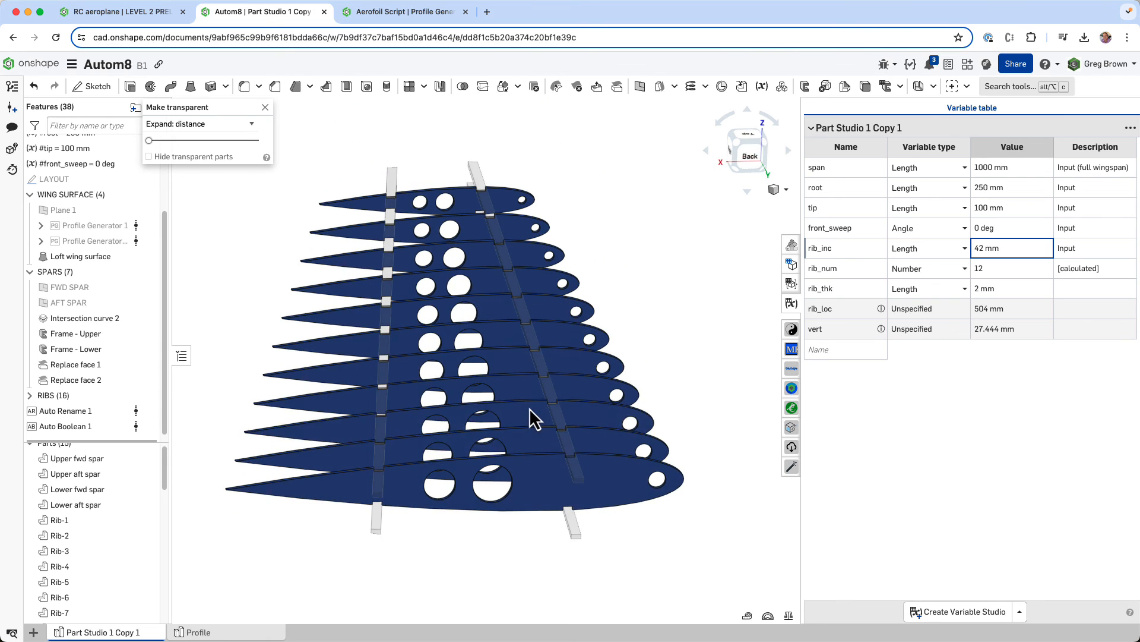
- Switch to the RC aeroplane document and look over the wing in the LEVEL 2 PRELIMINARY and LEVEL 1 - CONCEPTUAL part studios
{"action": "left_click", "coordinate": [148, 15]}
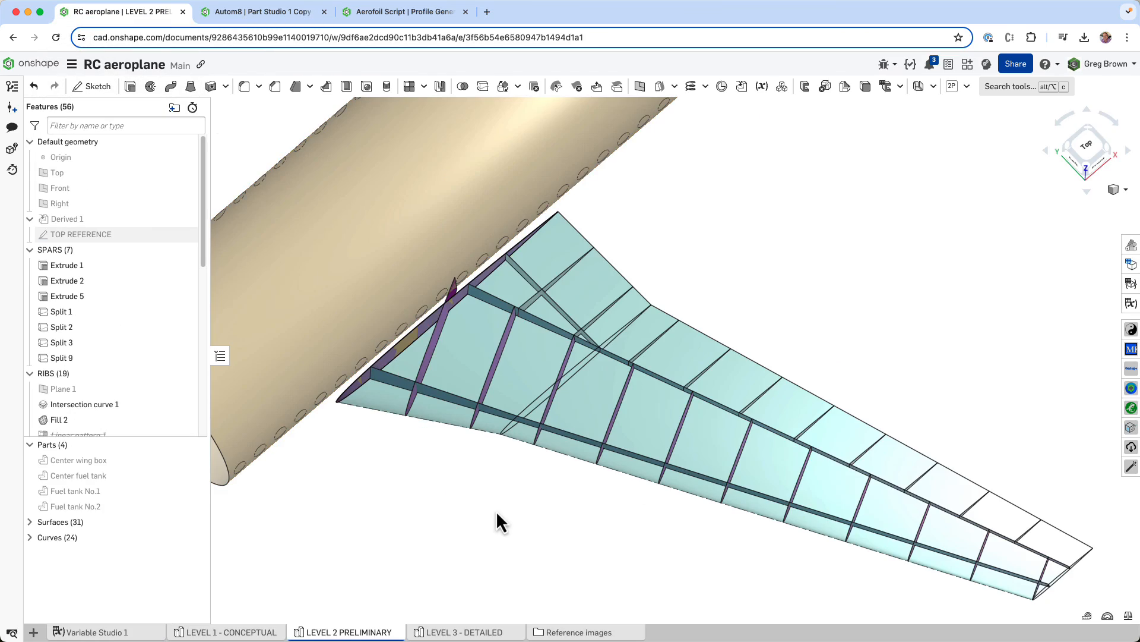
{"action": "right_click_drag", "start_coordinate": [502, 488], "coordinate": [536, 425]}
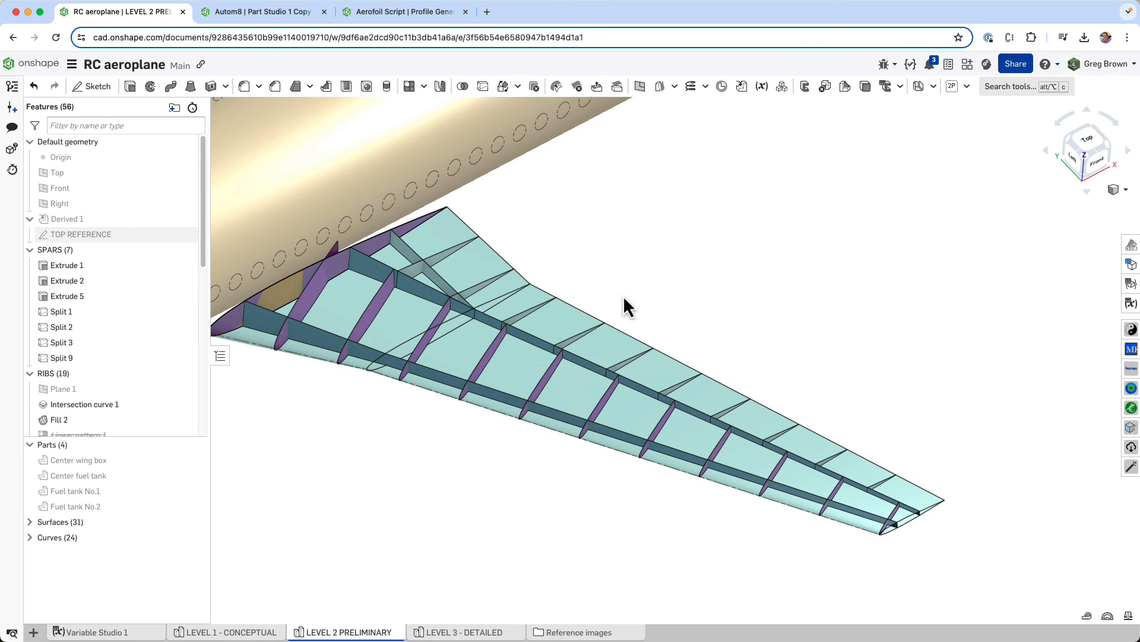
{"action": "right_click_drag", "start_coordinate": [625, 298], "coordinate": [661, 376]}
{"action": "mouse_move", "coordinate": [249, 636]}
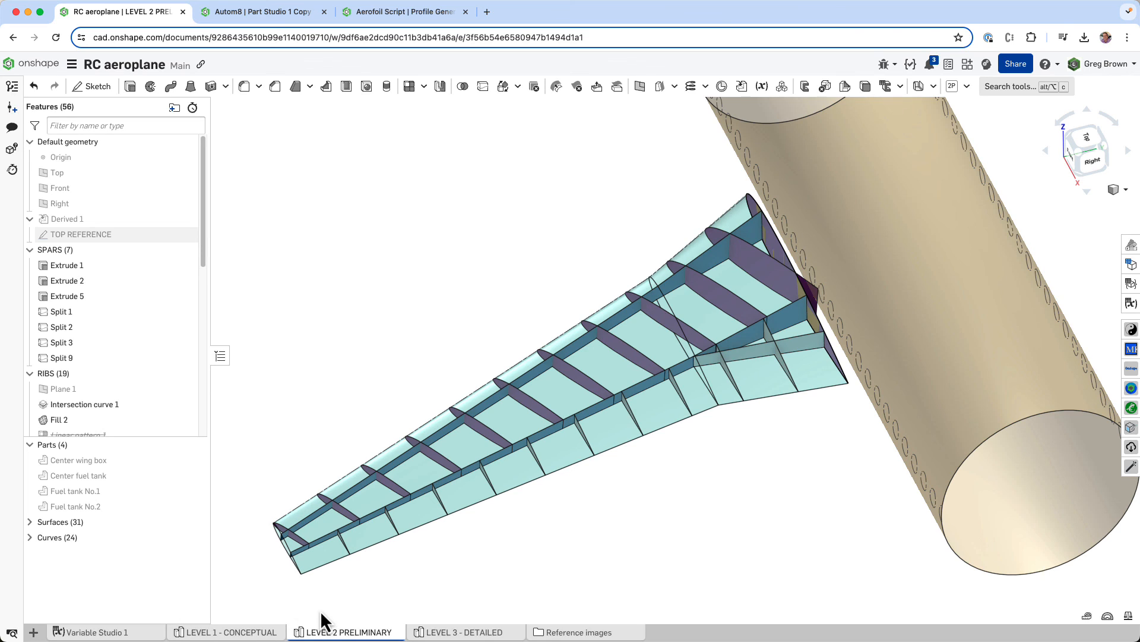
{"action": "left_click", "coordinate": [226, 632]}
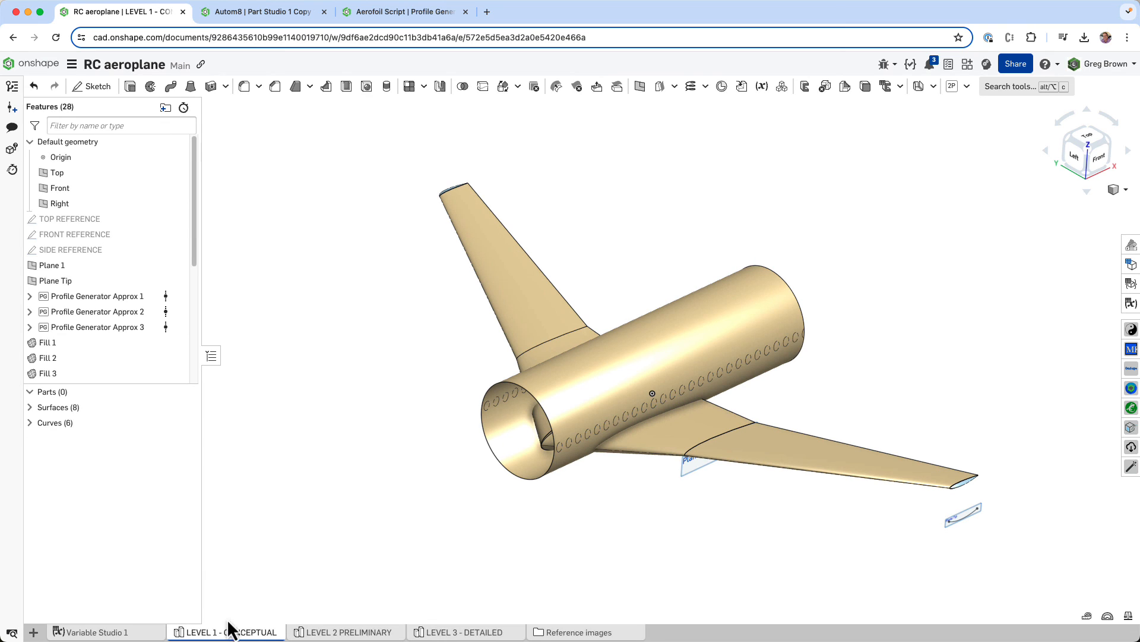
{"action": "left_click", "coordinate": [342, 635]}
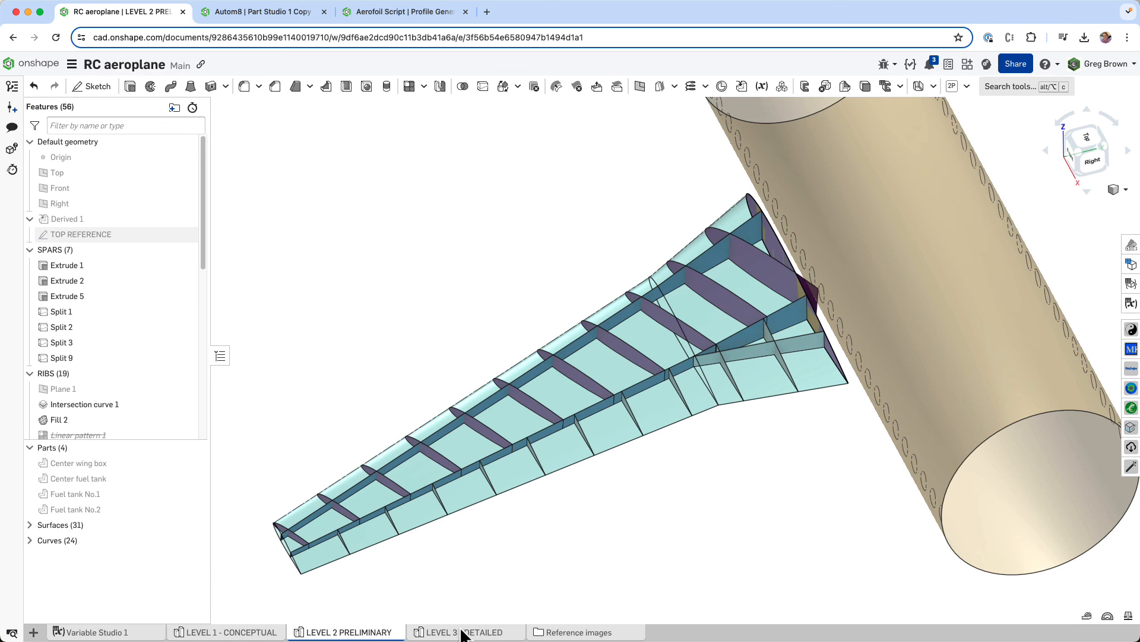
{"action": "mouse_move", "coordinate": [604, 533]}
{"action": "right_mouse_down"}
{"action": "mouse_move", "coordinate": [611, 519]}
{"action": "mouse_move", "coordinate": [595, 529]}
{"action": "right_mouse_up"}
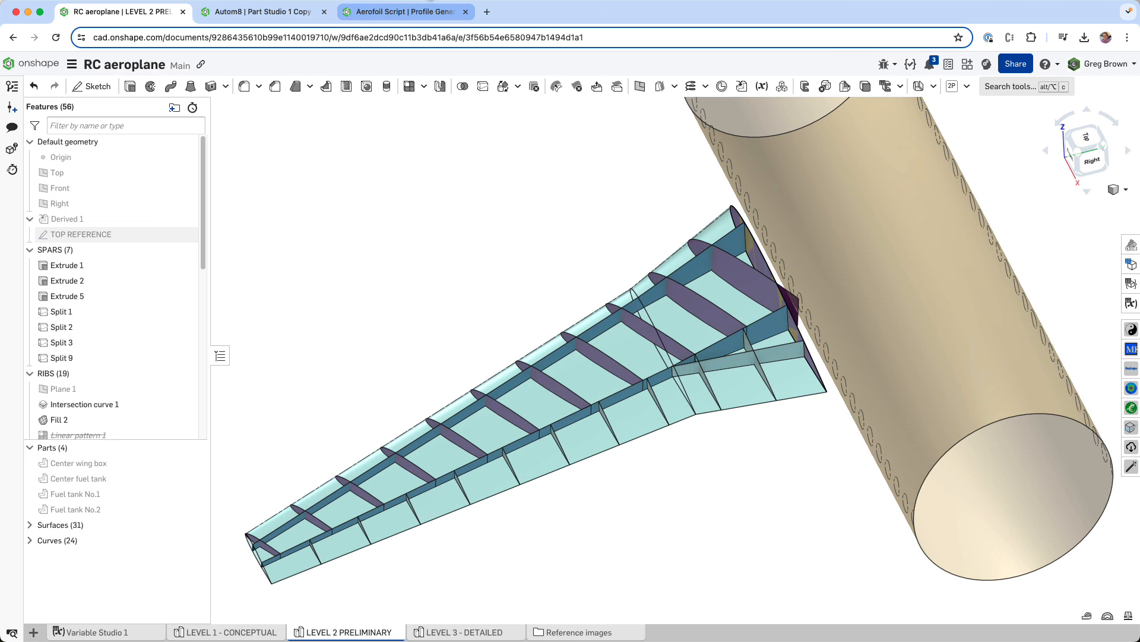
- Return to the Autom8 document, end the spar transparency, and examine the unswept rib and spar structure from several angles
{"action": "left_click", "coordinate": [275, 13]}
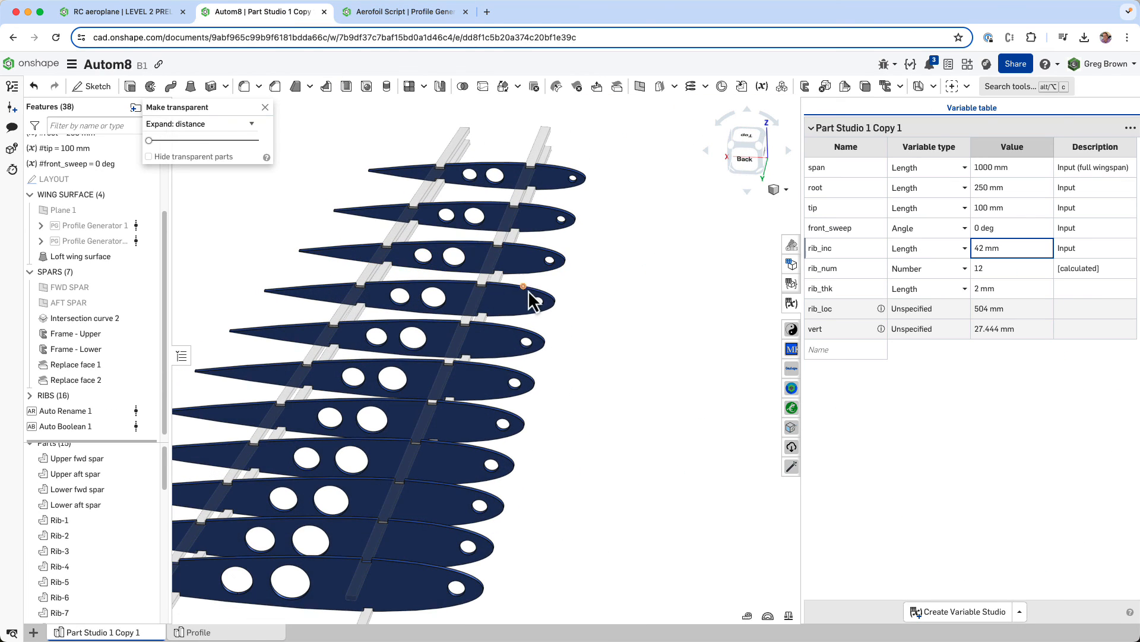
{"action": "scroll", "coordinate": [532, 300], "scroll_direction": "down", "scroll_amount": 3}
{"action": "left_click", "coordinate": [265, 108]}
{"action": "right_click_drag", "start_coordinate": [386, 249], "coordinate": [526, 251]}
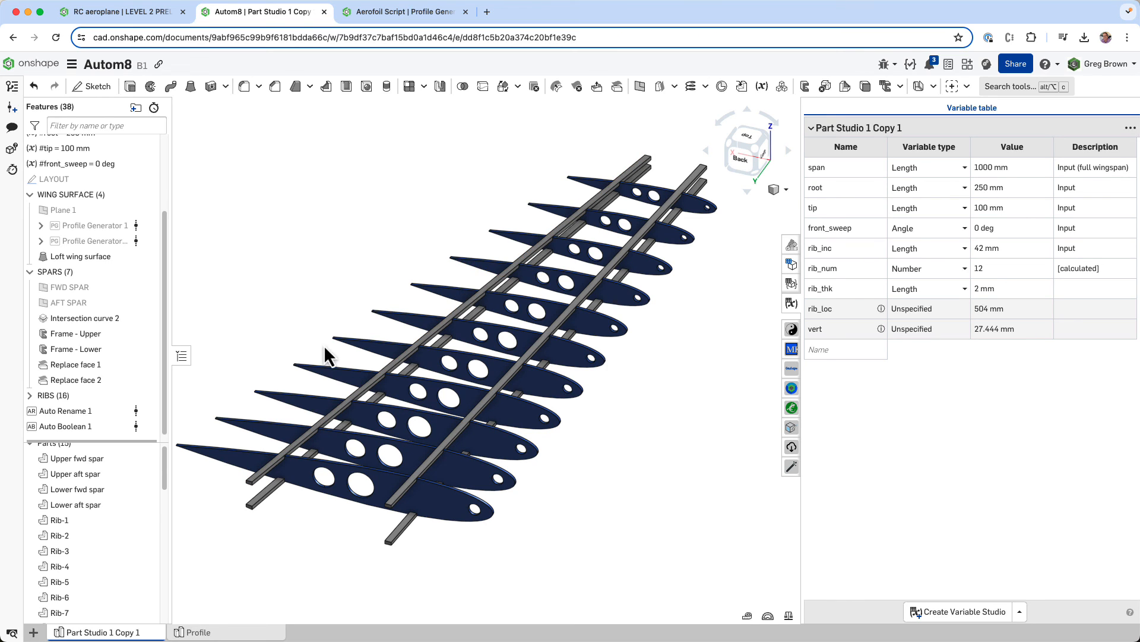
{"action": "right_click_drag", "start_coordinate": [535, 415], "coordinate": [644, 386]}
{"action": "scroll", "coordinate": [662, 377], "scroll_direction": "up", "scroll_amount": 3}
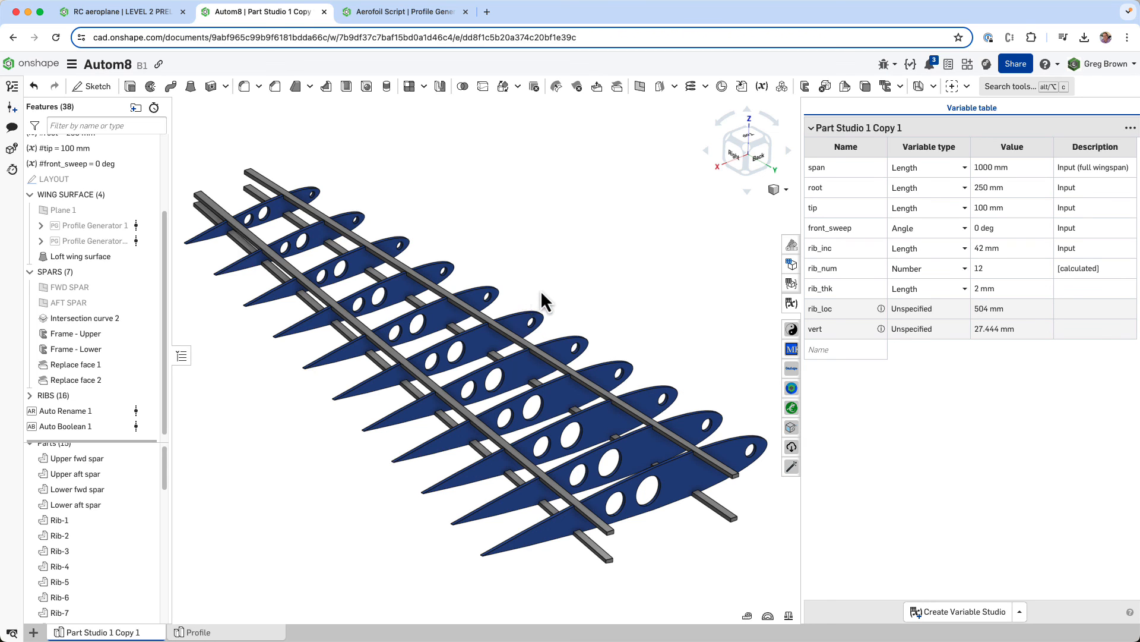
{"action": "middle_click_drag", "start_coordinate": [541, 289], "coordinate": [559, 294]}
{"action": "right_click_drag", "start_coordinate": [558, 294], "coordinate": [561, 290]}
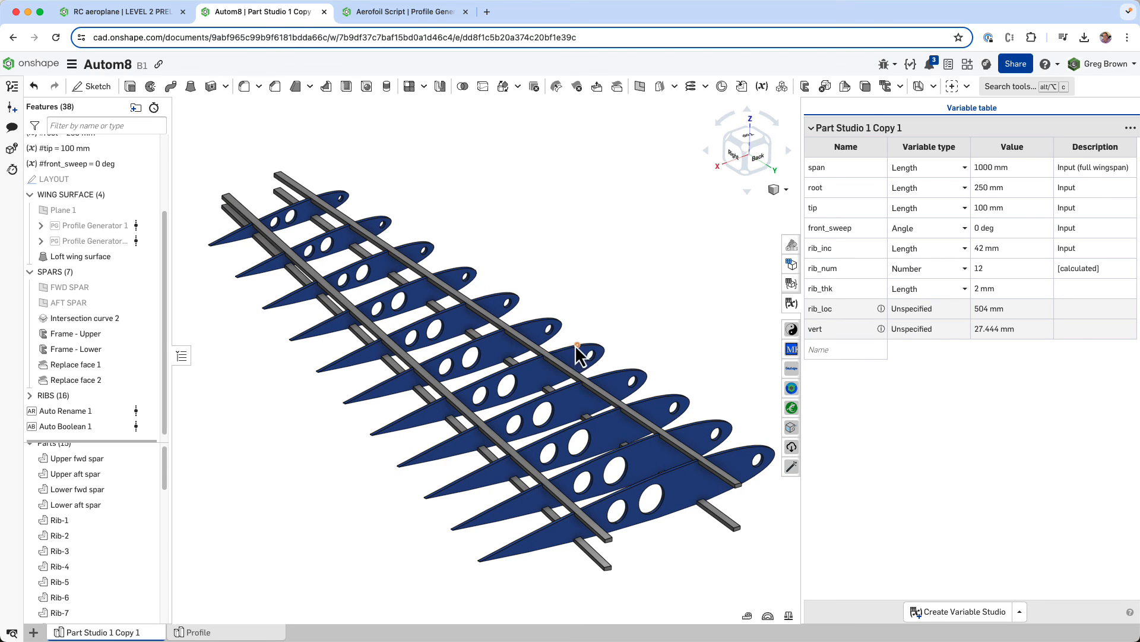
{"action": "right_click_drag", "start_coordinate": [562, 291], "coordinate": [596, 307]}
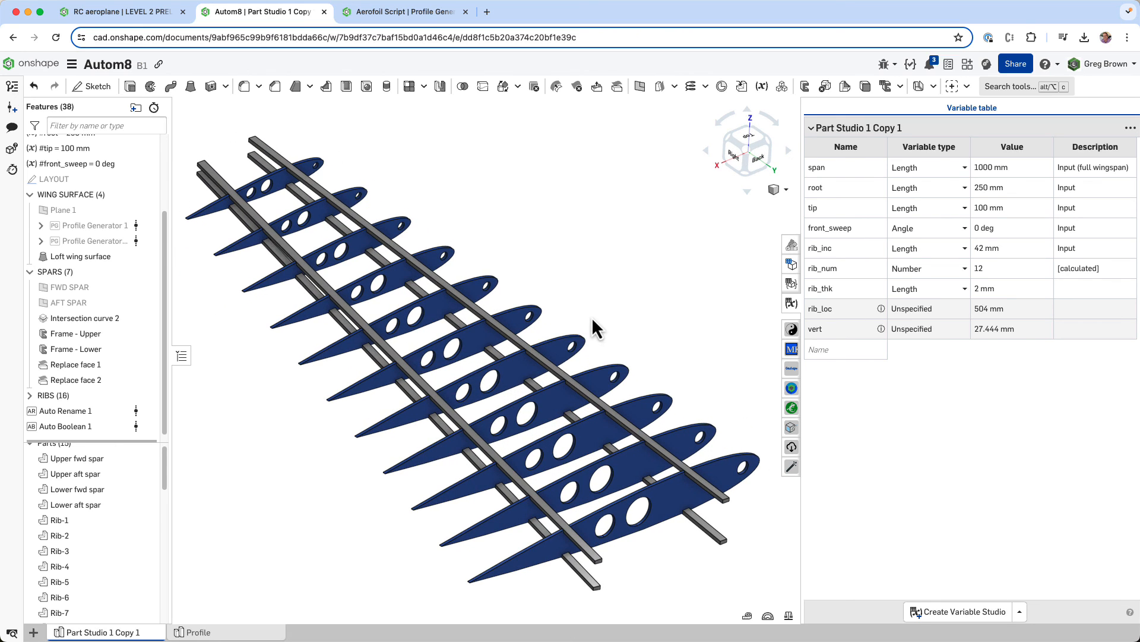